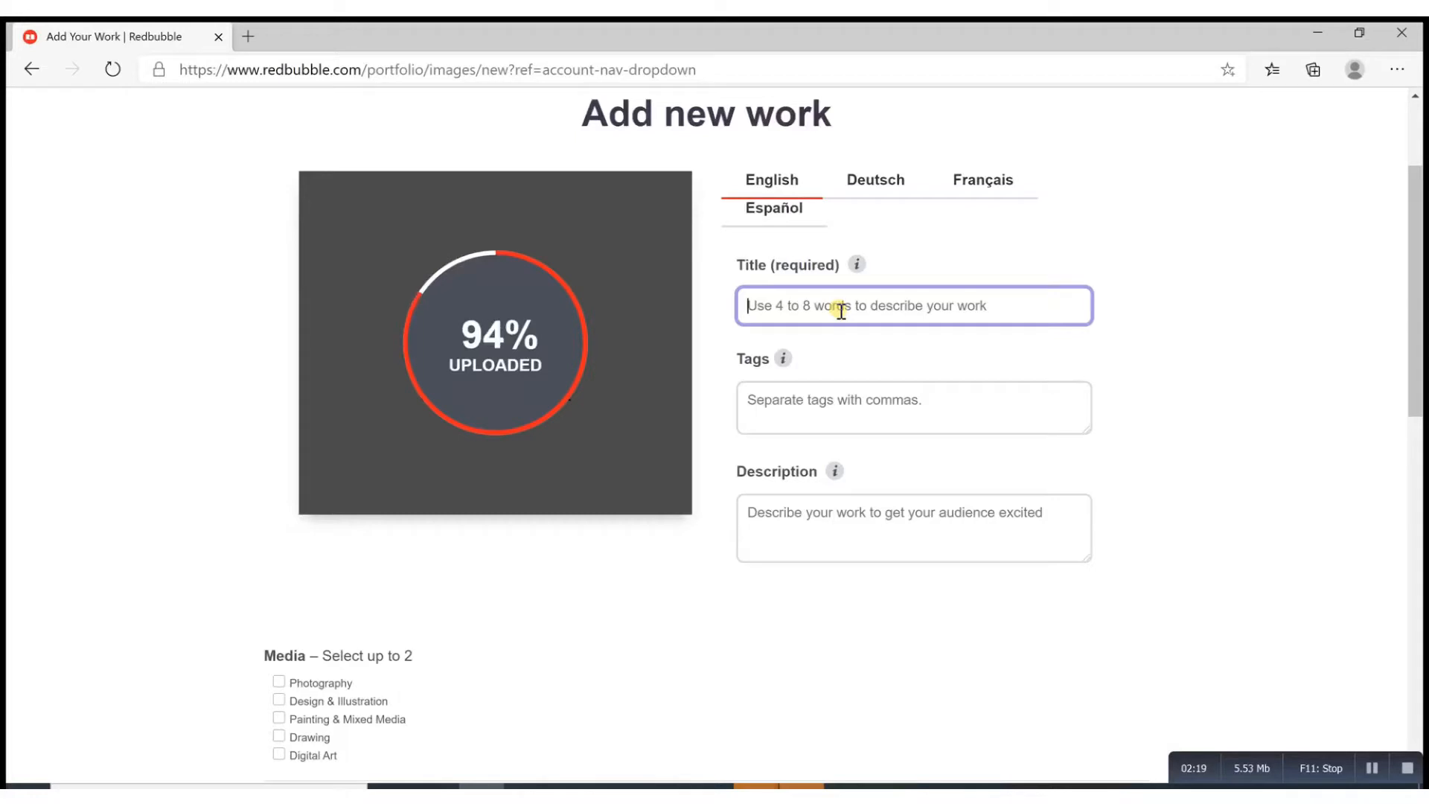
Title the work "Salsero Grey" and enter the tags "Salsero print, salsero tshirt,"
text(Salser)
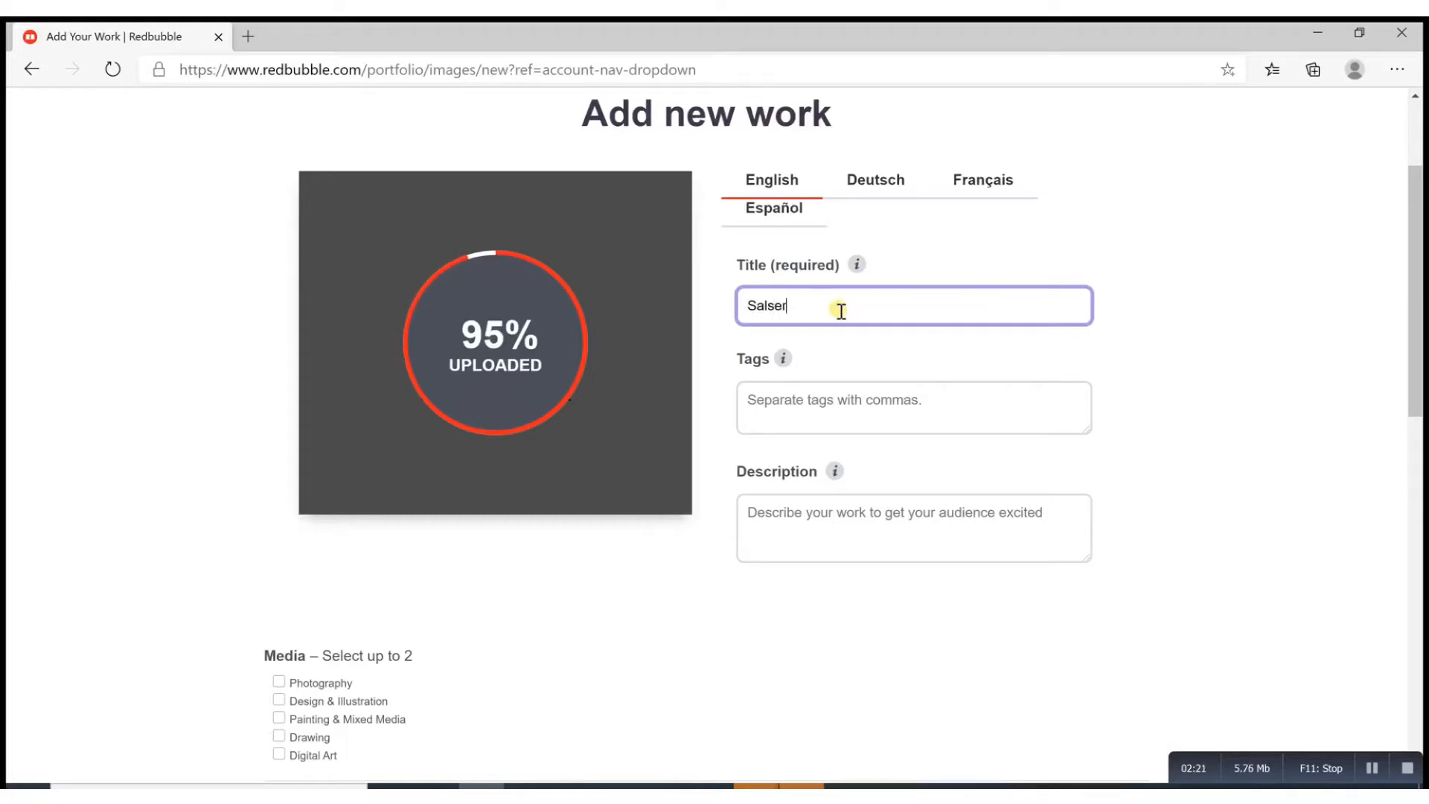
text(o Grey)
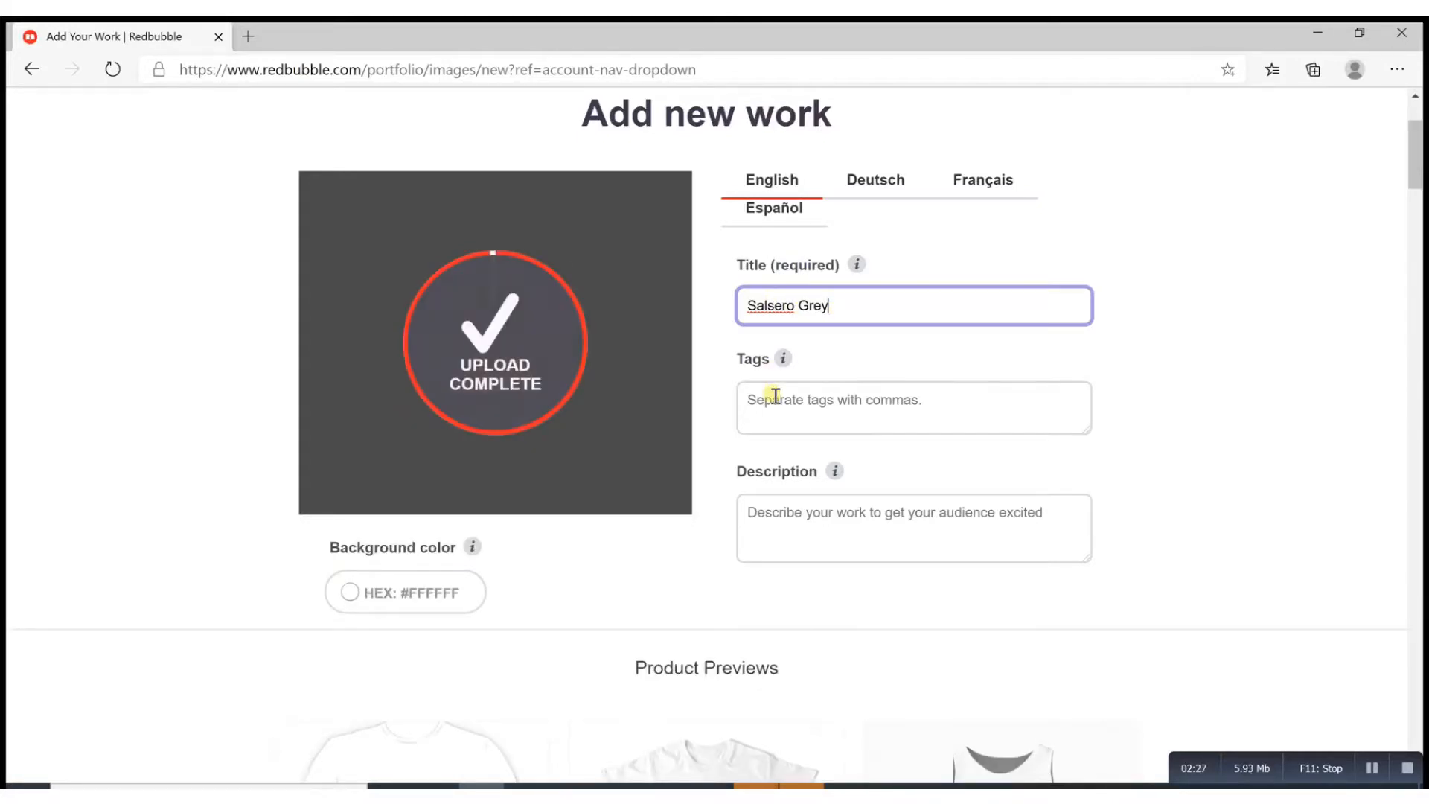
click(775, 396)
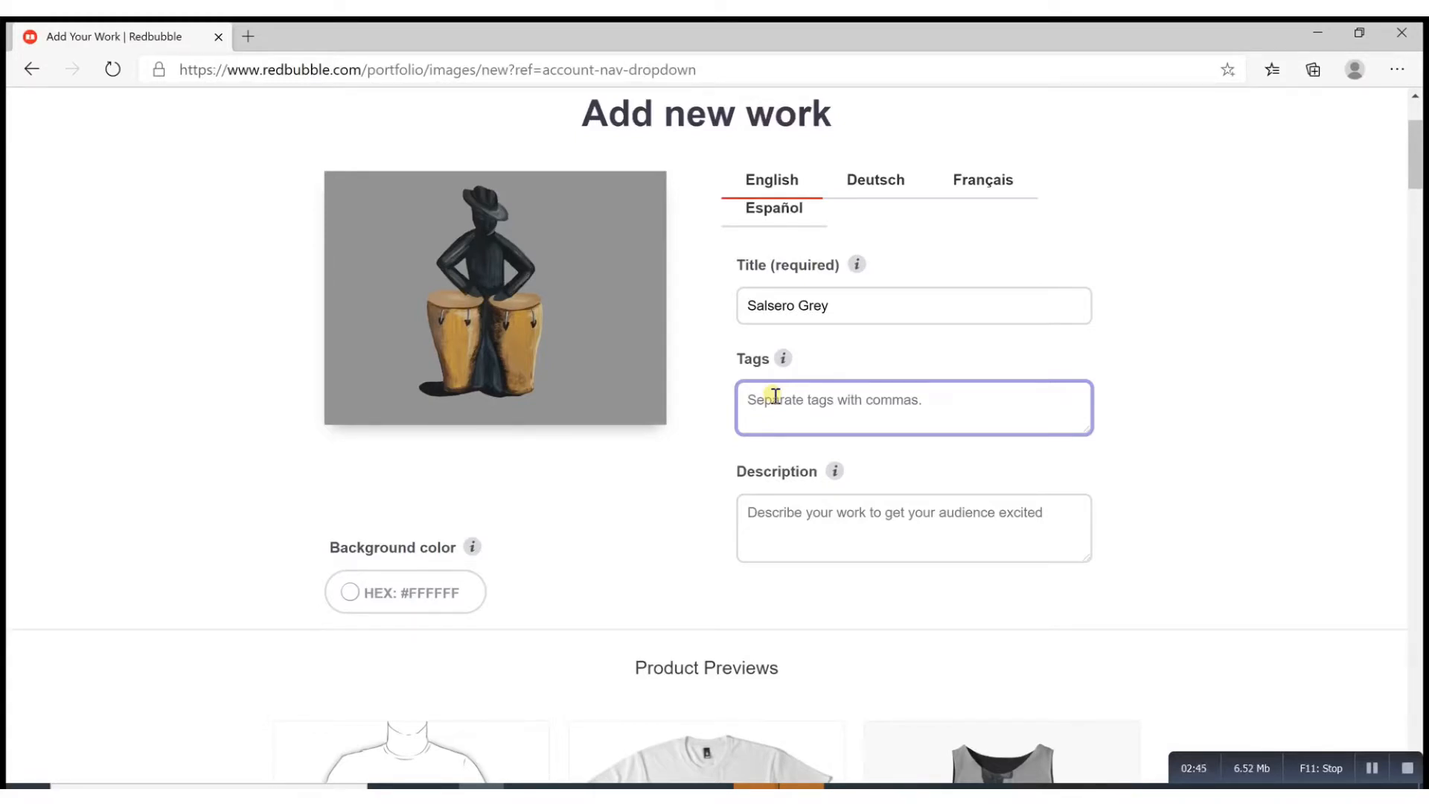
text(Sals)
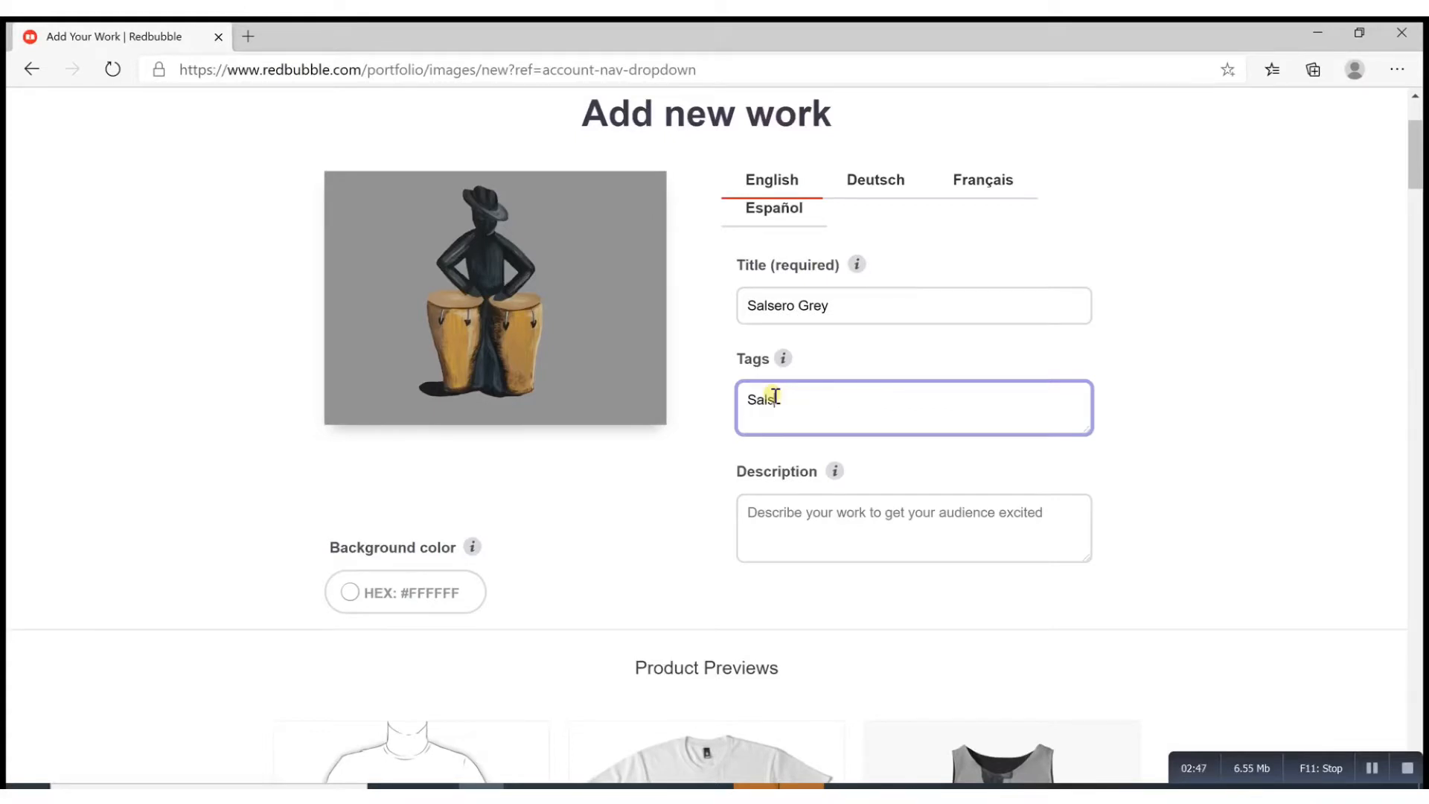
text(ero print,)
text(salsero t)
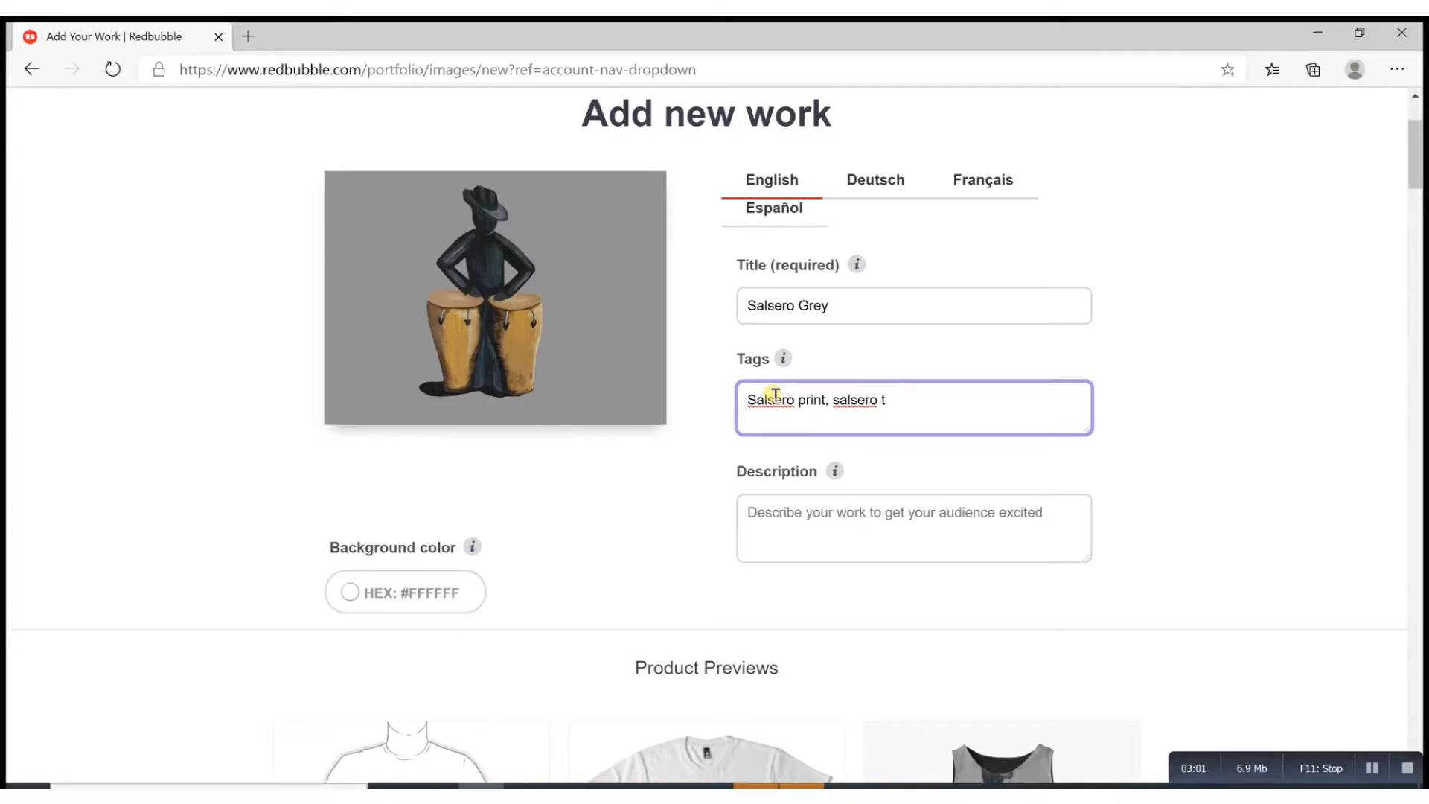
text(shirt, p)
key(BackSpace)
Look at the background color options for the artwork without changing the color
scroll(775, 395, down, 2)
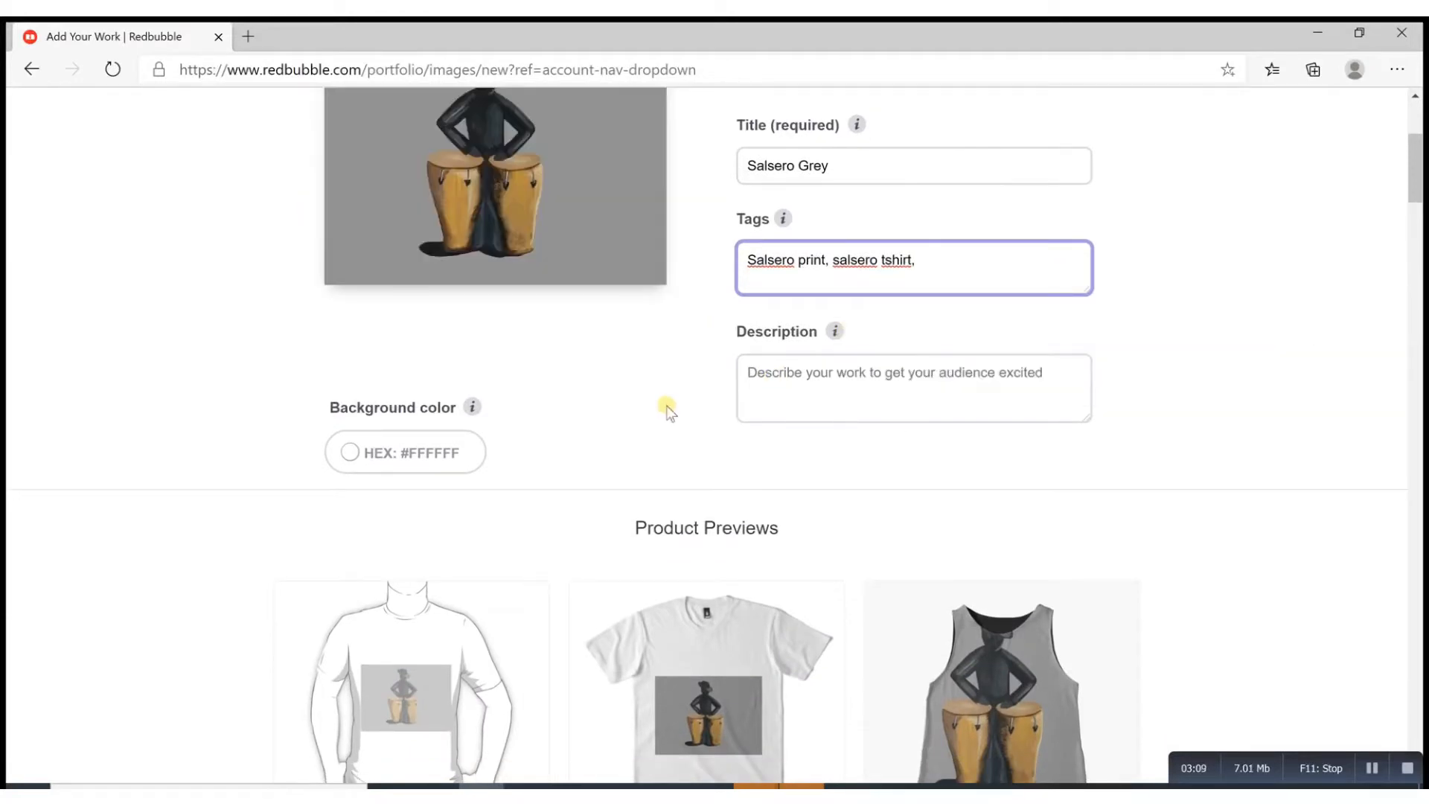
scroll(668, 411, down, 1)
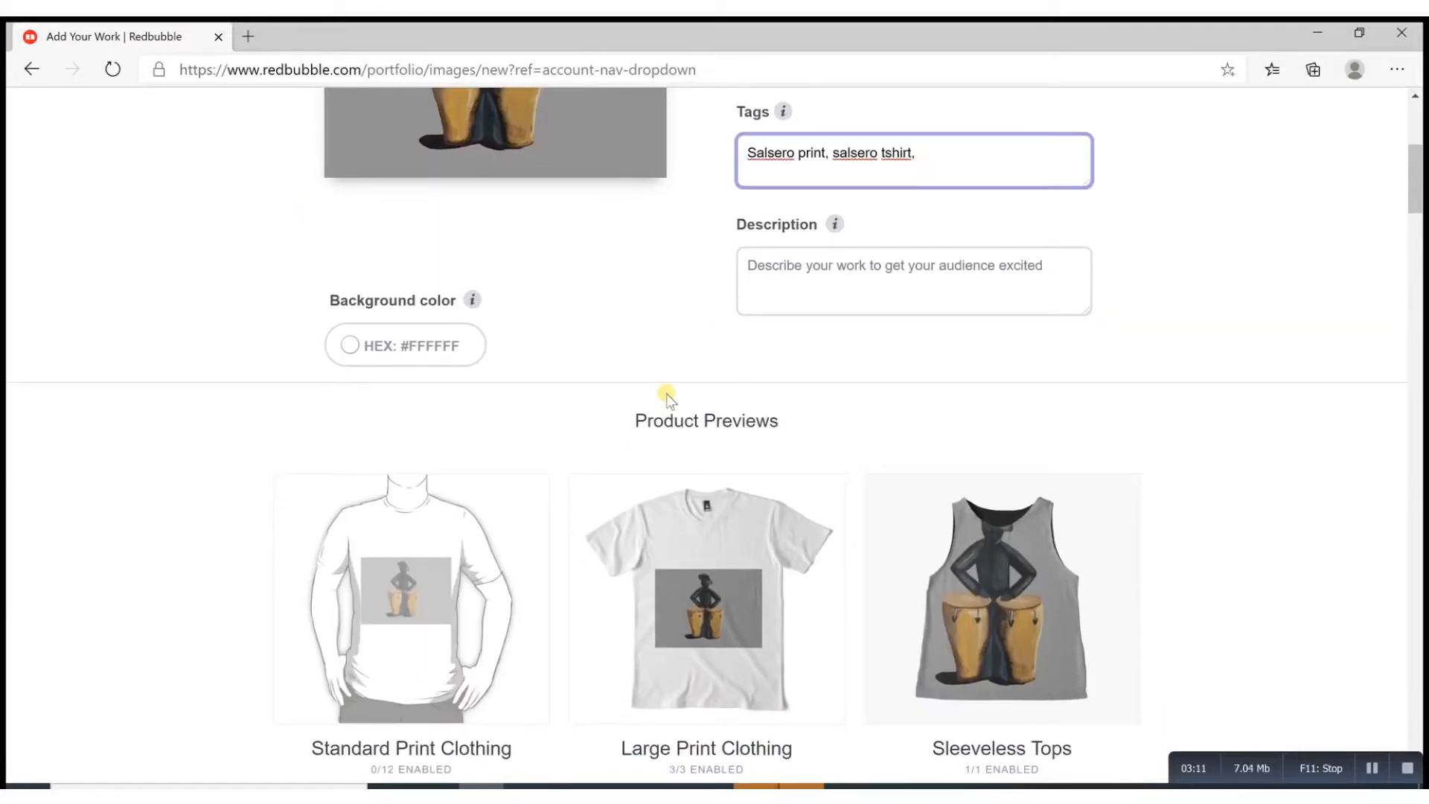
scroll(667, 405, up, 1)
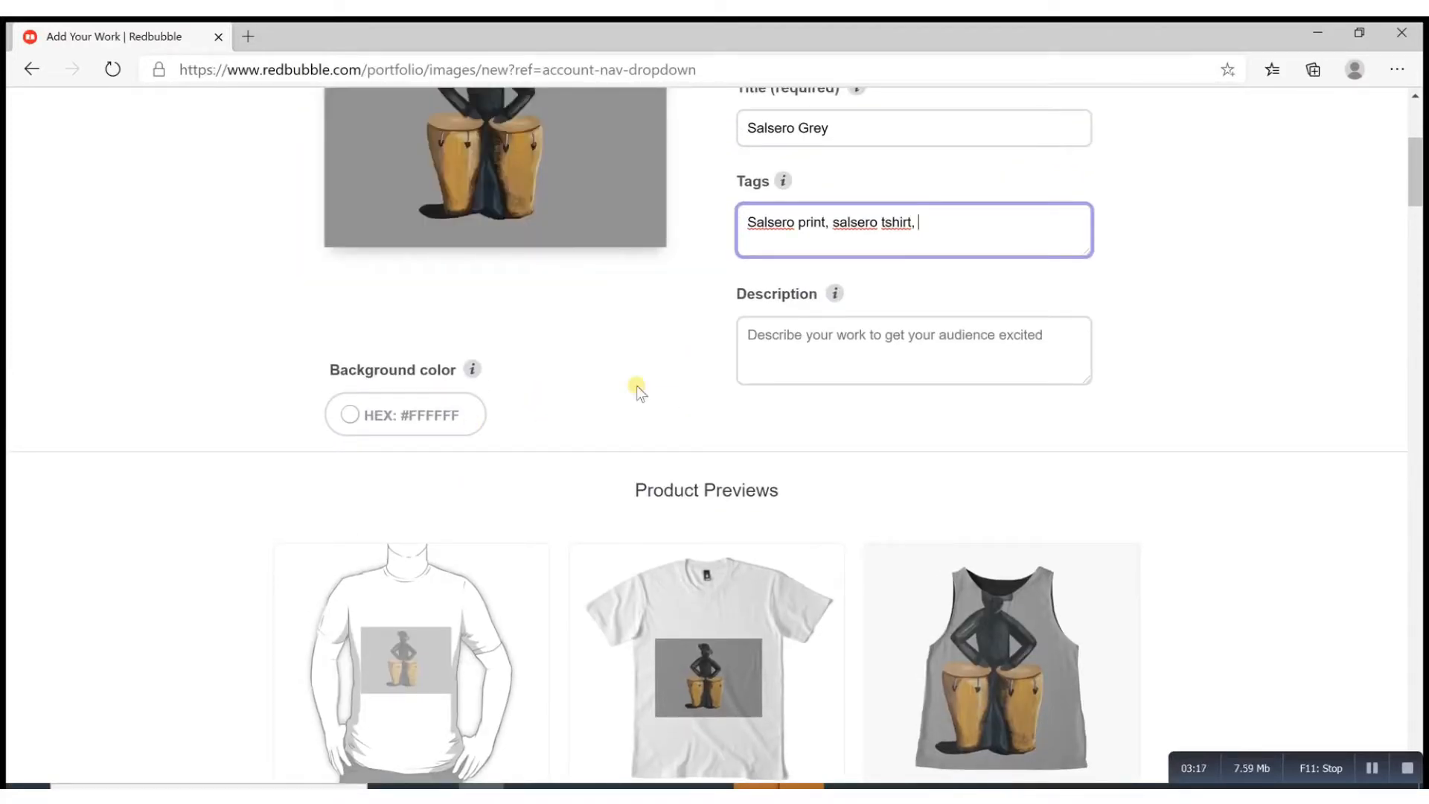
click(451, 421)
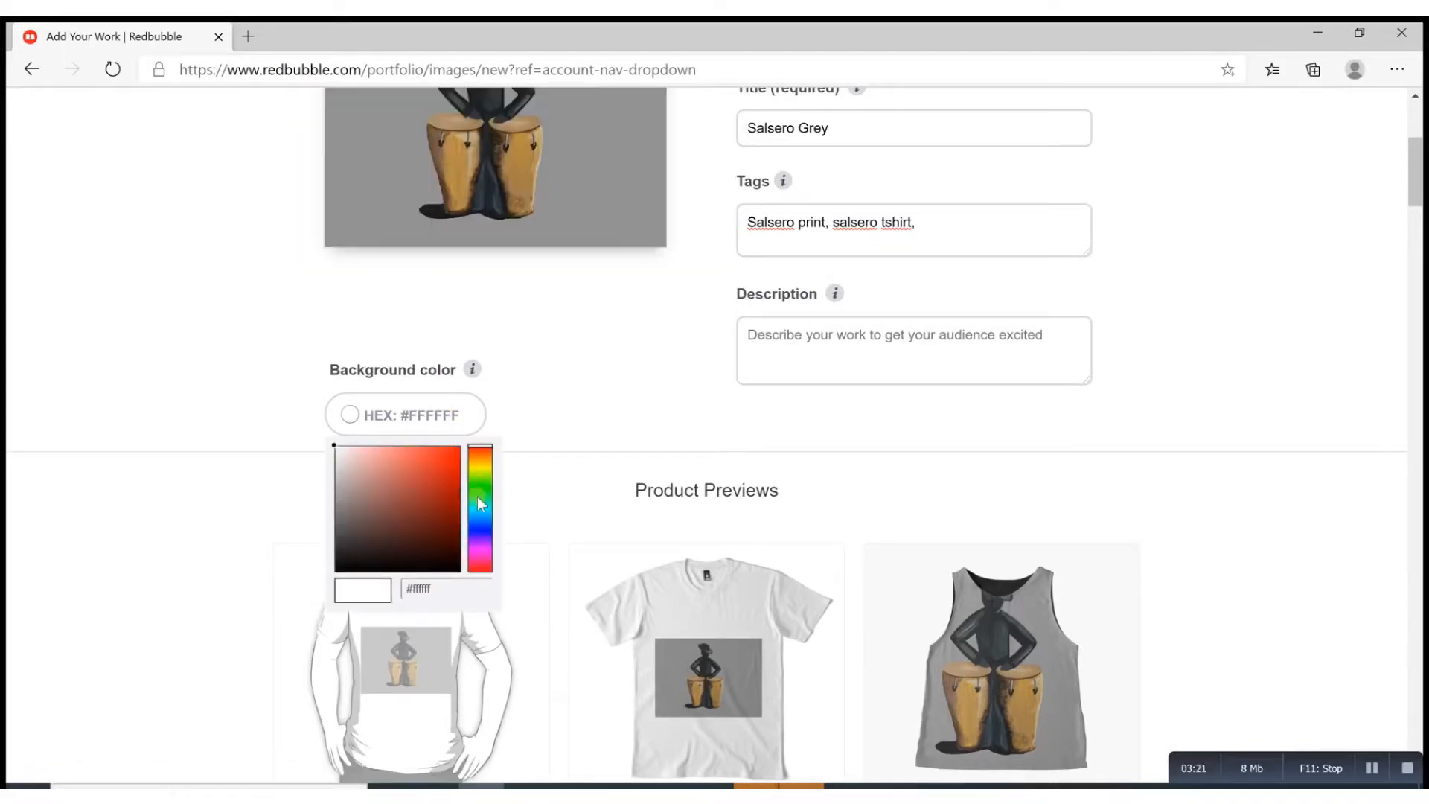
click(623, 391)
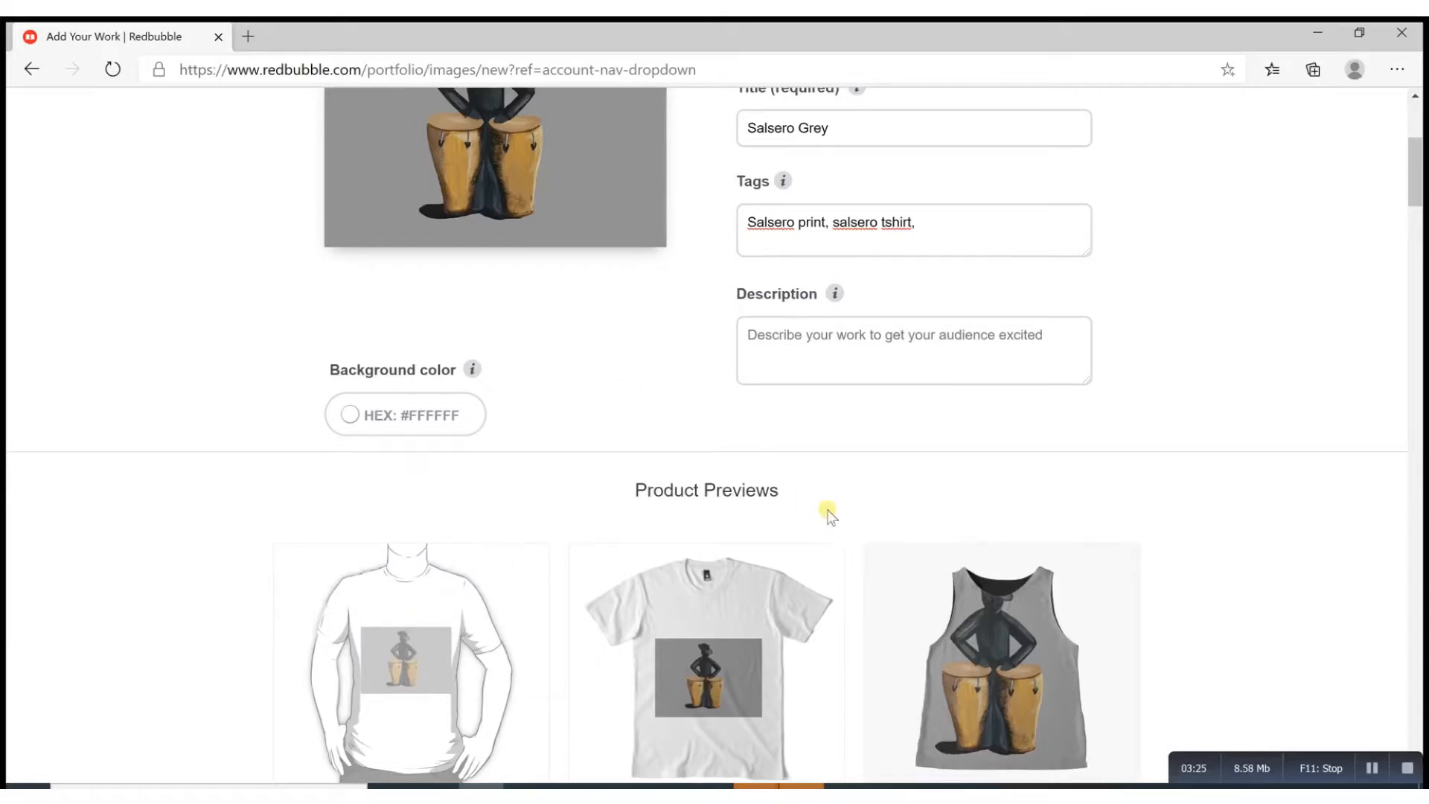
Review how the artwork appears on all the product previews and which products are enabled or disabled
scroll(829, 513, down, 2)
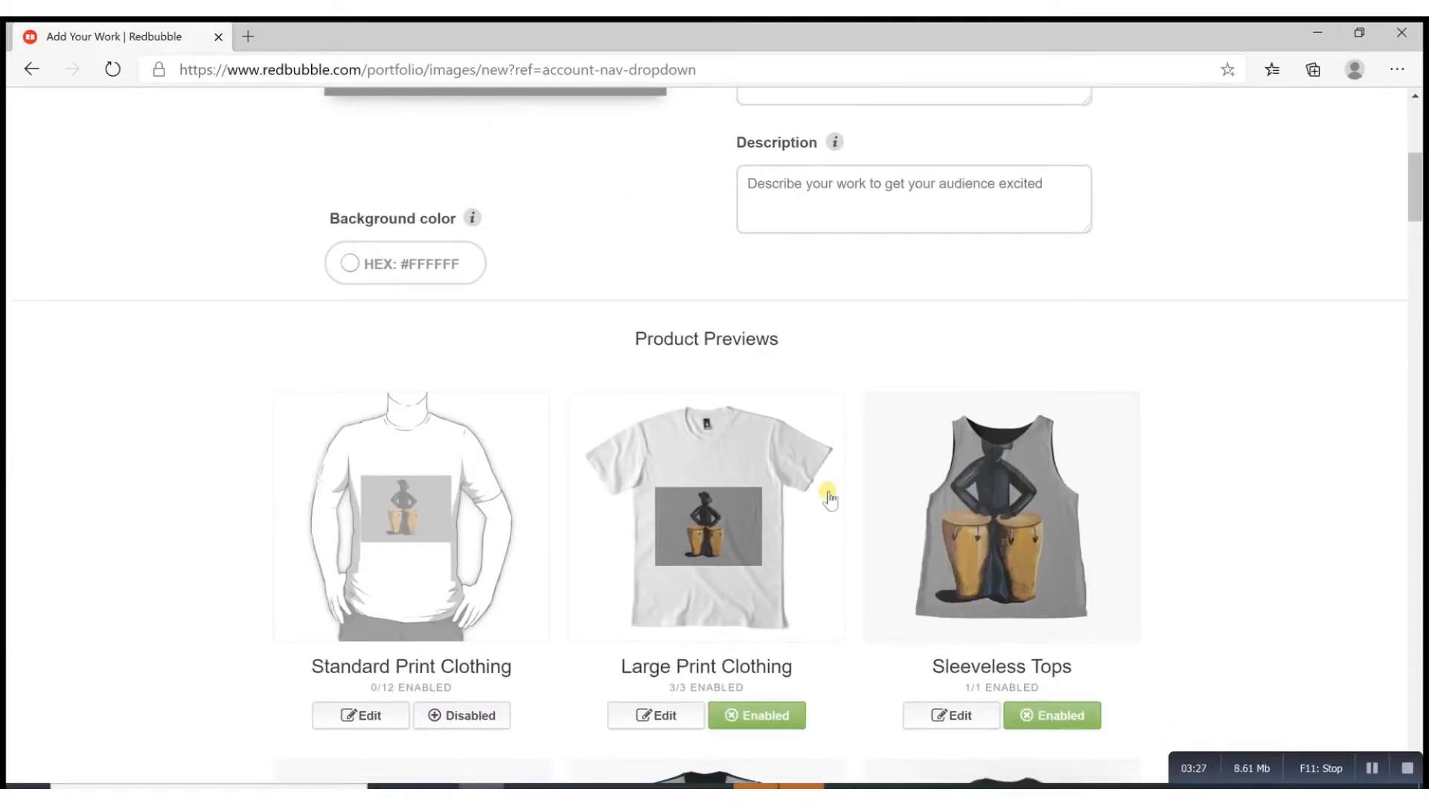
scroll(828, 497, down, 4)
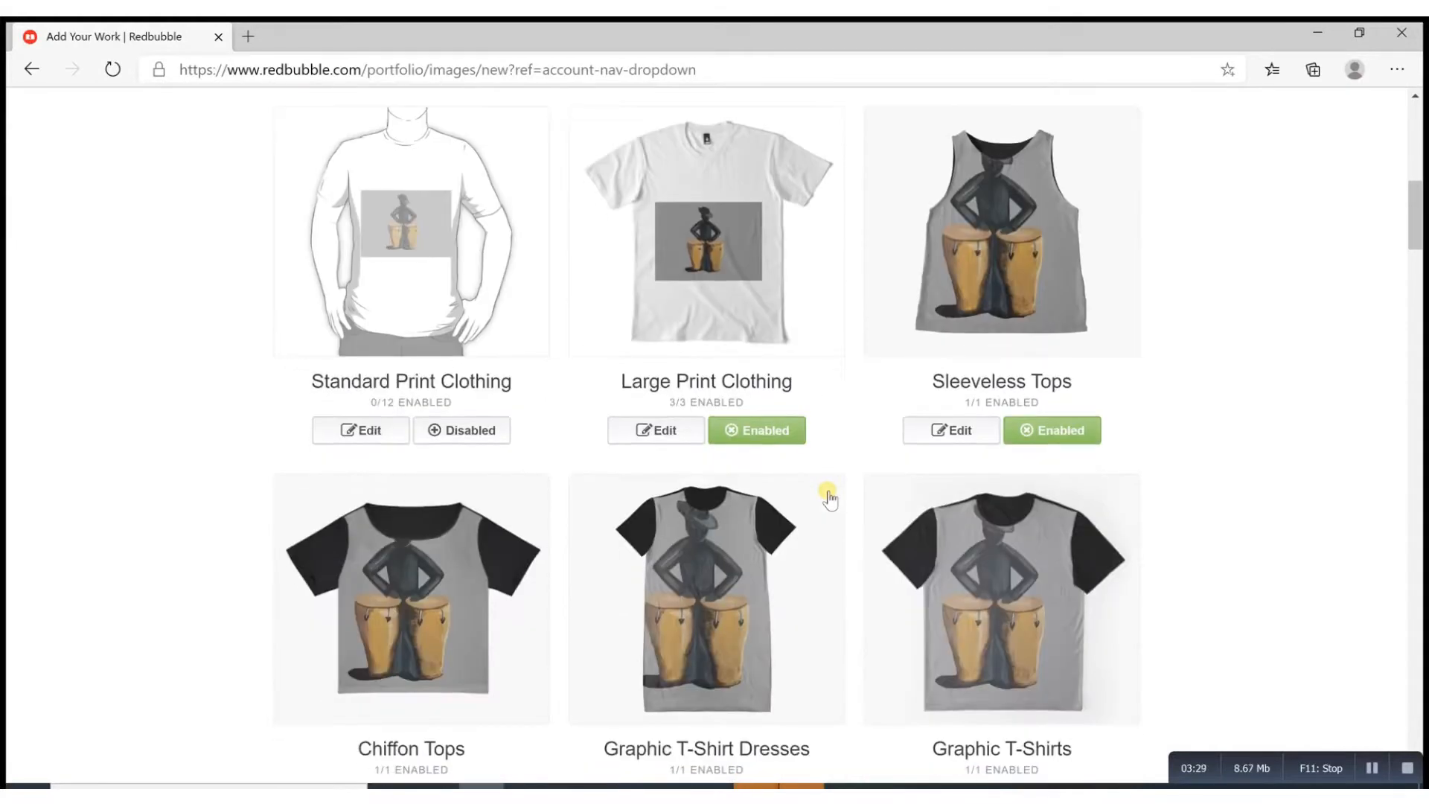
scroll(828, 497, down, 6)
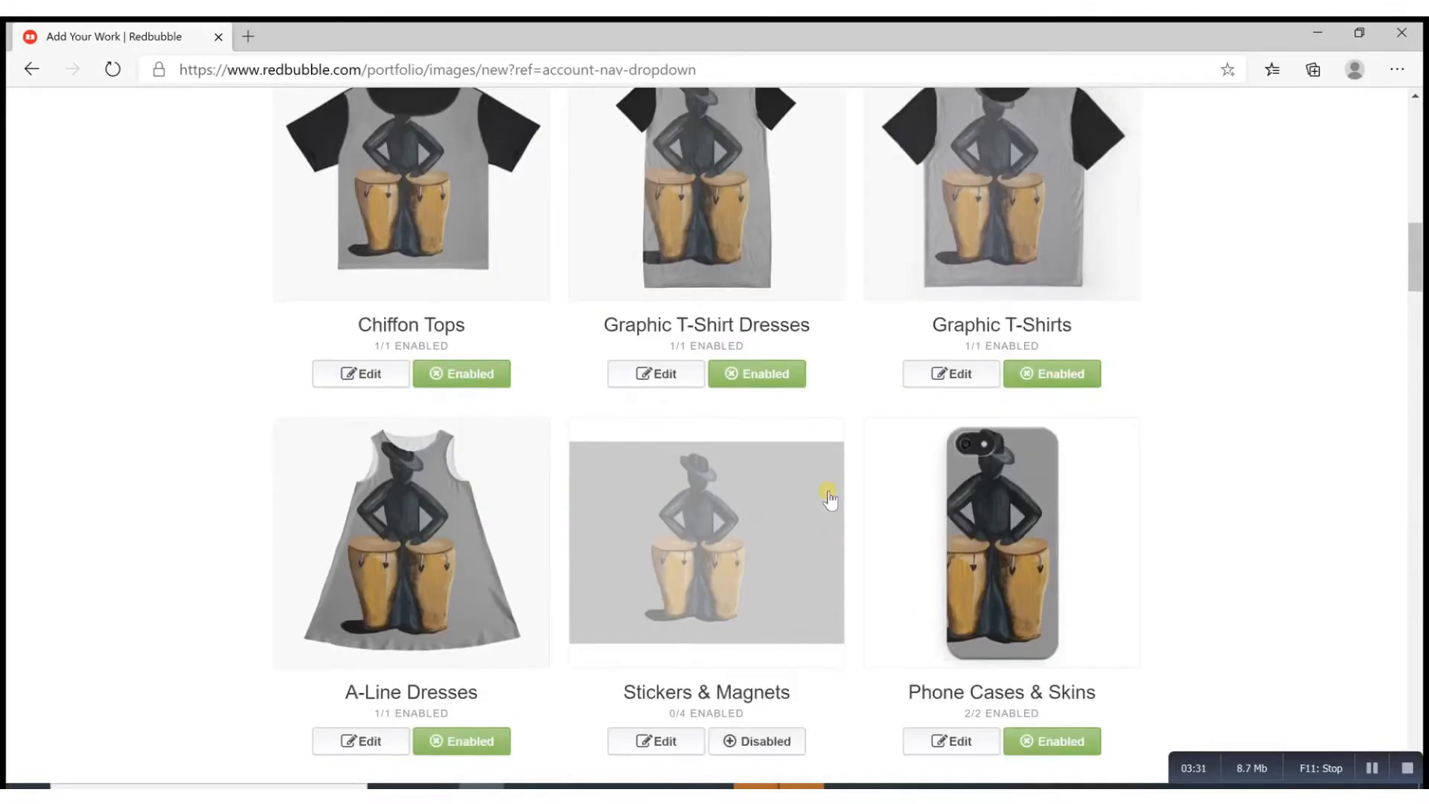
scroll(828, 497, down, 3)
scroll(828, 498, down, 1)
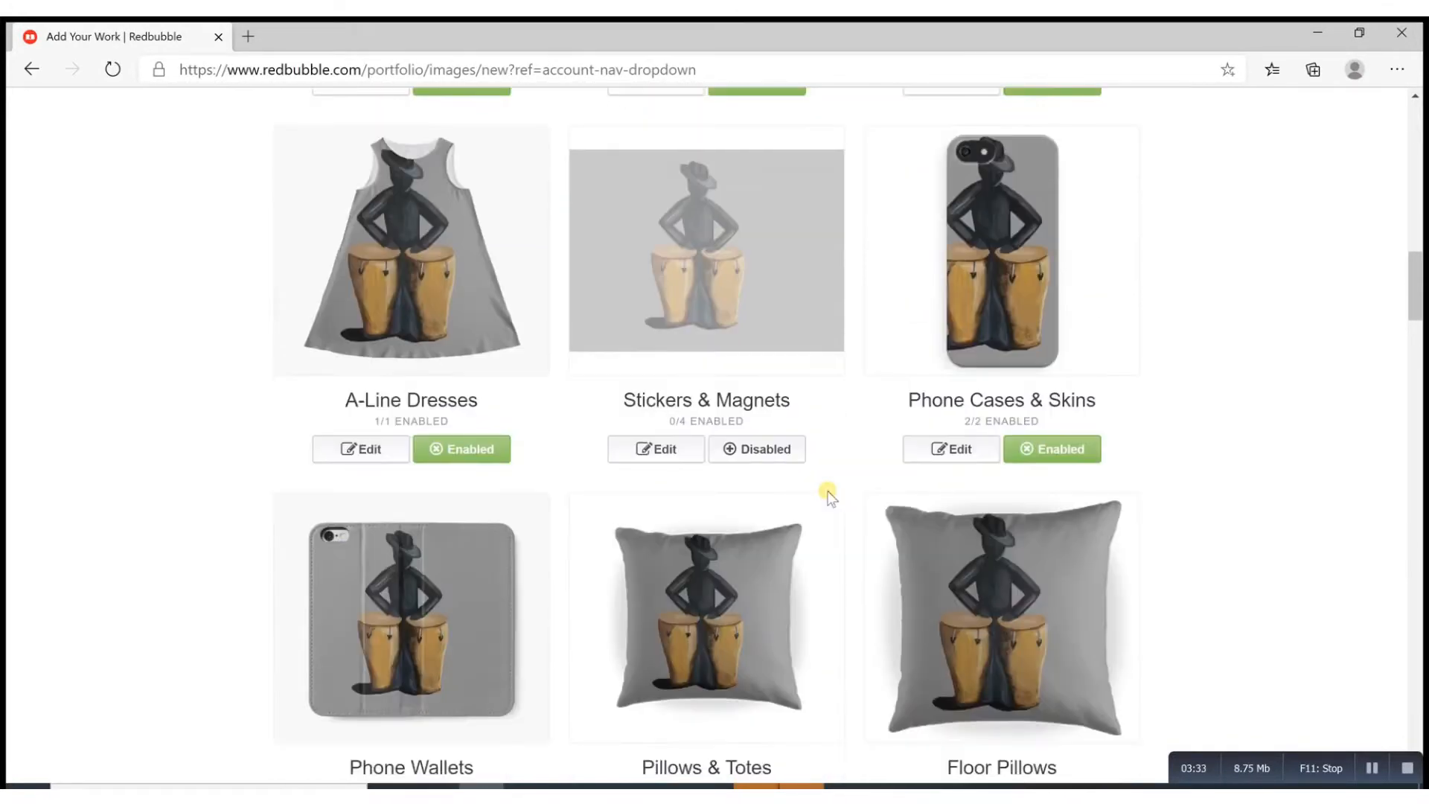
scroll(829, 498, down, 2)
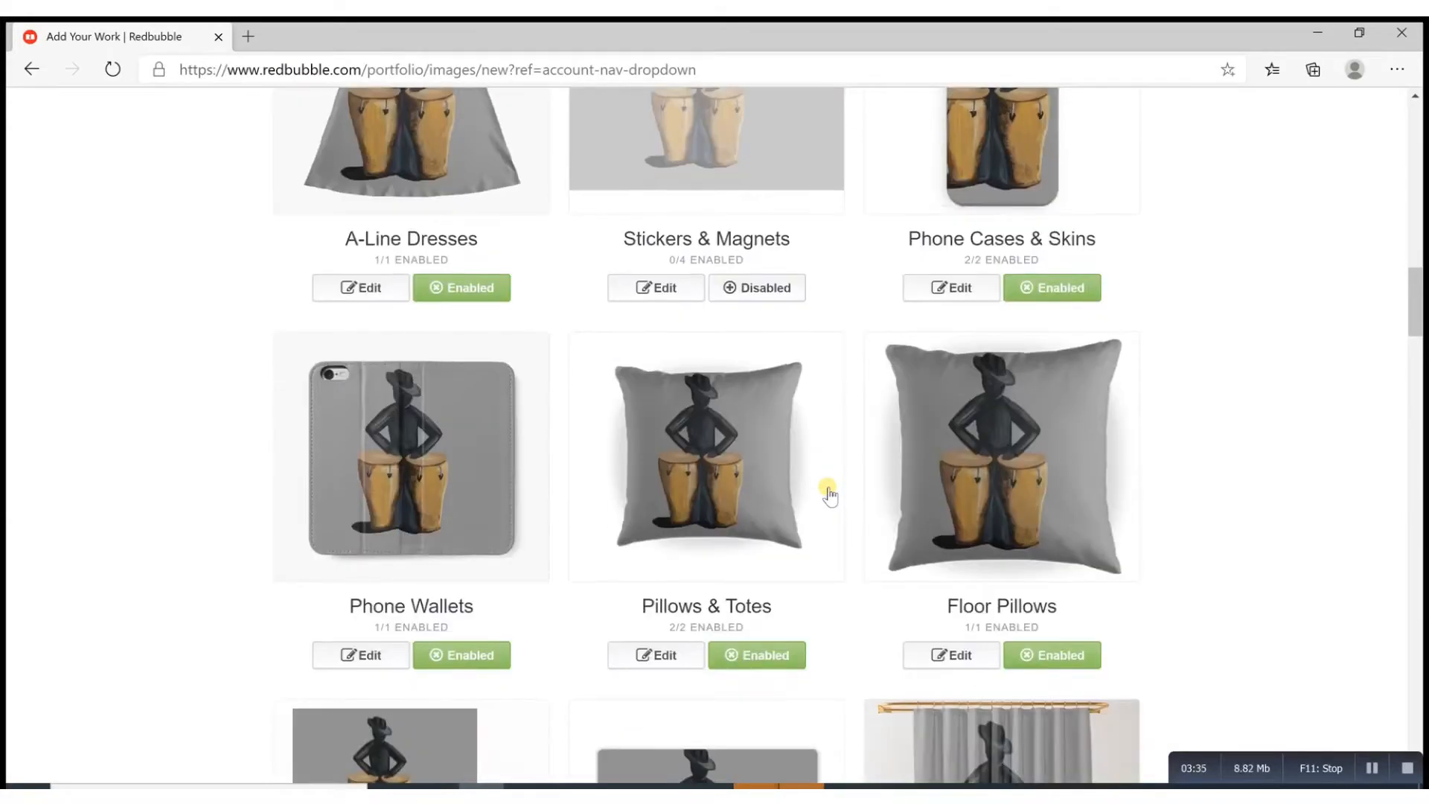
scroll(828, 497, down, 5)
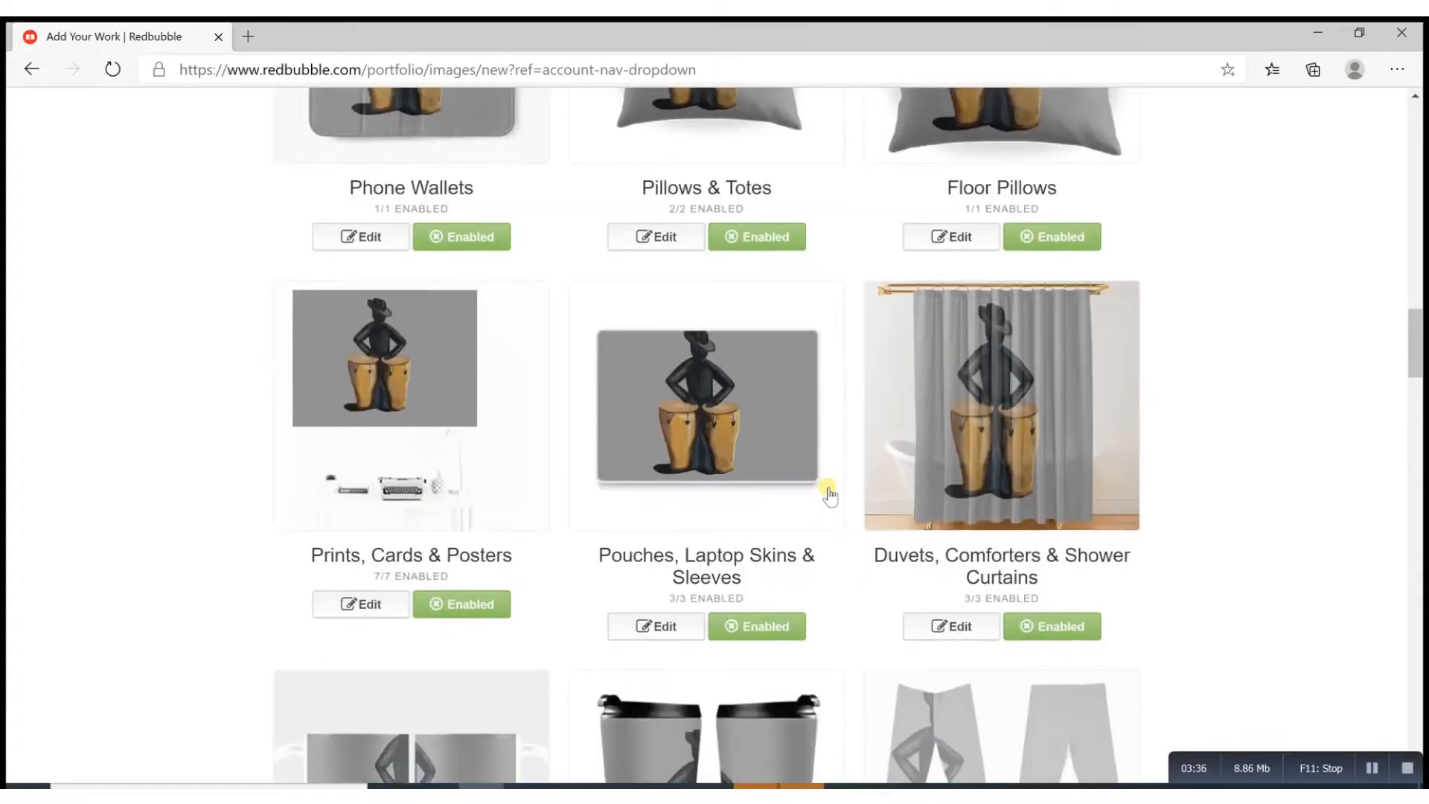
scroll(829, 497, down, 5)
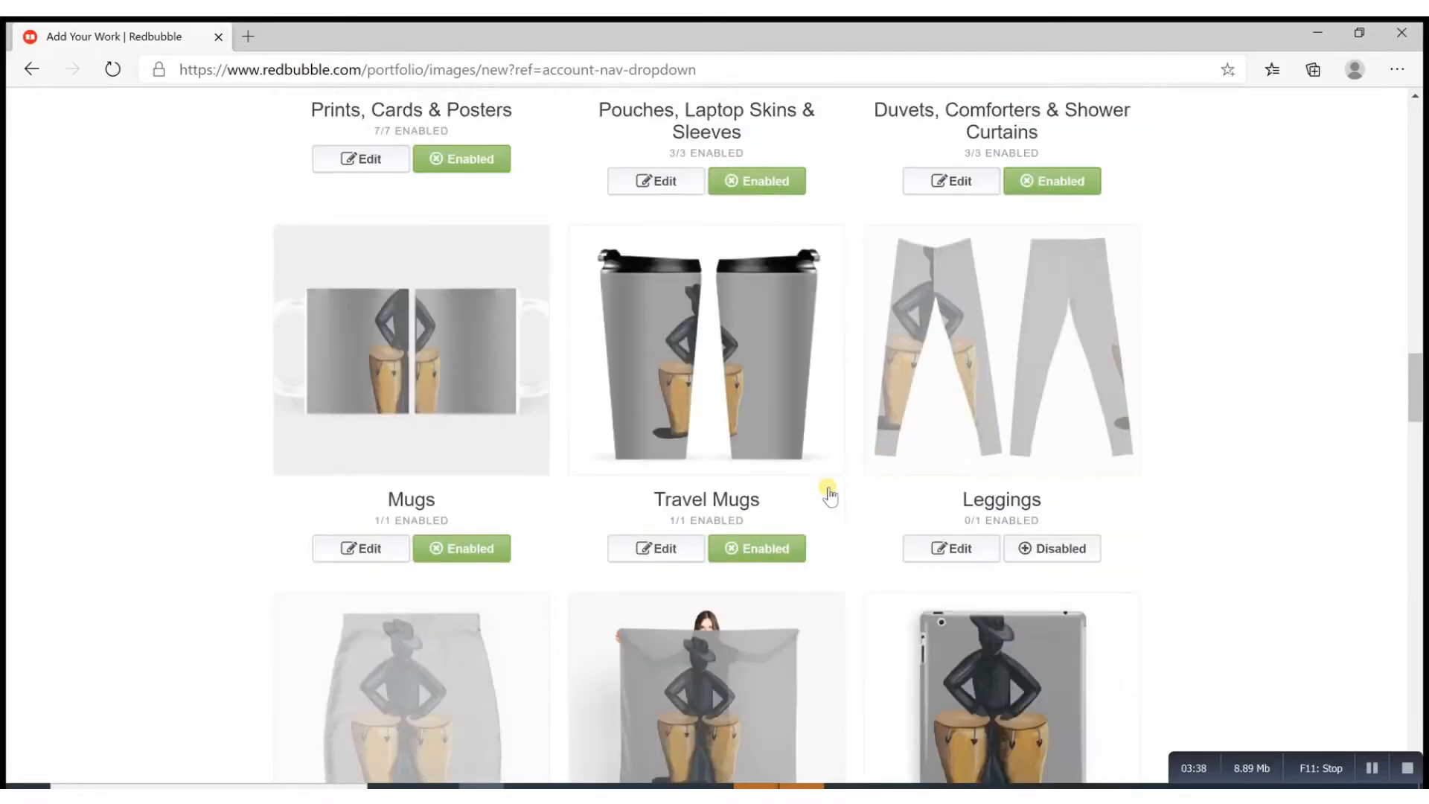
scroll(828, 497, down, 6)
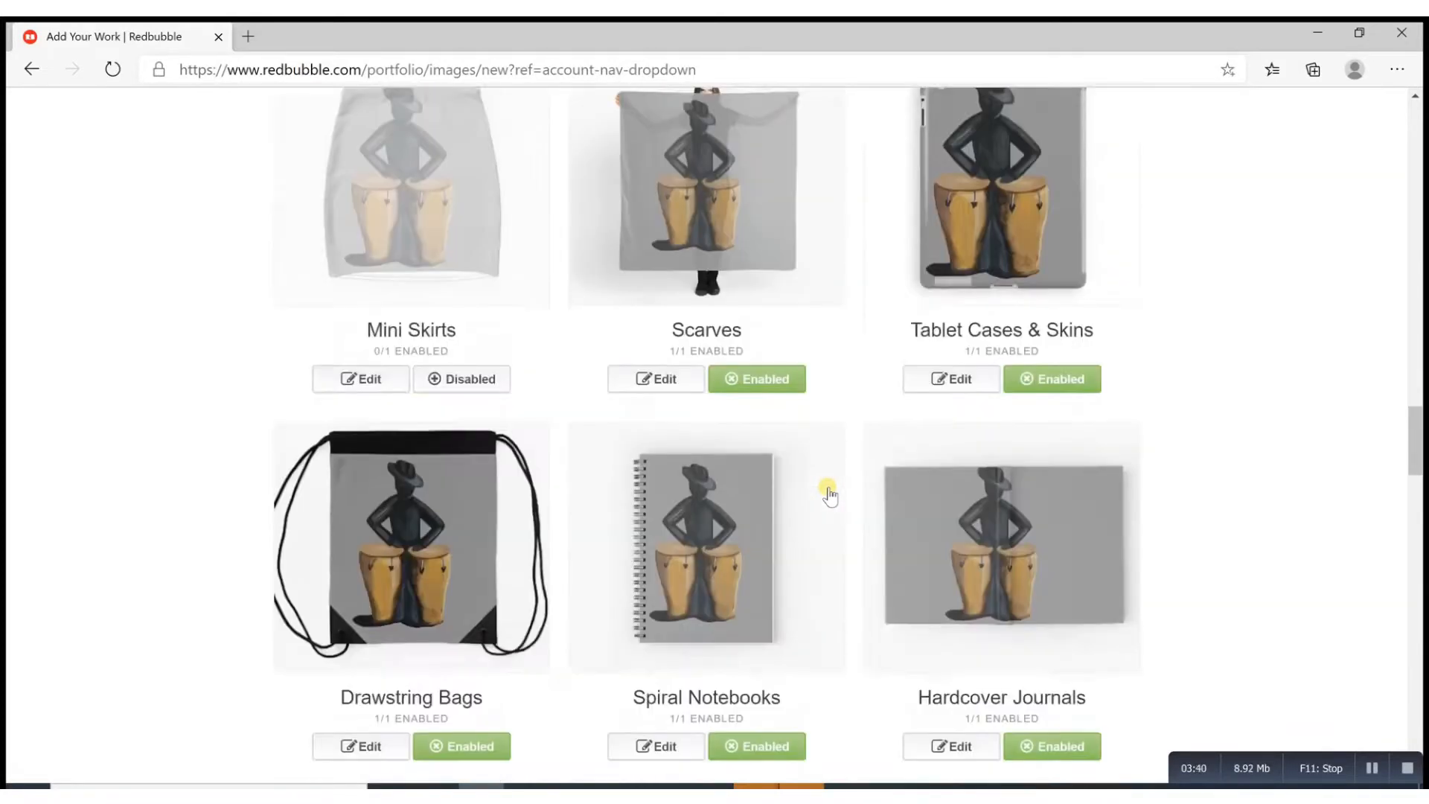
scroll(829, 498, down, 13)
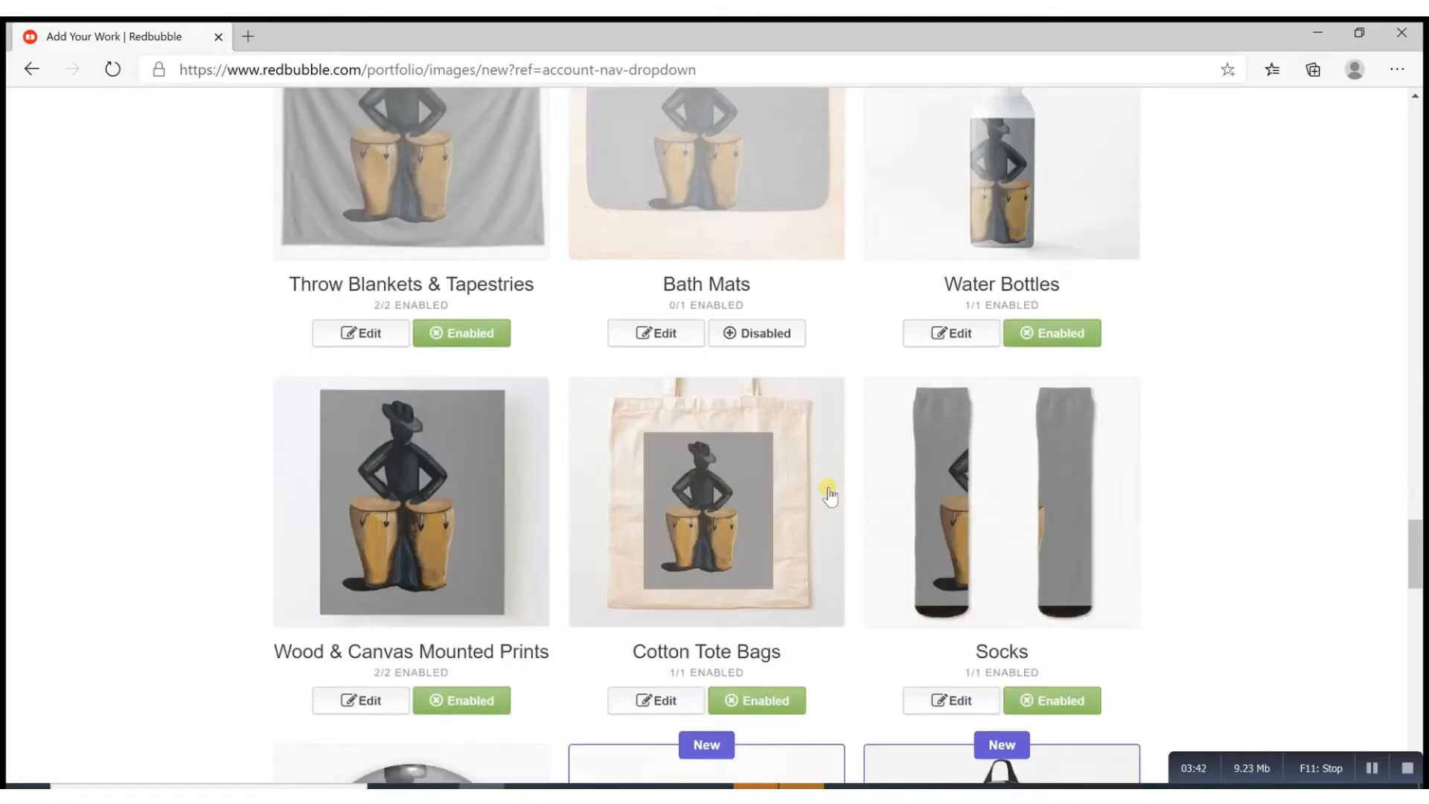
scroll(829, 495, down, 6)
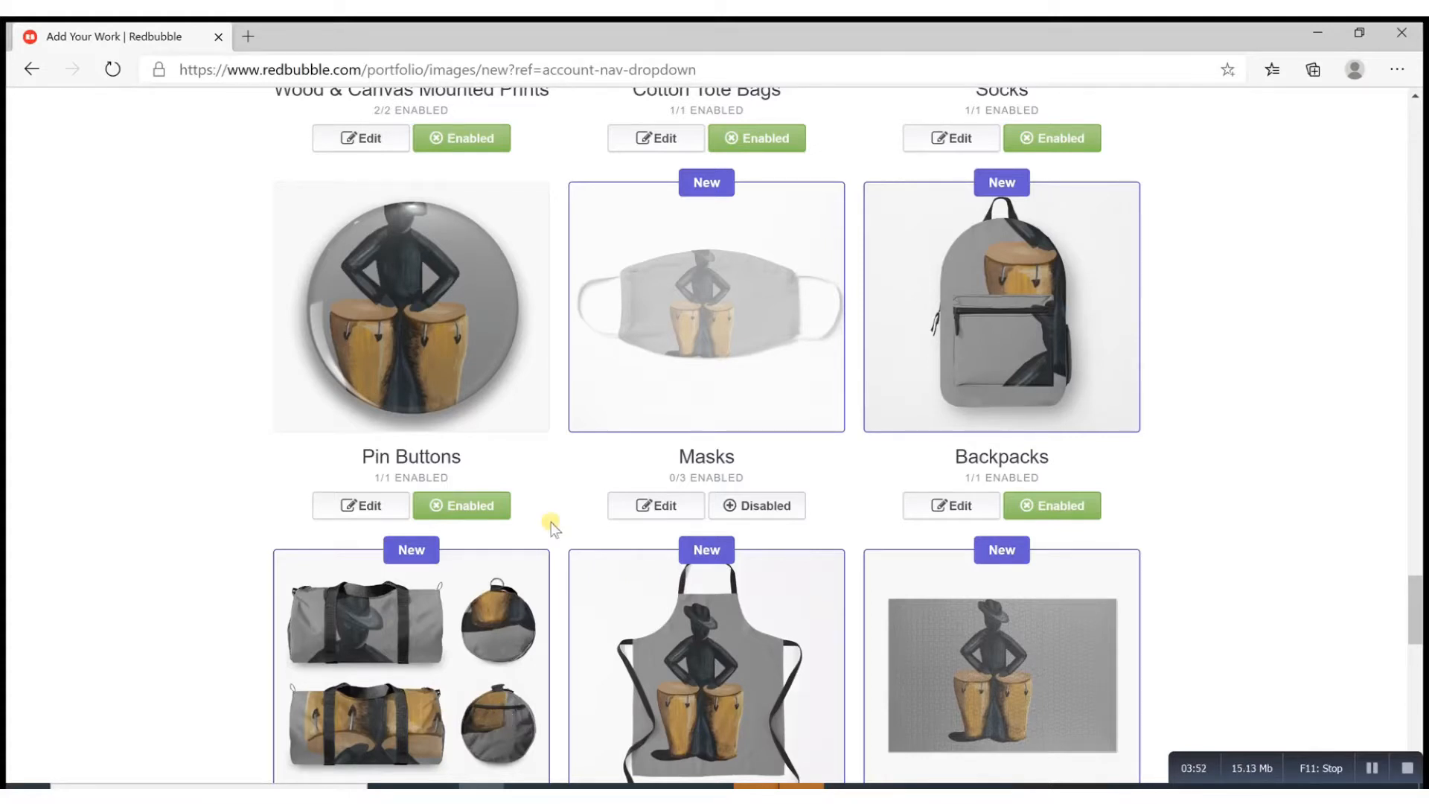
scroll(551, 521, up, 1)
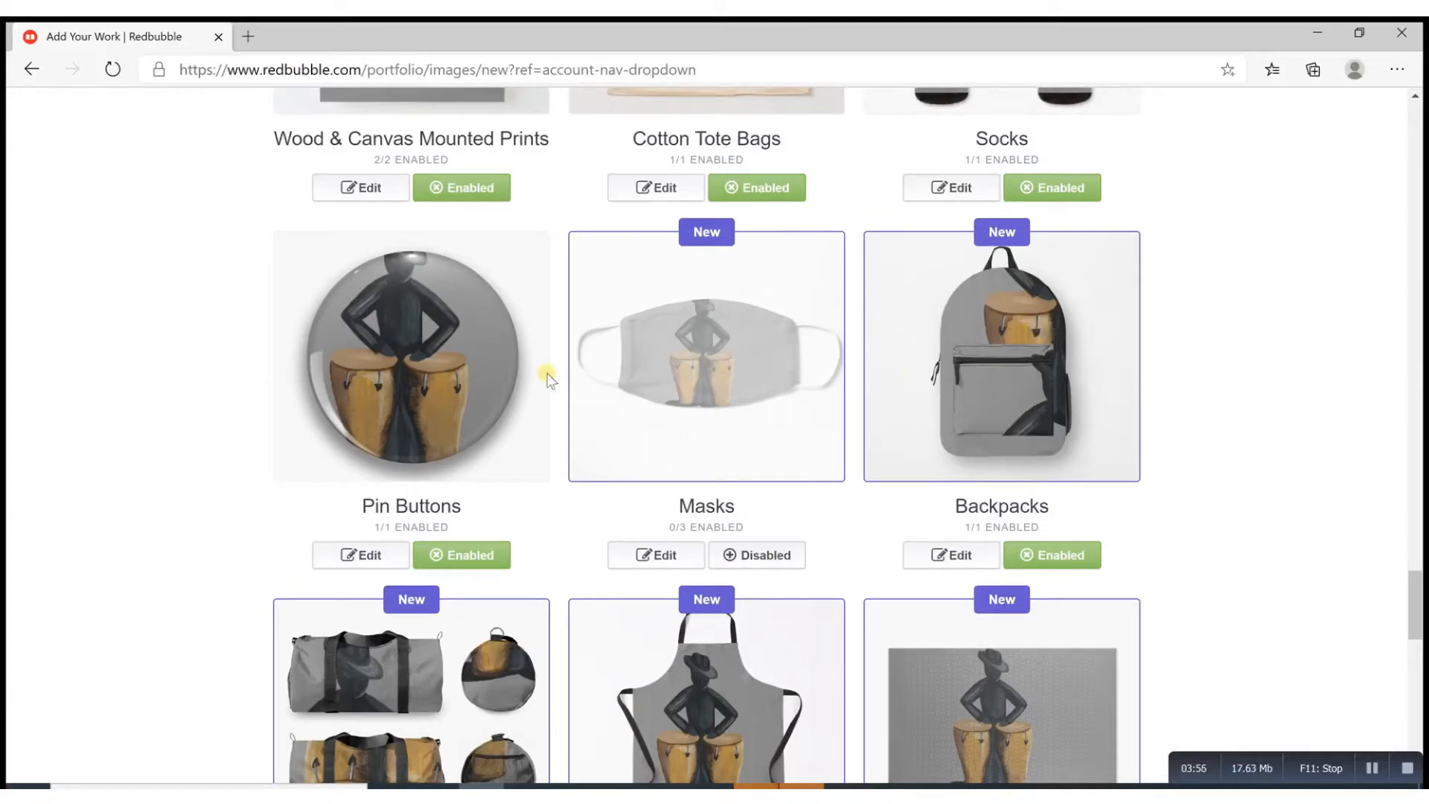
scroll(539, 376, up, 10)
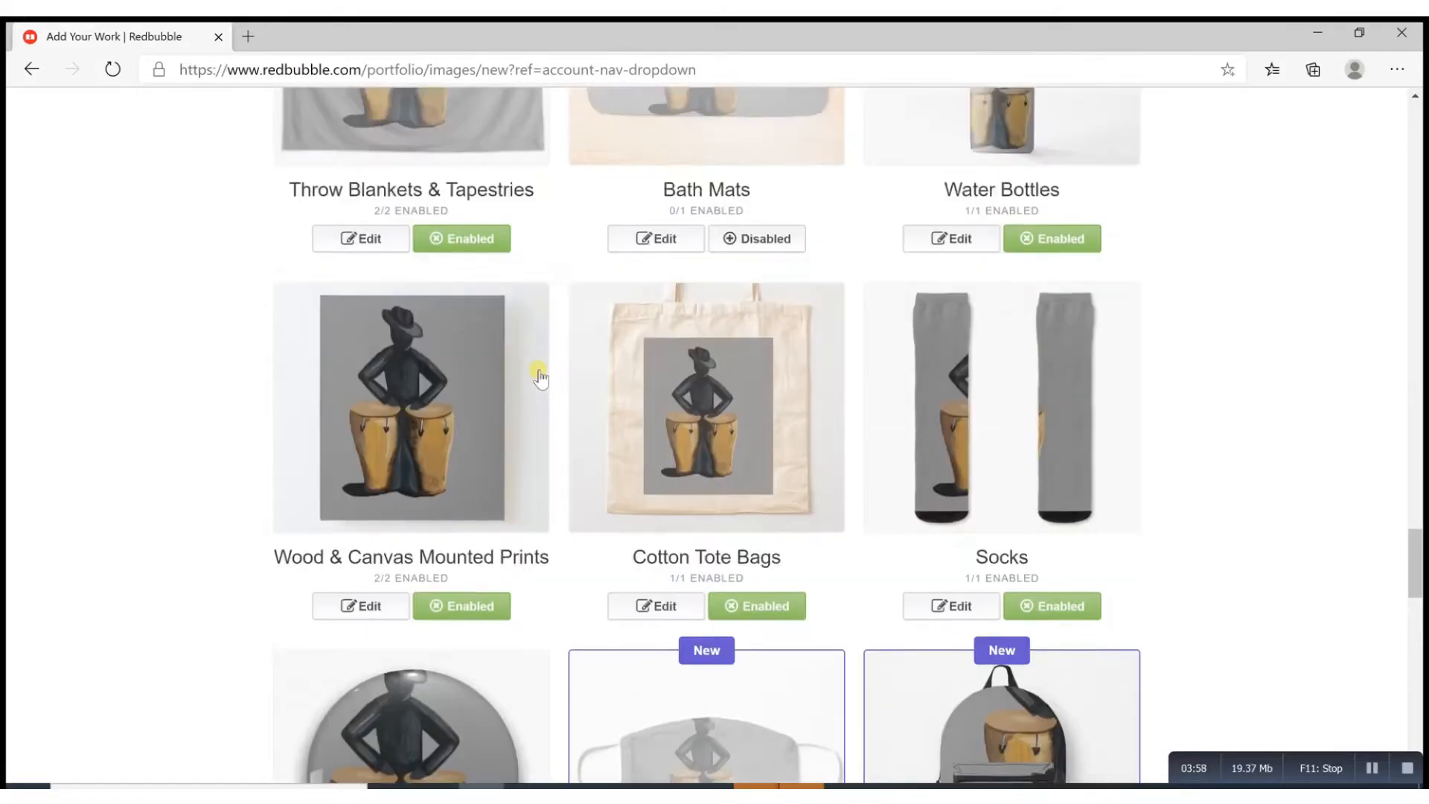
scroll(539, 376, up, 15)
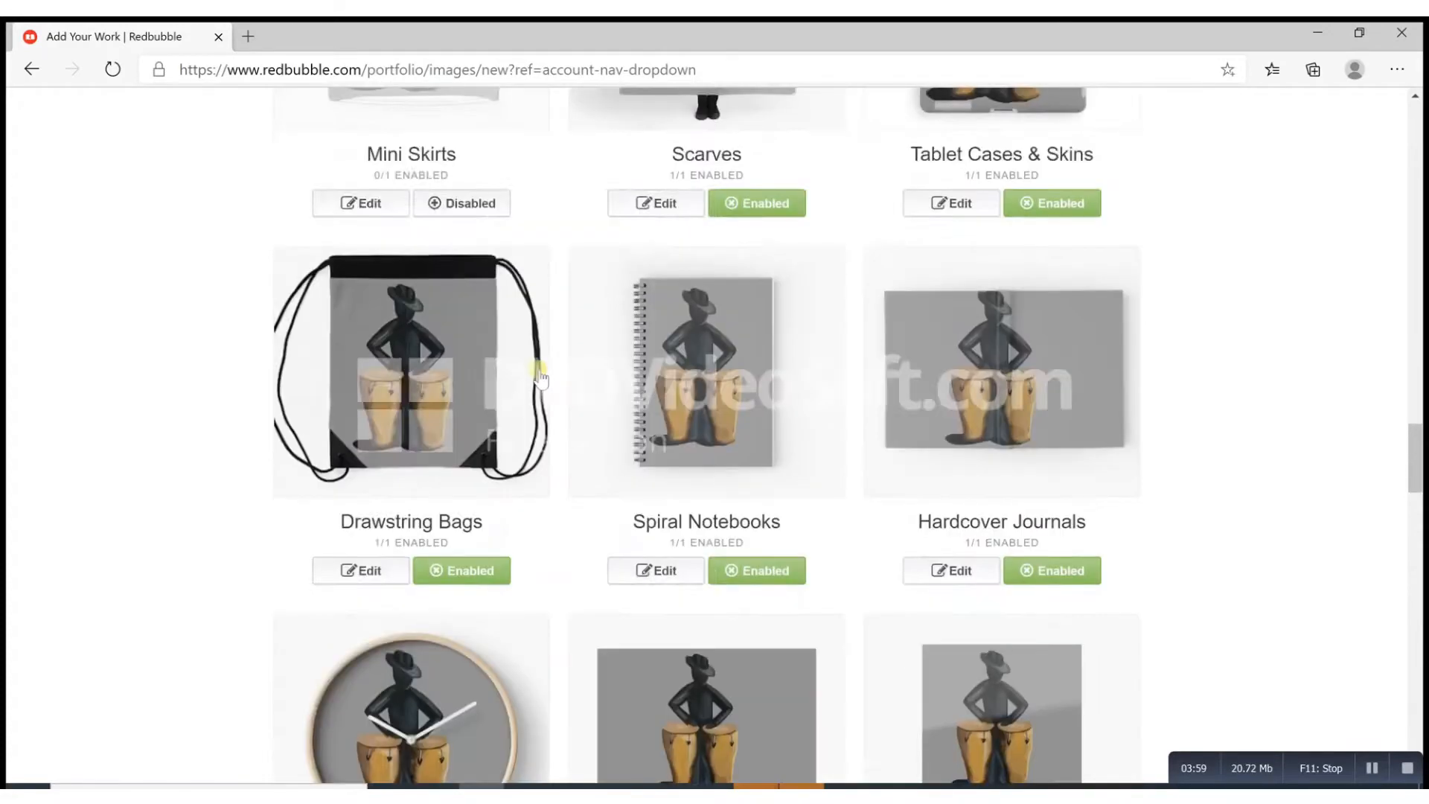
scroll(539, 376, up, 20)
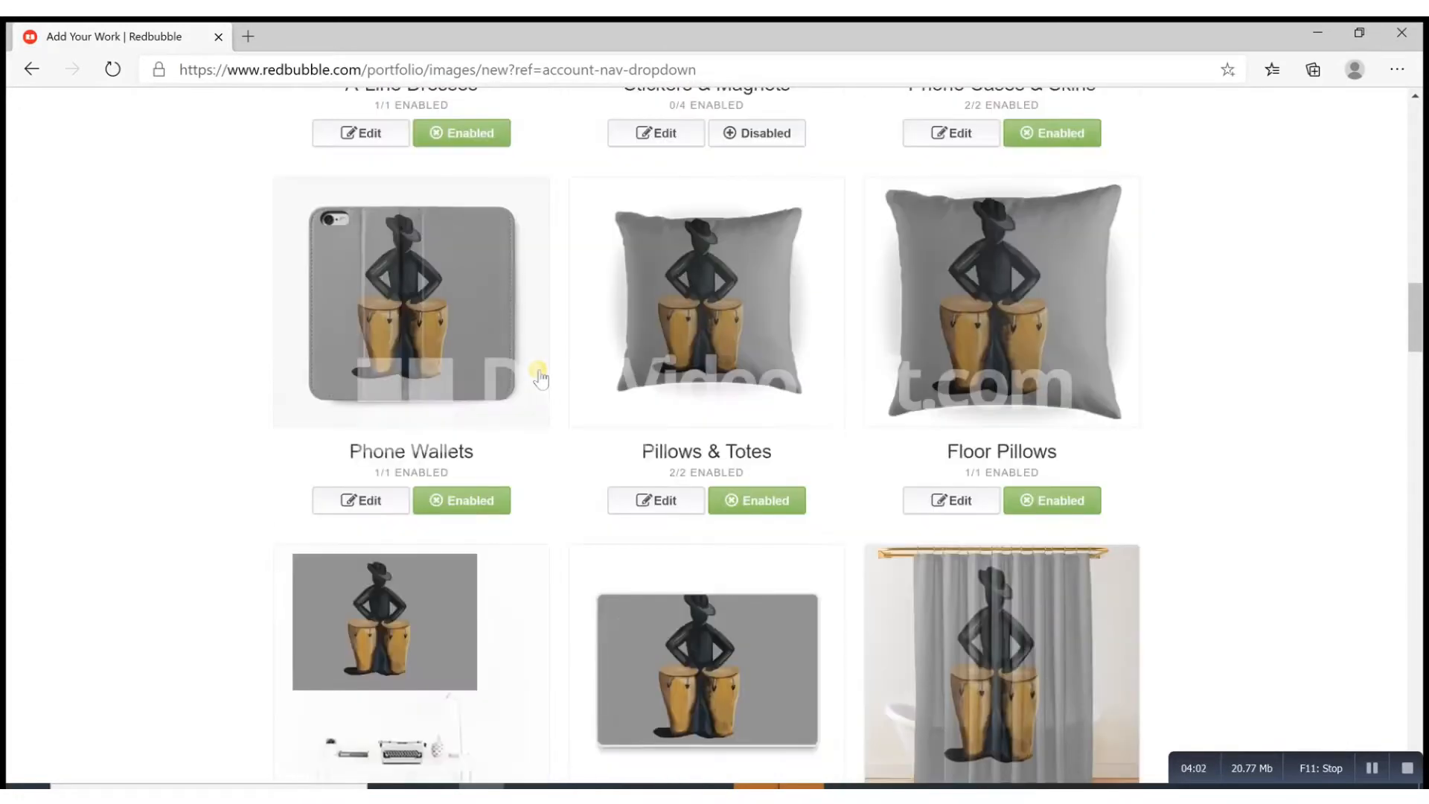
scroll(539, 376, up, 18)
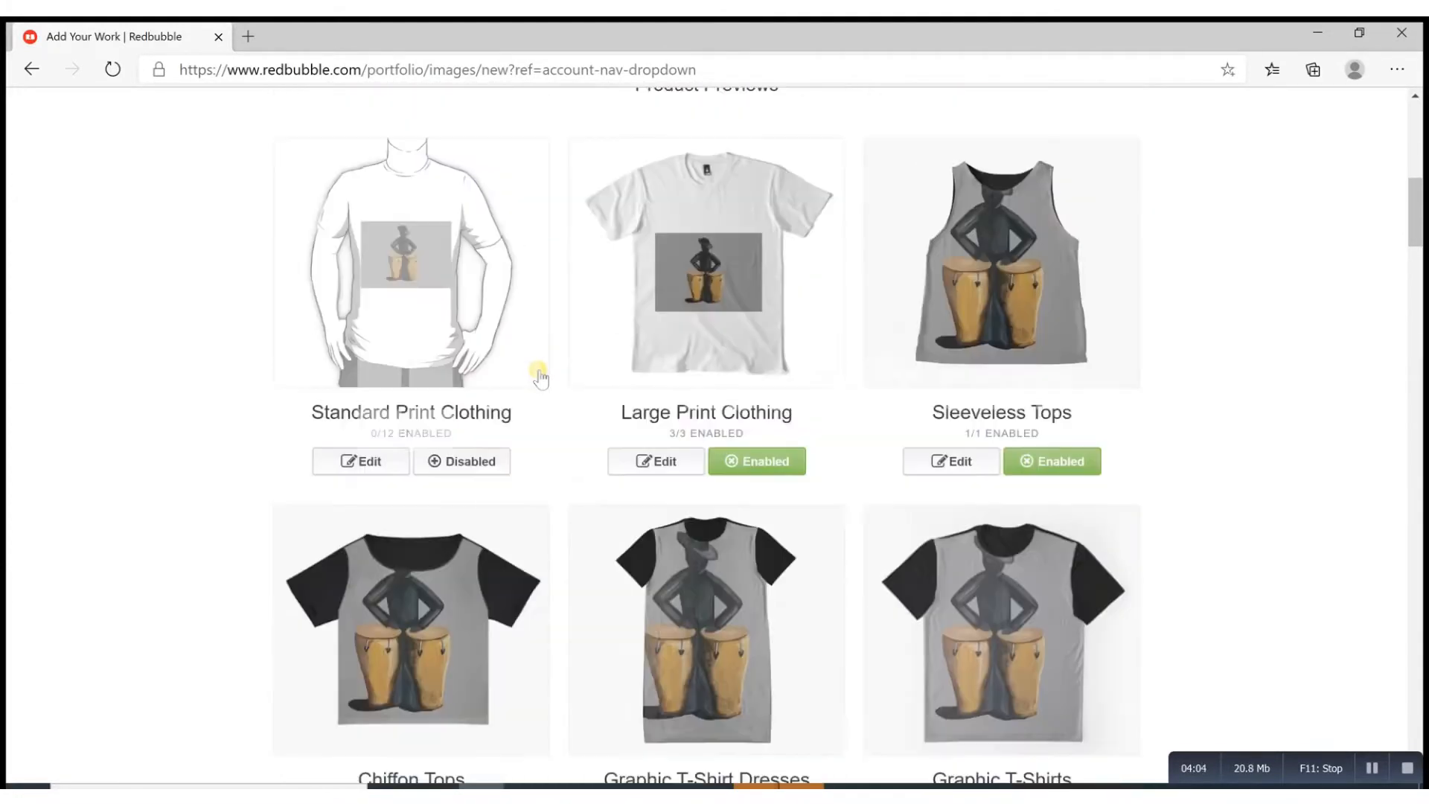
Open Standard Print Clothing for editing, check its availability and markup options, and return to the design settings
scroll(539, 376, down, 3)
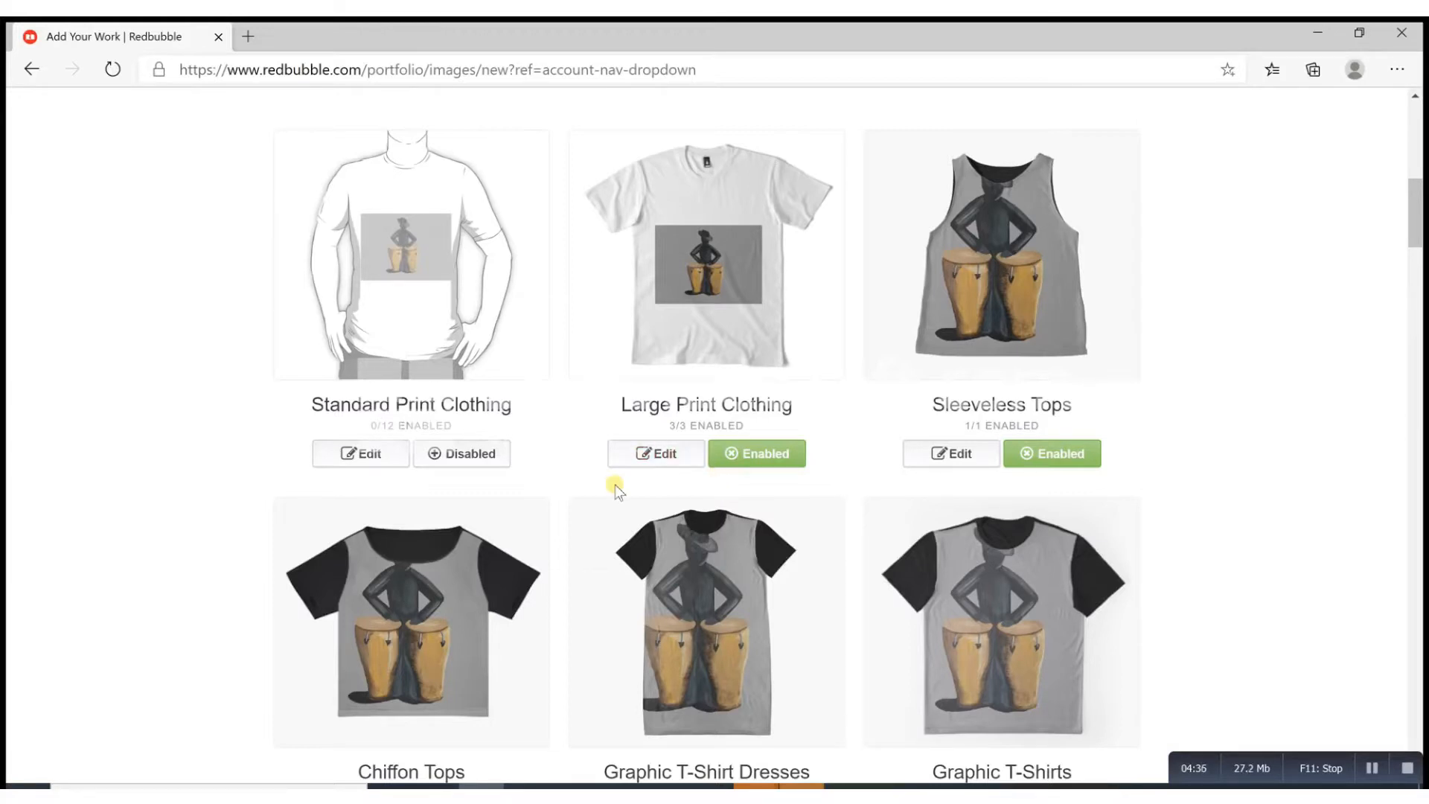
click(393, 459)
scroll(740, 559, down, 2)
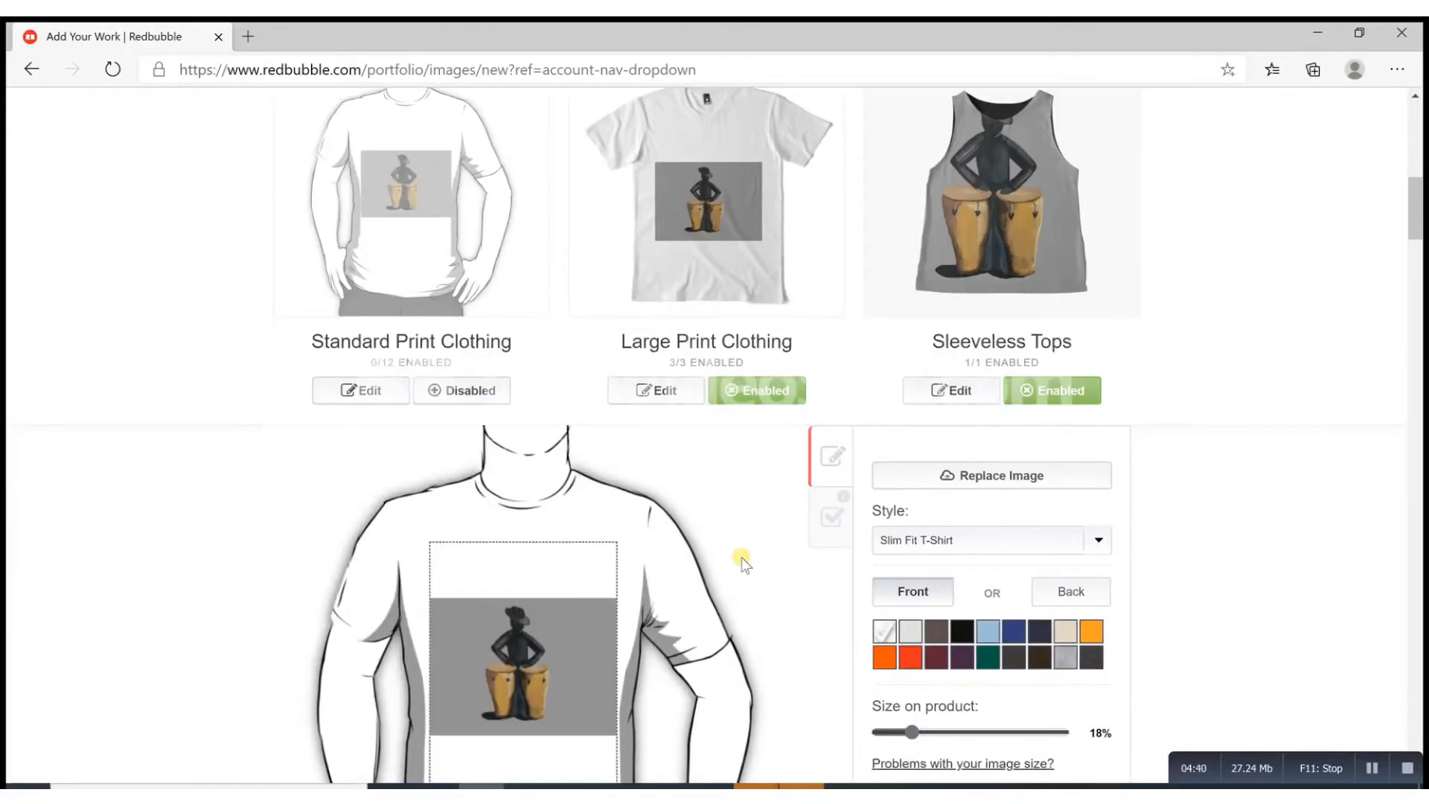
scroll(742, 563, down, 1)
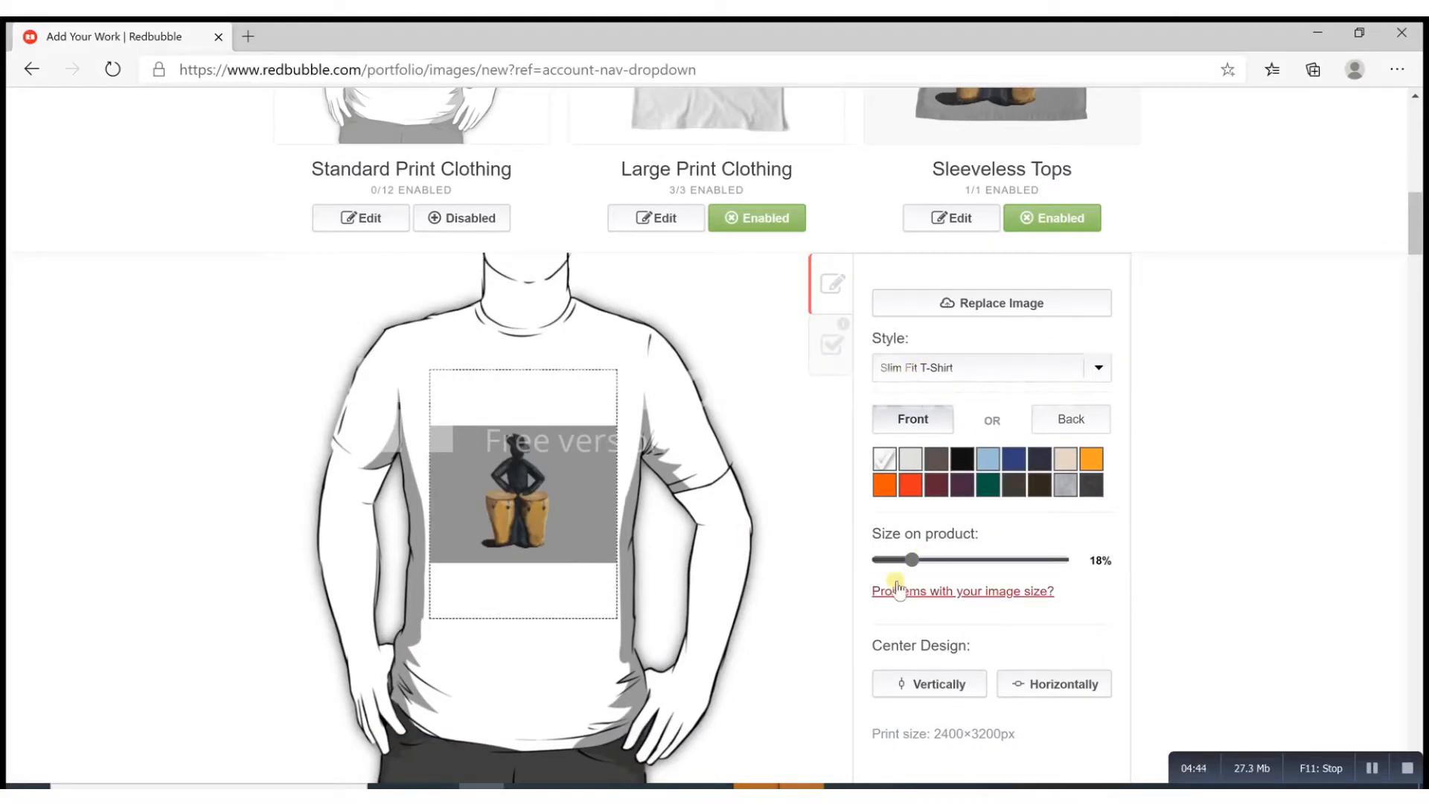
scroll(856, 588, down, 1)
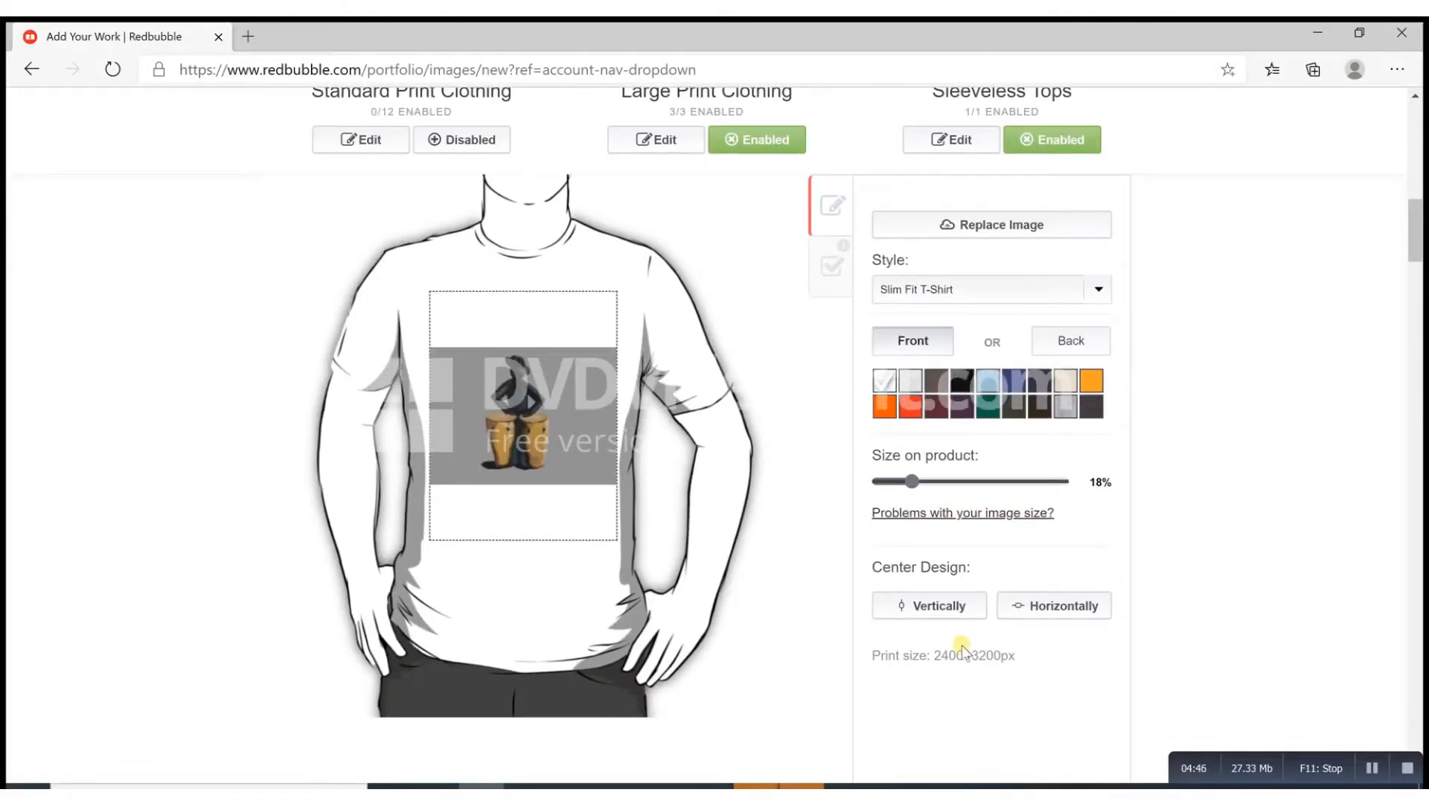
click(847, 264)
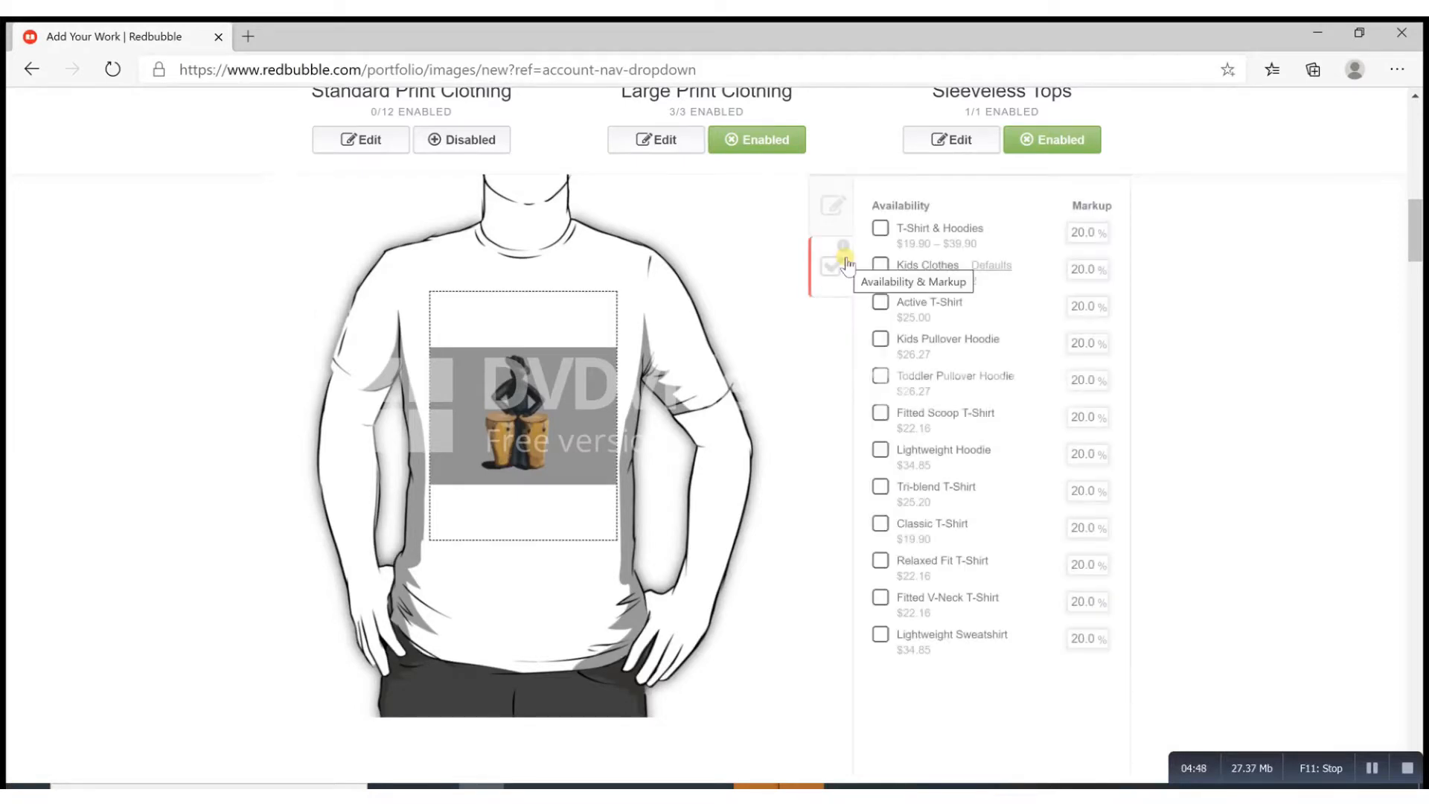
click(832, 202)
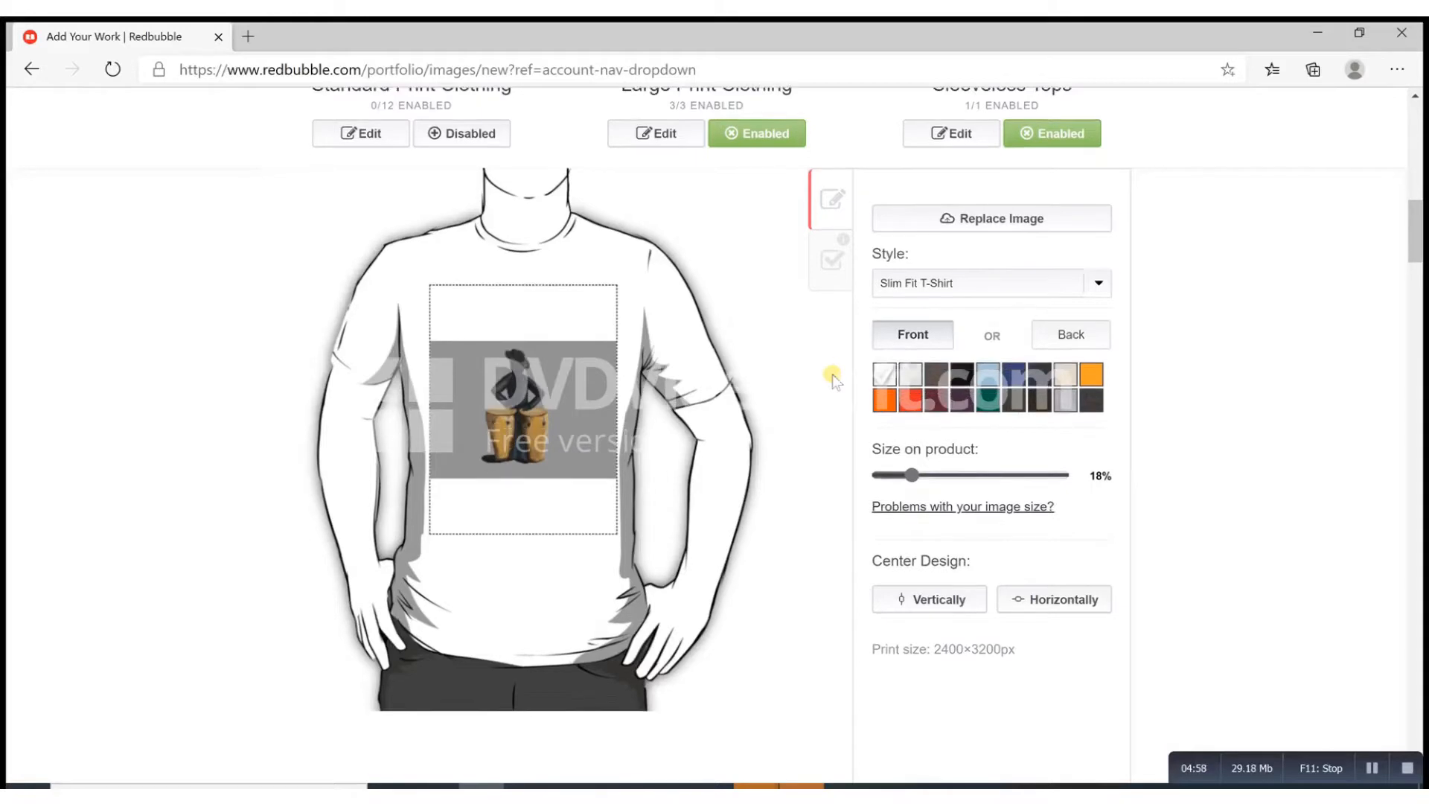
Enlarge the artwork on the front of the Slim Fit T-Shirt to 34% and adjust its position in the print area
scroll(834, 380, down, 1)
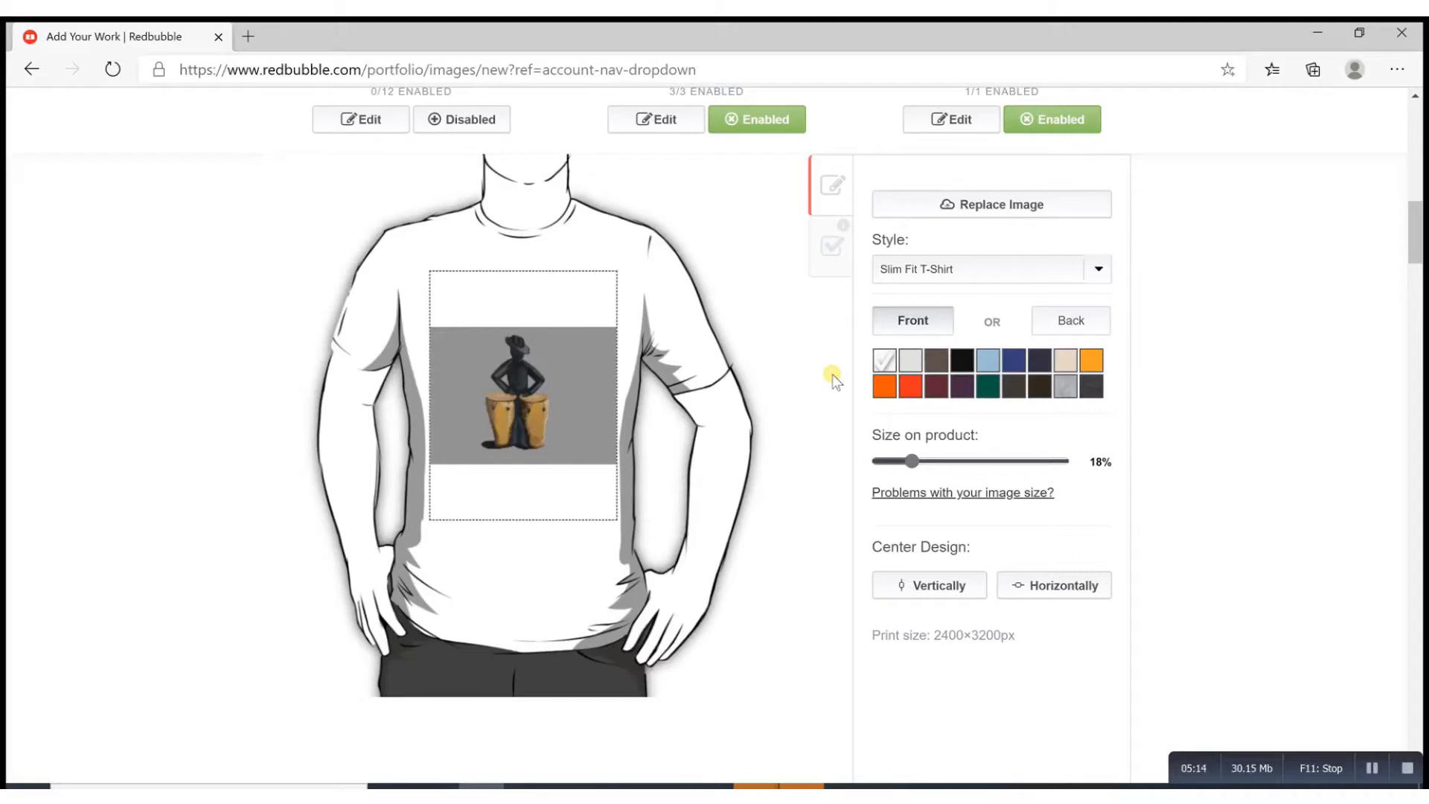
scroll(833, 377, down, 1)
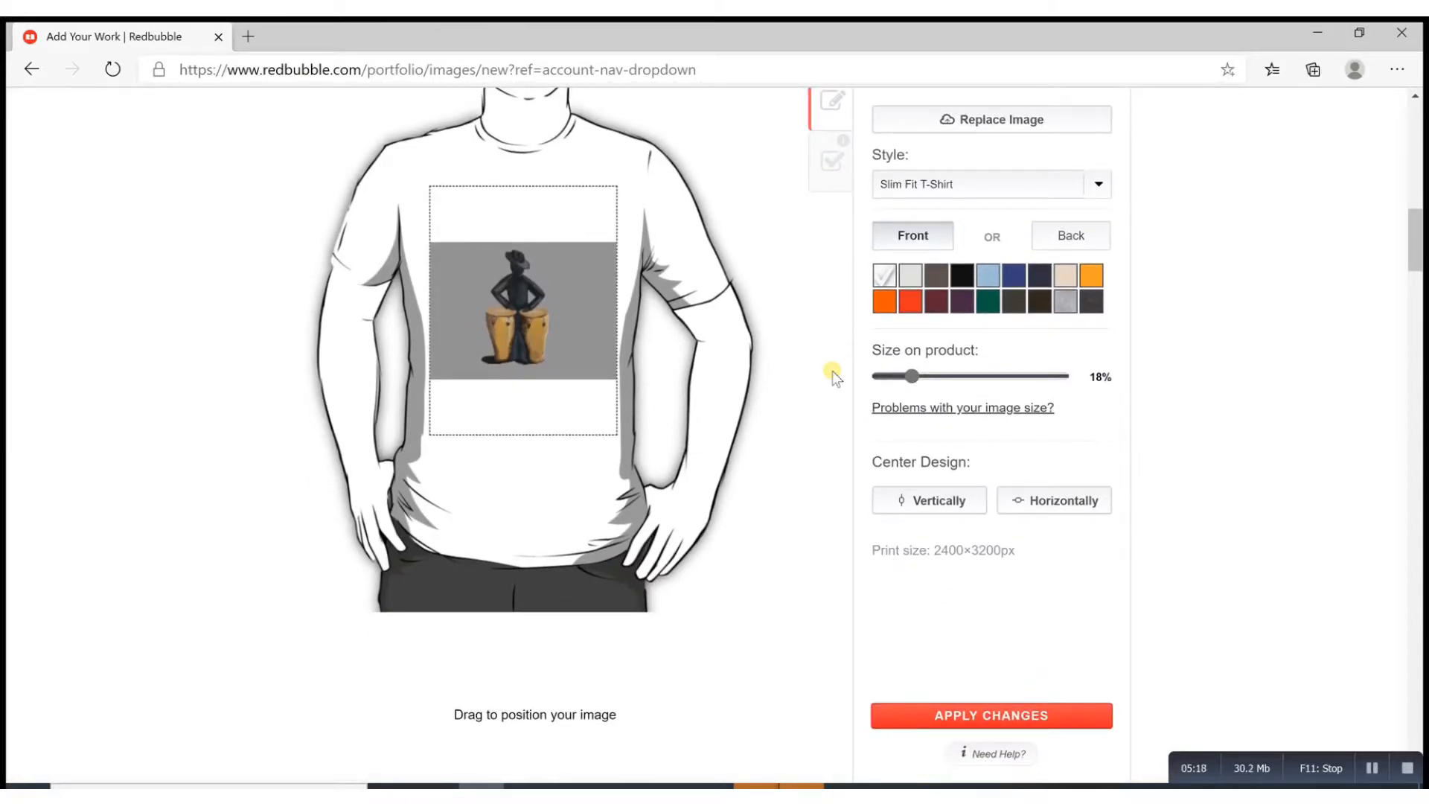
drag(909, 373, 938, 382)
drag(580, 348, 591, 355)
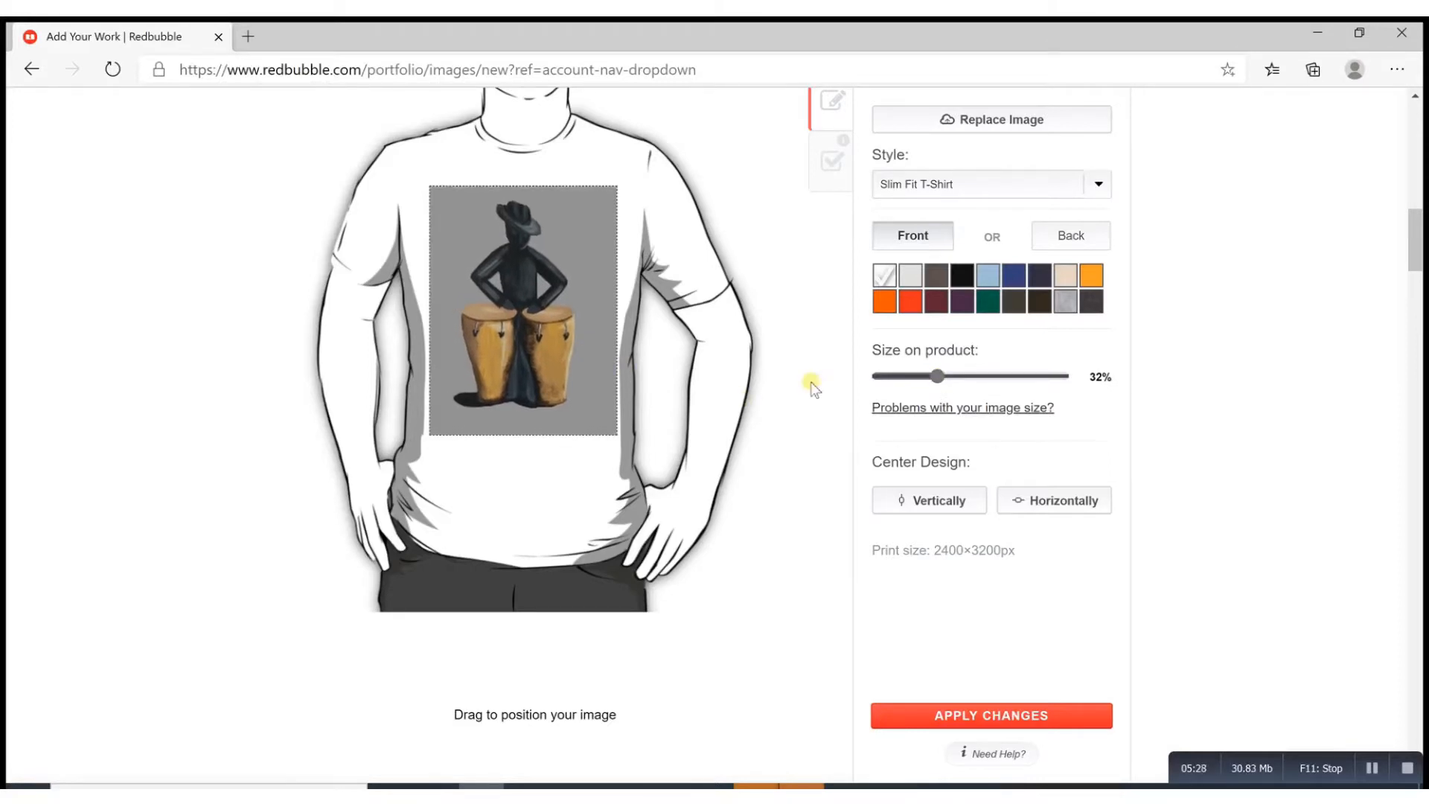
drag(938, 377, 943, 381)
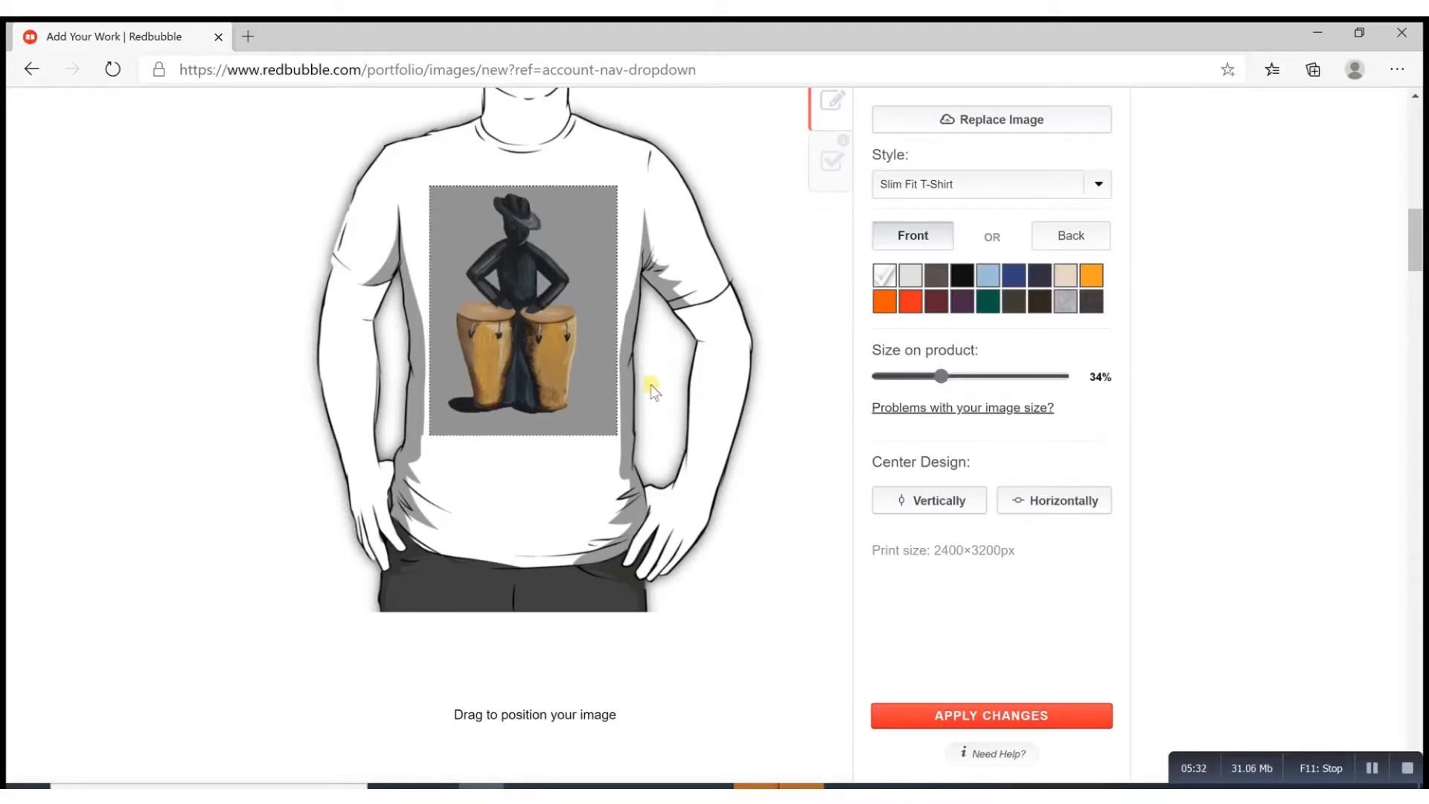
Nudge the artwork slightly sideways on the front of the Slim Fit T-Shirt so the figure sits centered in the print area
double_click(552, 366)
drag(552, 366, 557, 365)
click(840, 605)
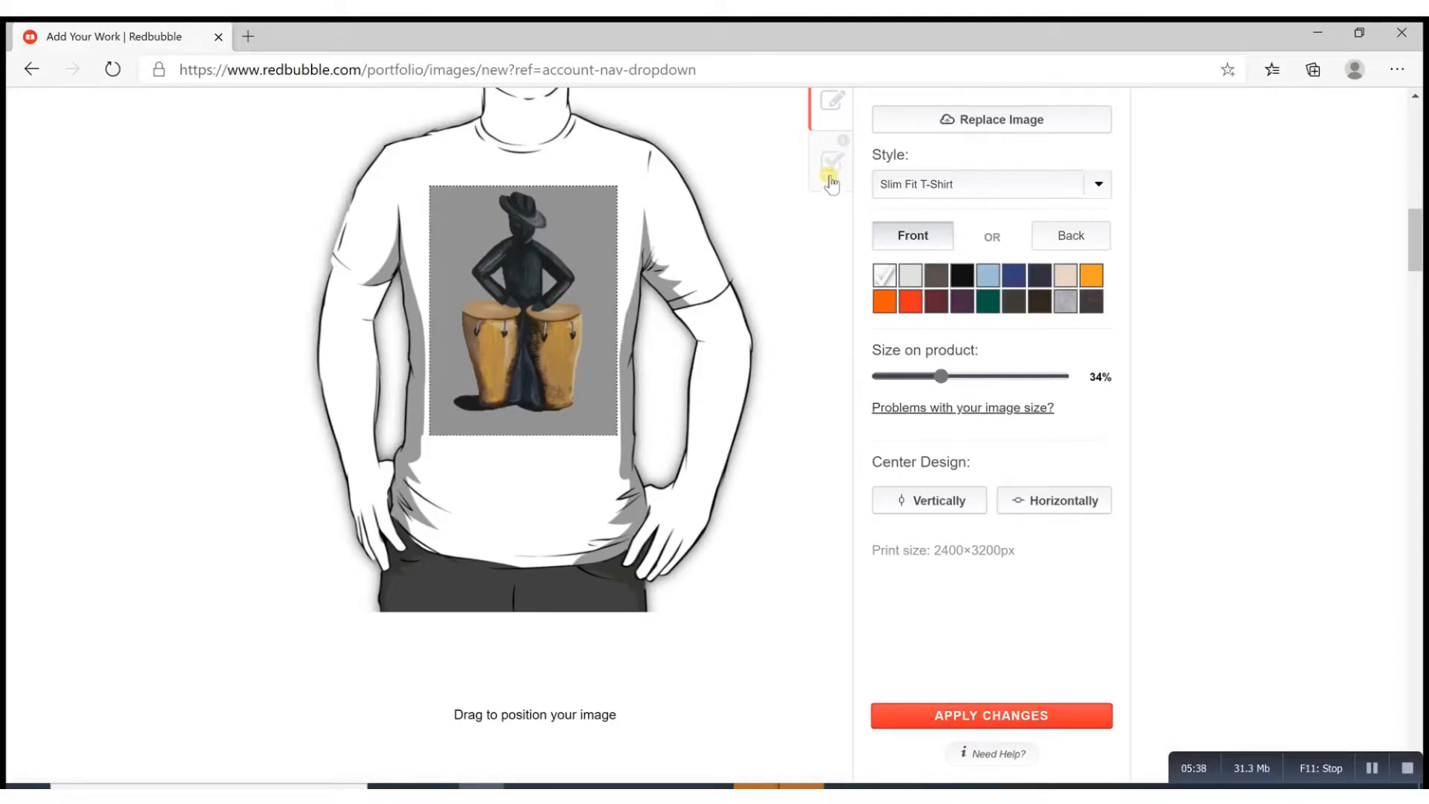
Enable Standard Print Clothing, including Kids Clothes, Kids Pullover Hoodie and Toddler Pullover Hoodie, and apply the changes
scroll(832, 180, up, 3)
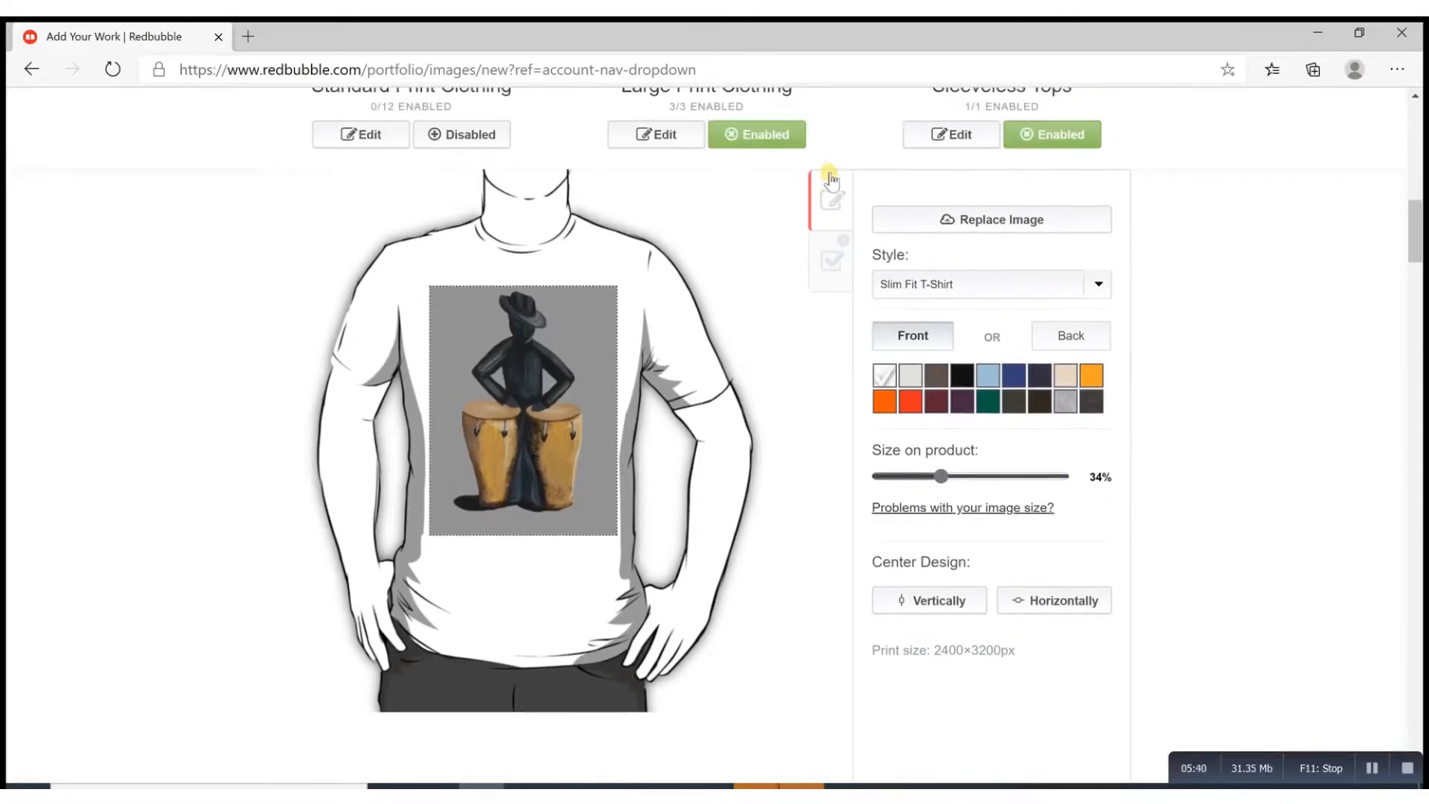
click(839, 271)
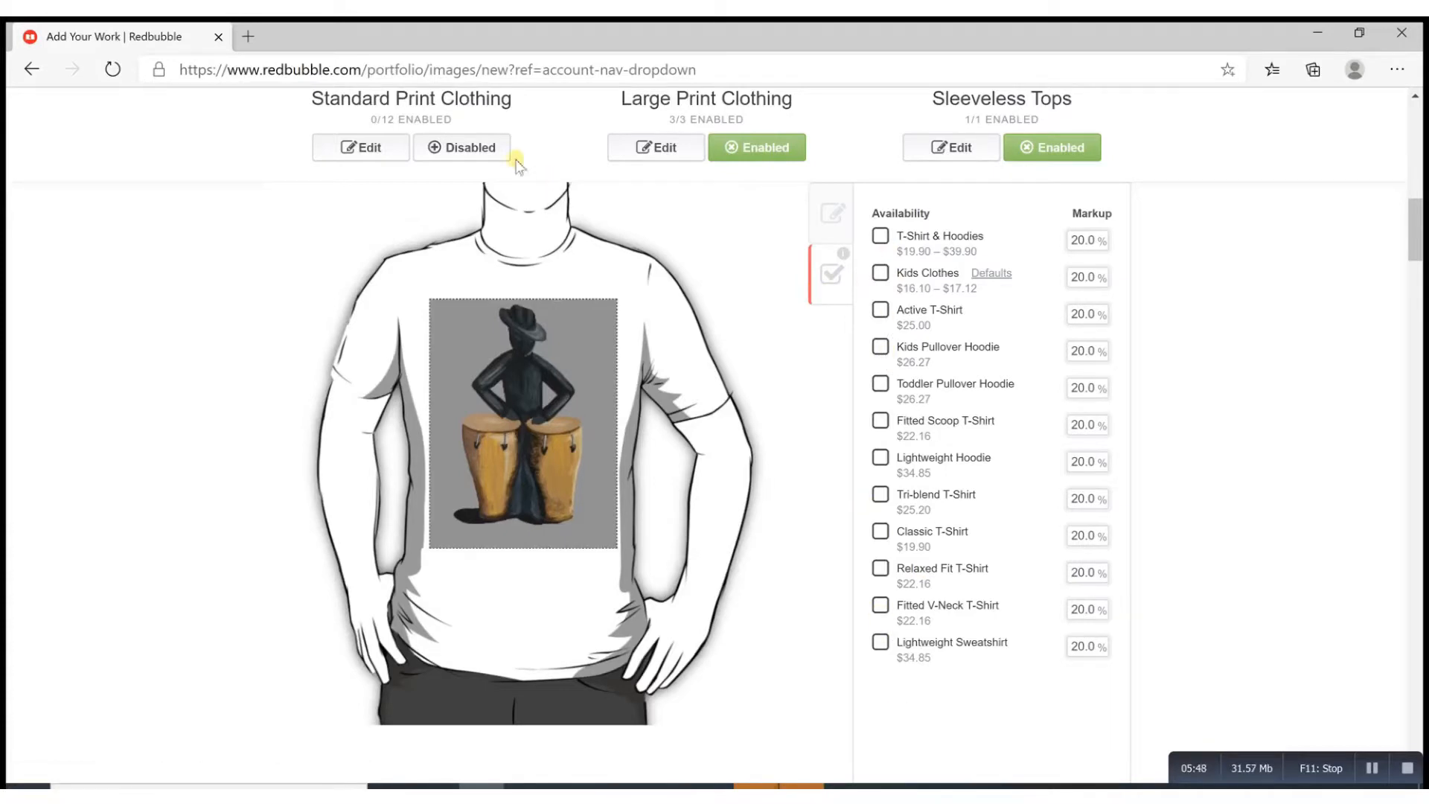
click(491, 148)
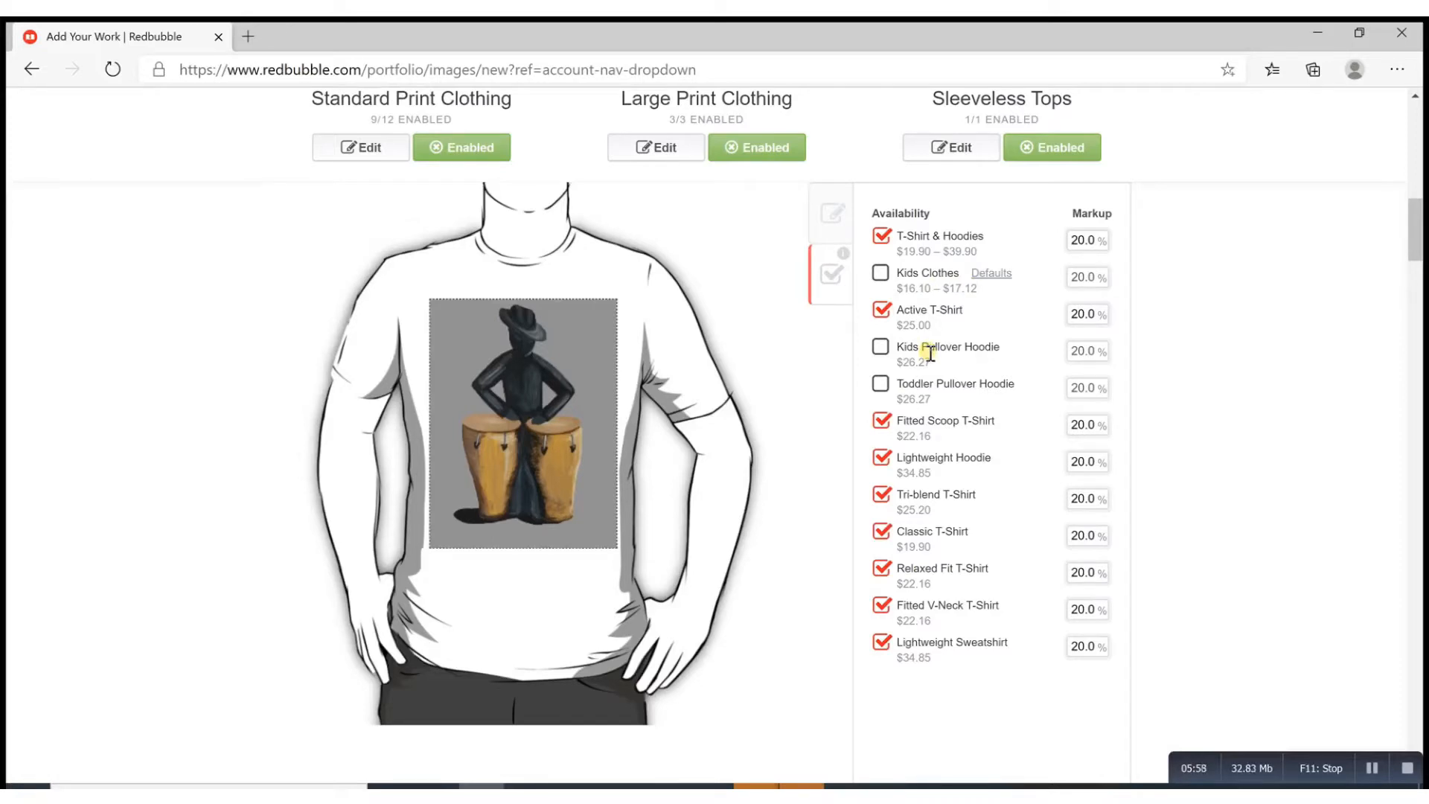
click(883, 275)
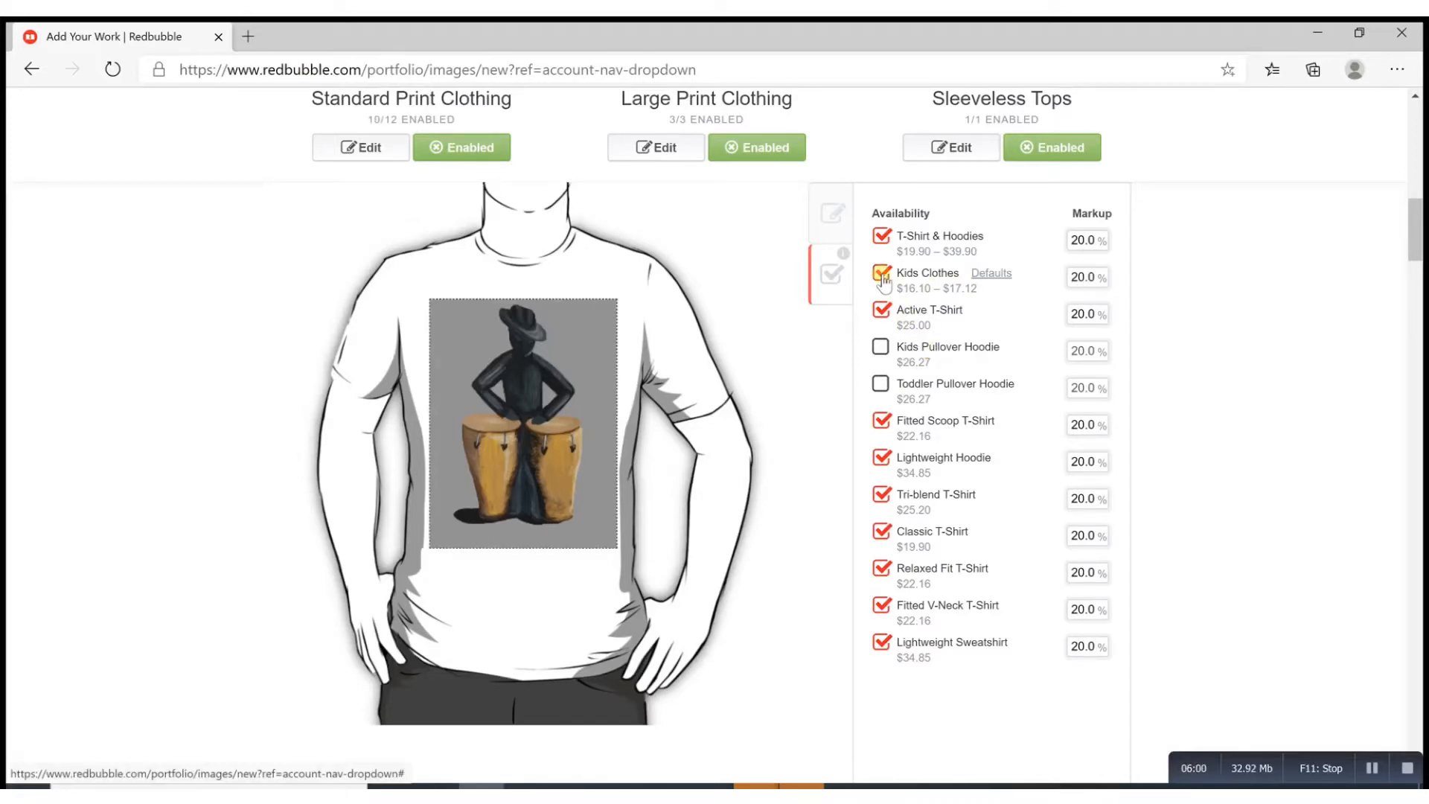
click(880, 386)
scroll(823, 446, down, 3)
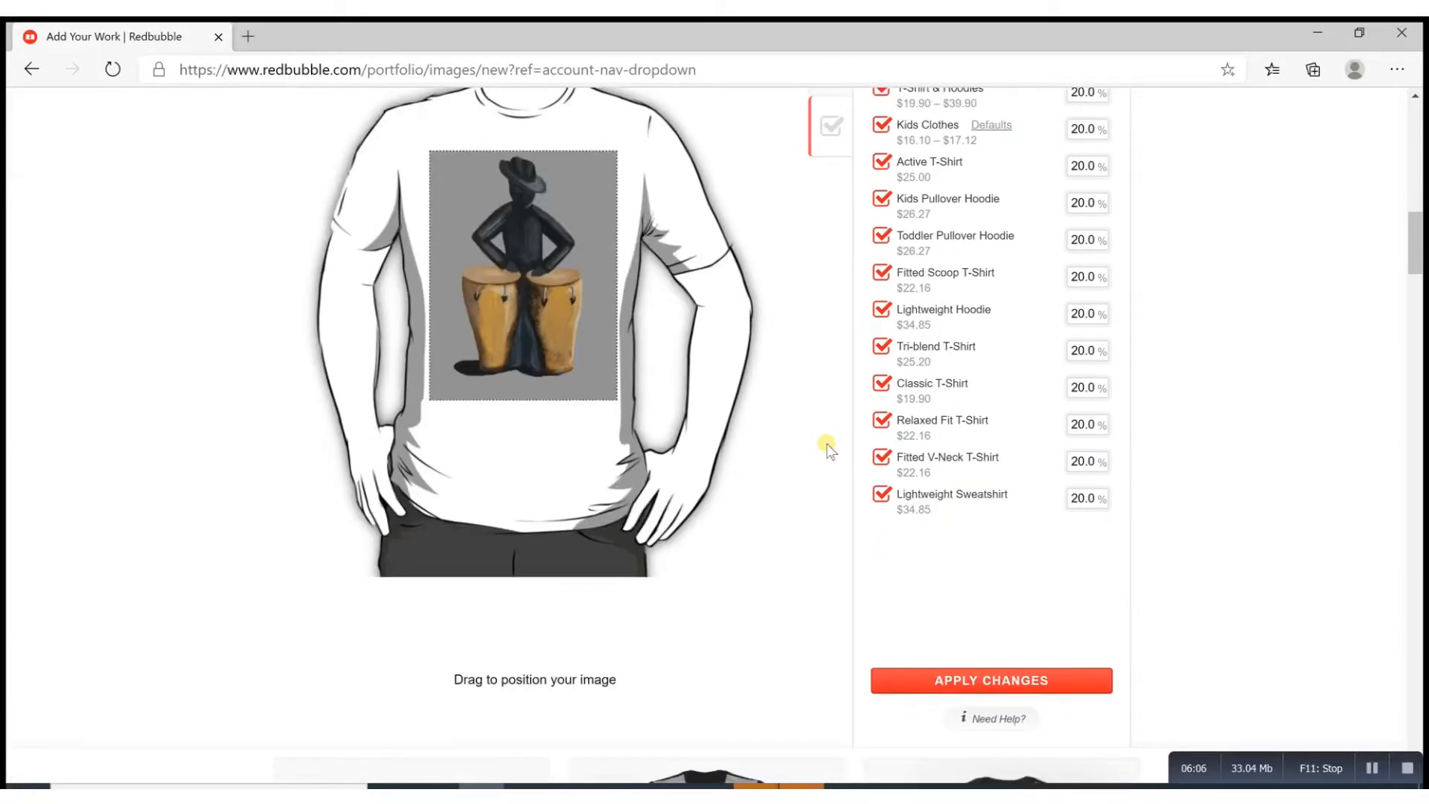
click(931, 649)
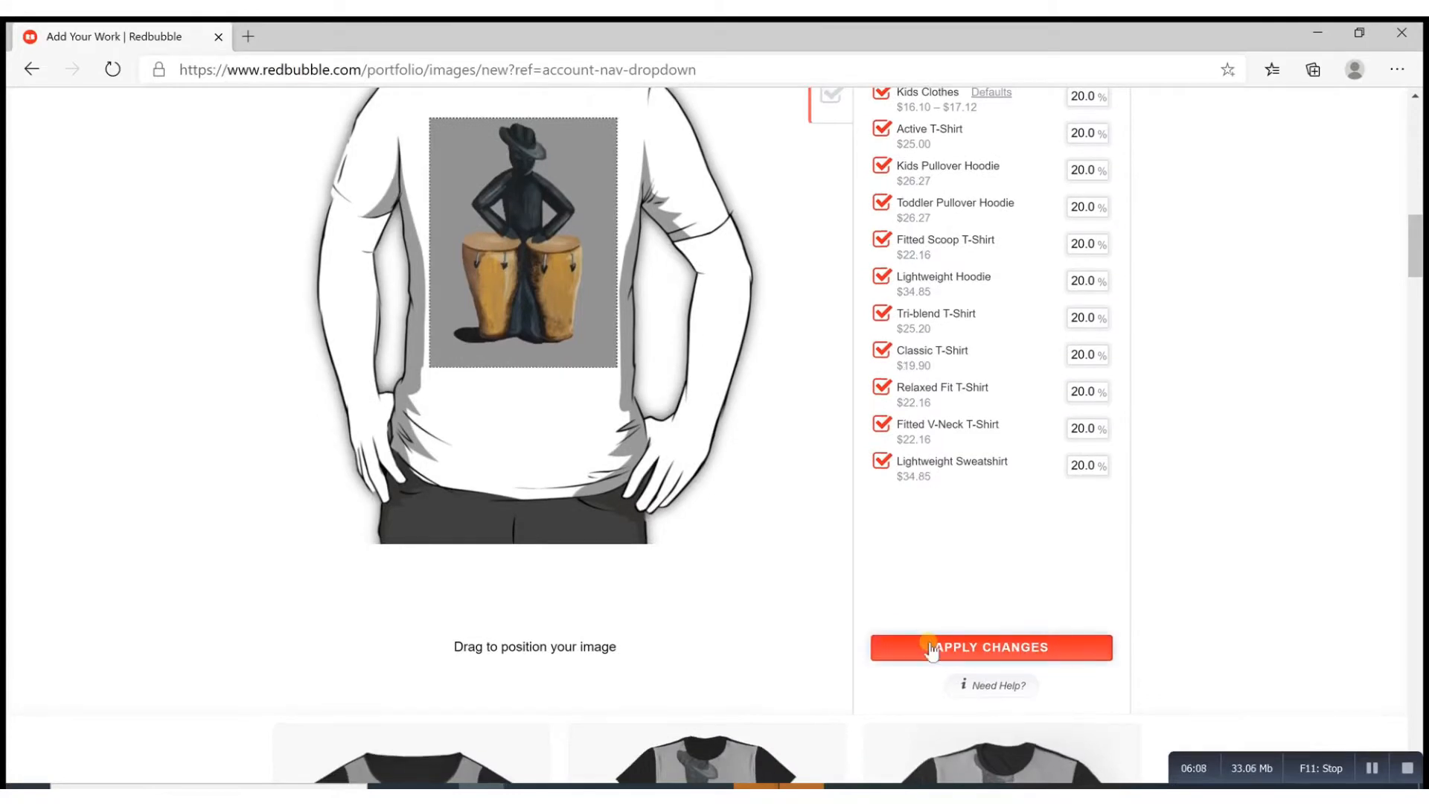
Scale the artwork on Large Print Clothing to 44%, position the whole figure within the Premium T-Shirt's print area, and apply the changes
scroll(488, 294, up, 8)
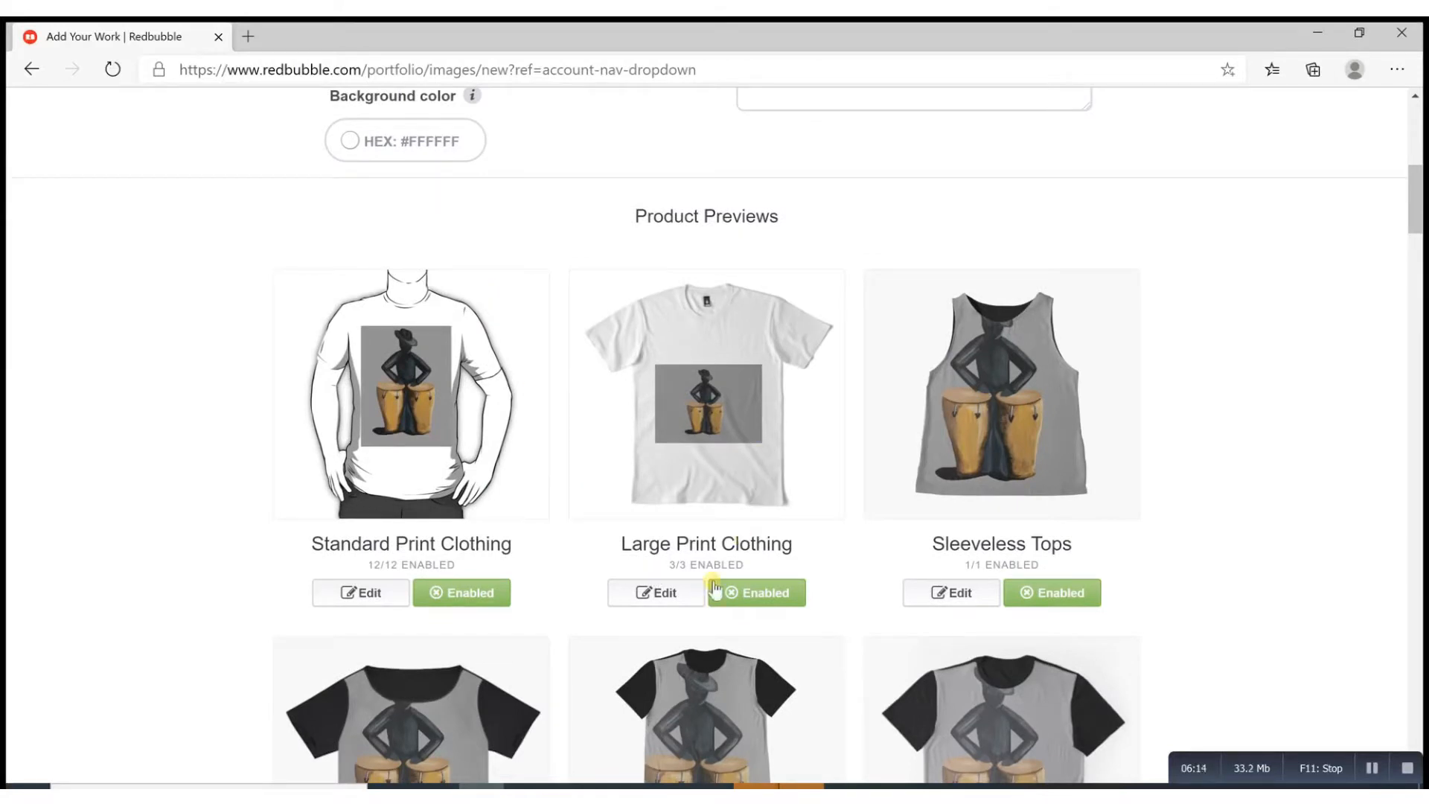
click(683, 592)
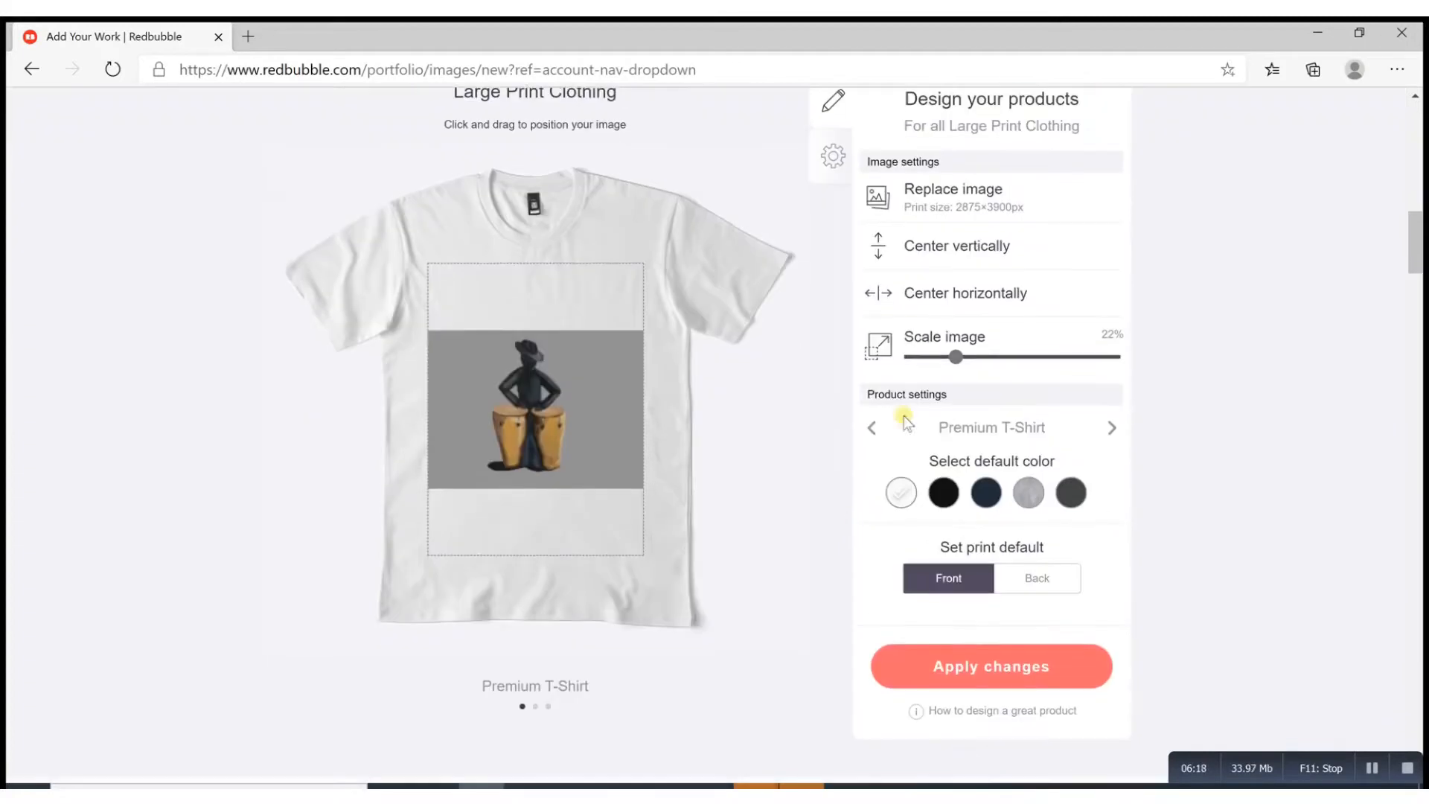
mouse_move(958, 361)
mouse_down()
mouse_move(996, 368)
mouse_move(961, 356)
mouse_up()
drag(525, 453, 550, 402)
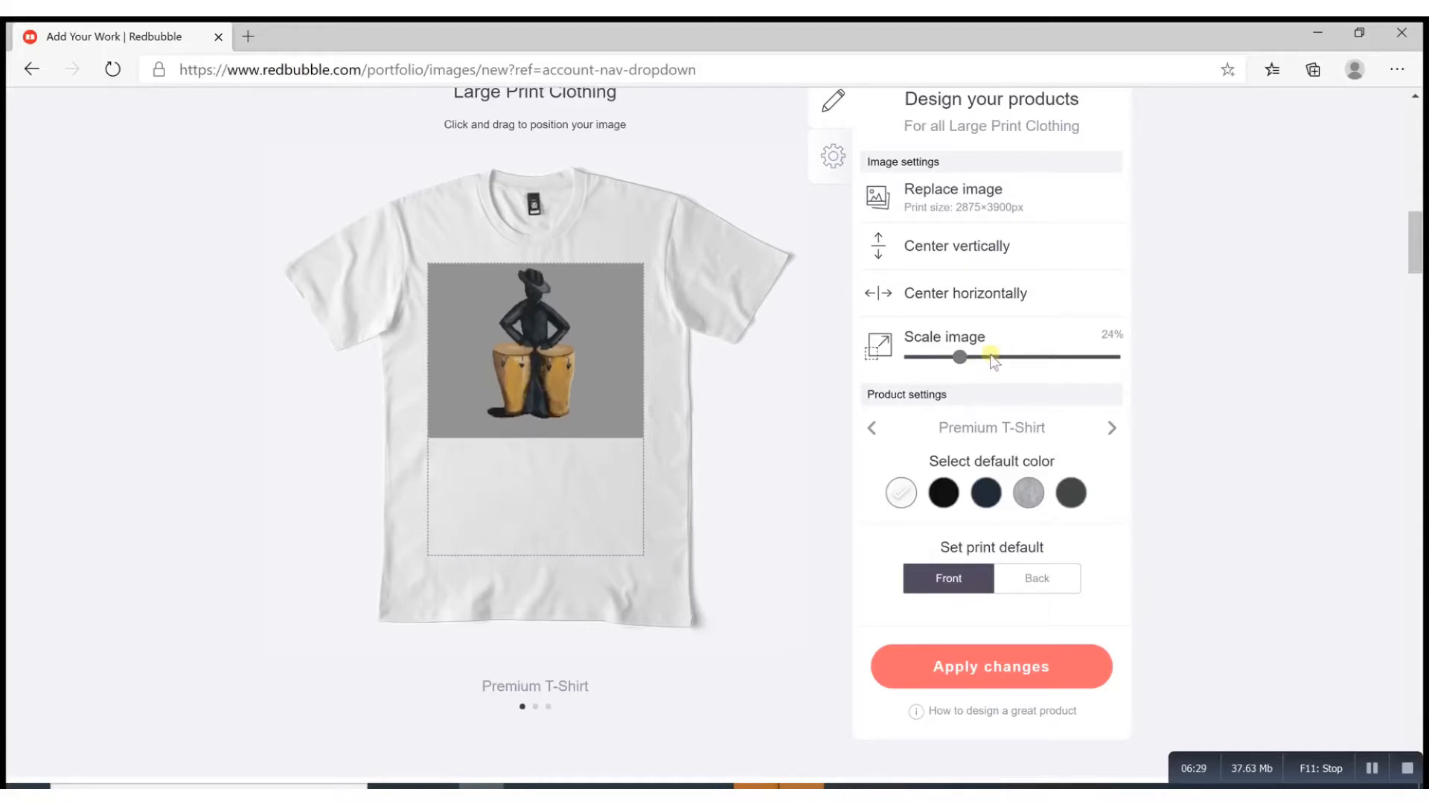
drag(959, 360, 1024, 365)
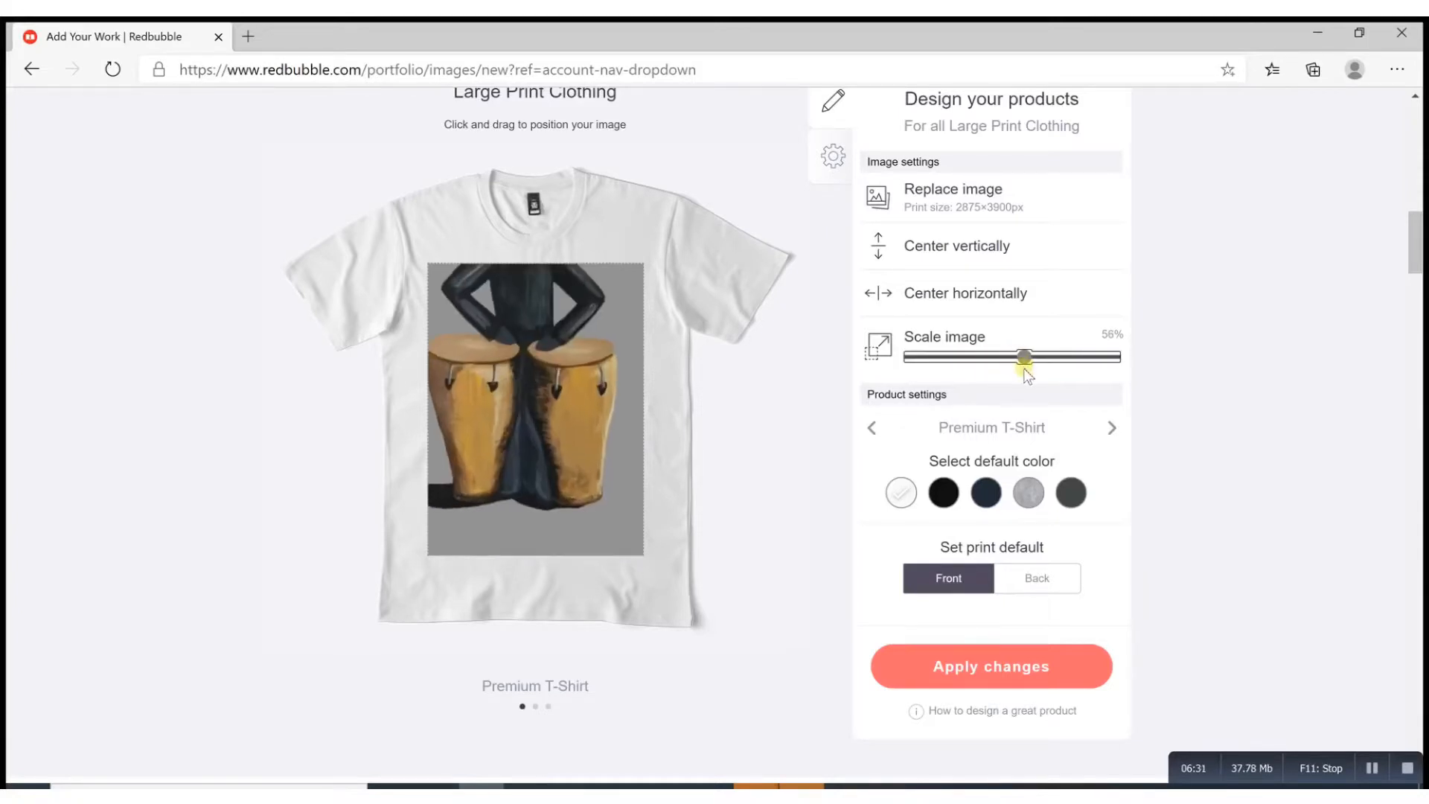
drag(598, 344, 619, 416)
drag(1026, 363, 1003, 365)
drag(604, 401, 596, 398)
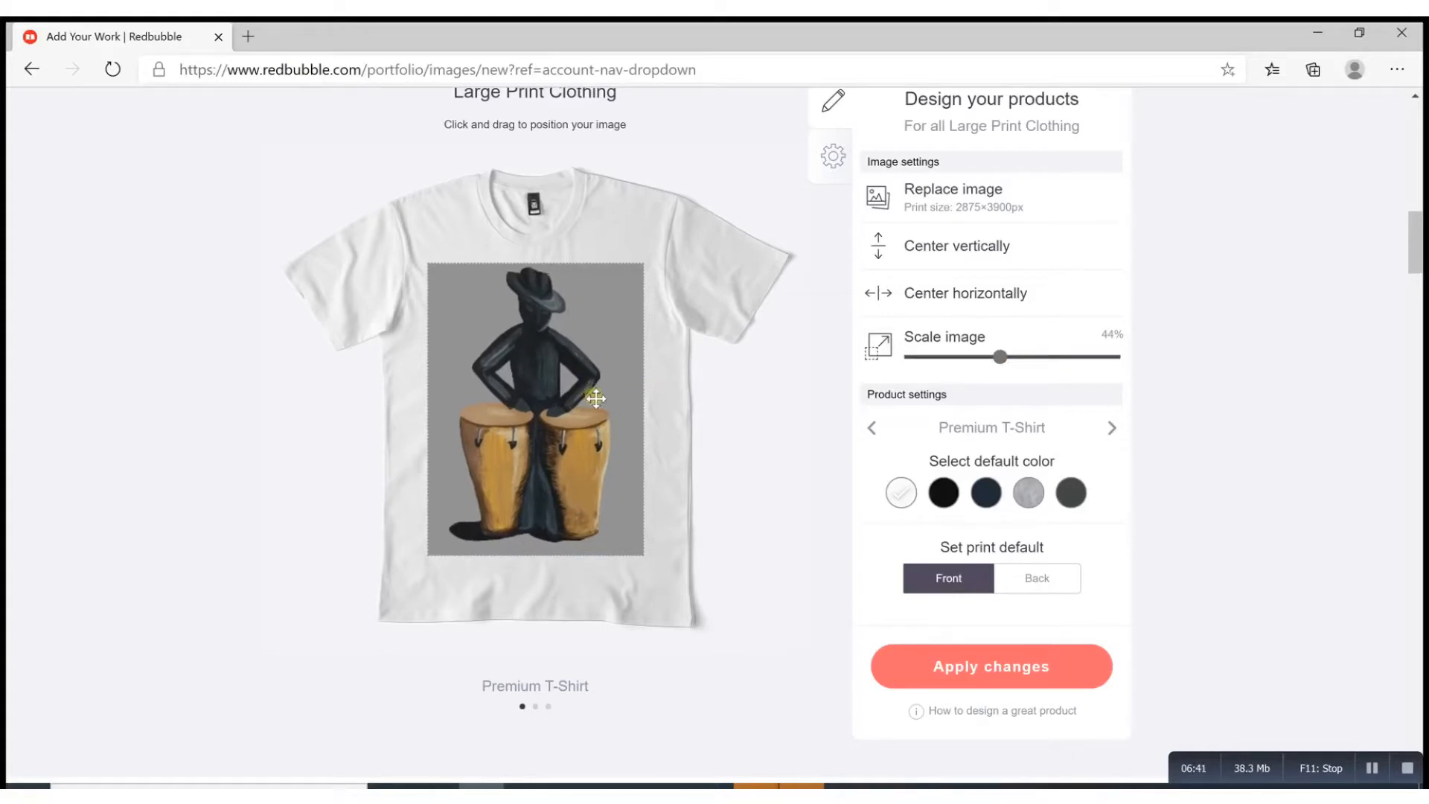
click(1017, 664)
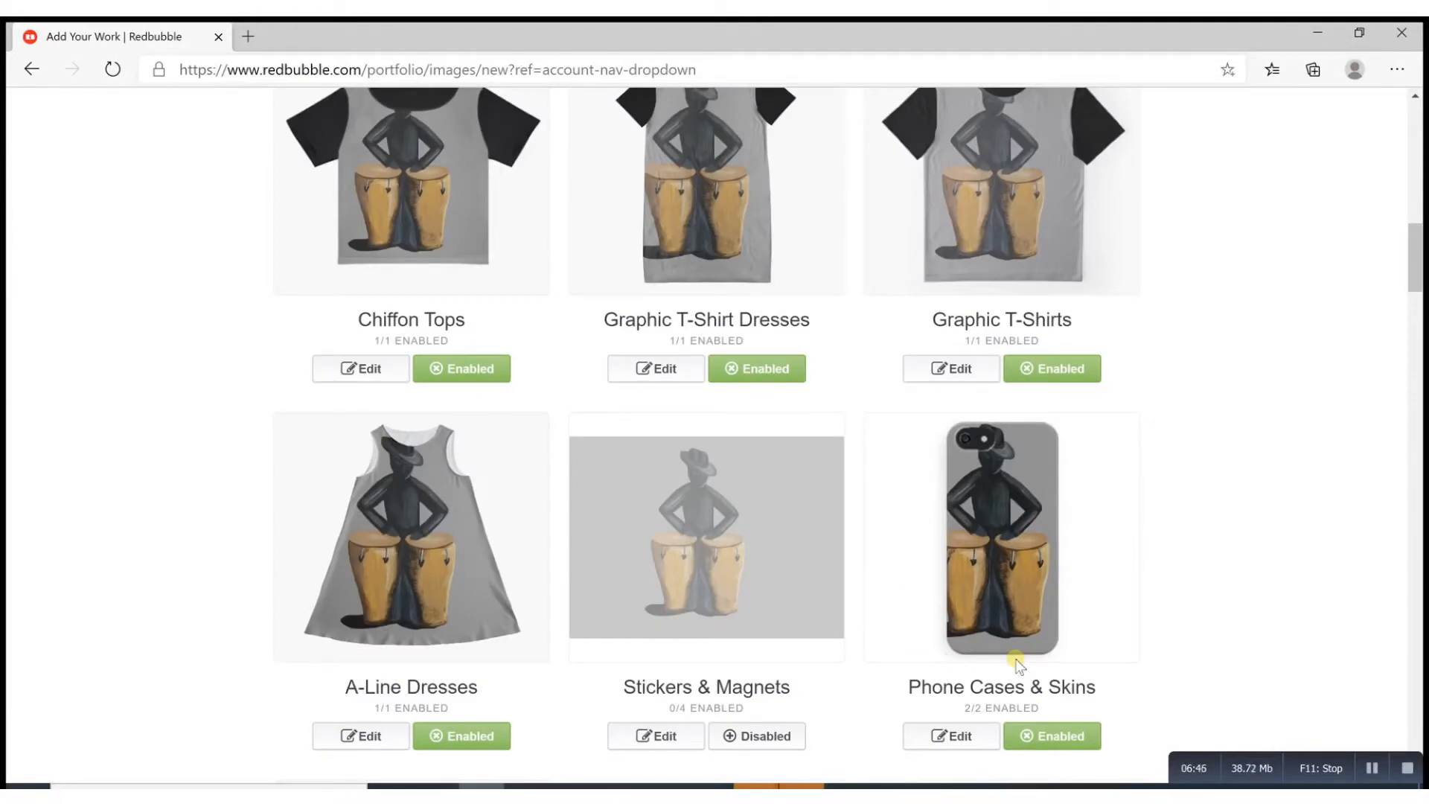
Review the product previews and open Duvets, Comforters & Shower Curtains for editing
scroll(1017, 665, down, 1)
scroll(1017, 665, up, 5)
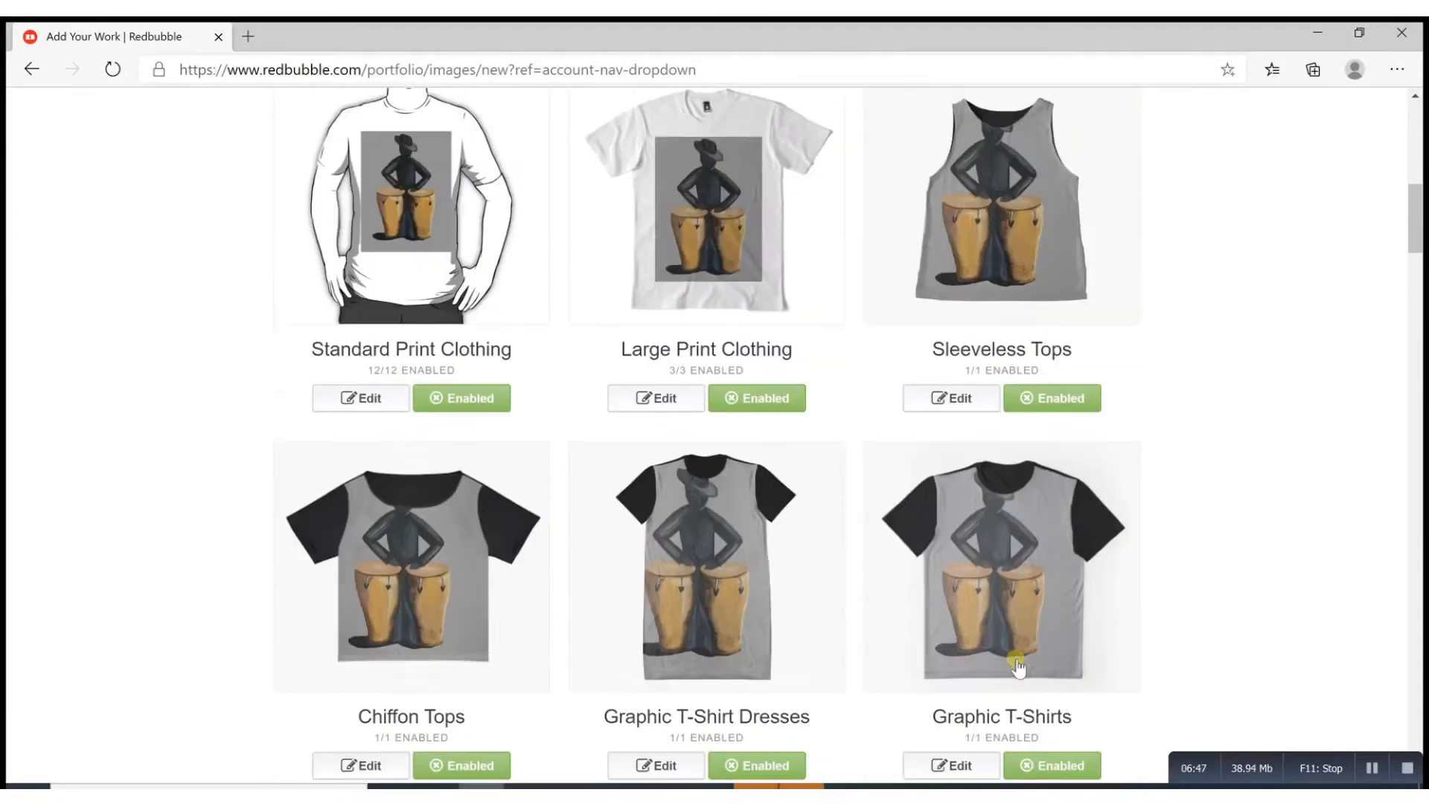
scroll(1017, 665, down, 2)
scroll(1017, 665, down, 3)
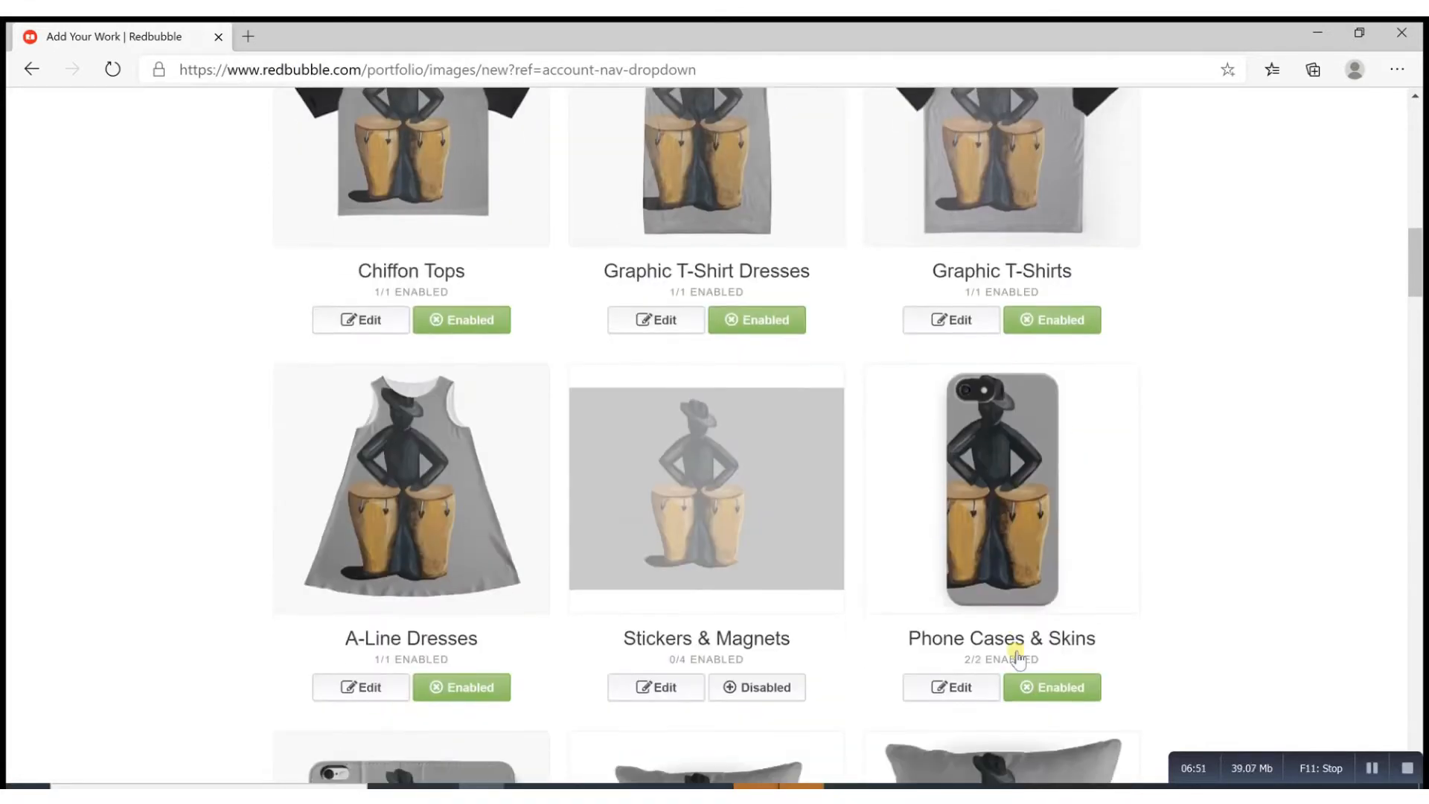
scroll(1017, 658, down, 8)
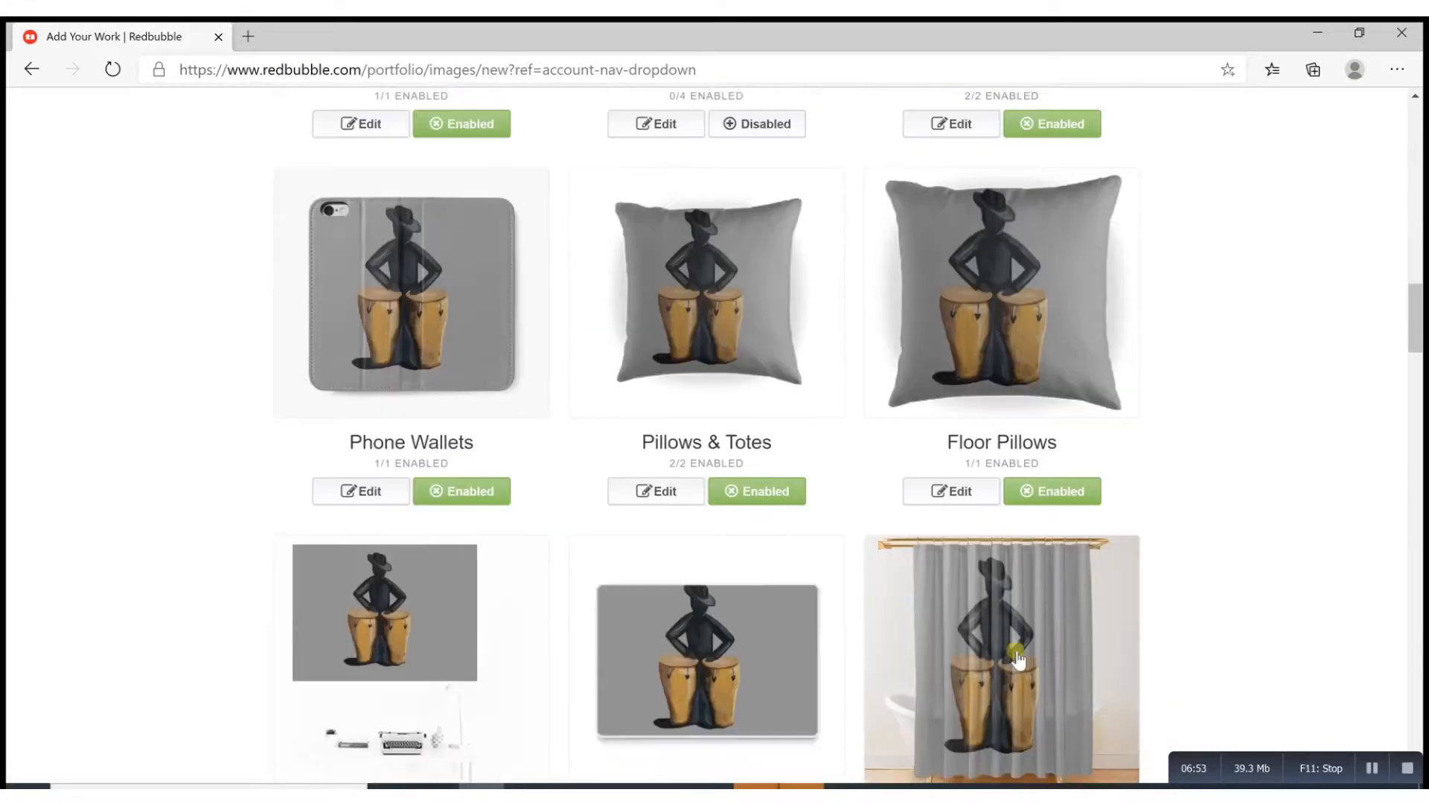
scroll(1018, 658, down, 5)
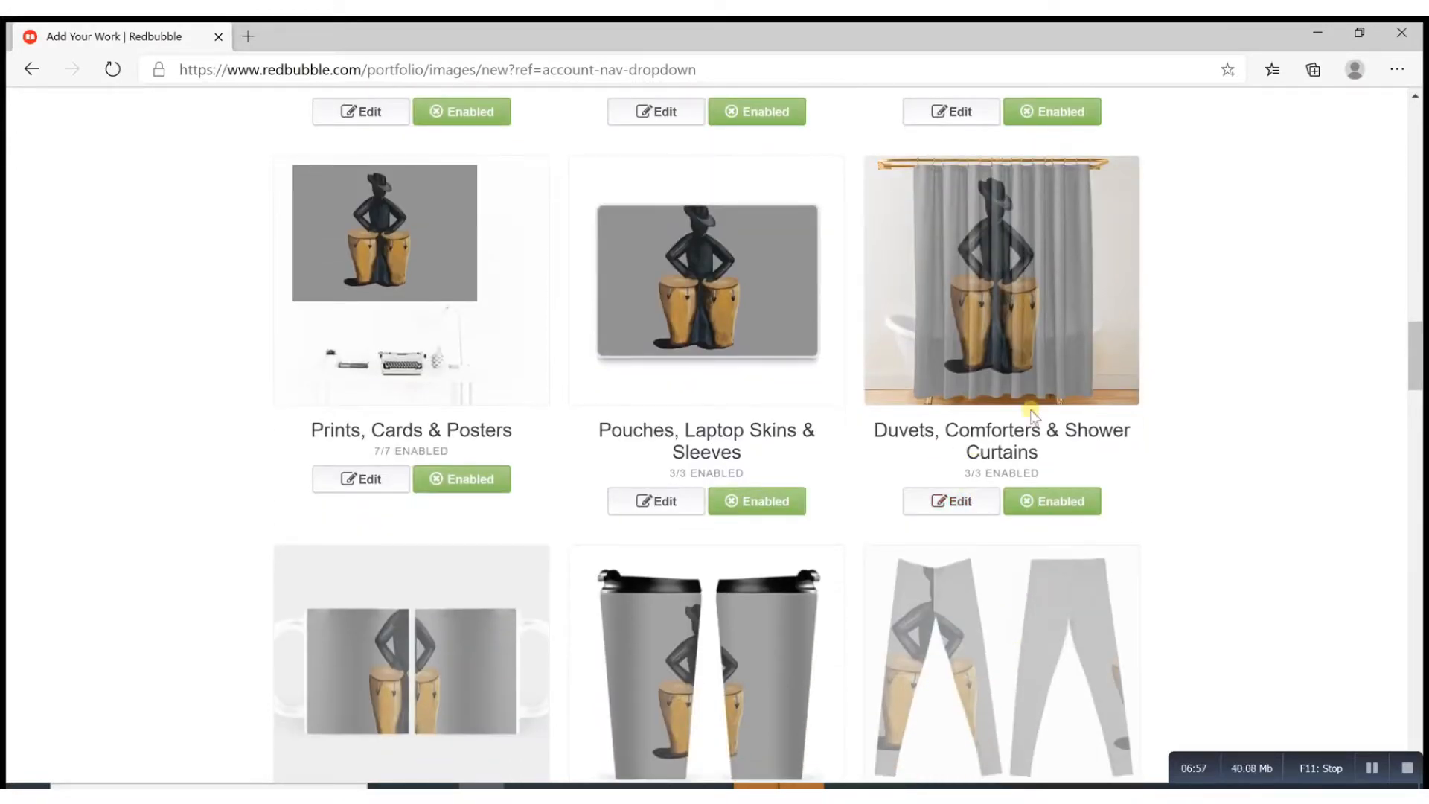
click(979, 507)
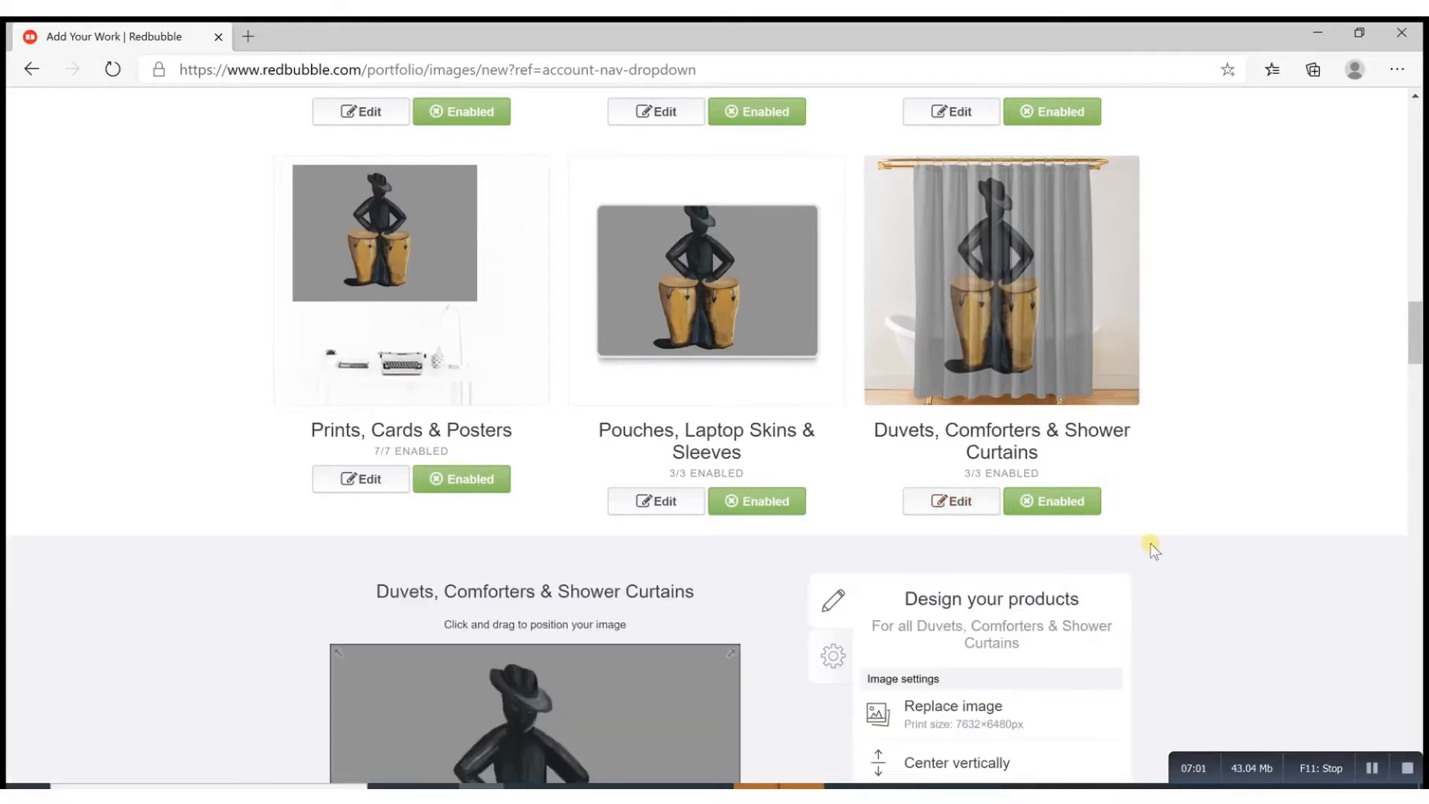
Repeat the artwork in a regular grid at 13% scale and check the pattern on the shower curtain preview
scroll(1150, 541, down, 3)
scroll(1150, 541, down, 3)
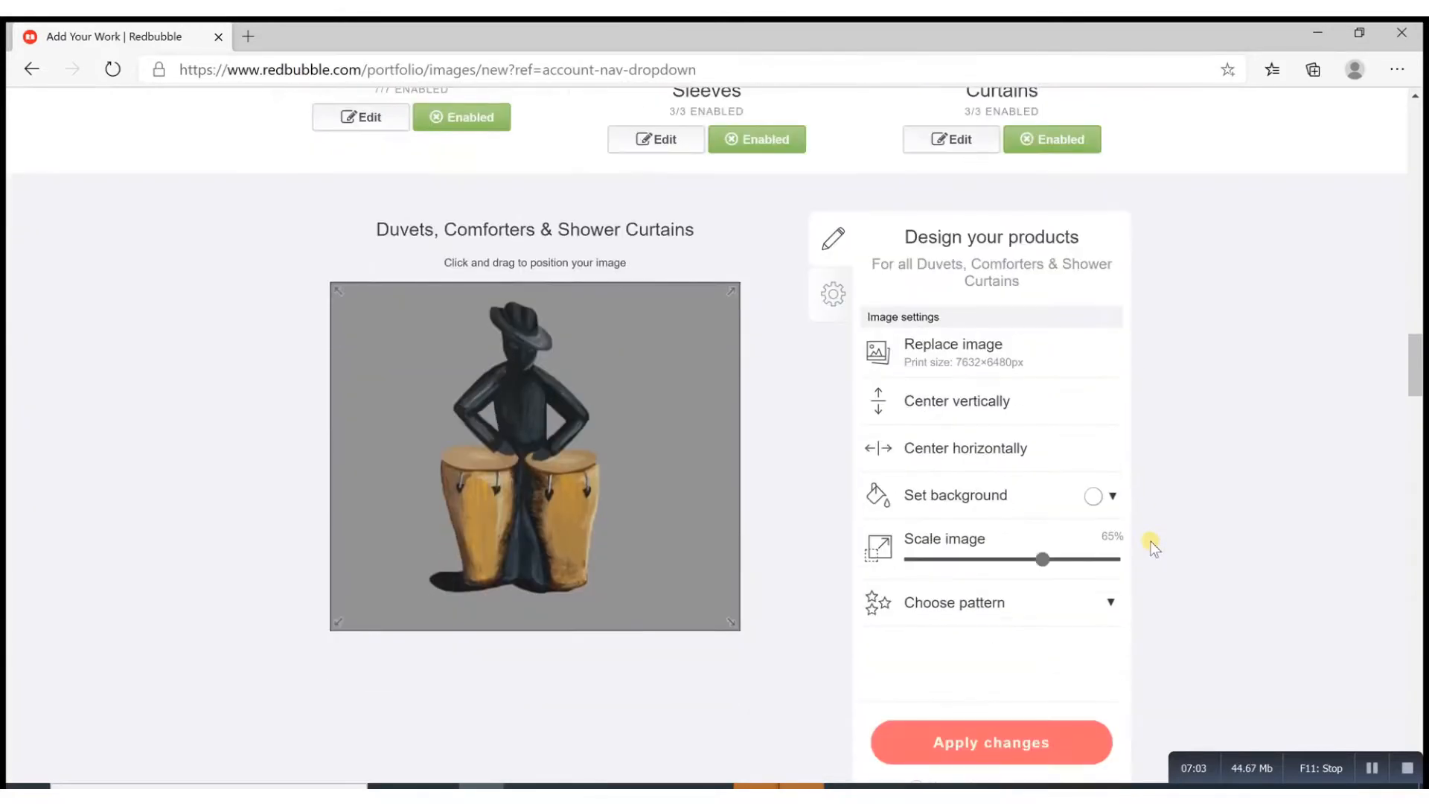
click(1082, 559)
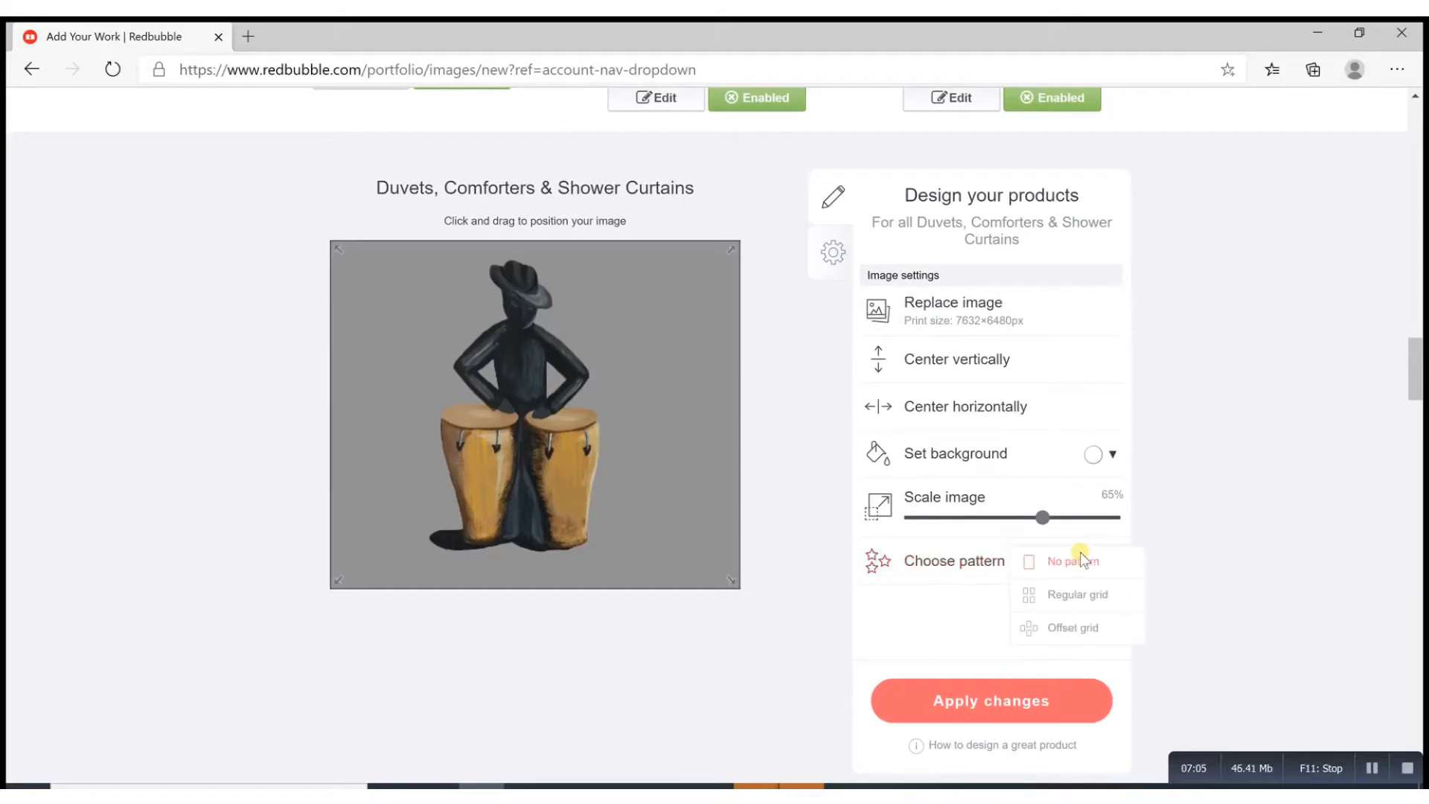
click(1102, 593)
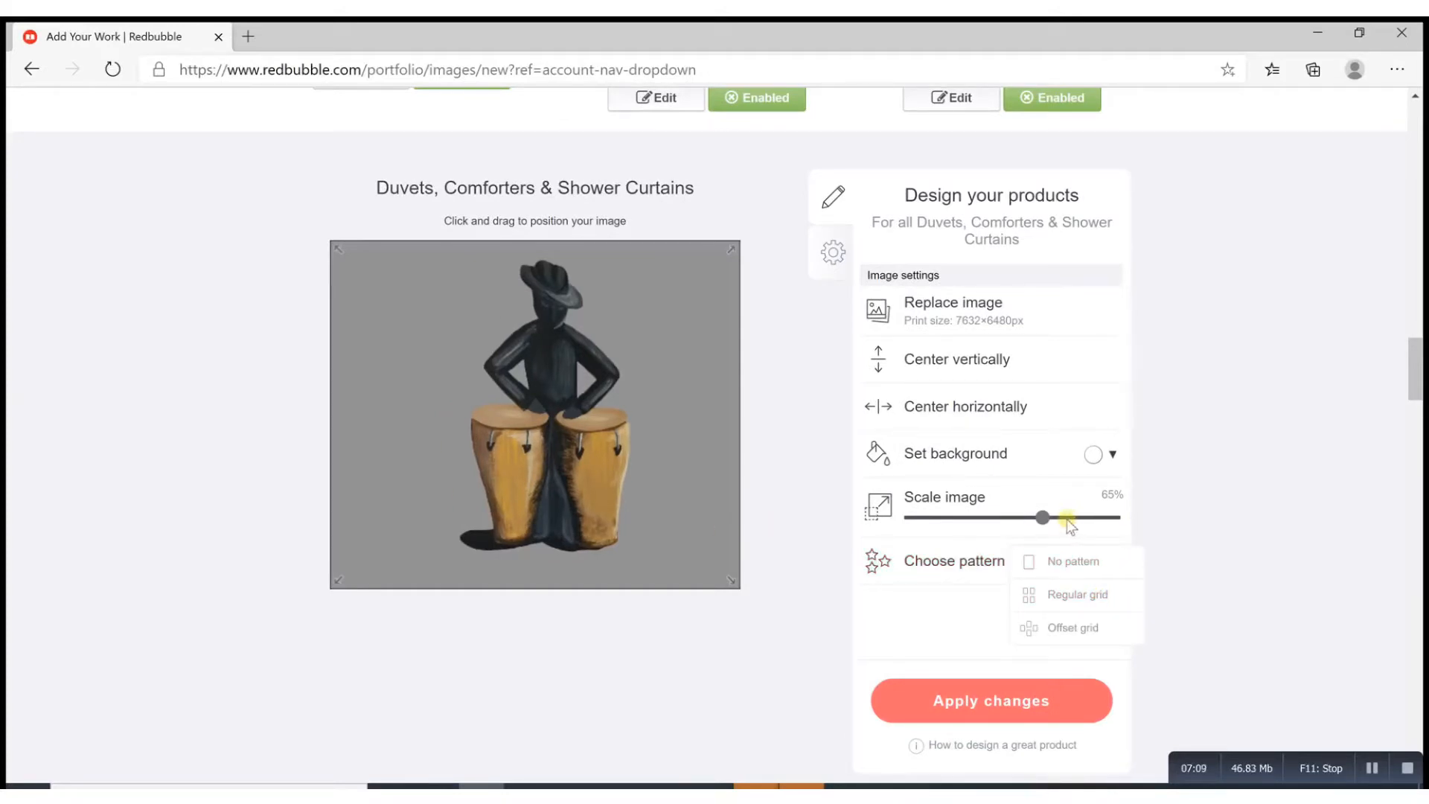
drag(1042, 519, 940, 523)
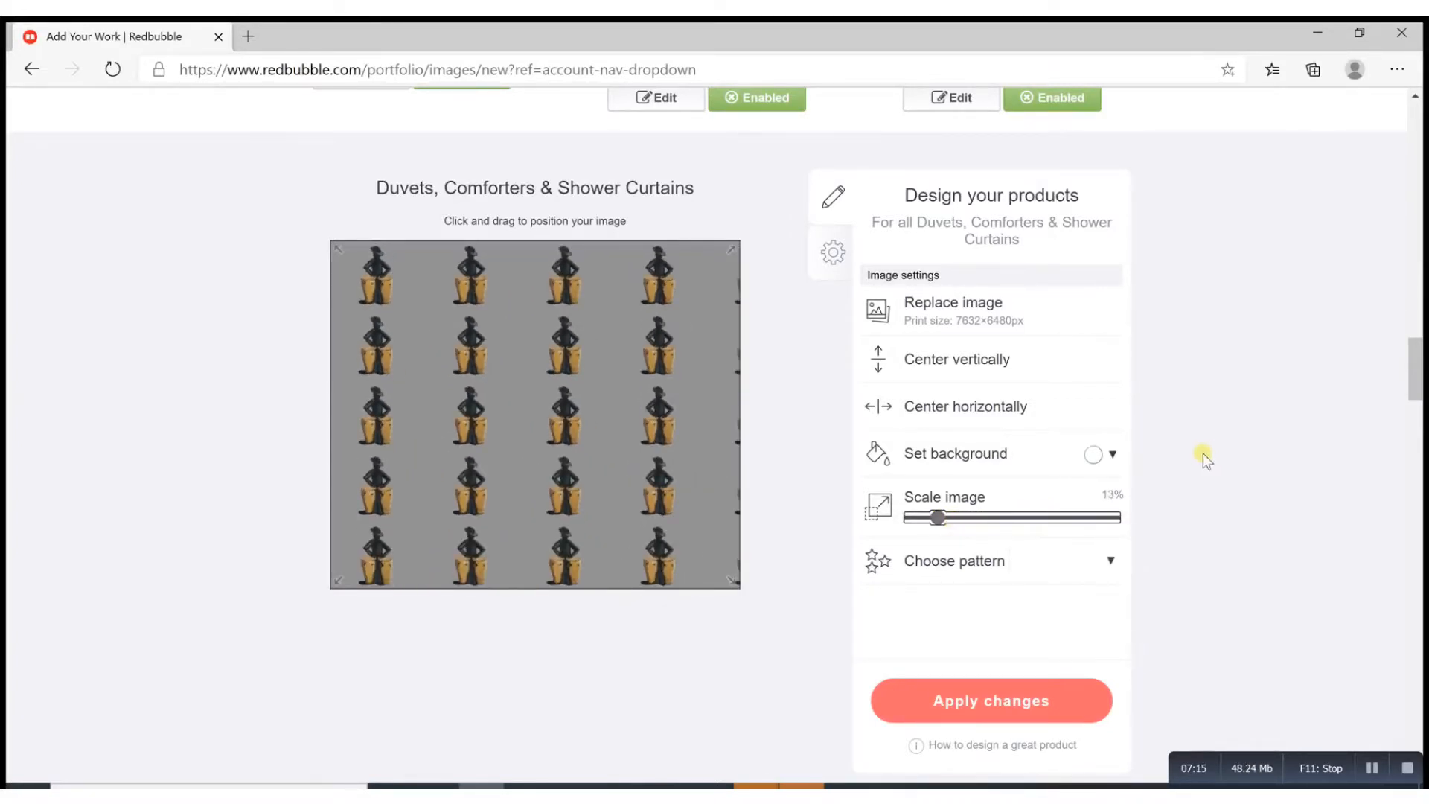
scroll(1203, 453, up, 3)
scroll(1203, 454, up, 2)
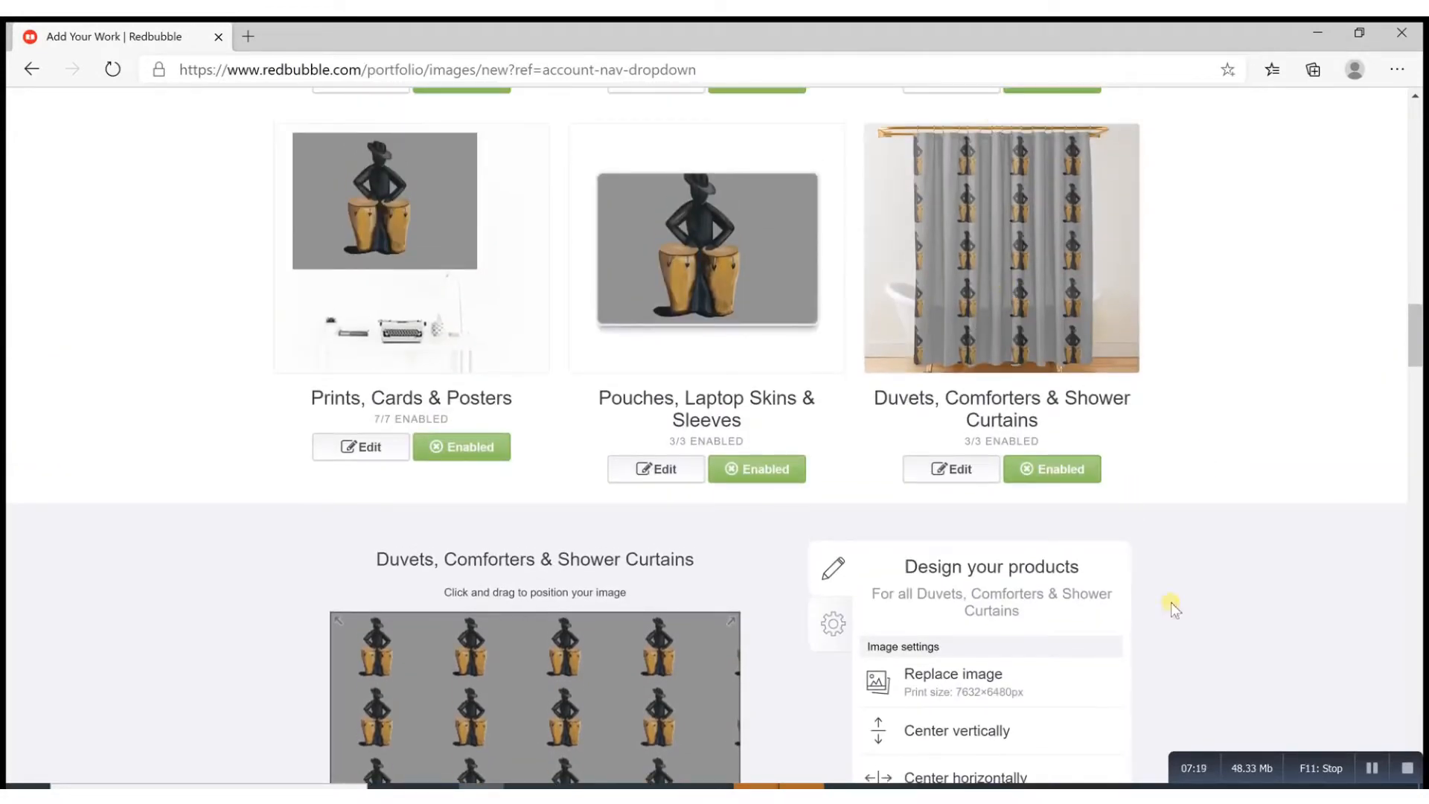
Switch the shower curtain pattern to an offset grid and check it on the product preview
scroll(1172, 601, down, 3)
scroll(1172, 601, down, 3)
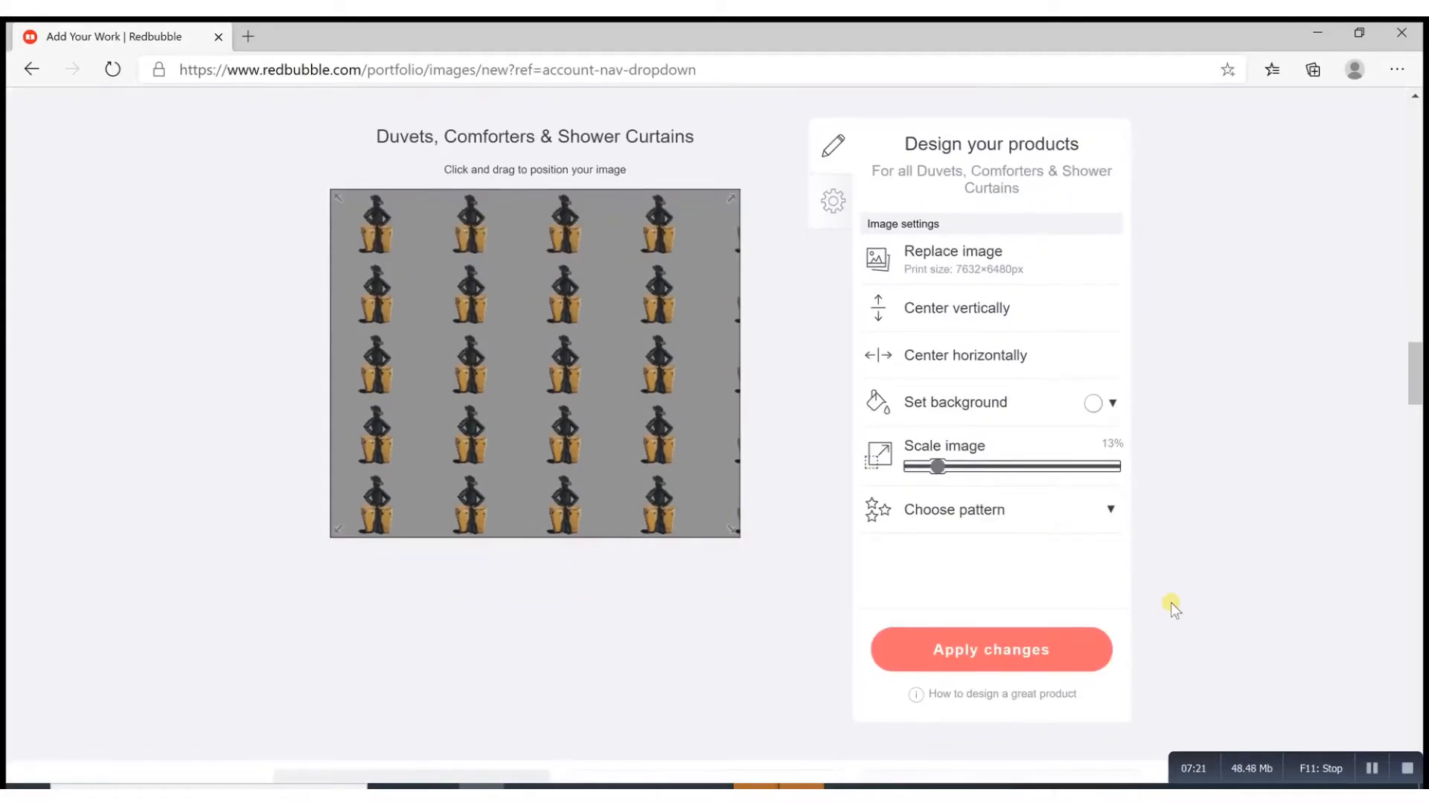
click(1108, 512)
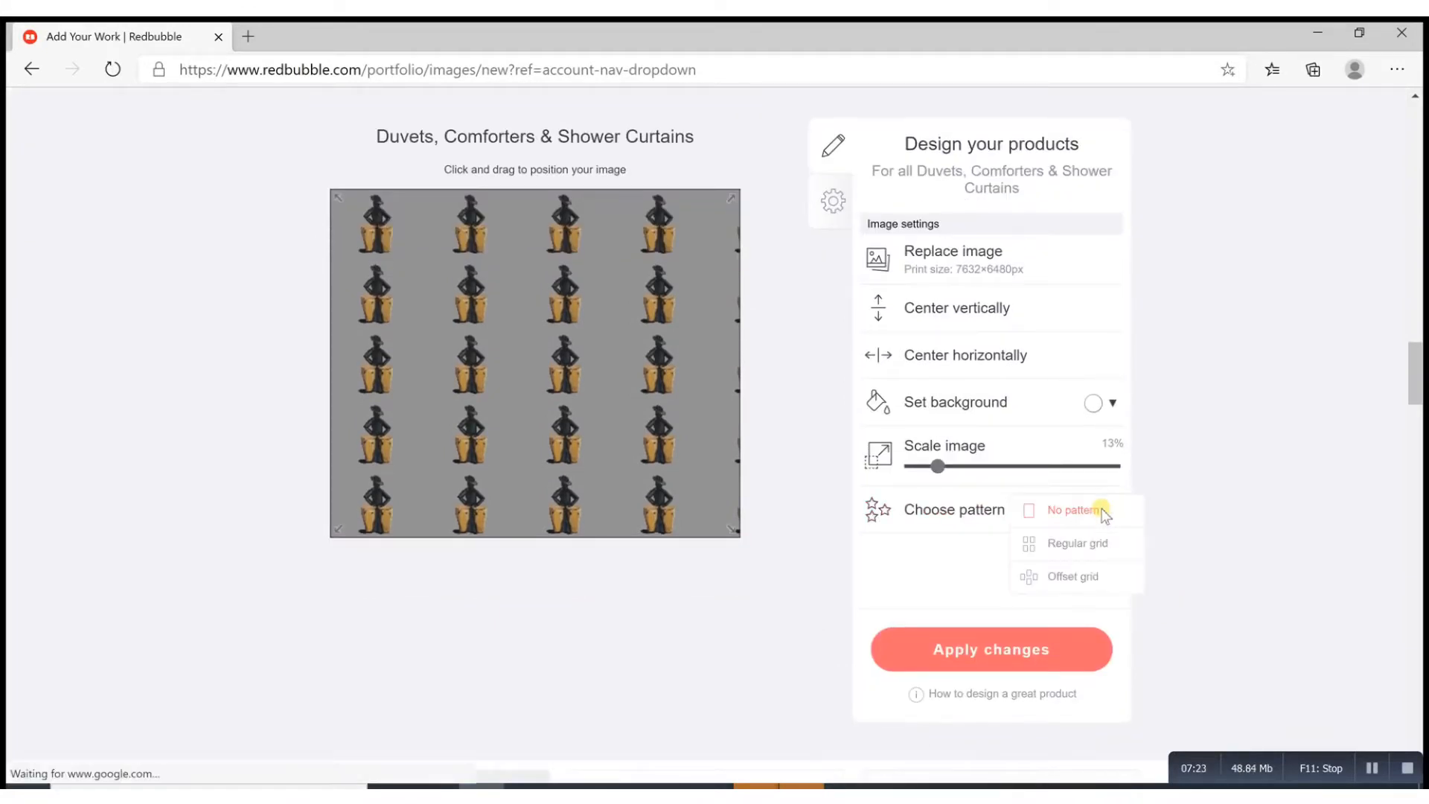
click(1089, 577)
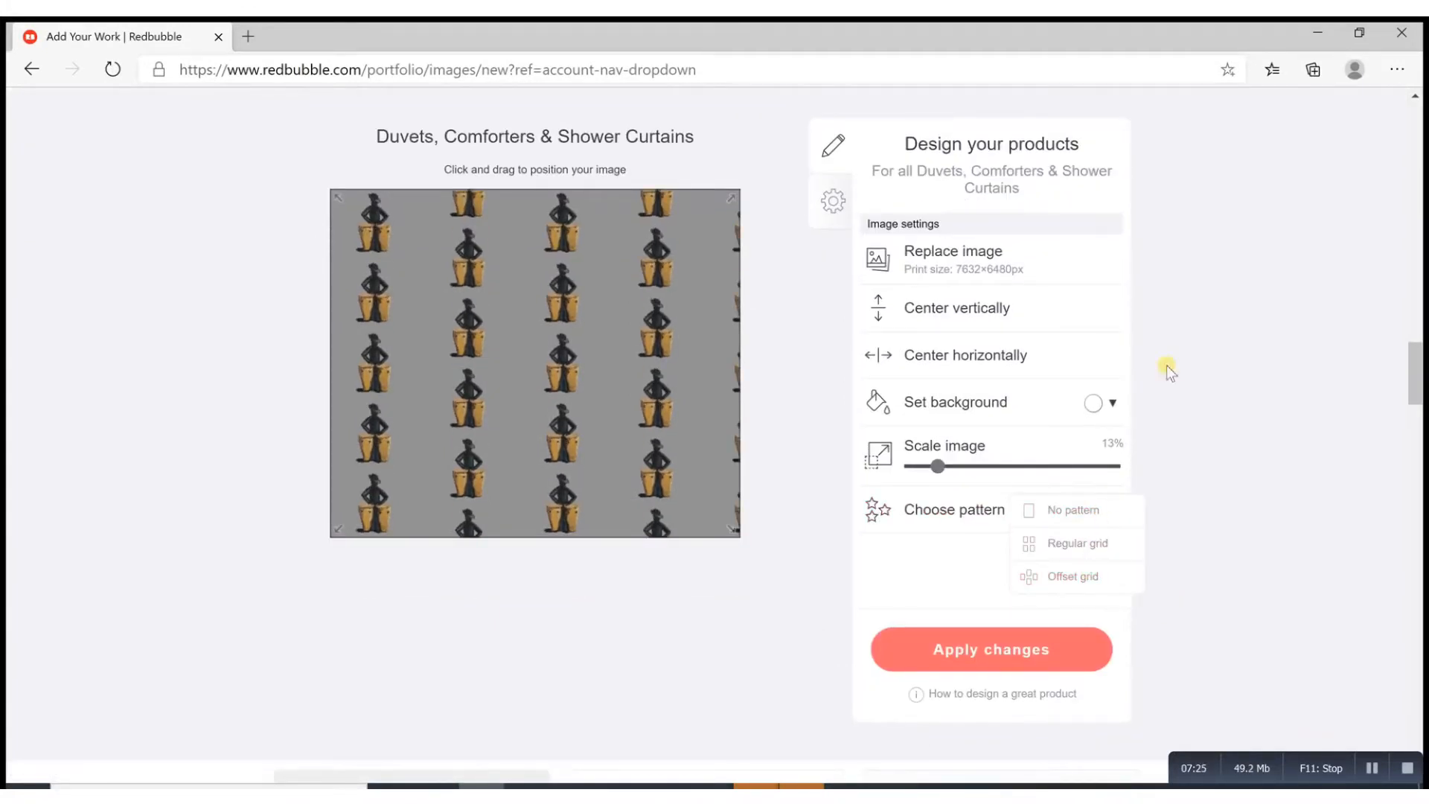
scroll(1167, 365, up, 3)
scroll(1168, 365, up, 5)
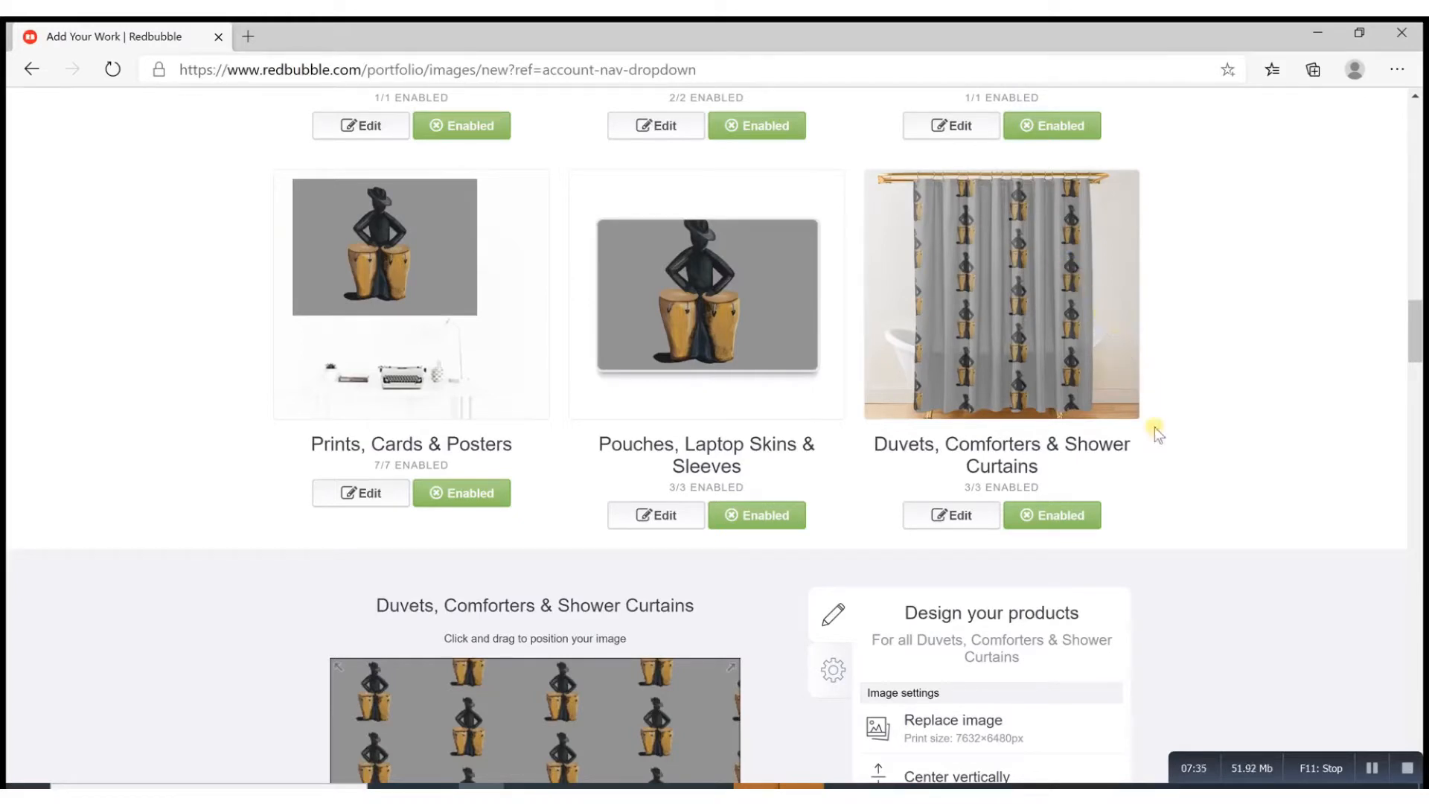
Set the shower curtain artwork to no pattern, scale it to 67% with the figure near the center, and apply the changes
scroll(1163, 479, down, 3)
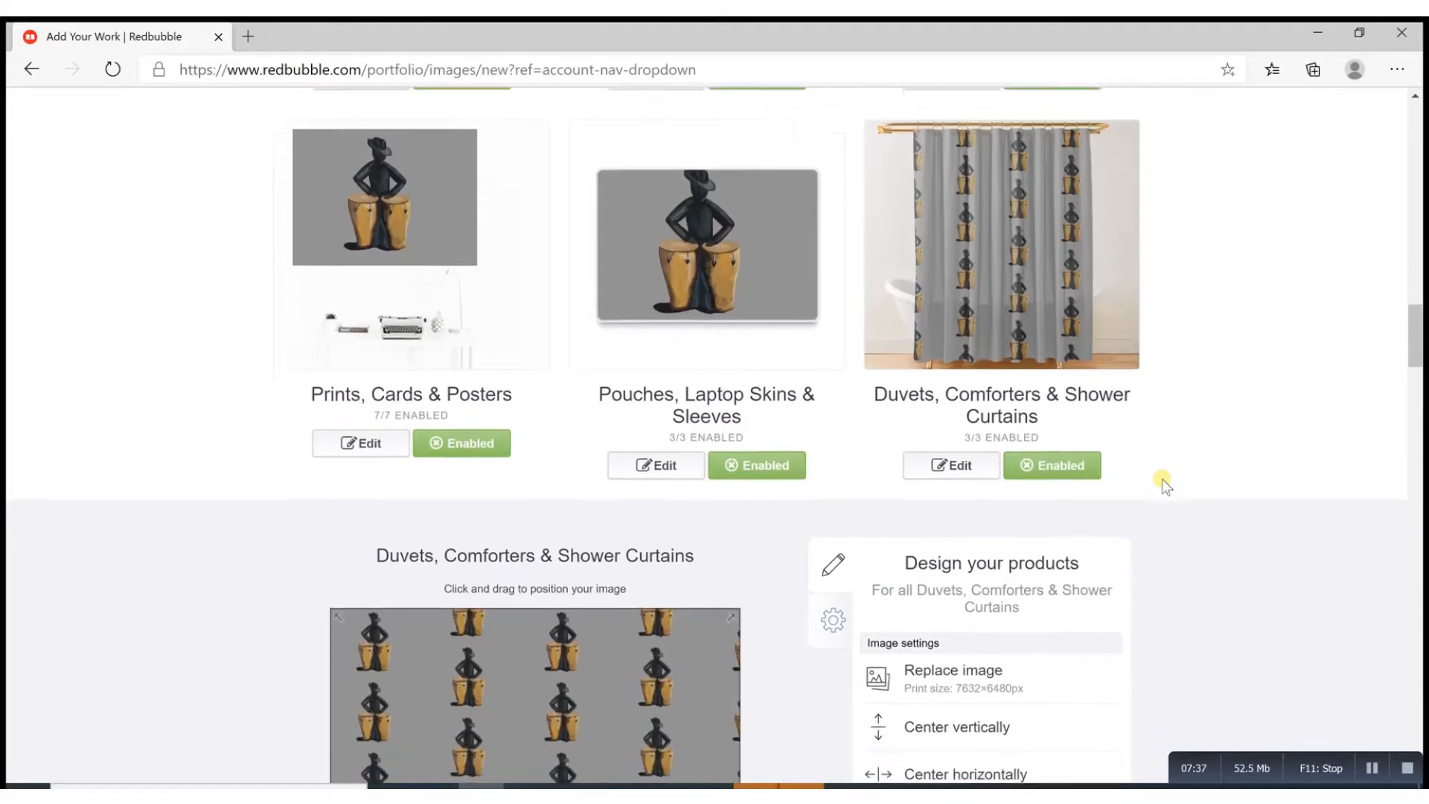
scroll(1163, 480, down, 3)
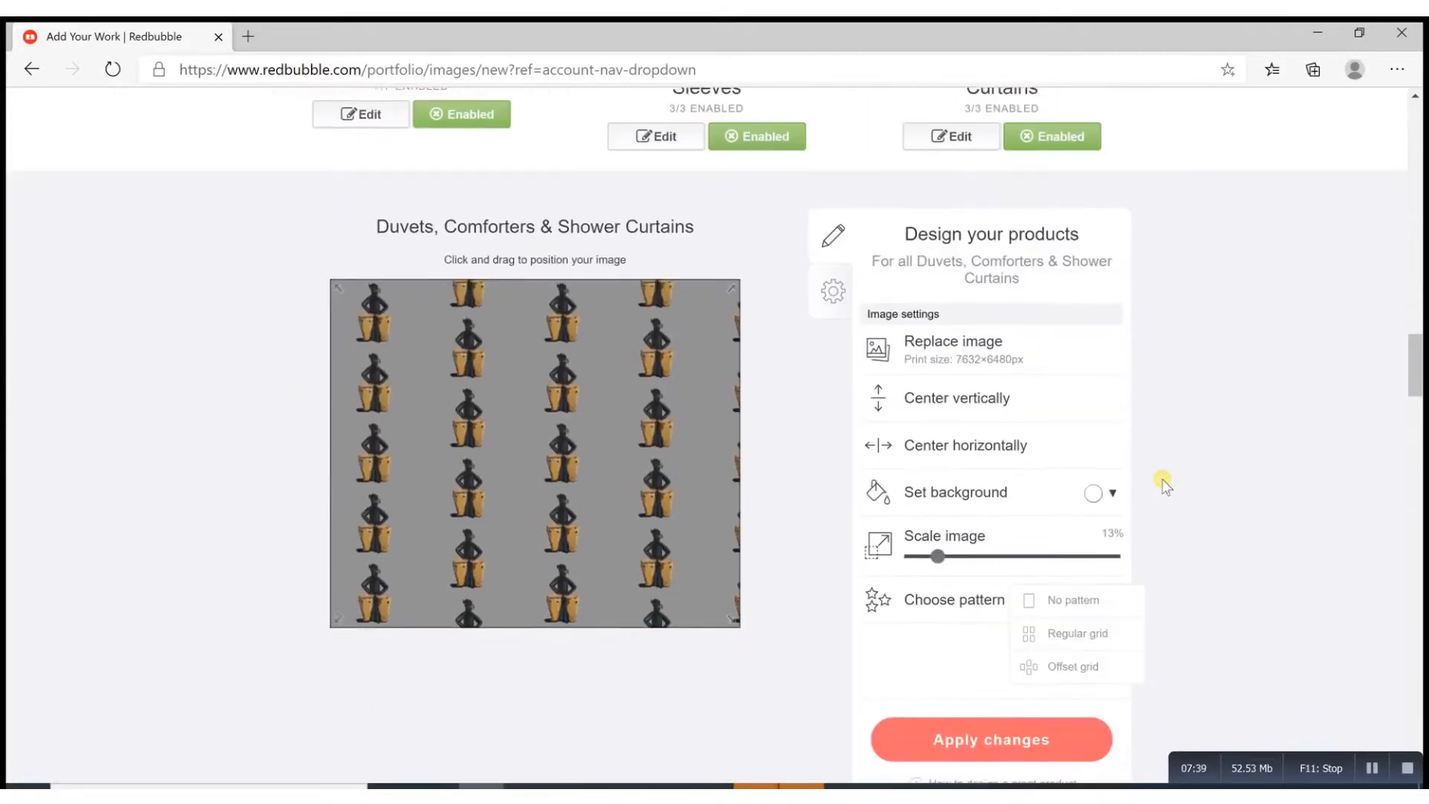
click(1066, 545)
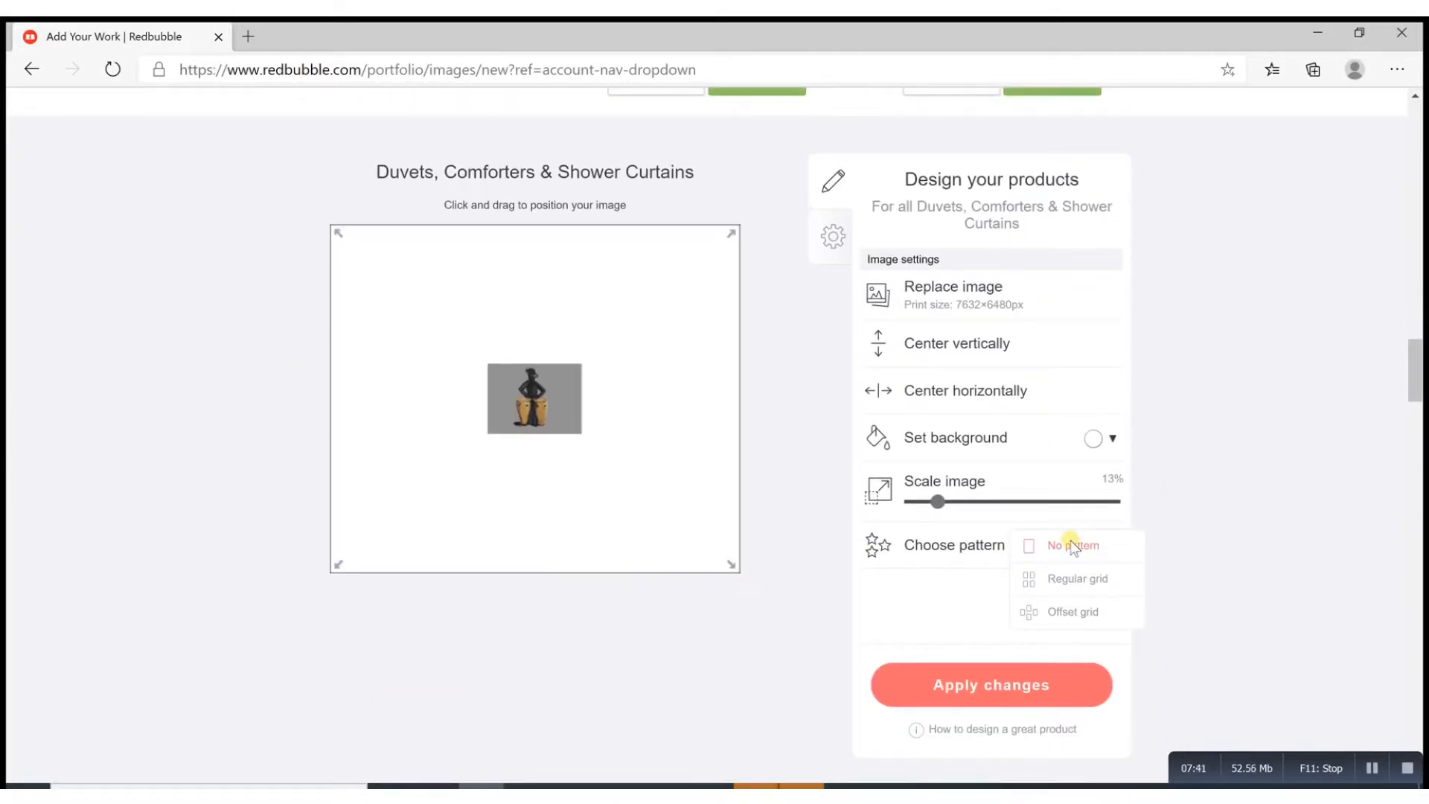
drag(937, 505, 1039, 510)
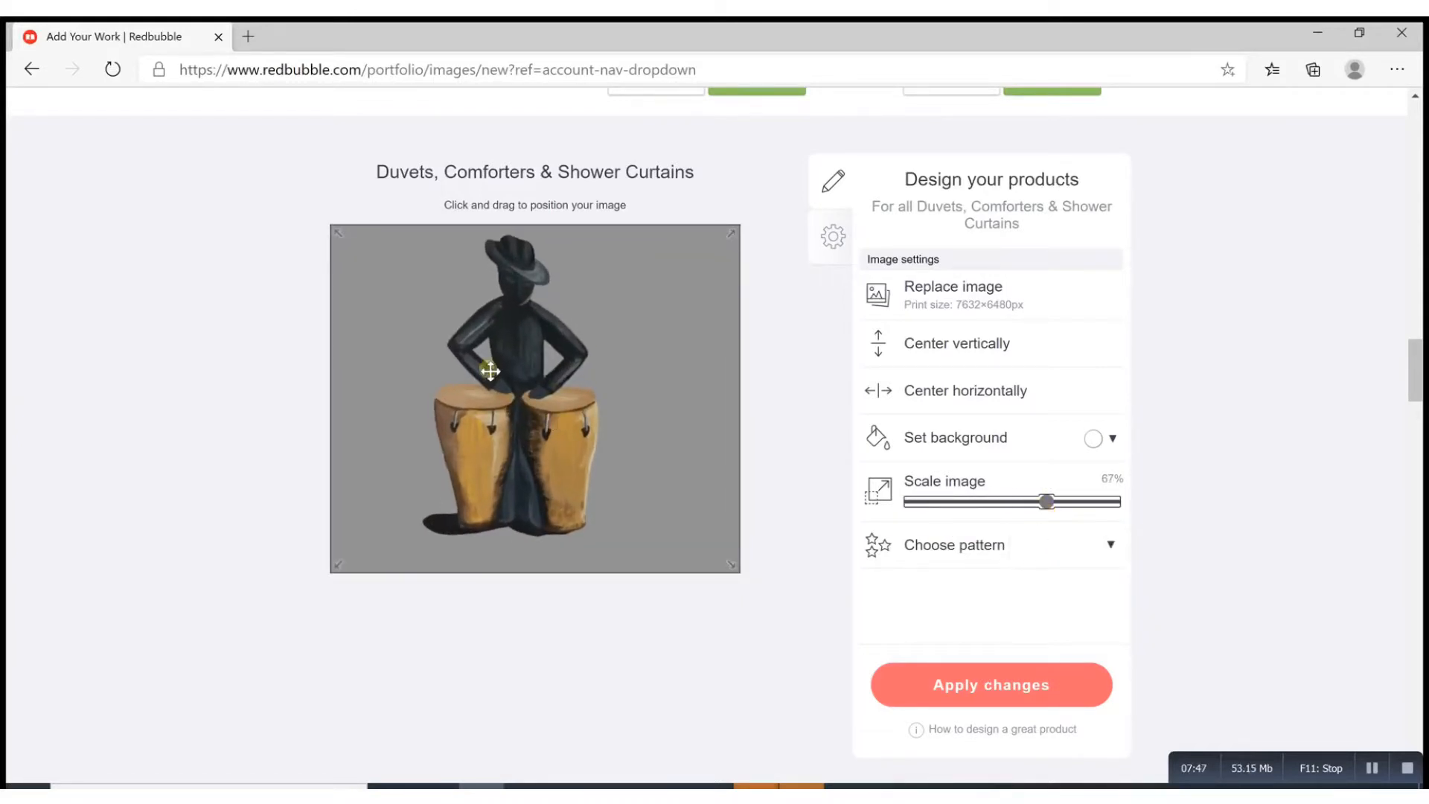
drag(494, 373, 497, 378)
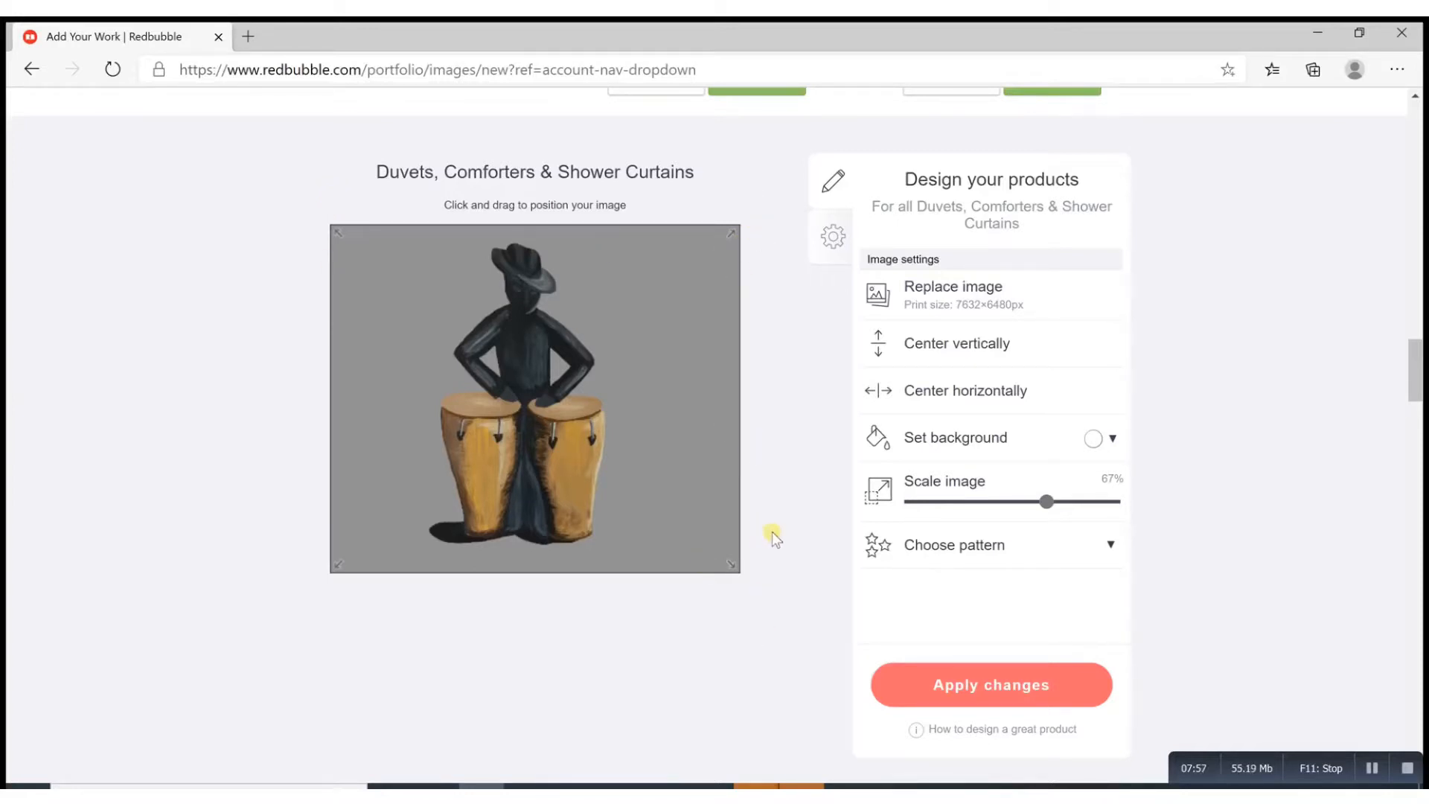
click(942, 686)
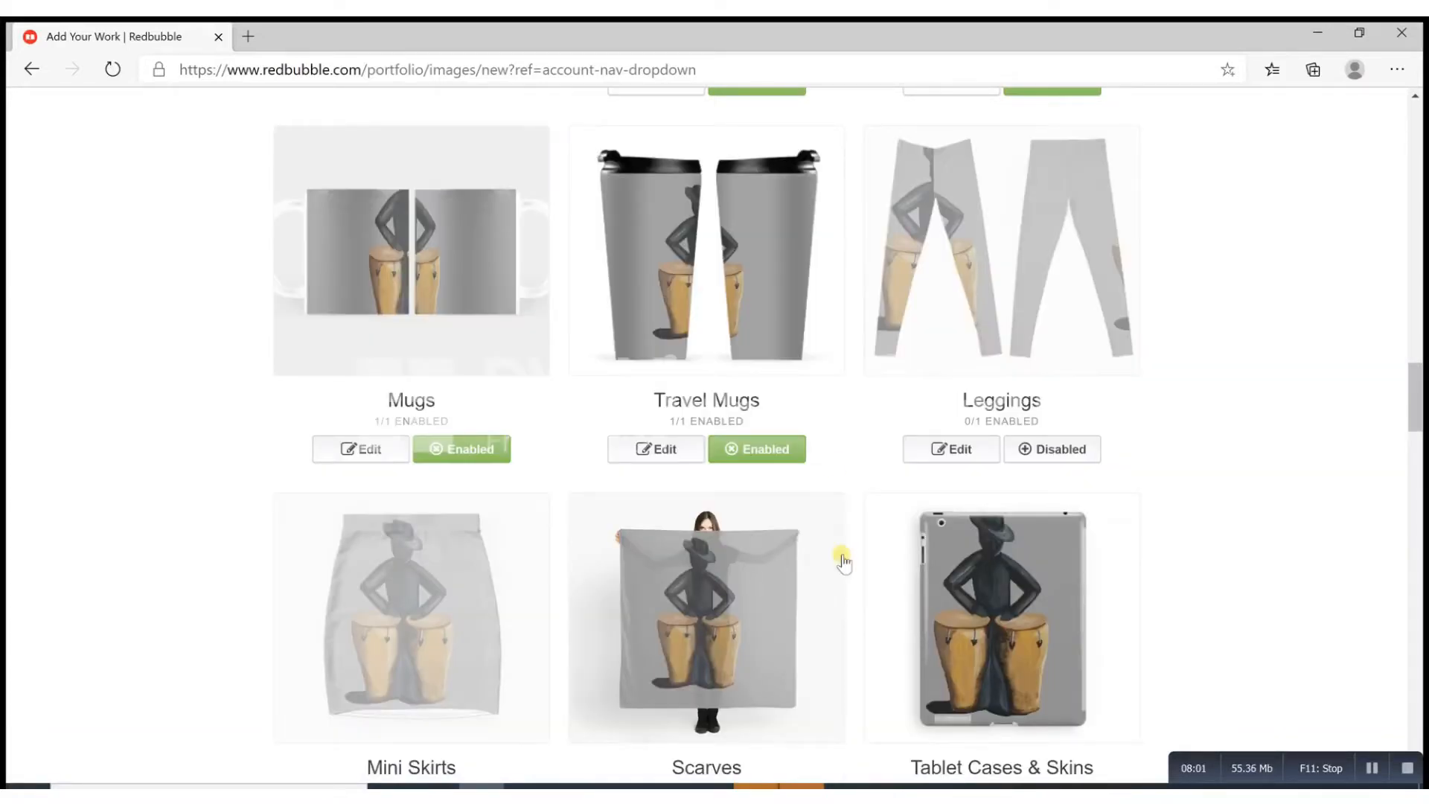
scroll(839, 361, up, 2)
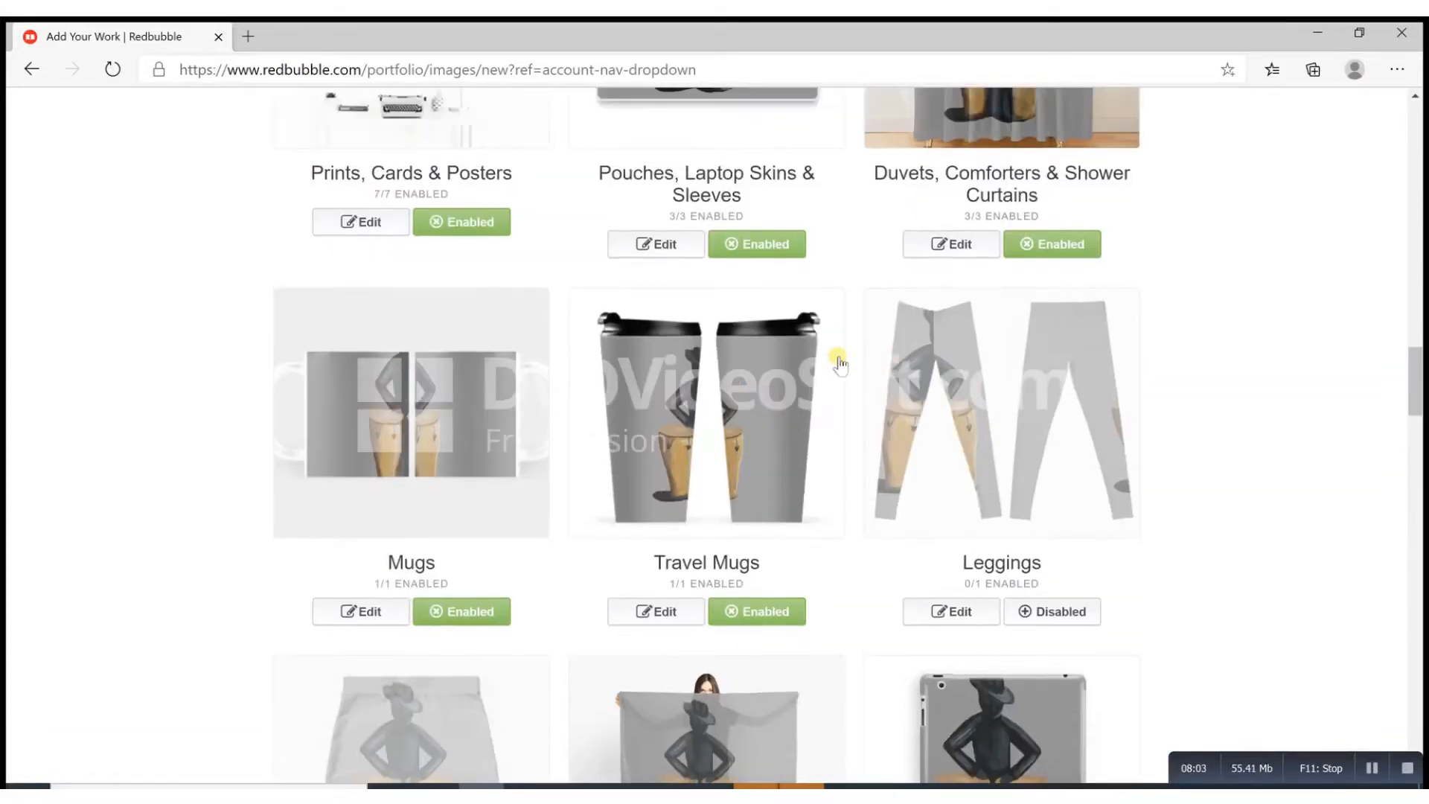
scroll(839, 363, up, 4)
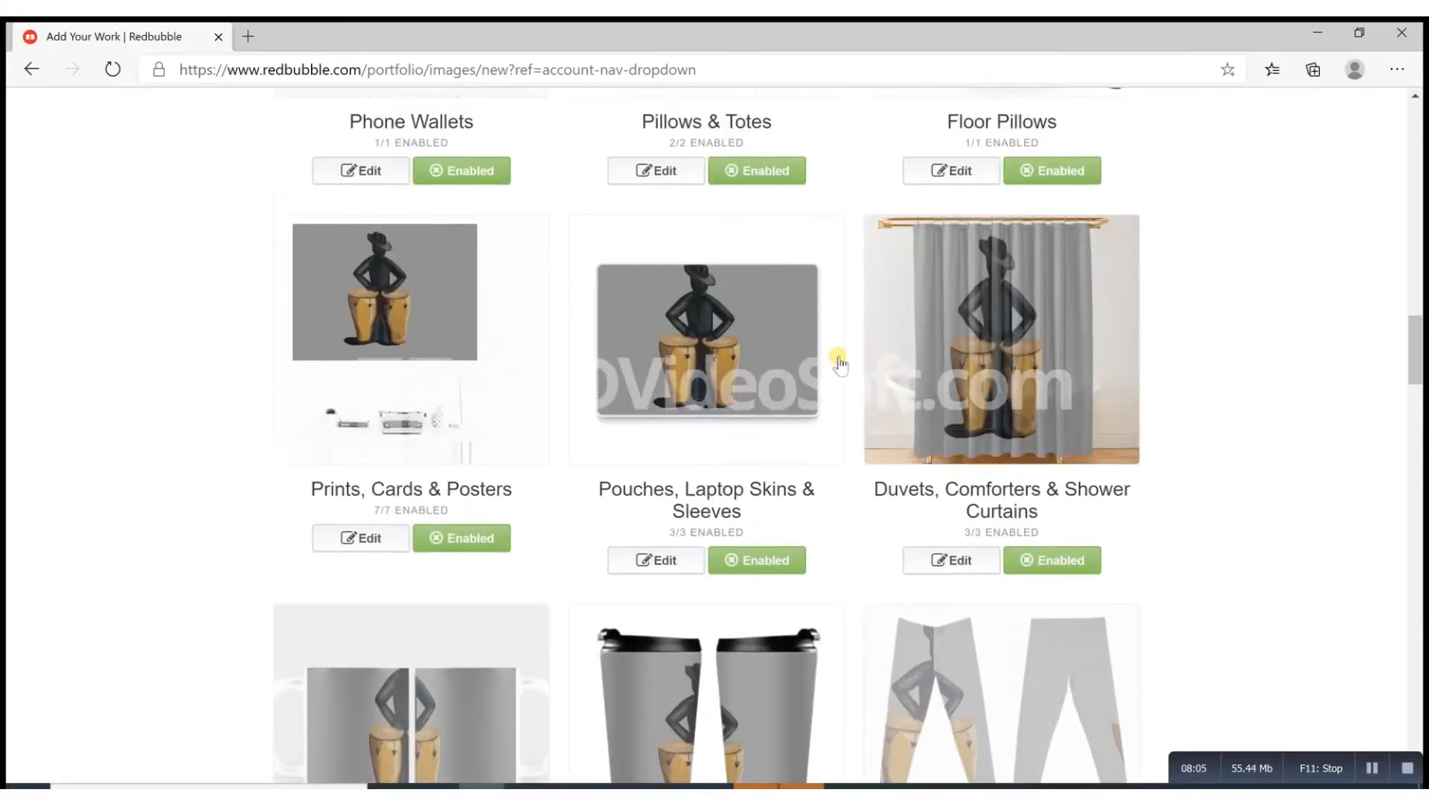
Open Pillows & Totes for editing and center the artwork vertically and horizontally at 22% size
scroll(839, 362, up, 2)
scroll(839, 363, up, 2)
click(670, 496)
scroll(842, 513, down, 1)
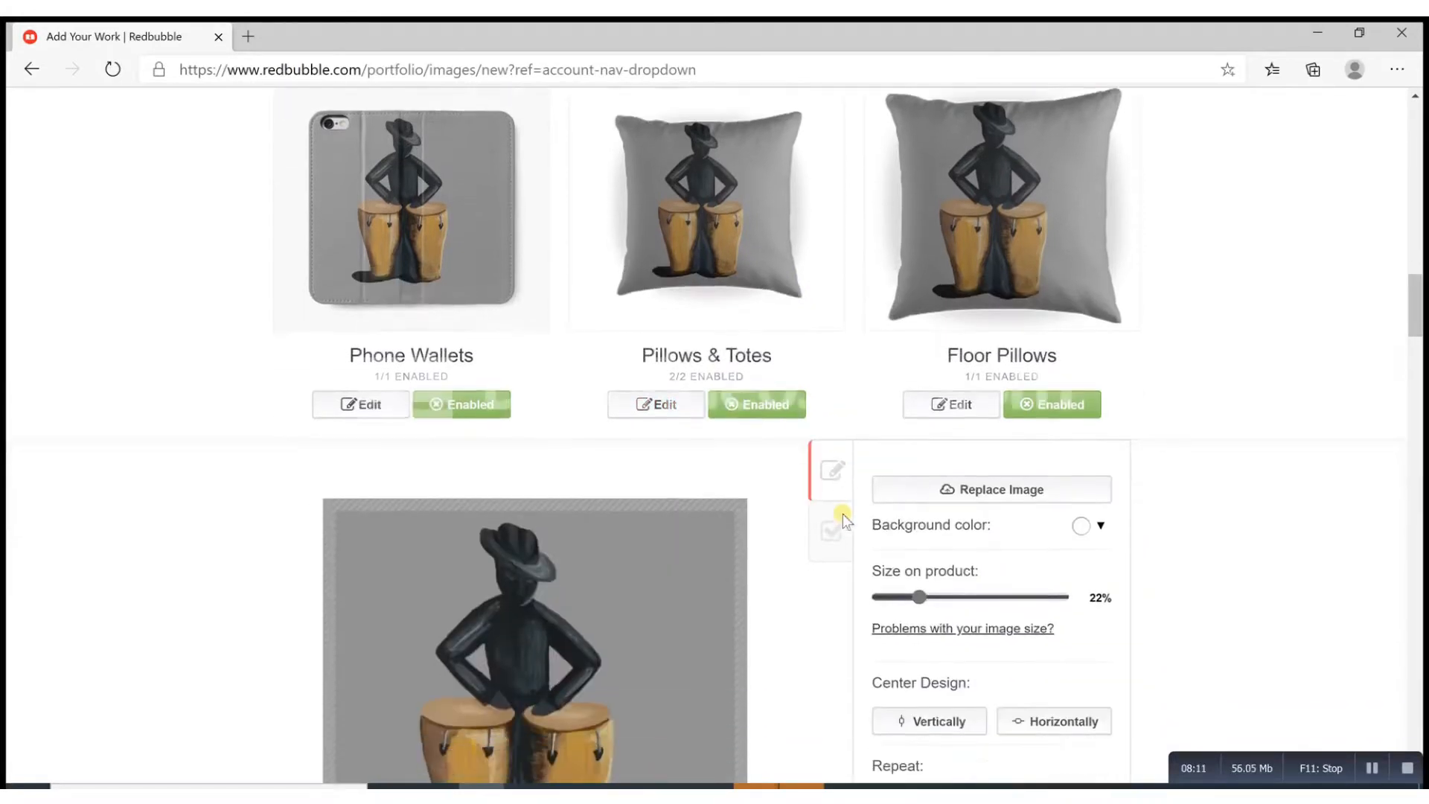
scroll(842, 513, down, 2)
drag(919, 463, 922, 463)
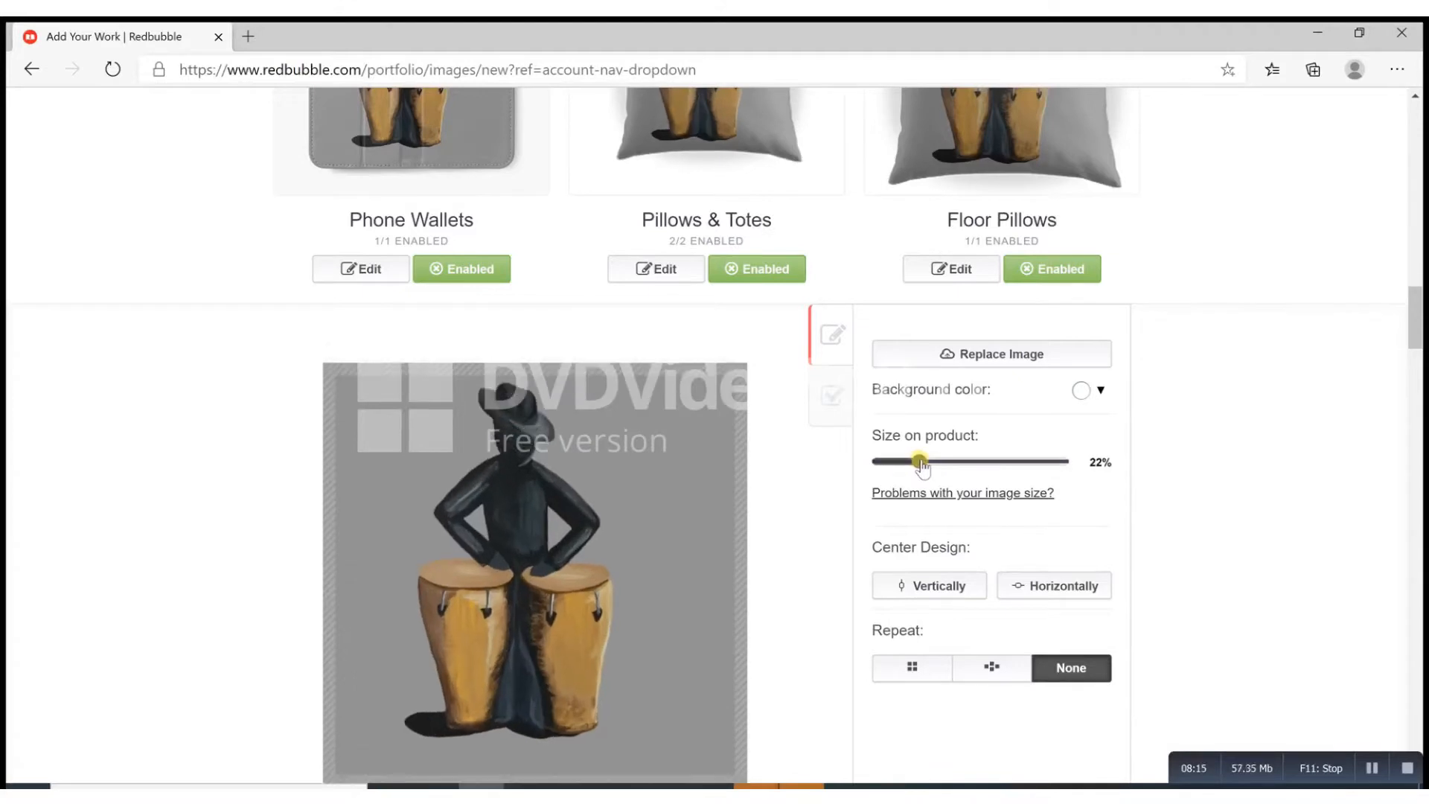
scroll(775, 482, down, 1)
mouse_move(623, 498)
mouse_down()
mouse_move(640, 505)
mouse_move(637, 493)
mouse_up()
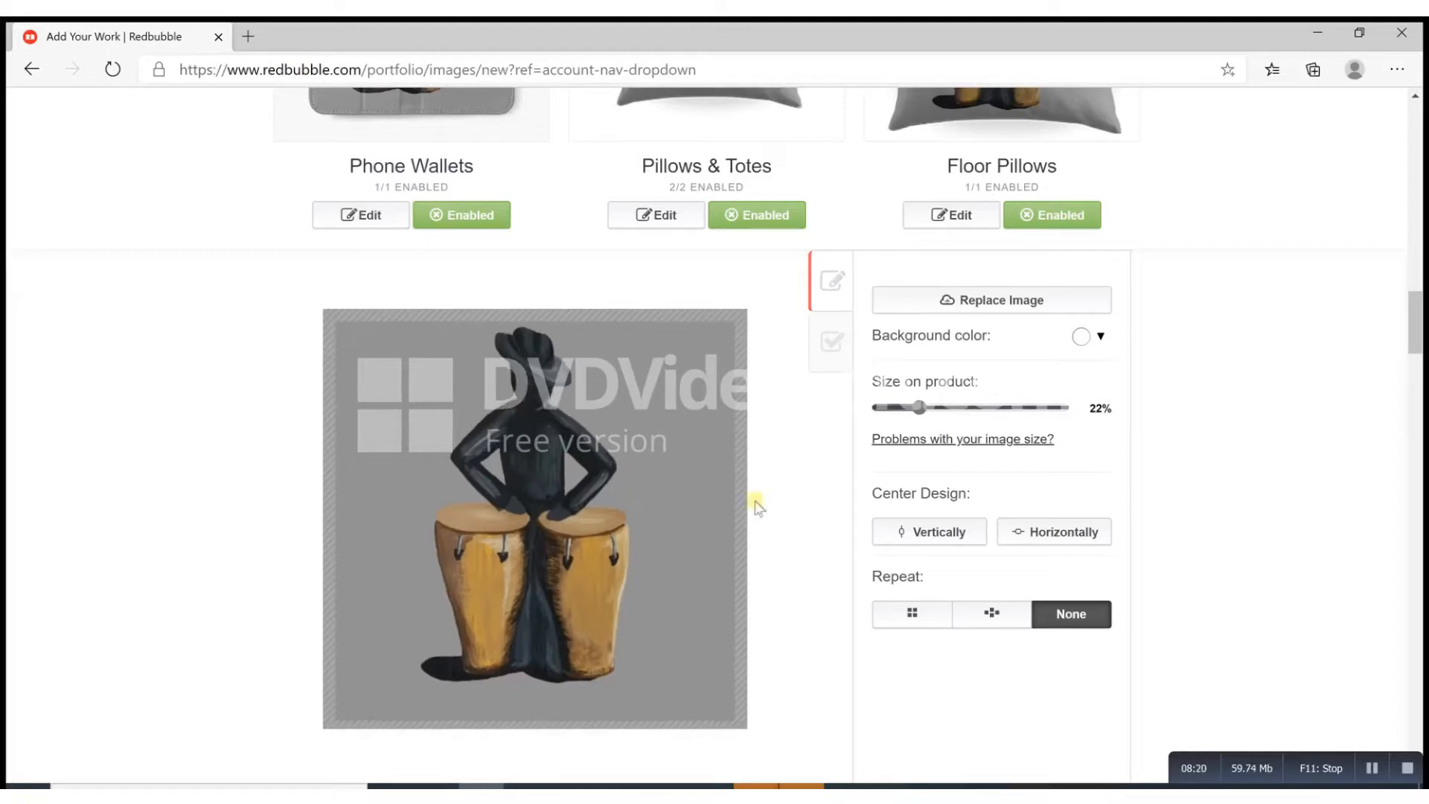
click(962, 530)
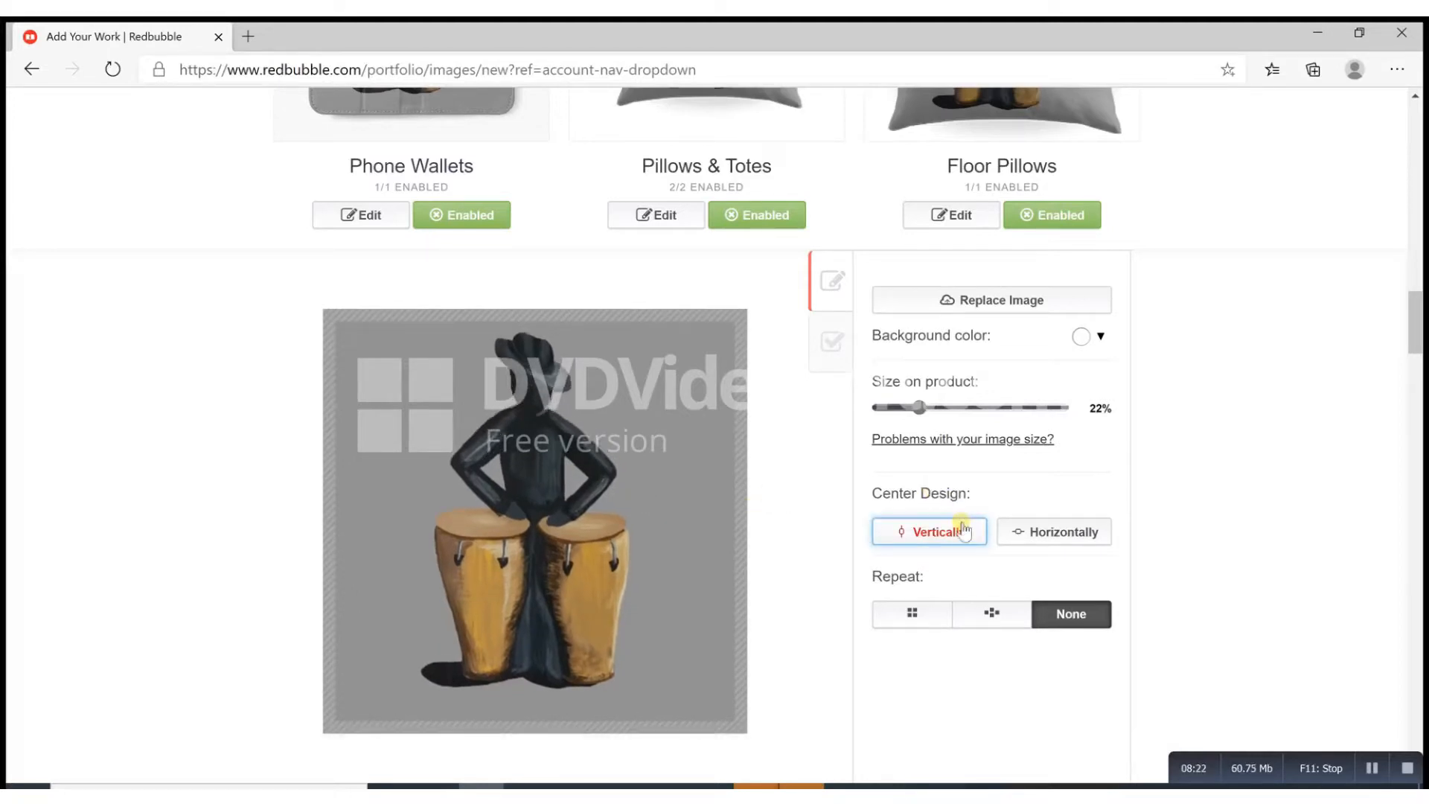
click(1067, 533)
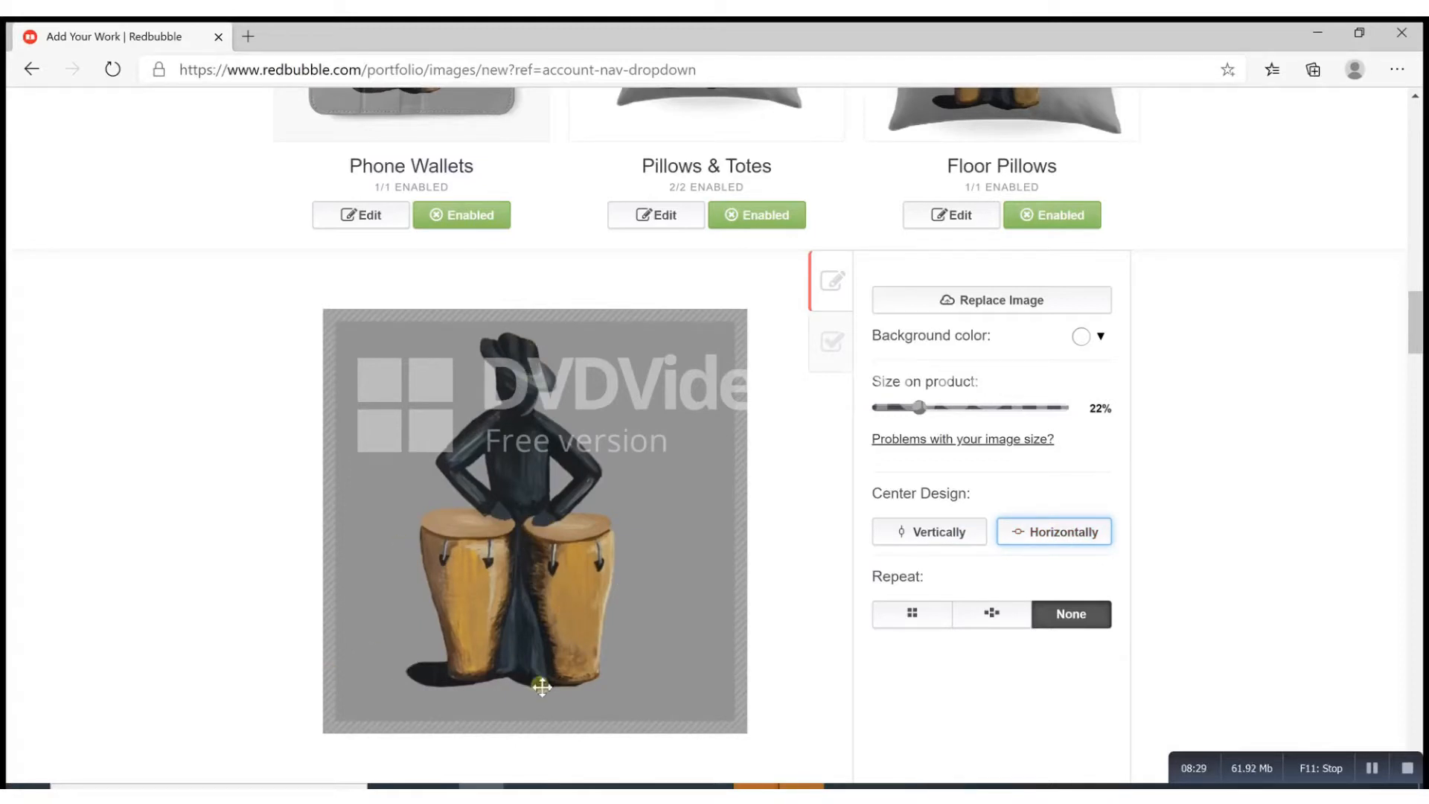
Shift the pillow artwork slightly right so the figure sits near the middle, center it vertically and apply the changes
drag(549, 645, 561, 645)
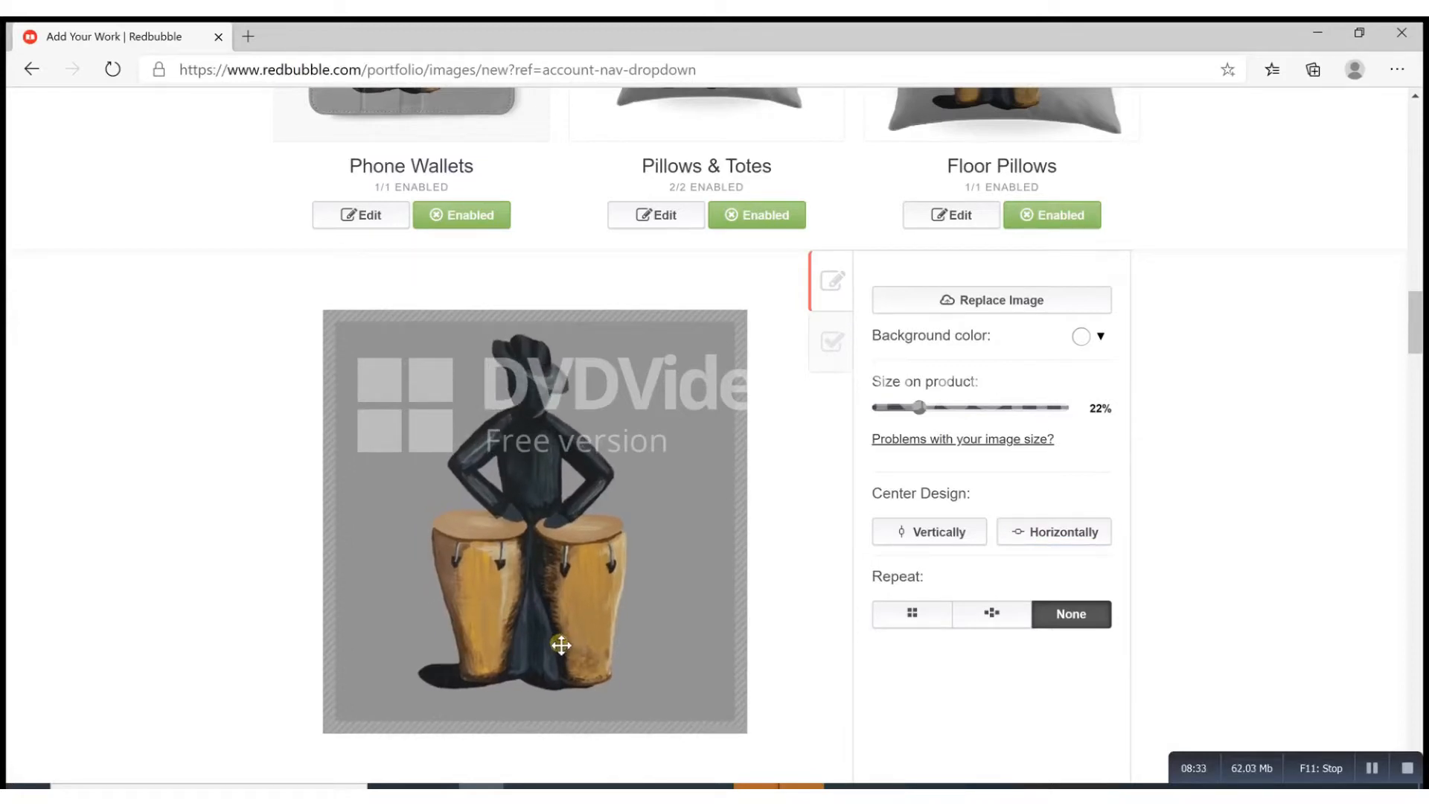
click(935, 533)
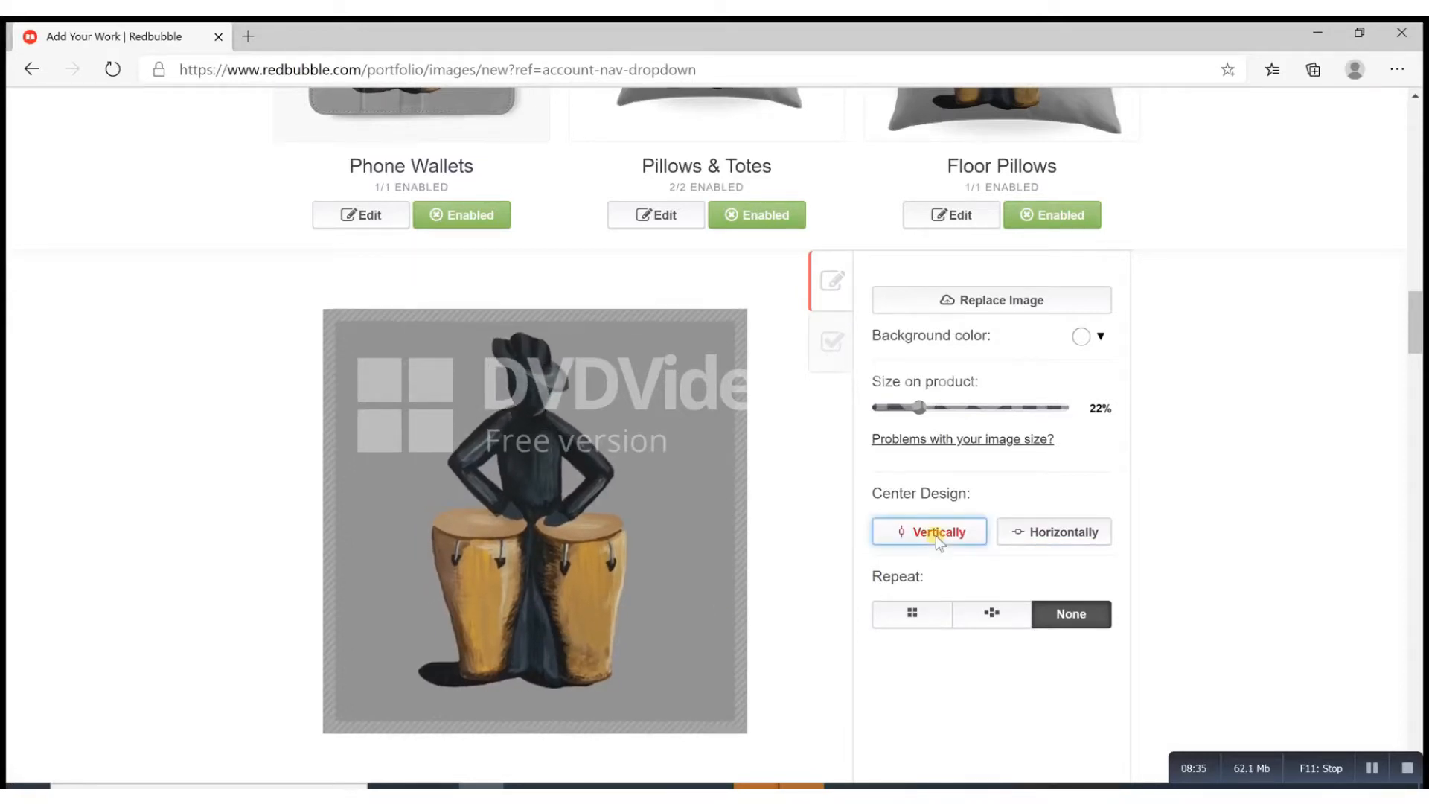
scroll(1180, 549, down, 4)
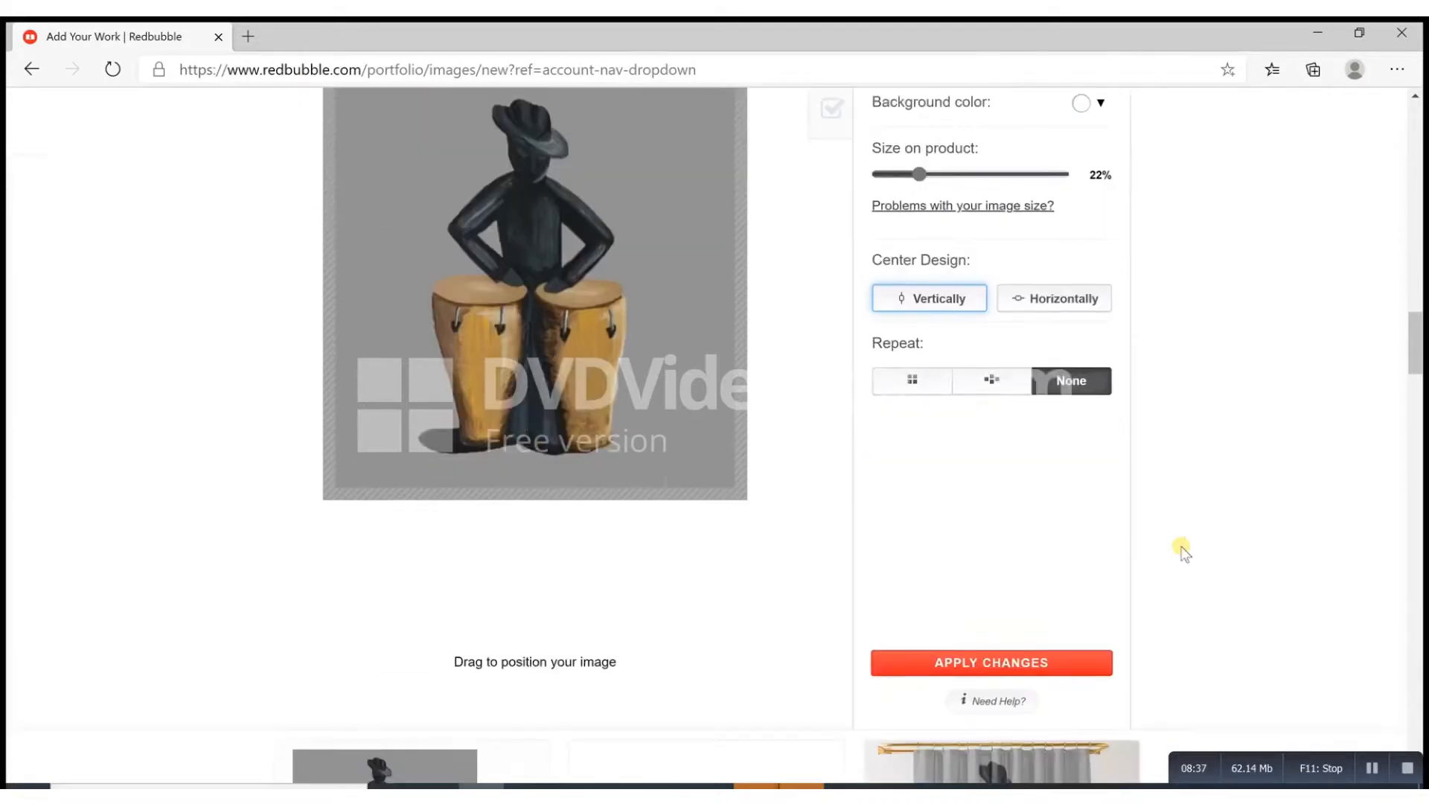
click(1049, 629)
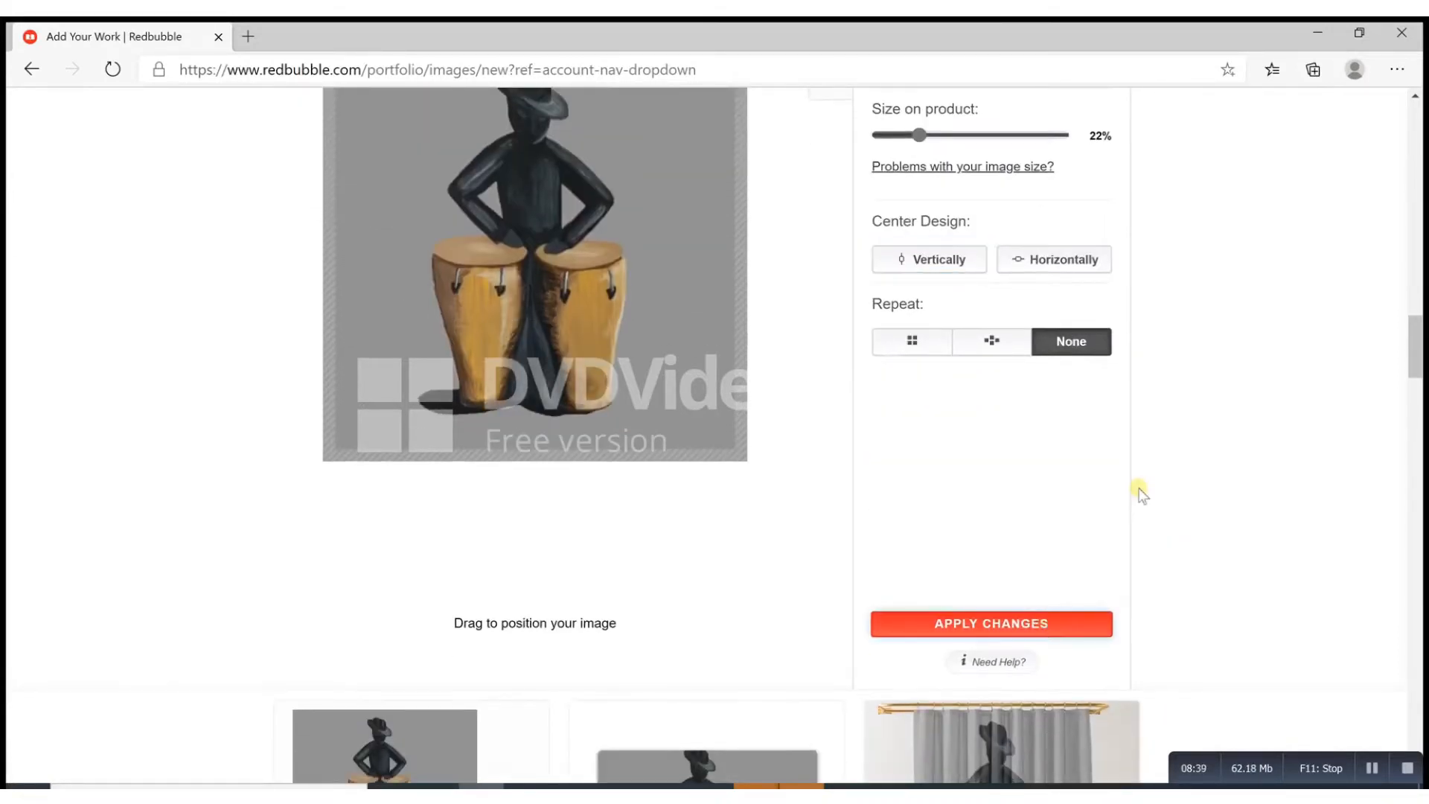
Open Phone Wallets for editing, reduce the artwork to 8% and position it against the wallet's left edge
scroll(1142, 470, up, 5)
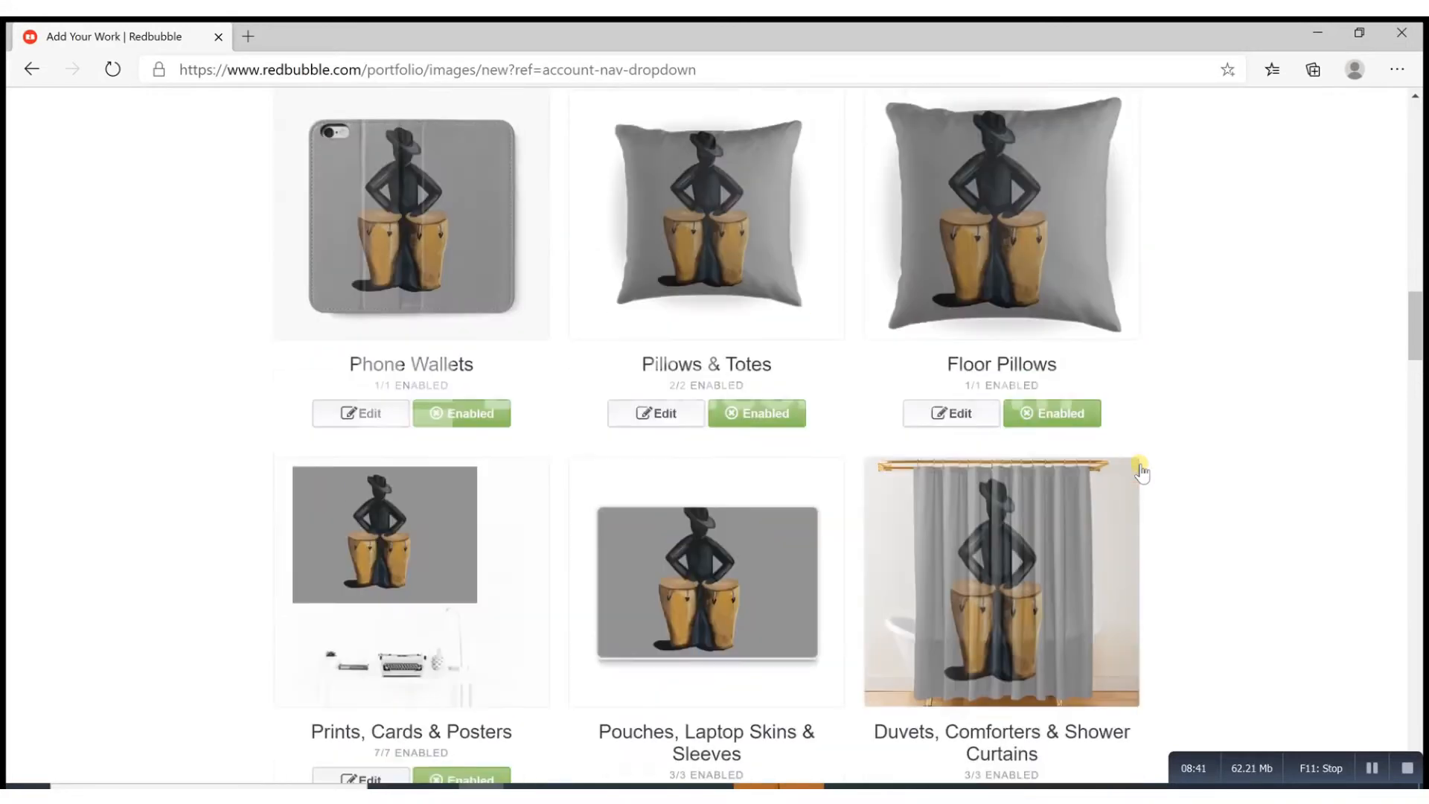
scroll(1141, 471, up, 2)
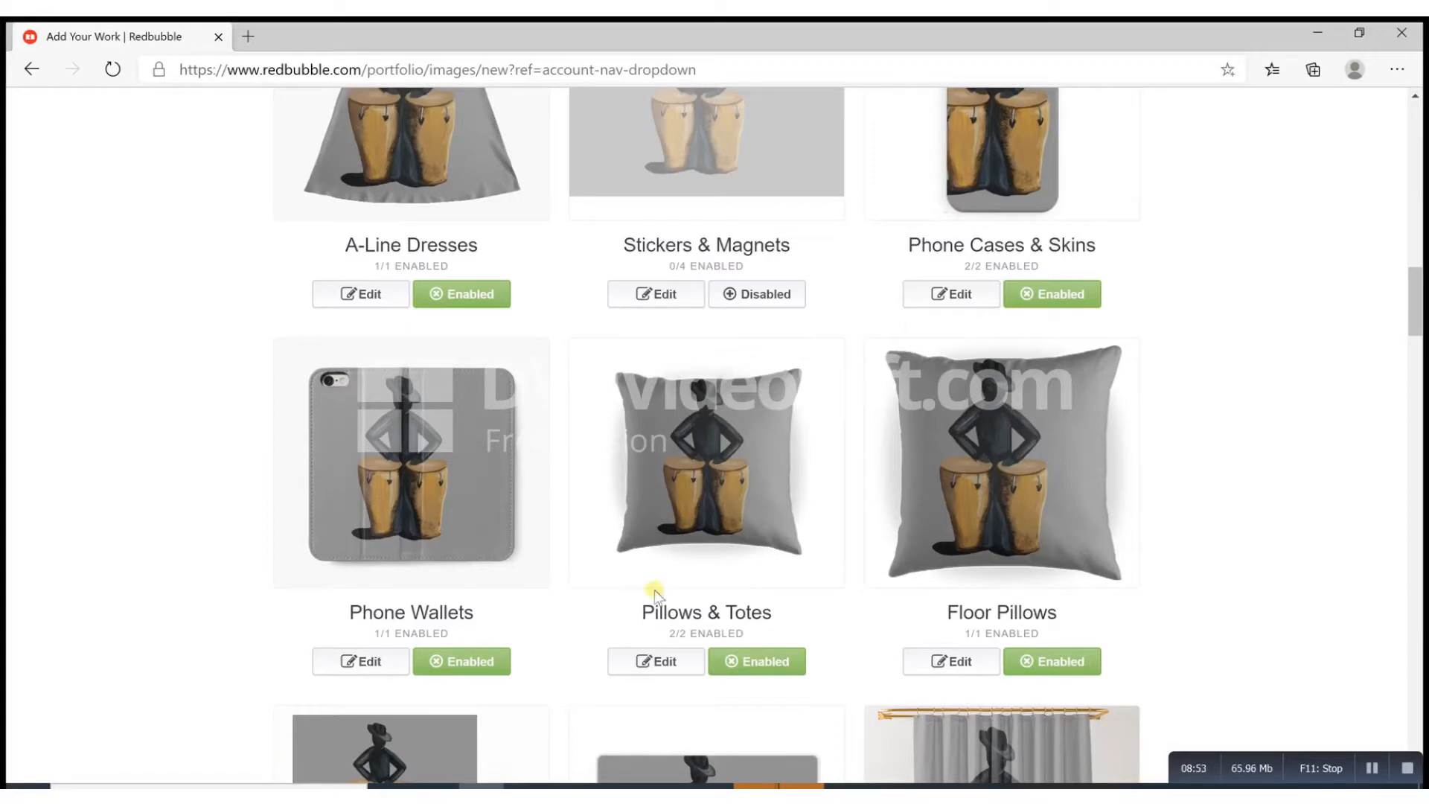
click(1370, 769)
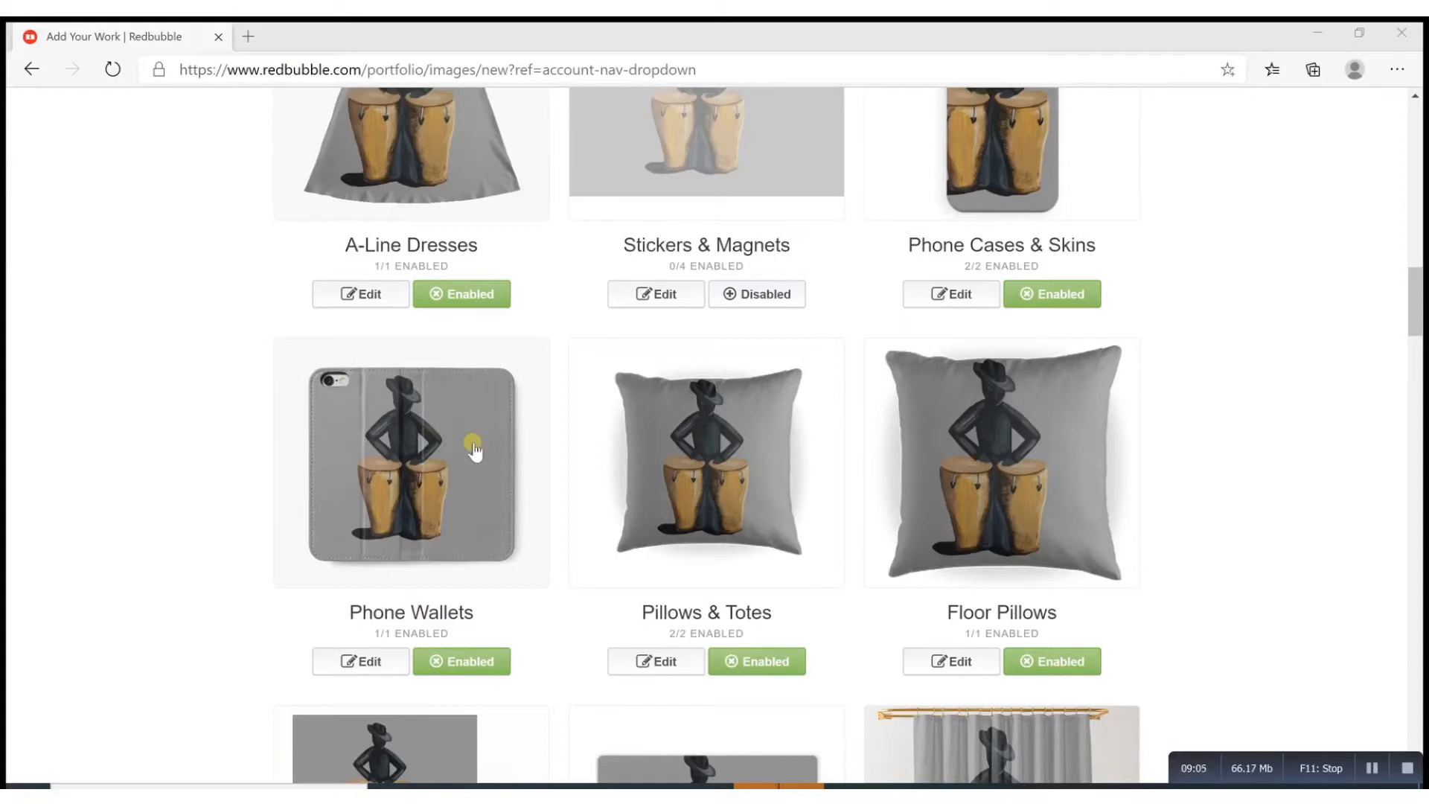
click(386, 660)
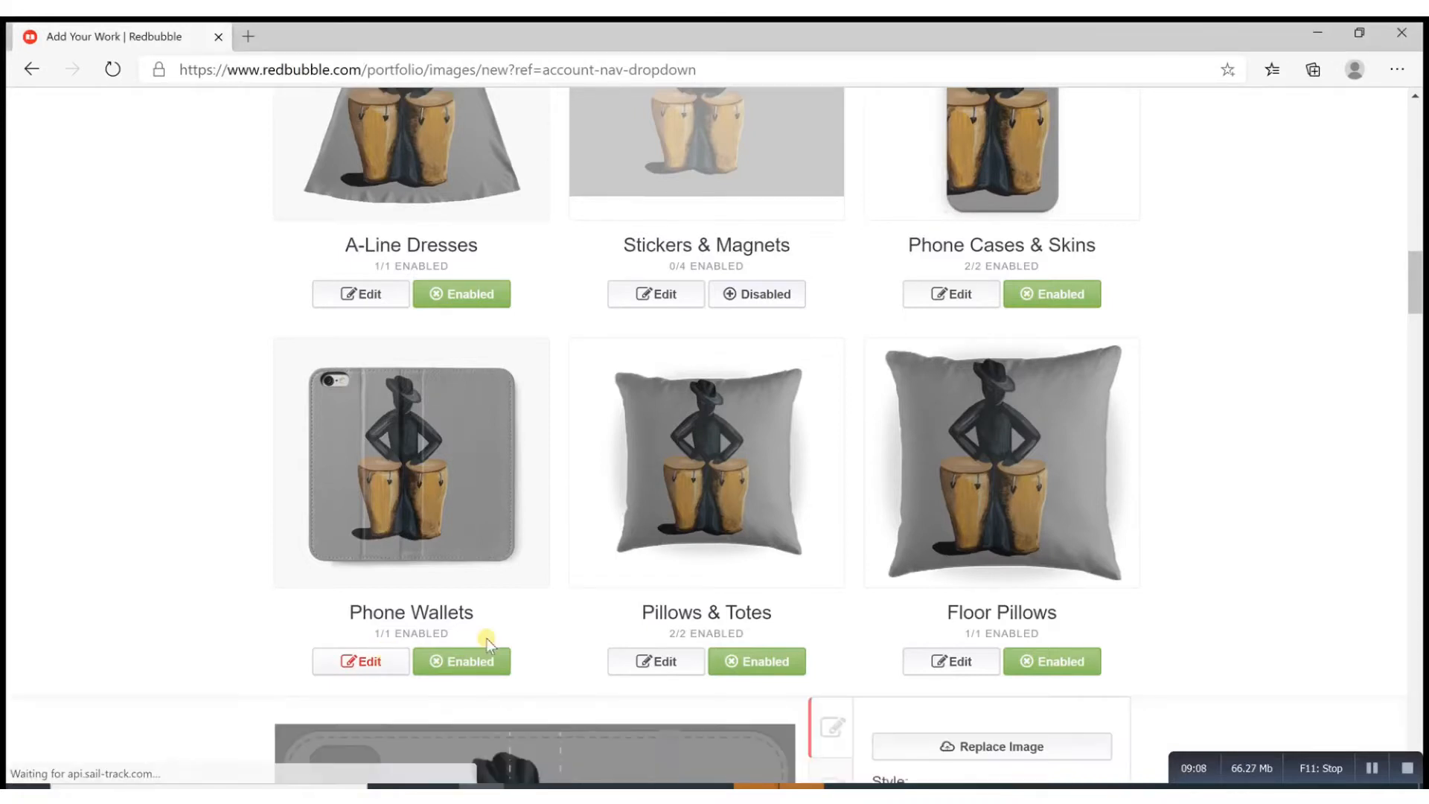
scroll(566, 628, down, 3)
scroll(566, 628, down, 5)
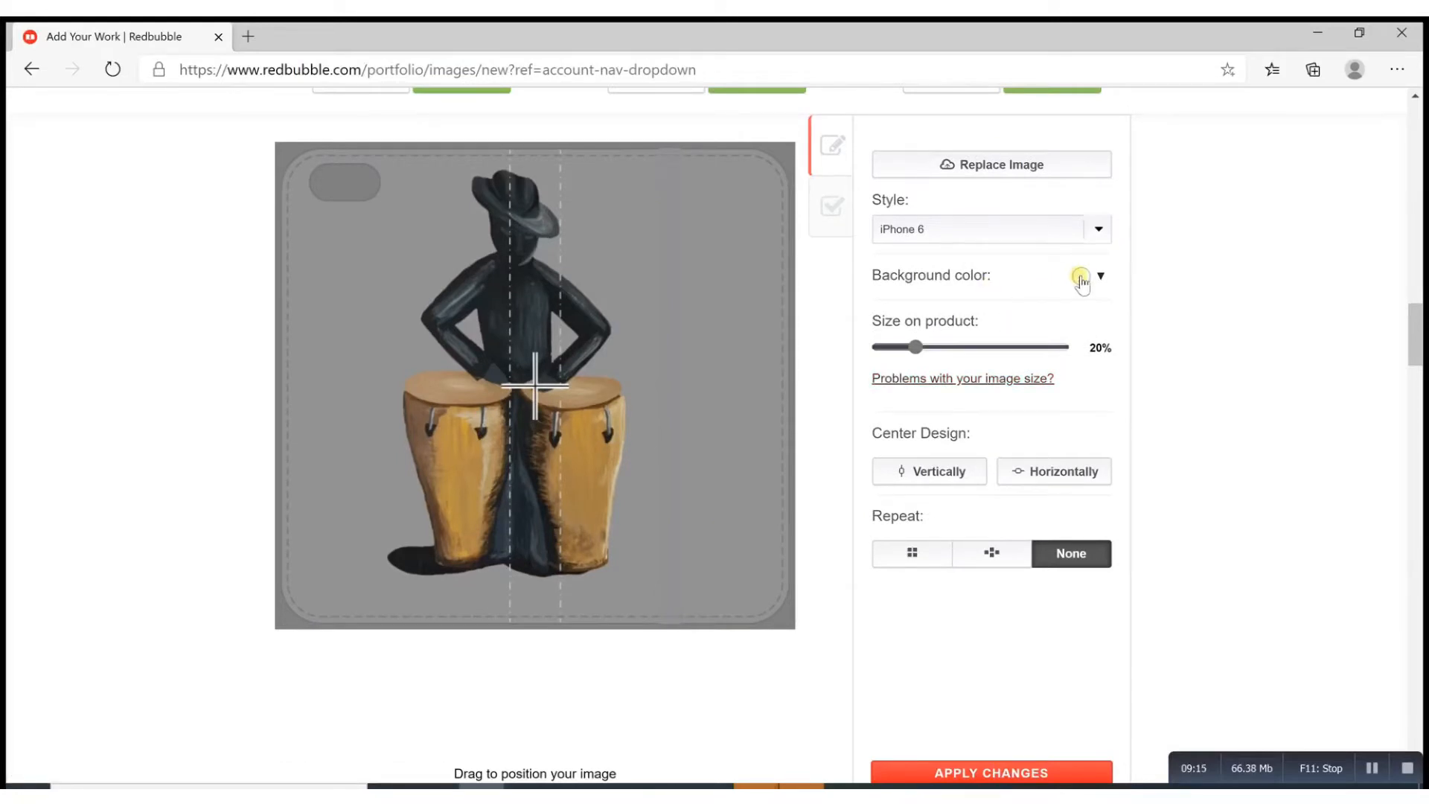
drag(924, 344, 894, 348)
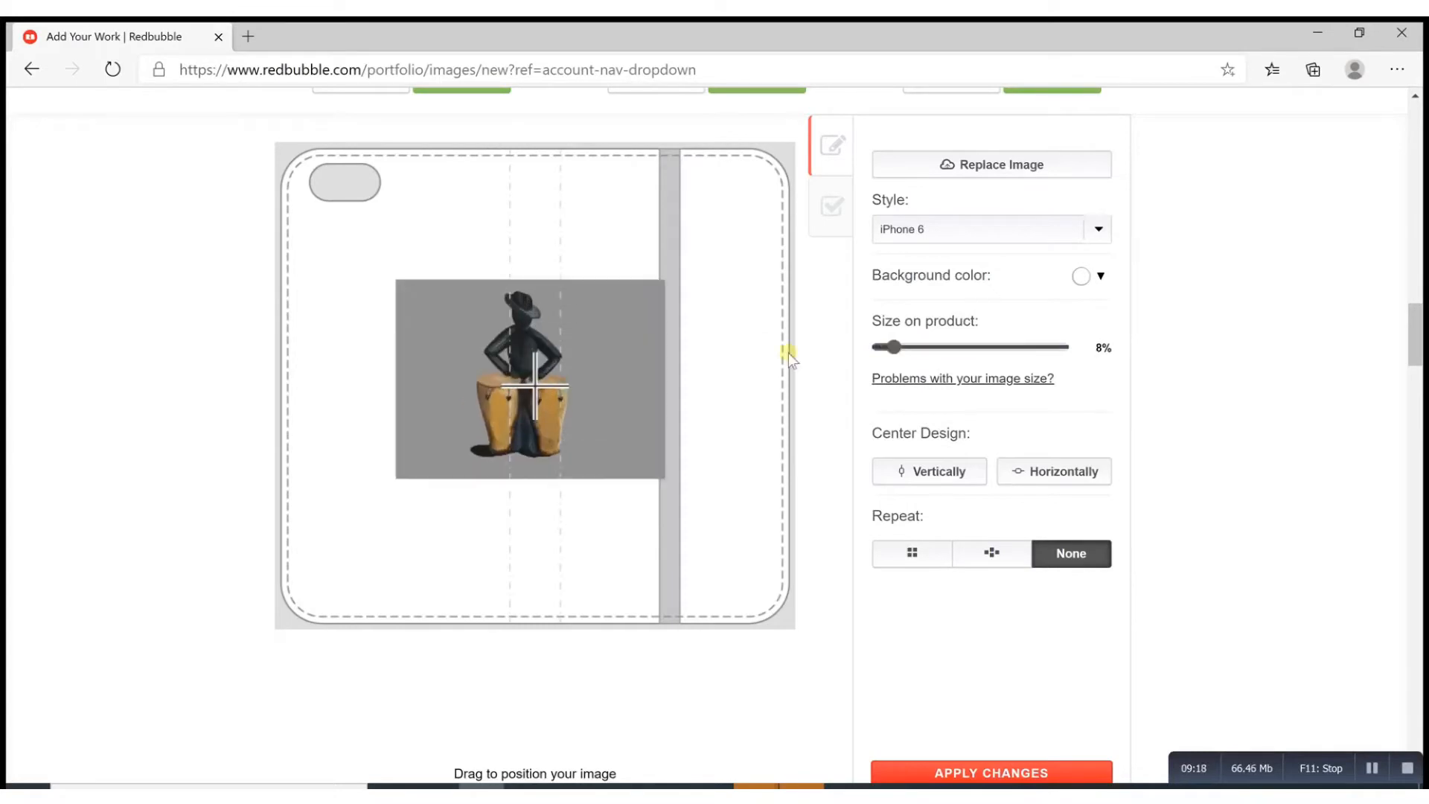
drag(584, 359, 462, 354)
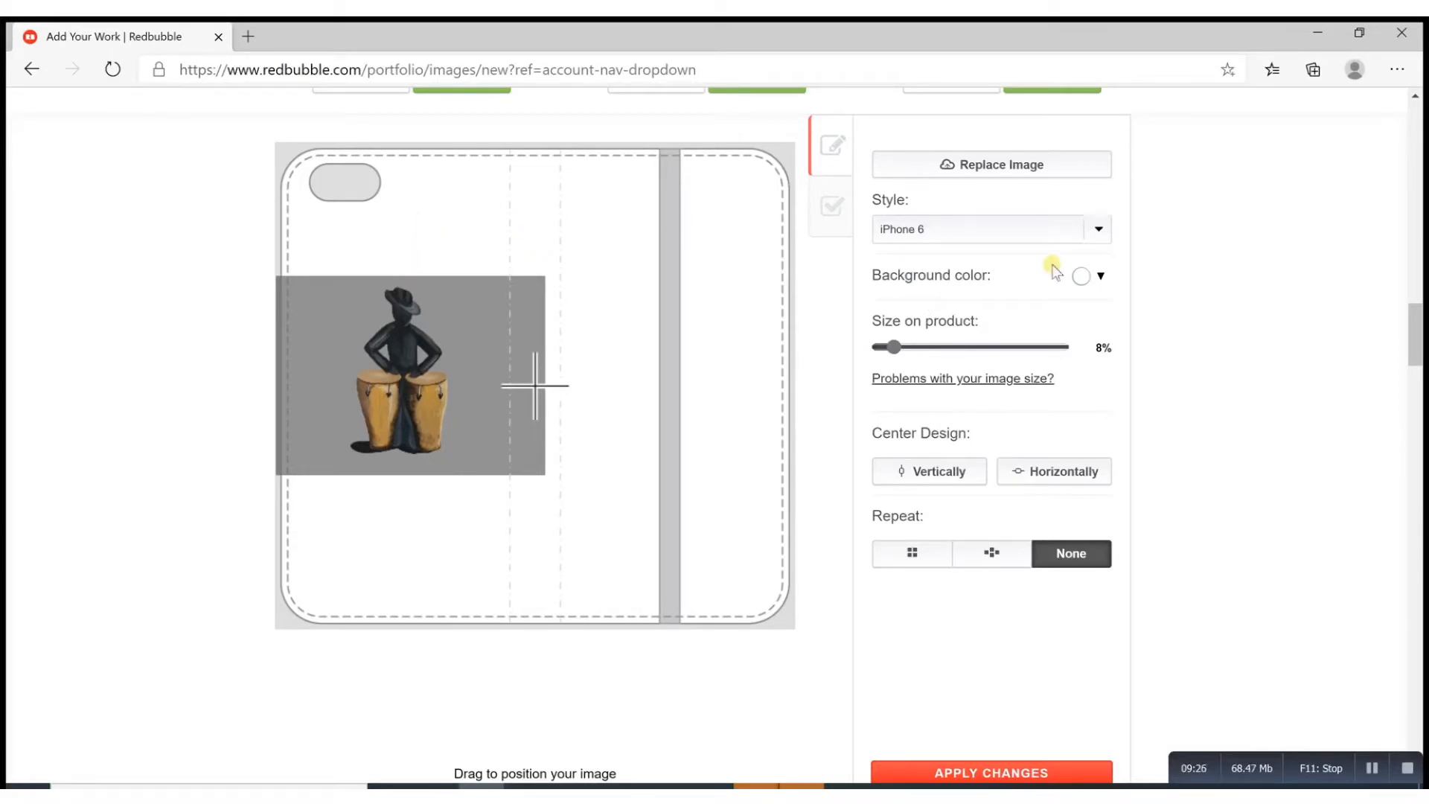
Set the phone wallet's background color to the near-black #272121
click(1089, 281)
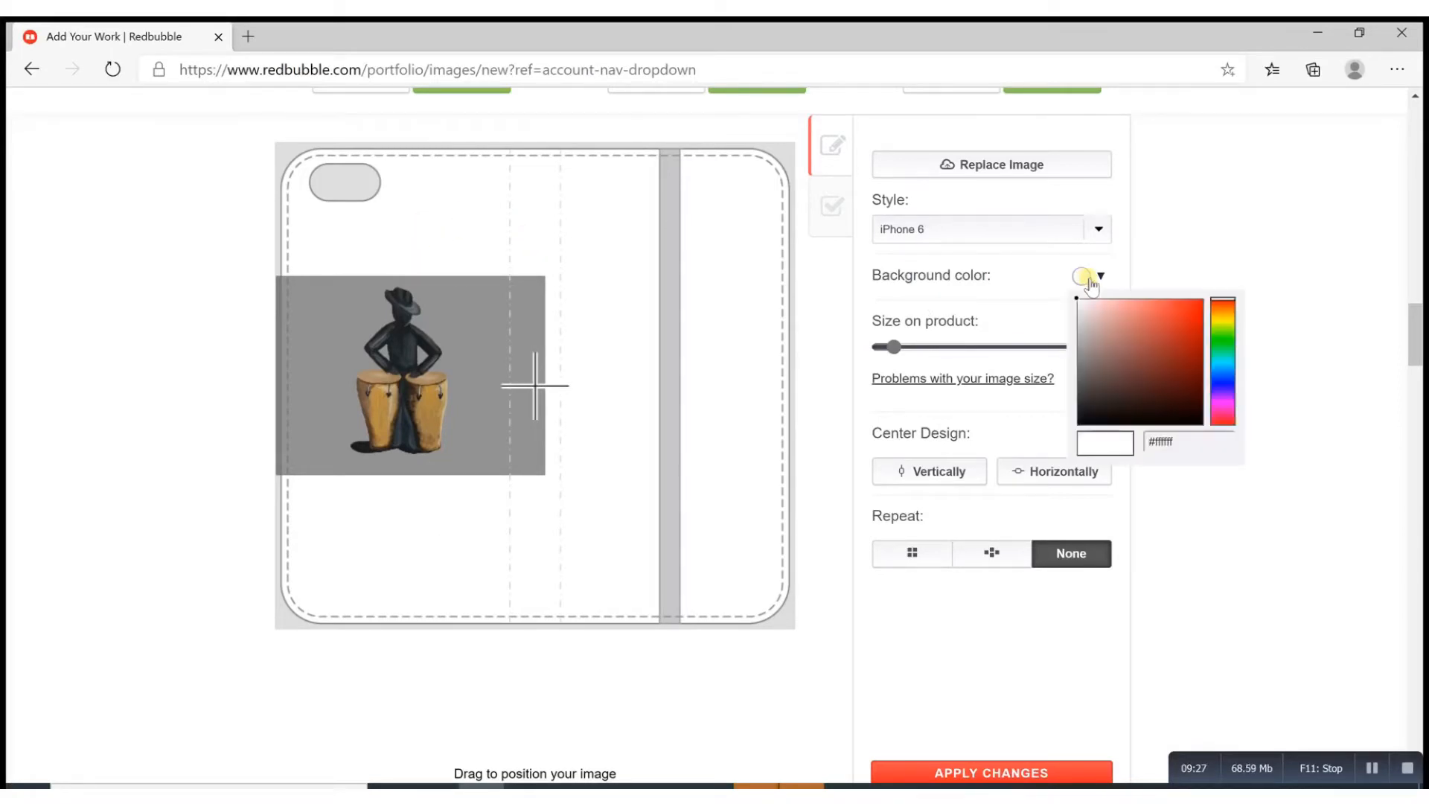
click(1096, 406)
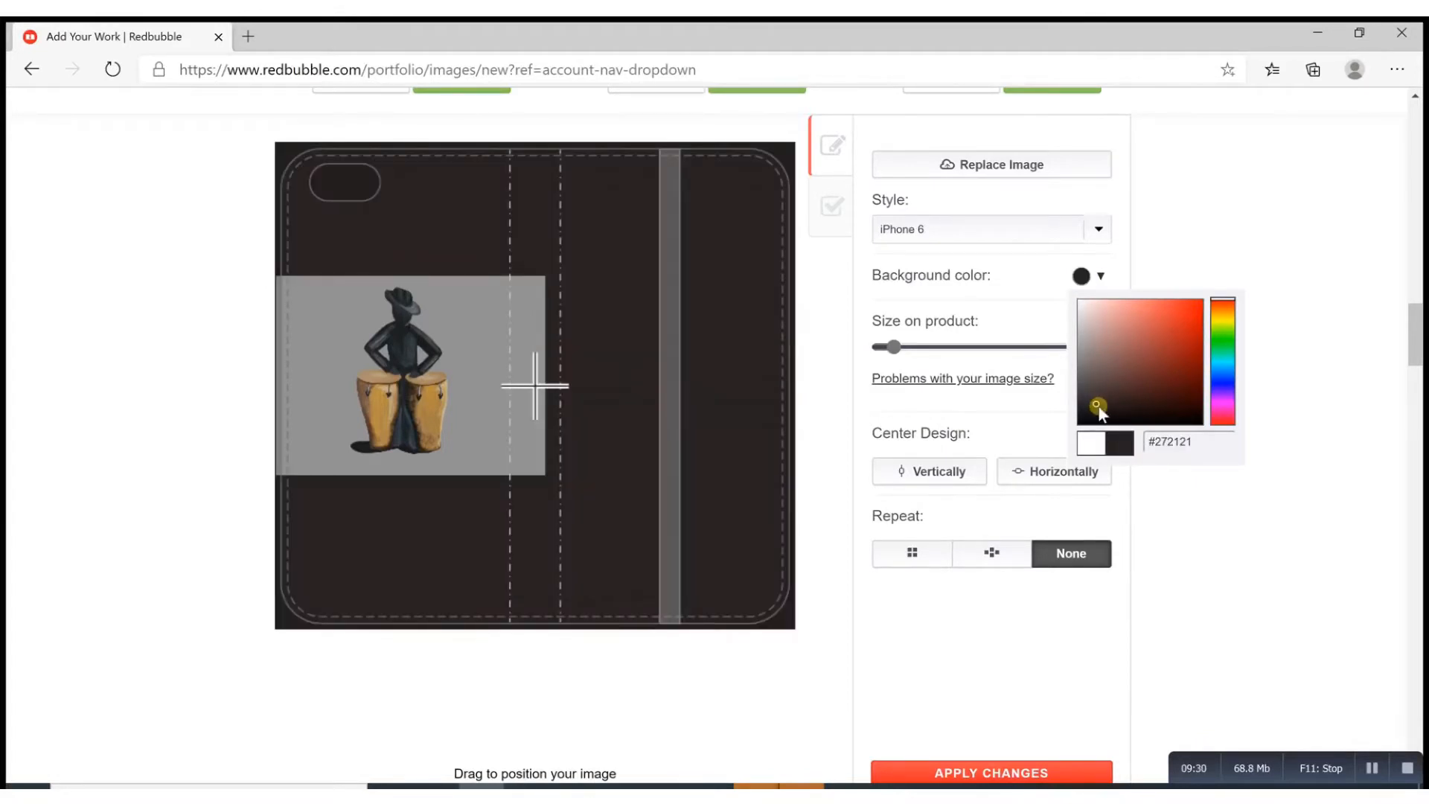
click(1159, 274)
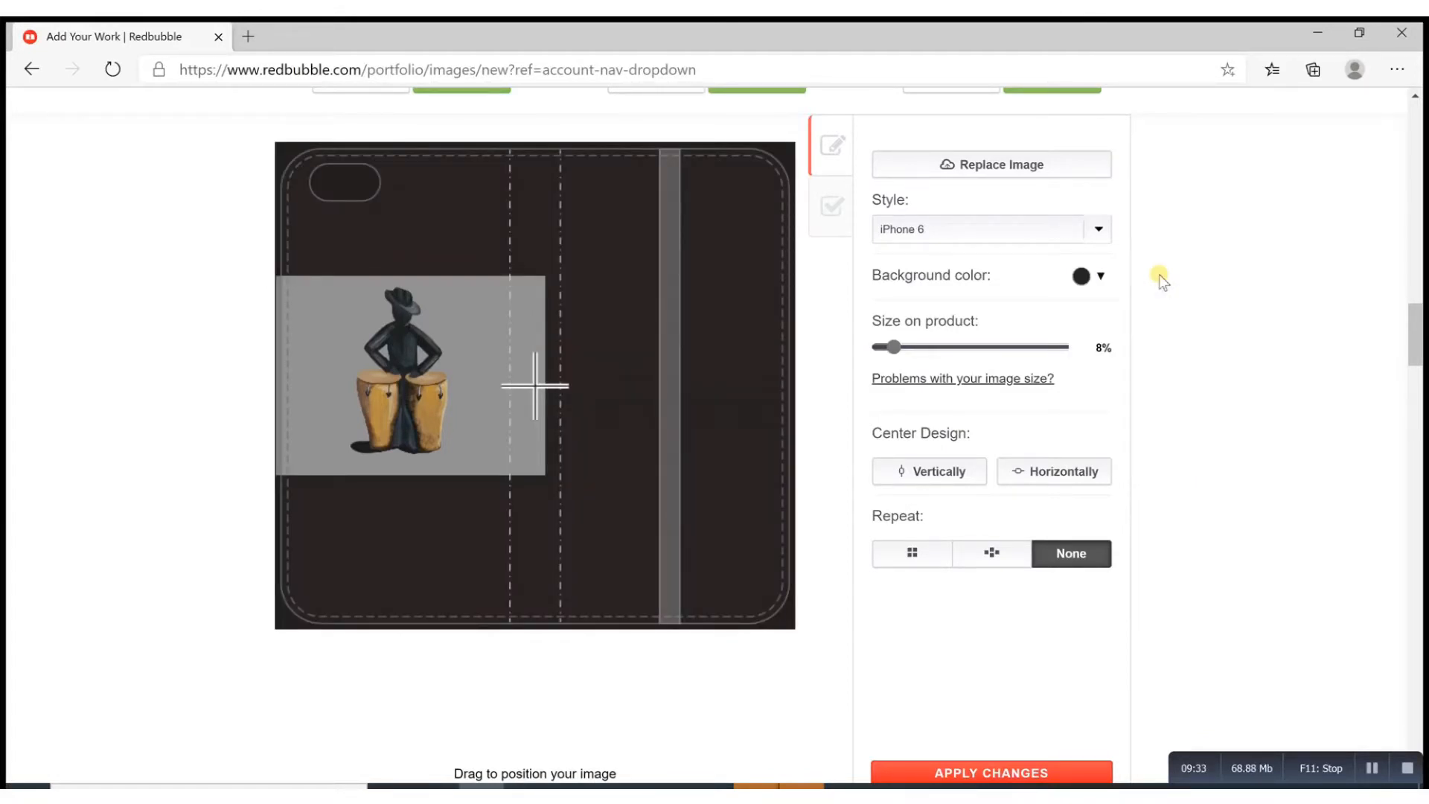
Disable the Phone Wallets product and apply its changes
scroll(1160, 274, up, 2)
scroll(1159, 274, up, 1)
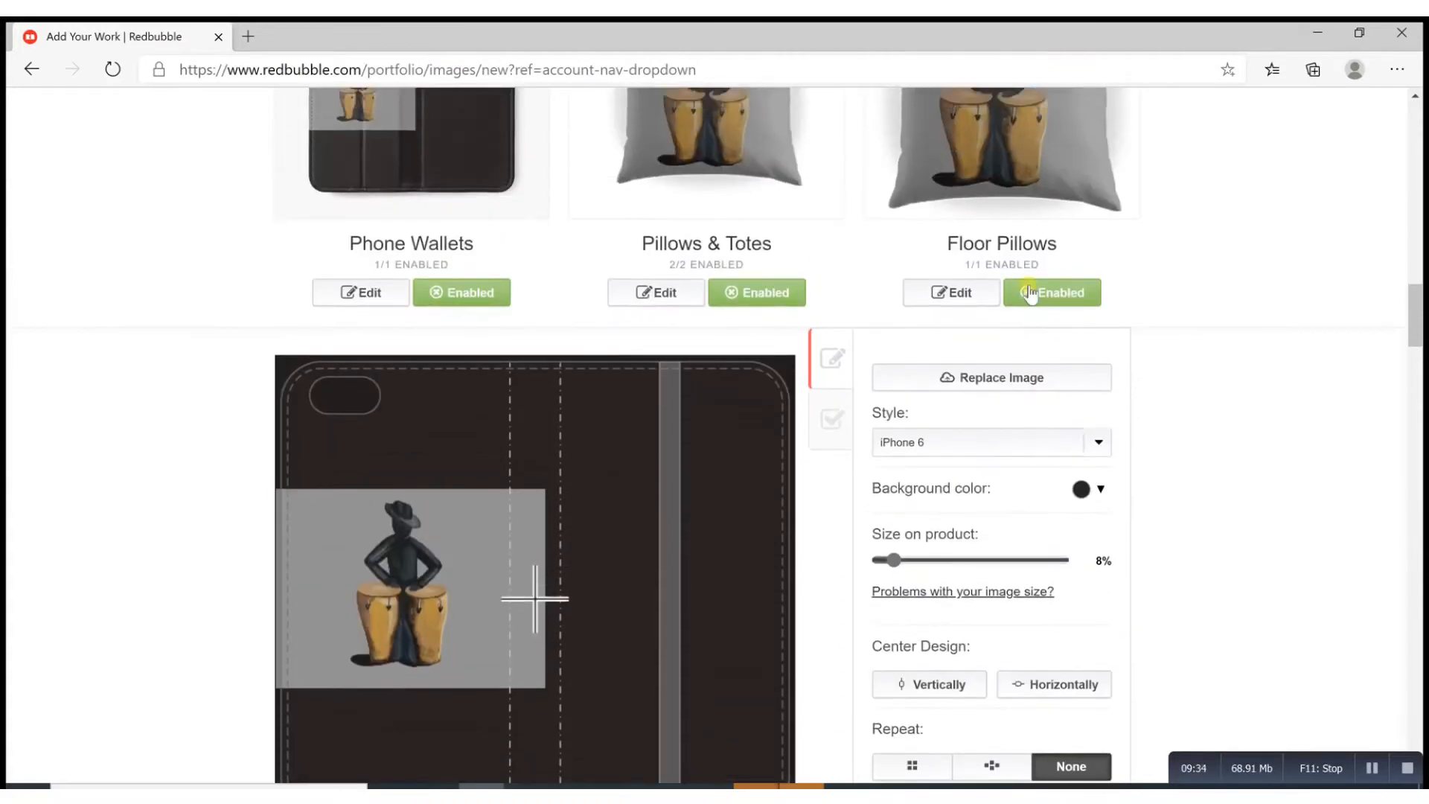
click(474, 294)
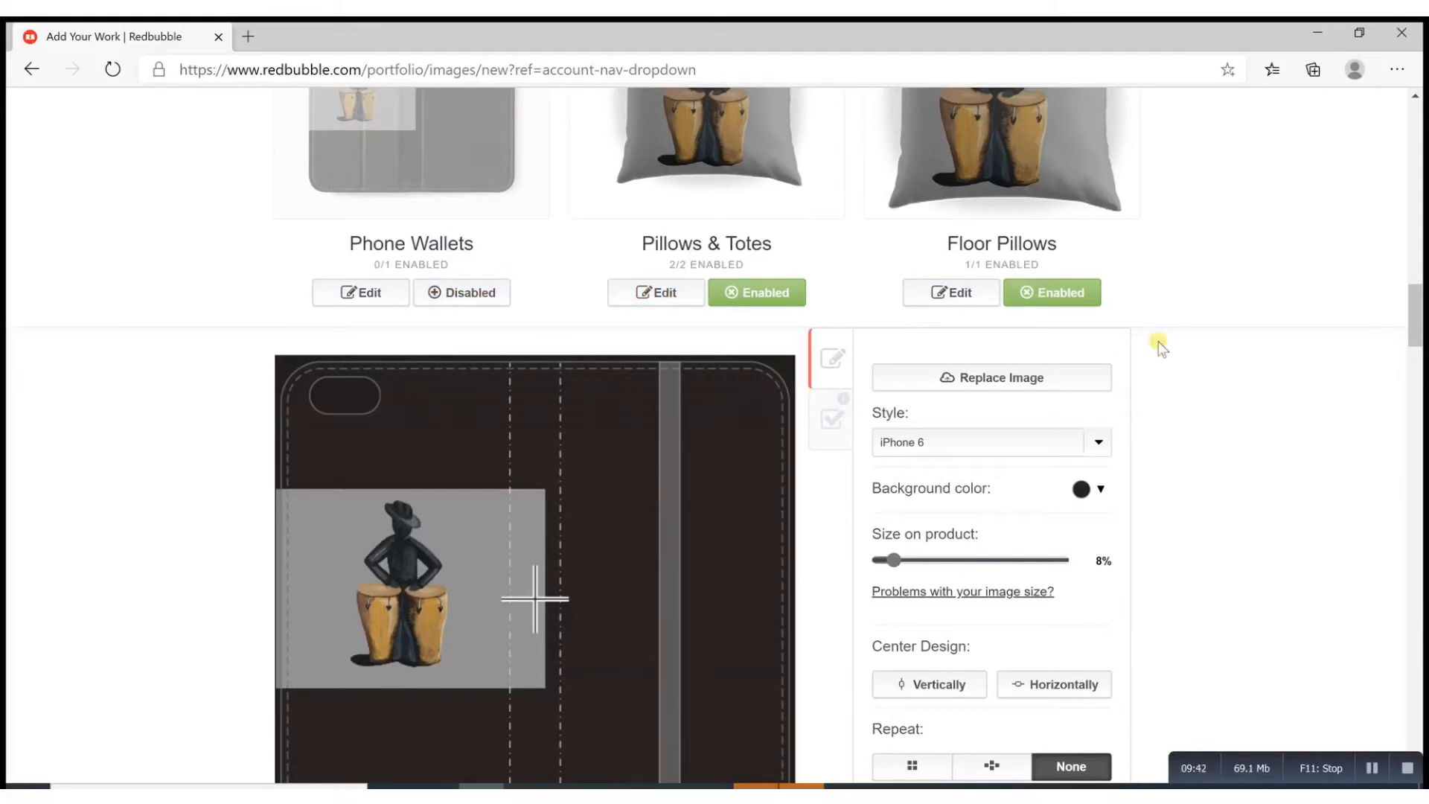
scroll(1184, 388, down, 3)
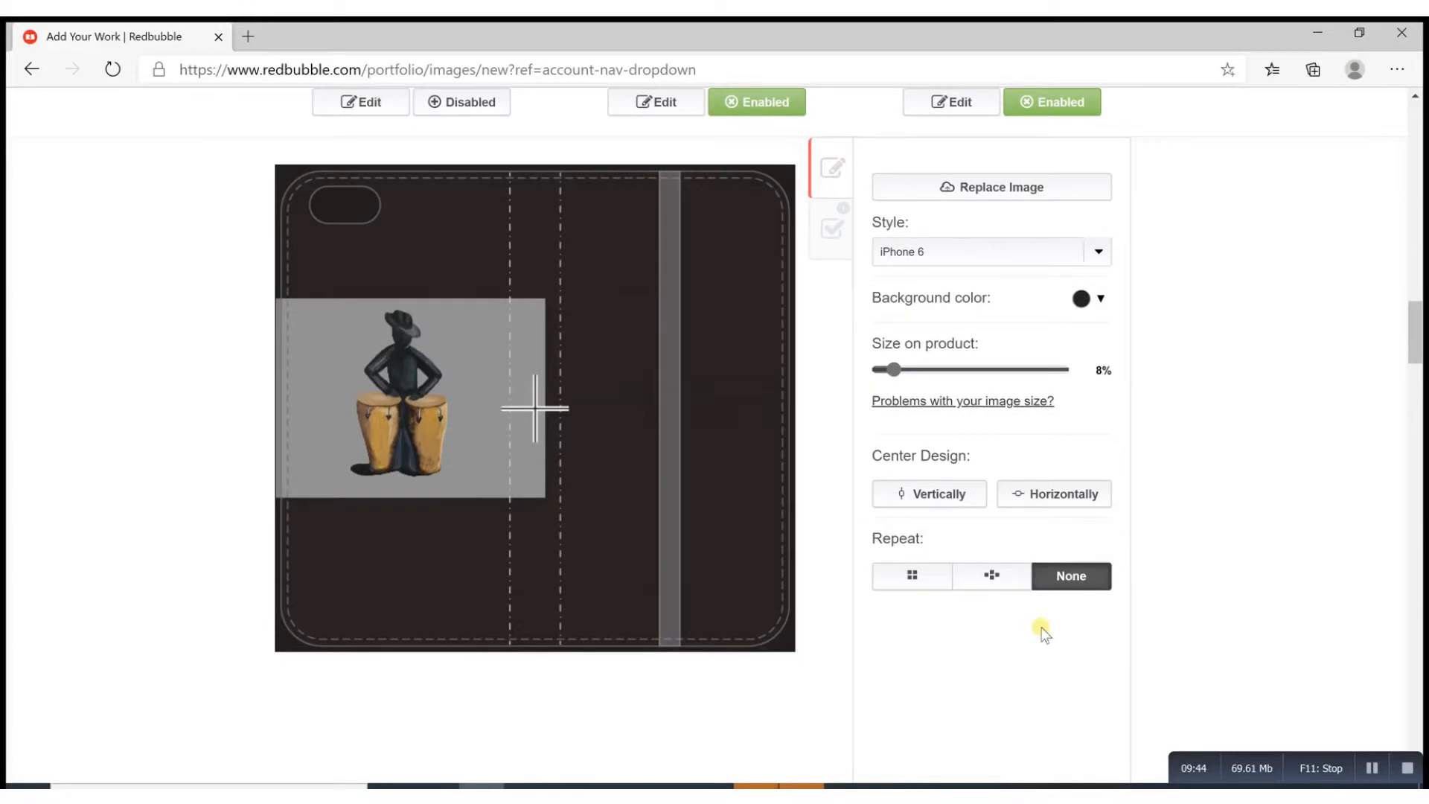
scroll(1042, 631, down, 4)
click(998, 499)
scroll(1122, 320, up, 4)
scroll(1123, 327, up, 5)
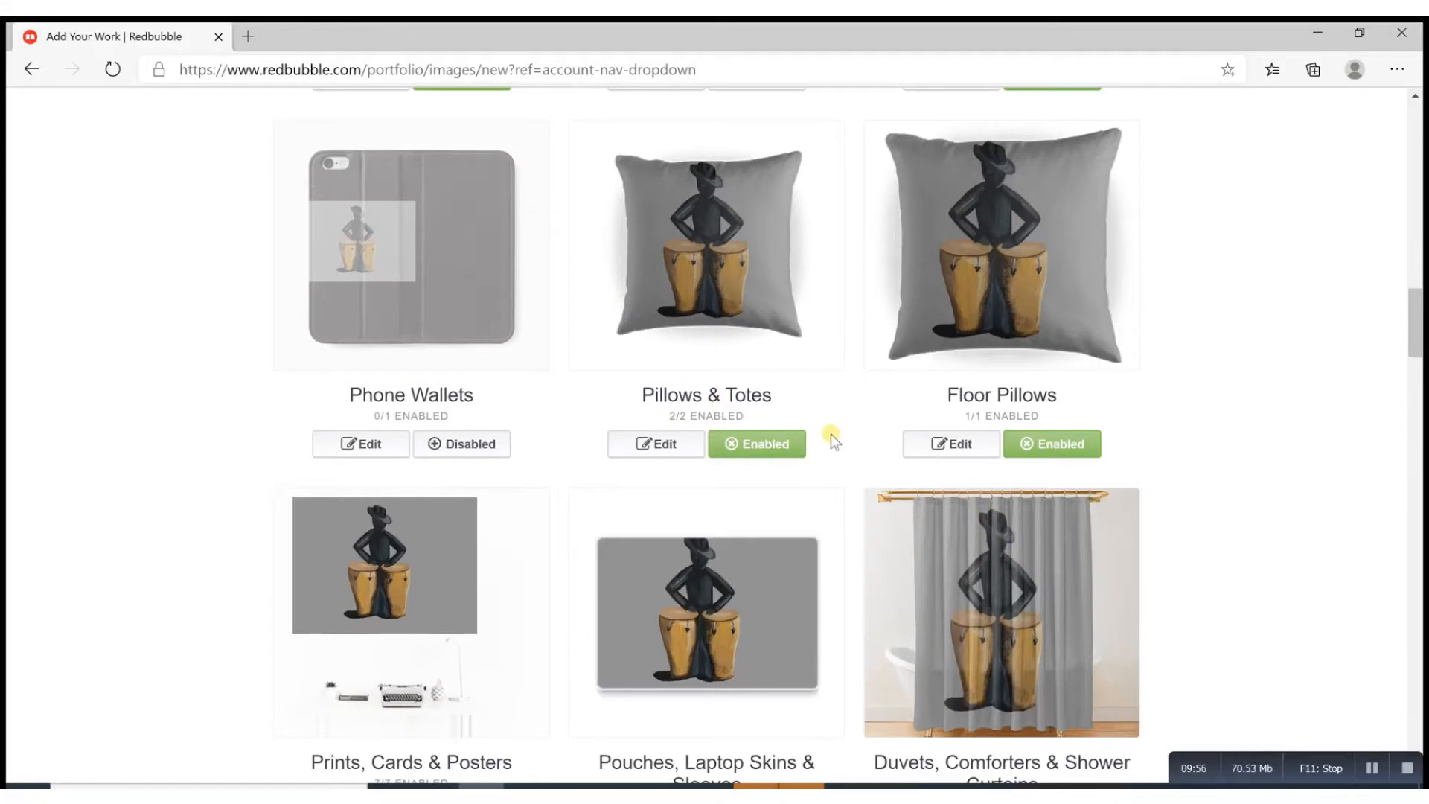
Open Pouches, Laptop Skins & Sleeves for editing, check the availability and markup settings, and apply the changes
scroll(830, 439, down, 4)
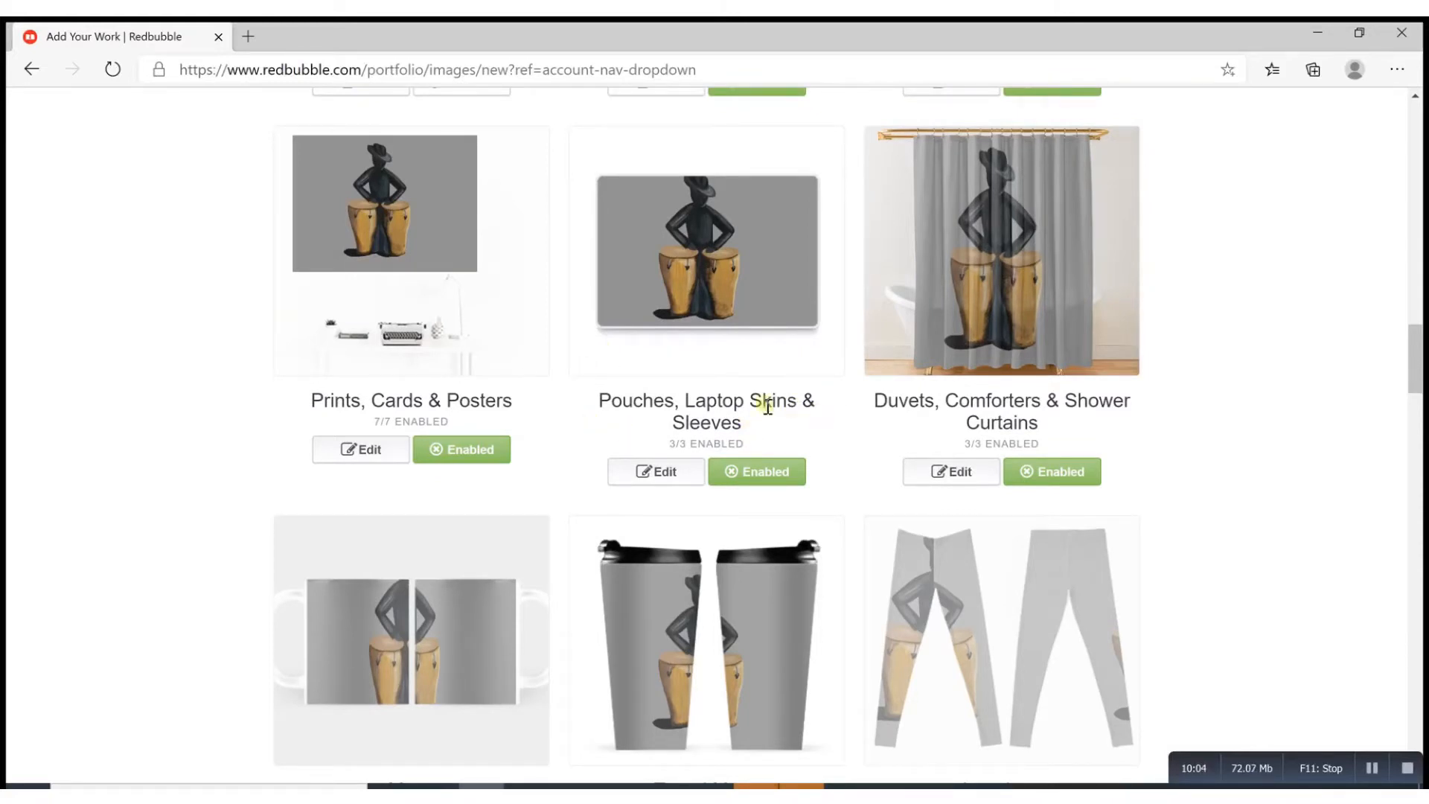
click(679, 473)
scroll(955, 412, down, 4)
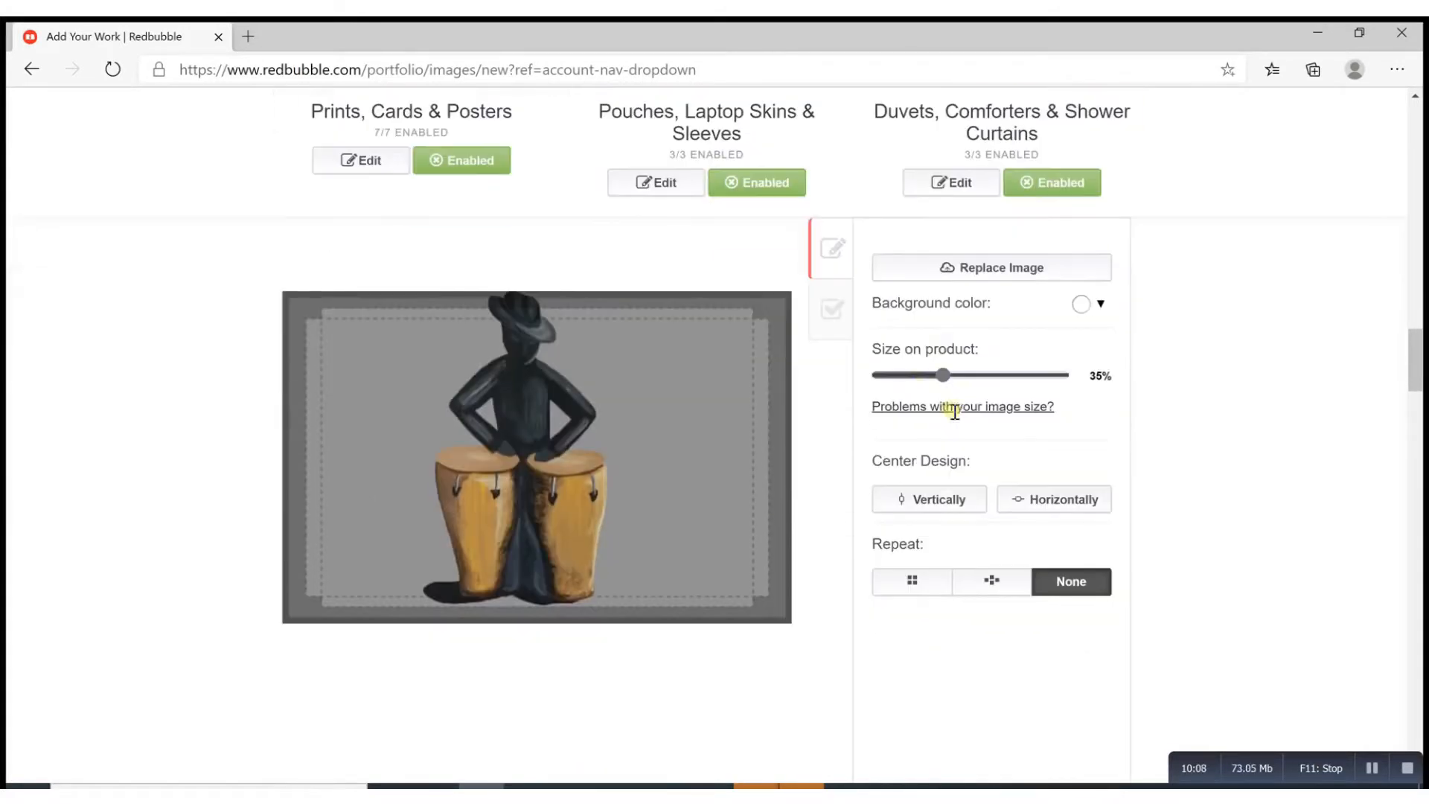
click(834, 314)
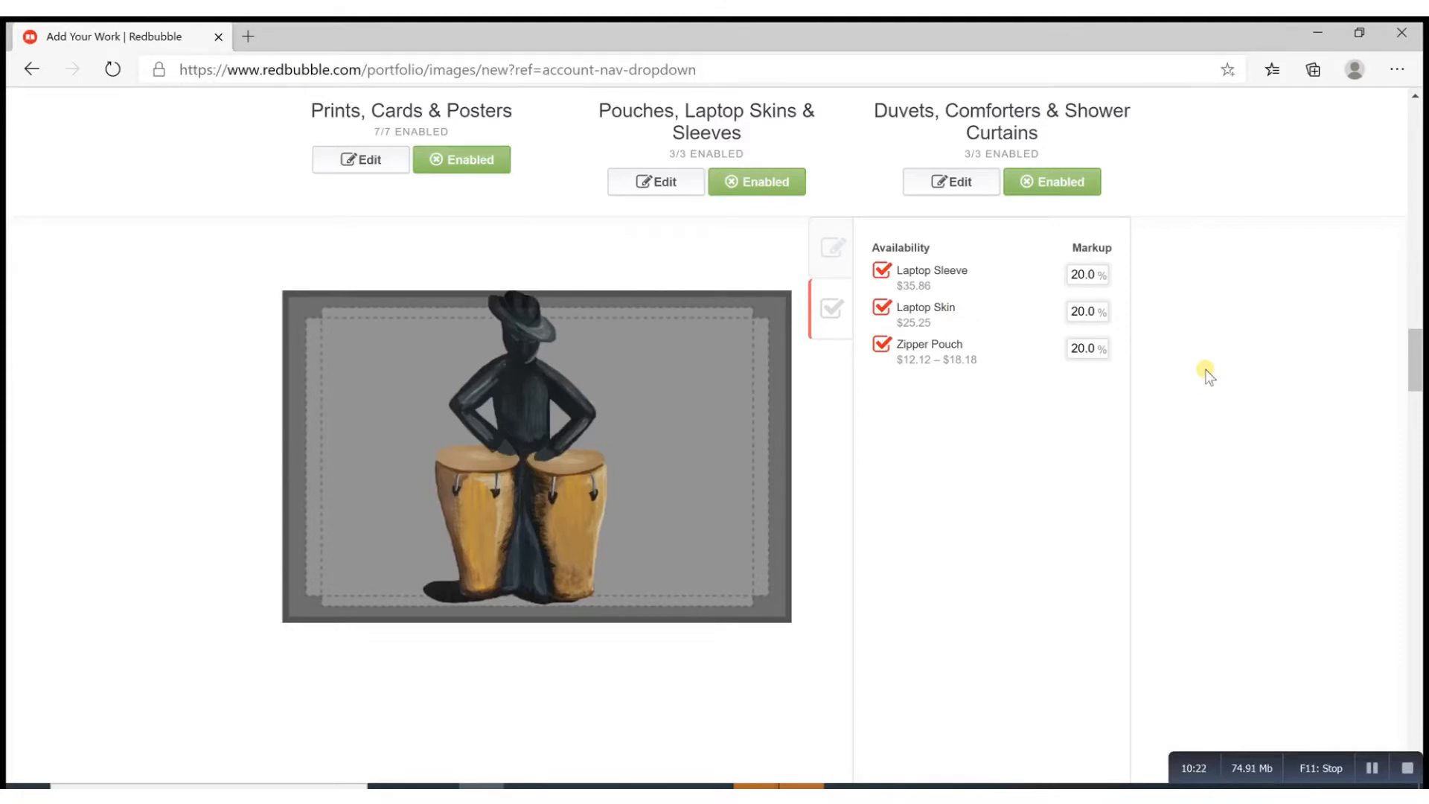
scroll(1206, 382, down, 3)
click(1018, 615)
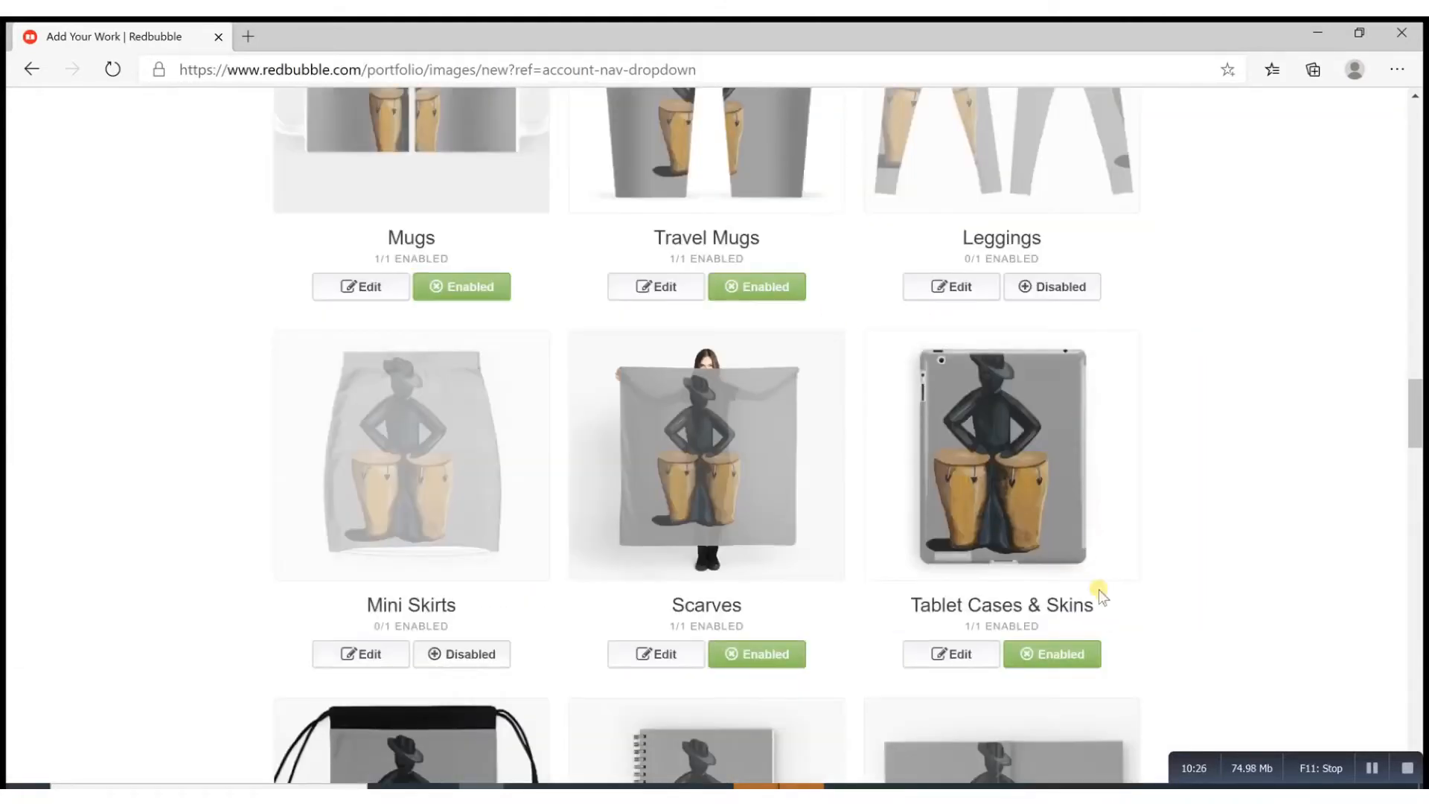
Go through the remaining product previews and open Socks for editing
scroll(1099, 589, down, 3)
scroll(1099, 590, down, 8)
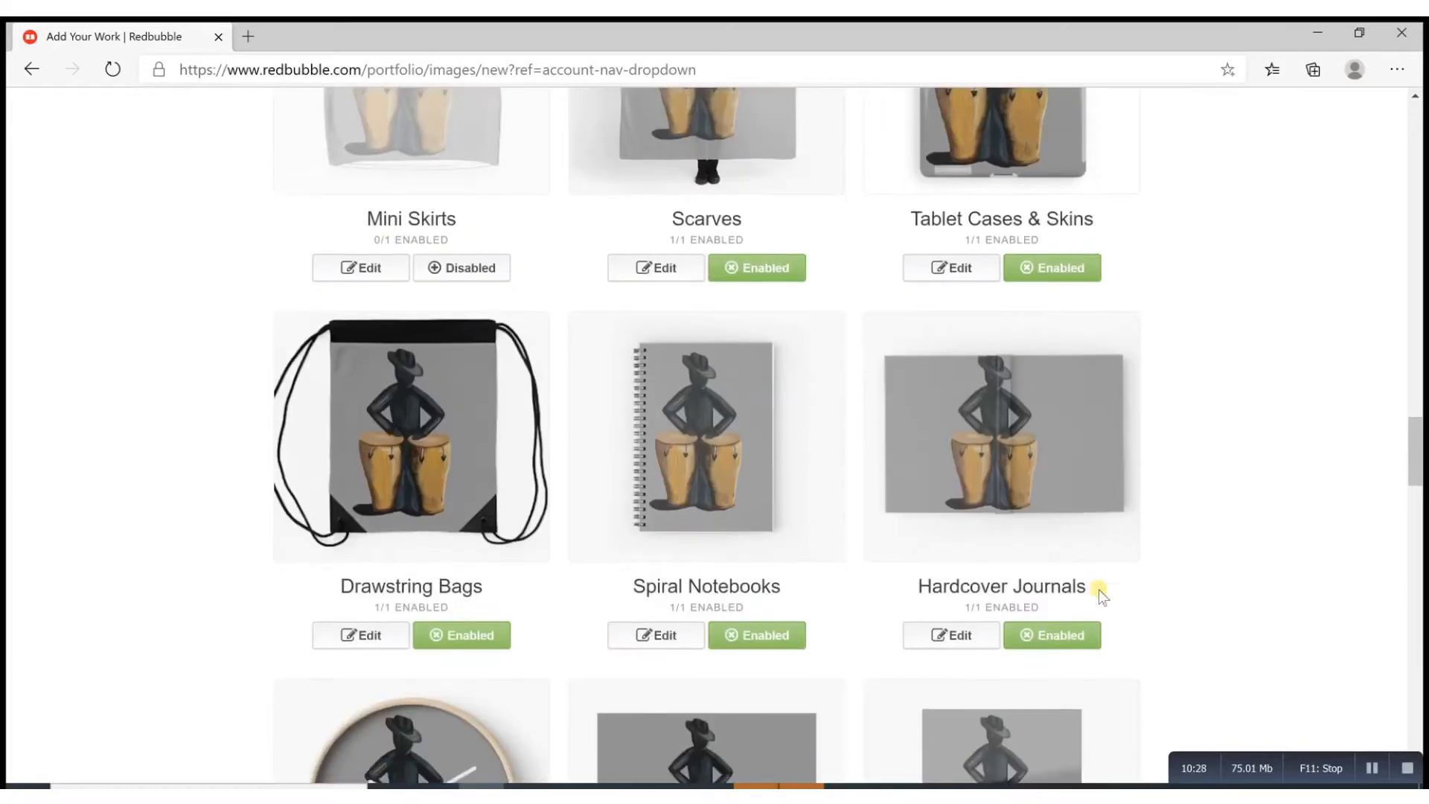
scroll(1099, 590, down, 5)
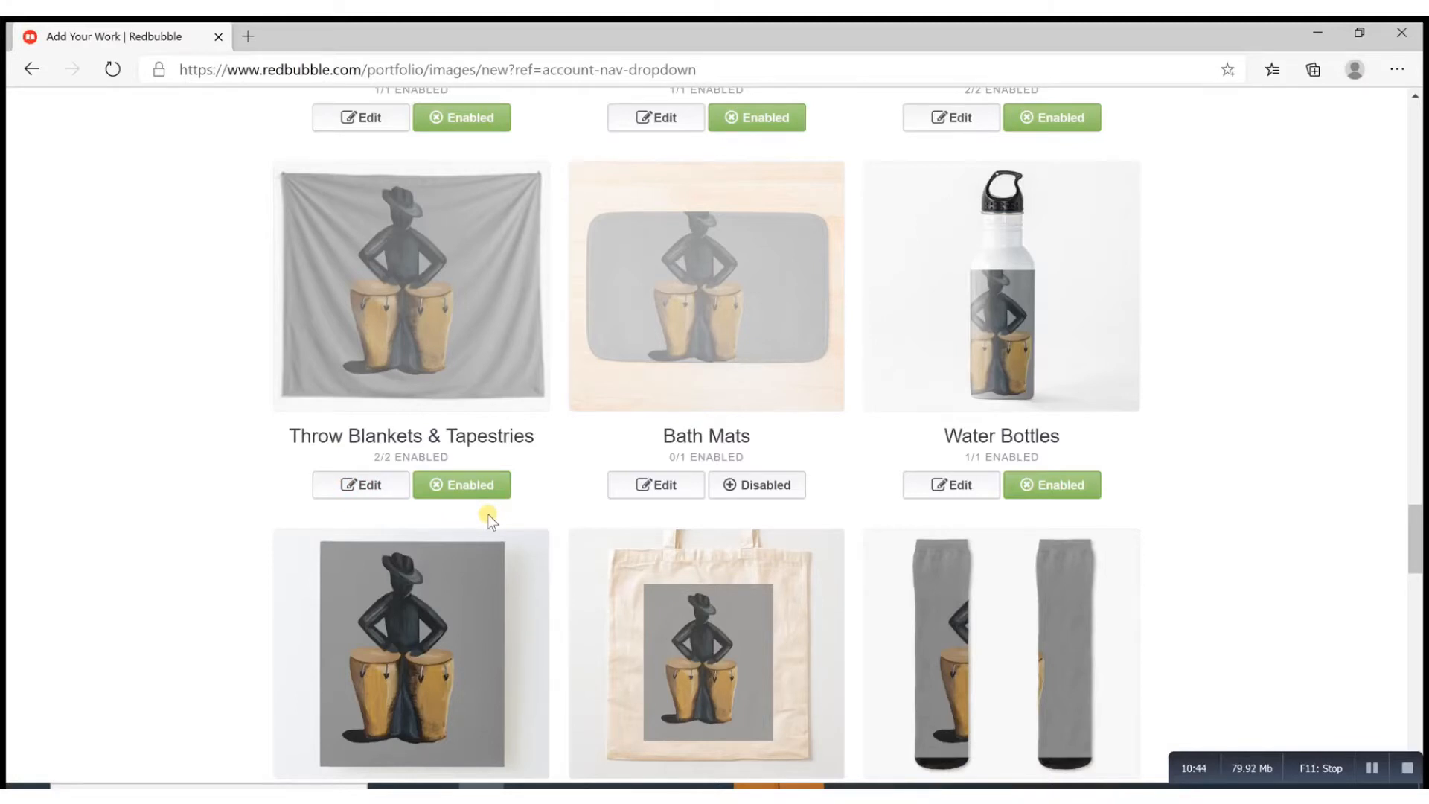
scroll(488, 513, down, 1)
scroll(488, 519, down, 2)
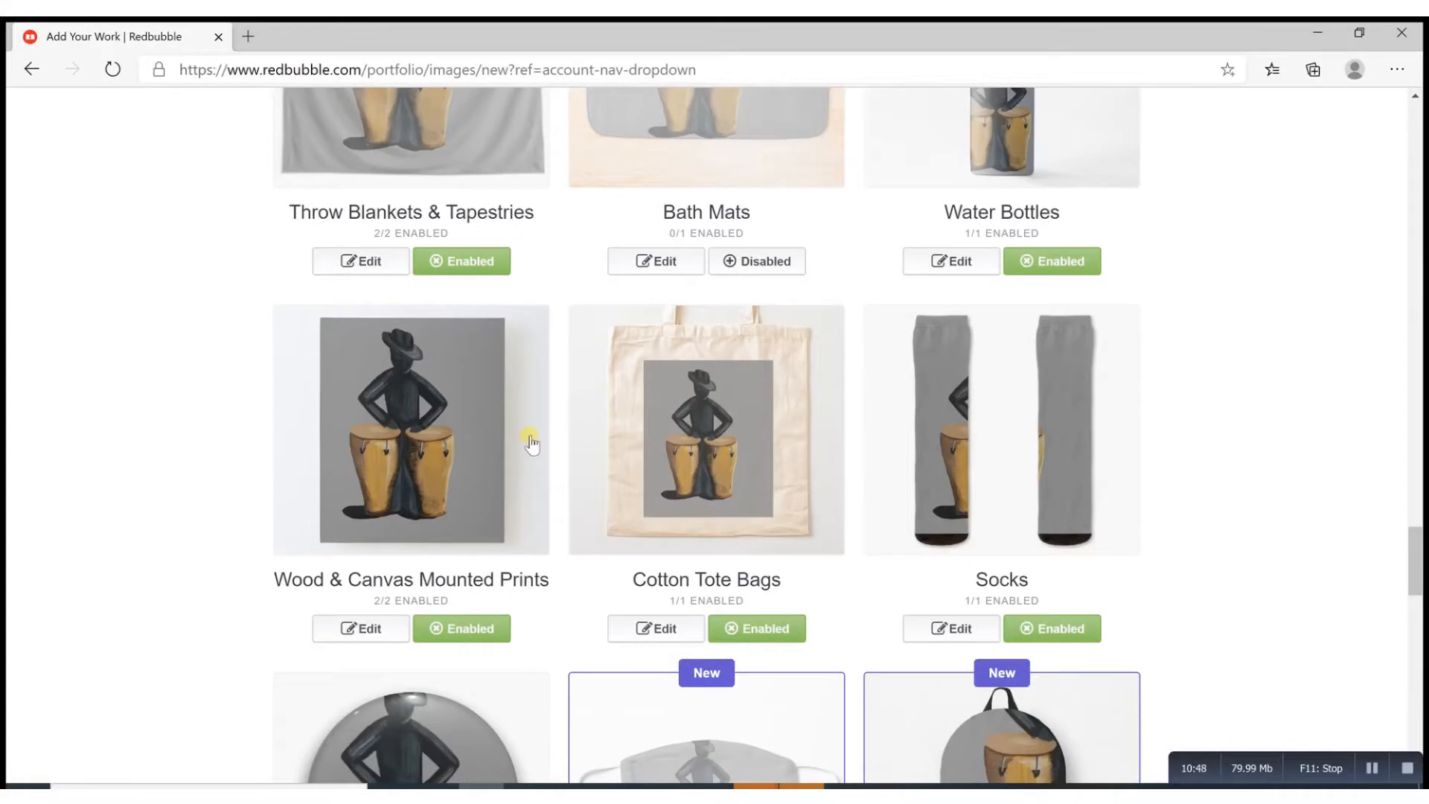
scroll(530, 442, down, 2)
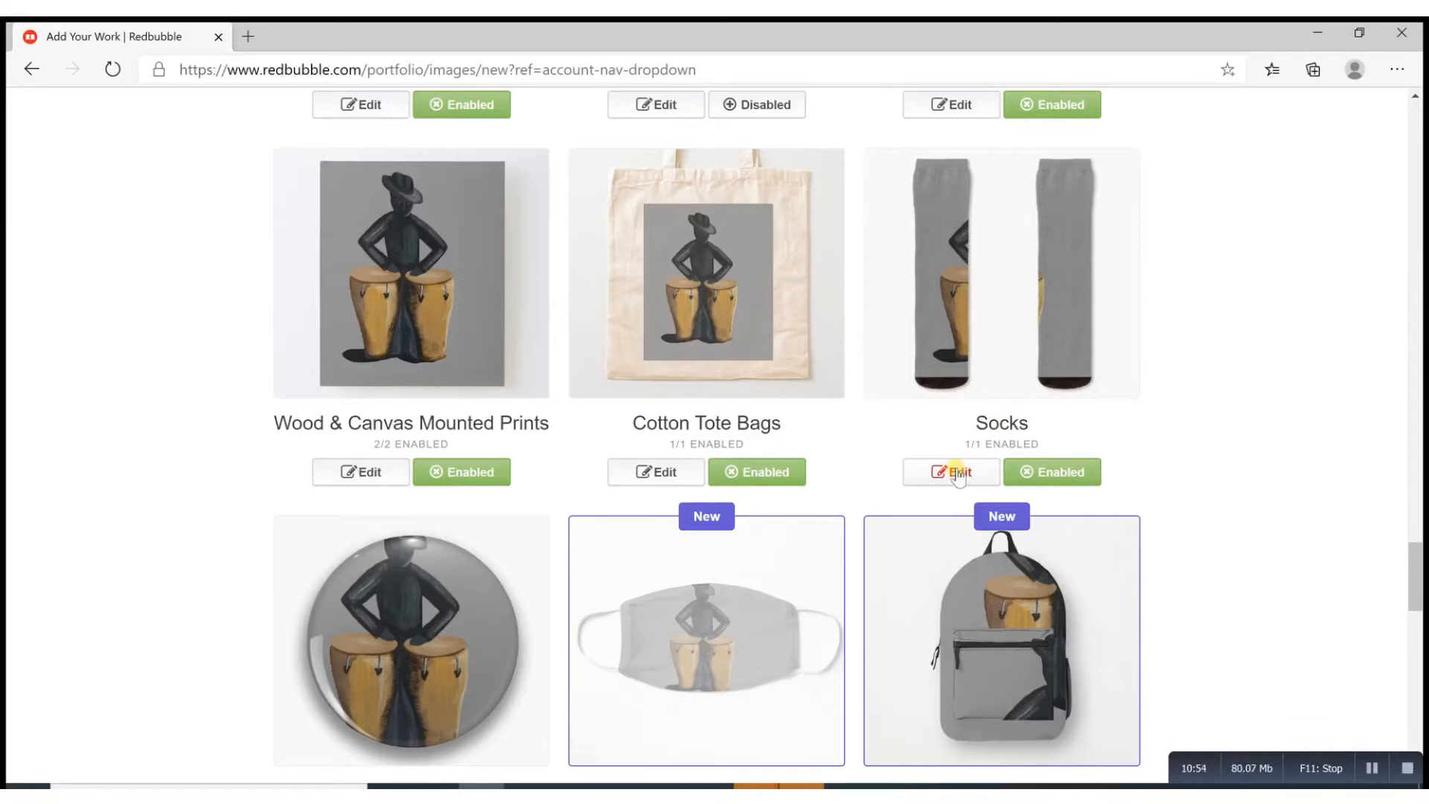
click(959, 473)
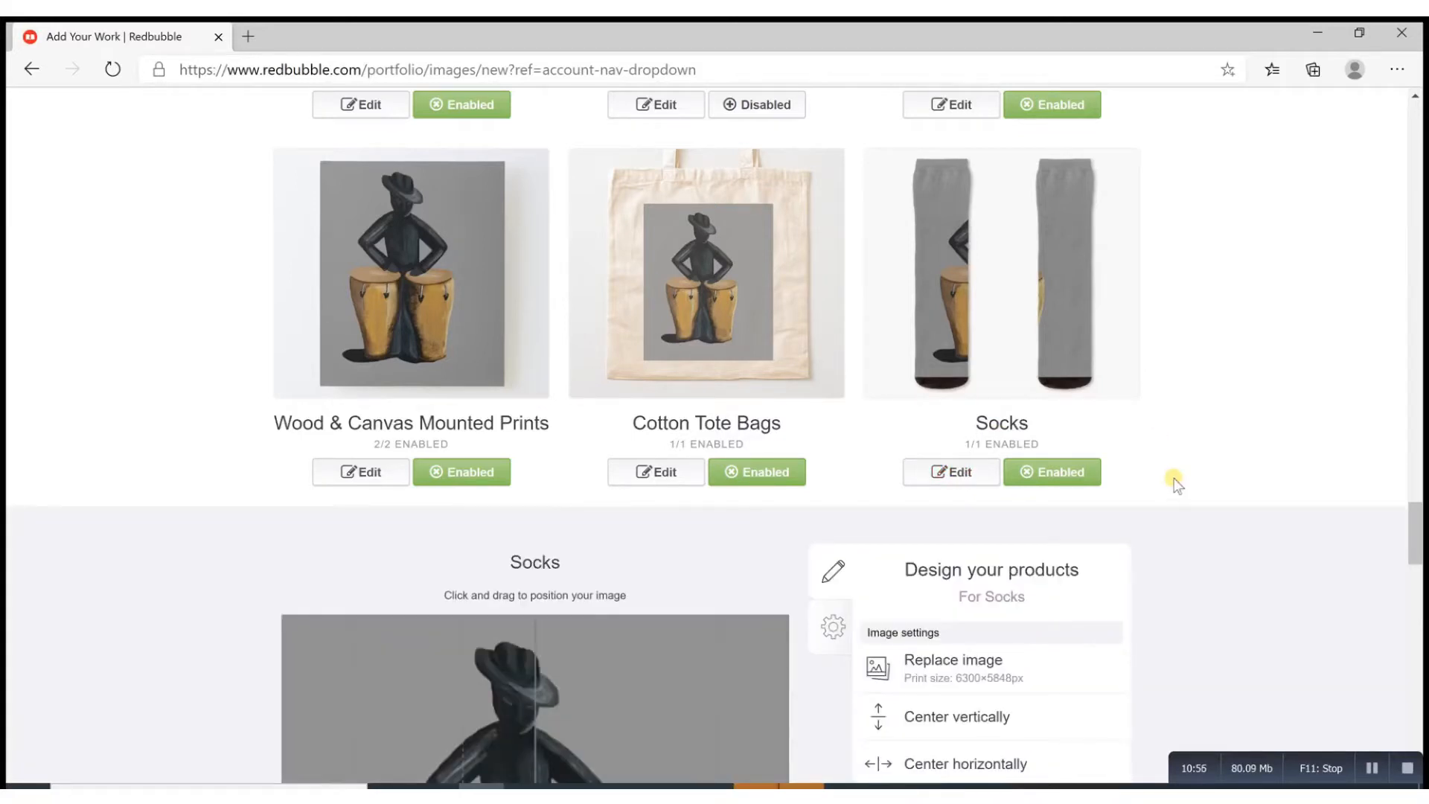
scroll(1173, 484, down, 4)
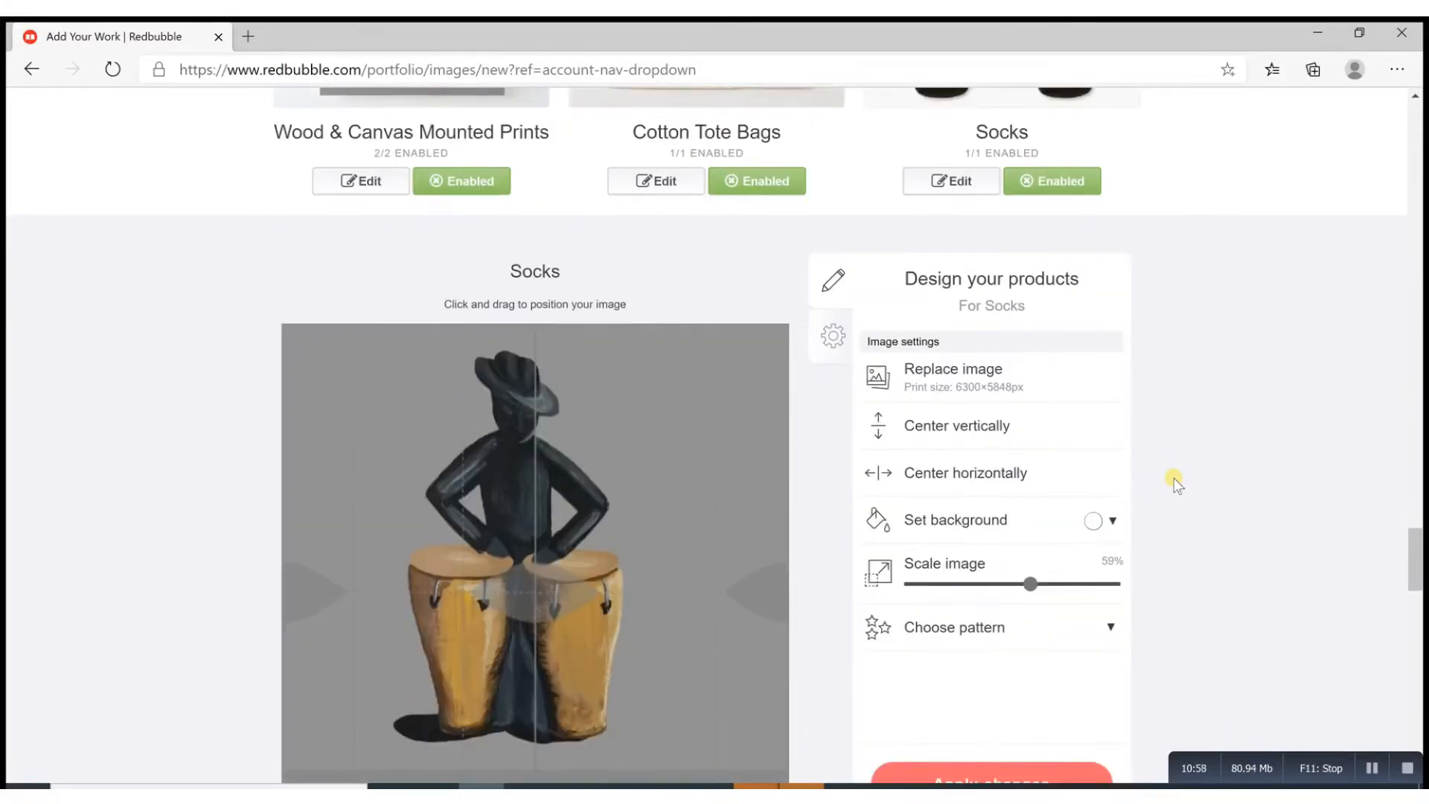
scroll(1174, 478, down, 1)
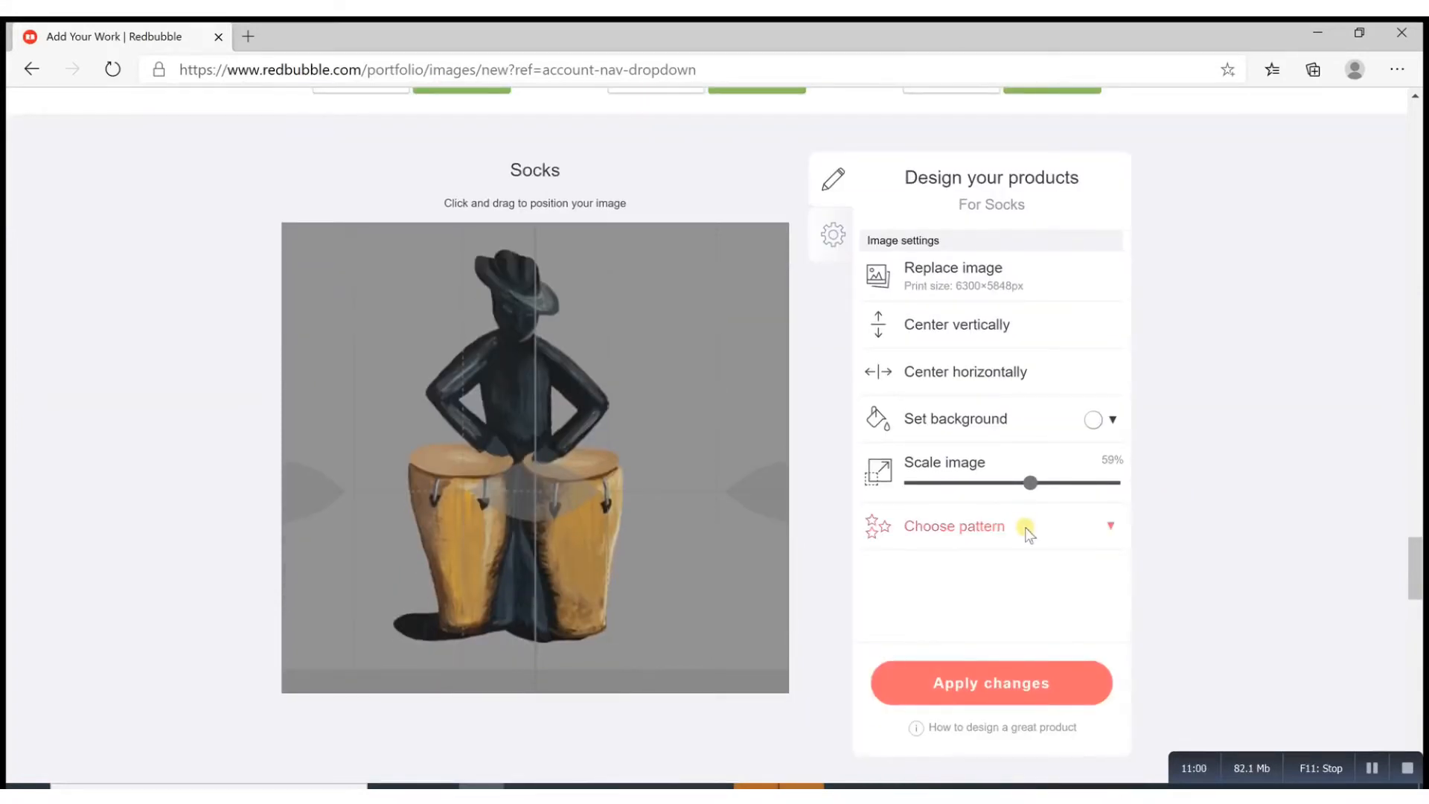
Apply the offset grid pattern to the socks at 9% scale and shift it so the figures sit differently on each sock
click(1025, 527)
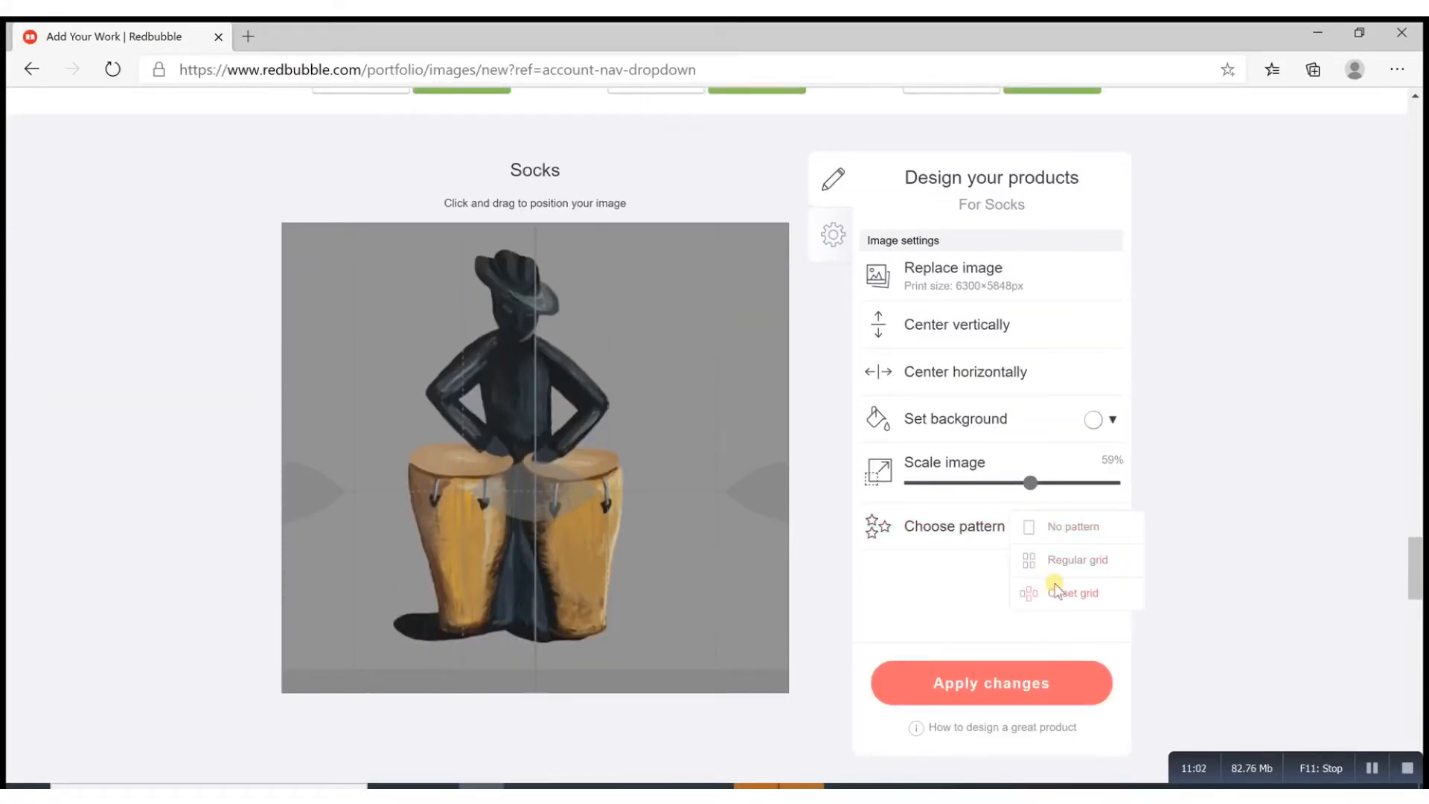
click(1055, 590)
drag(1030, 482, 930, 483)
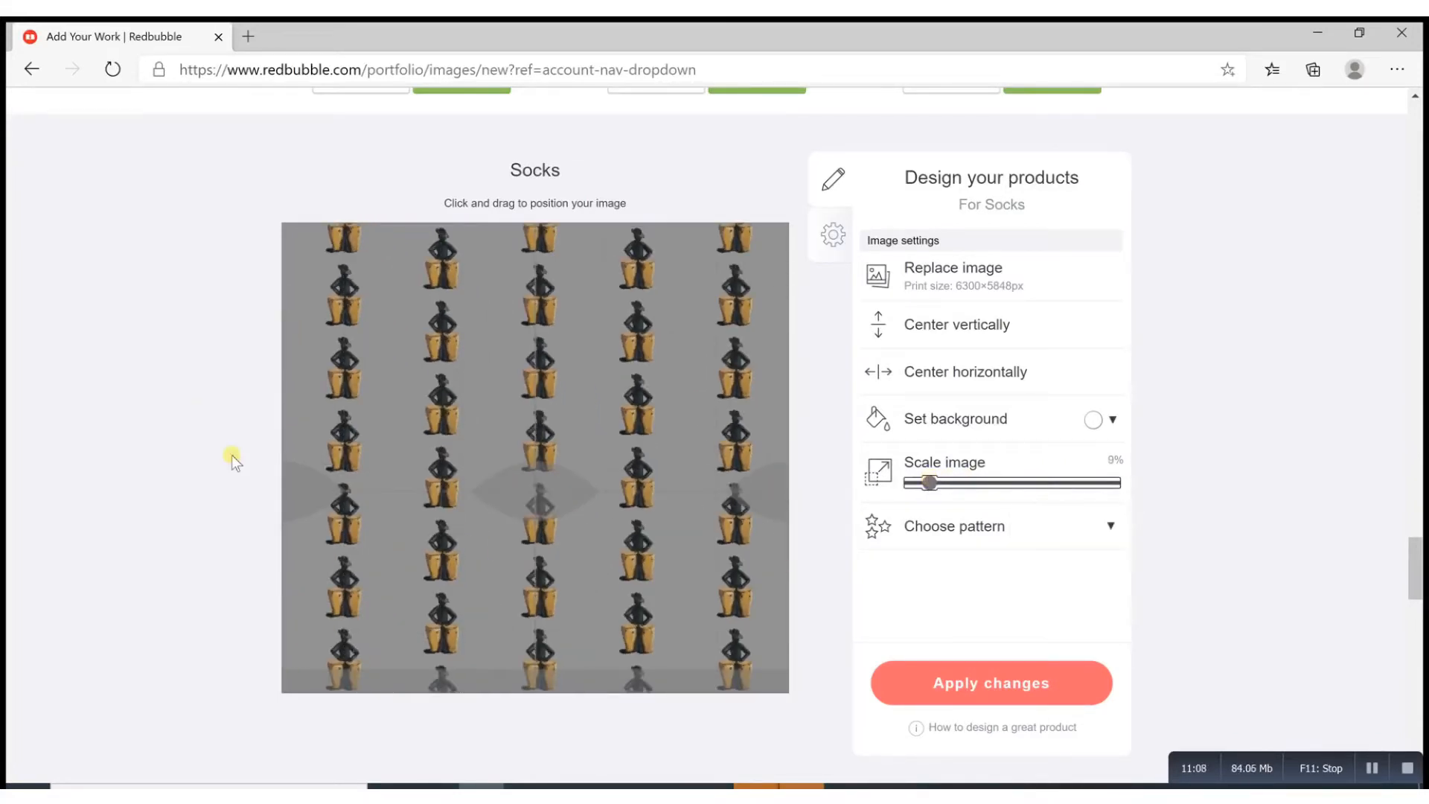
drag(408, 578, 475, 583)
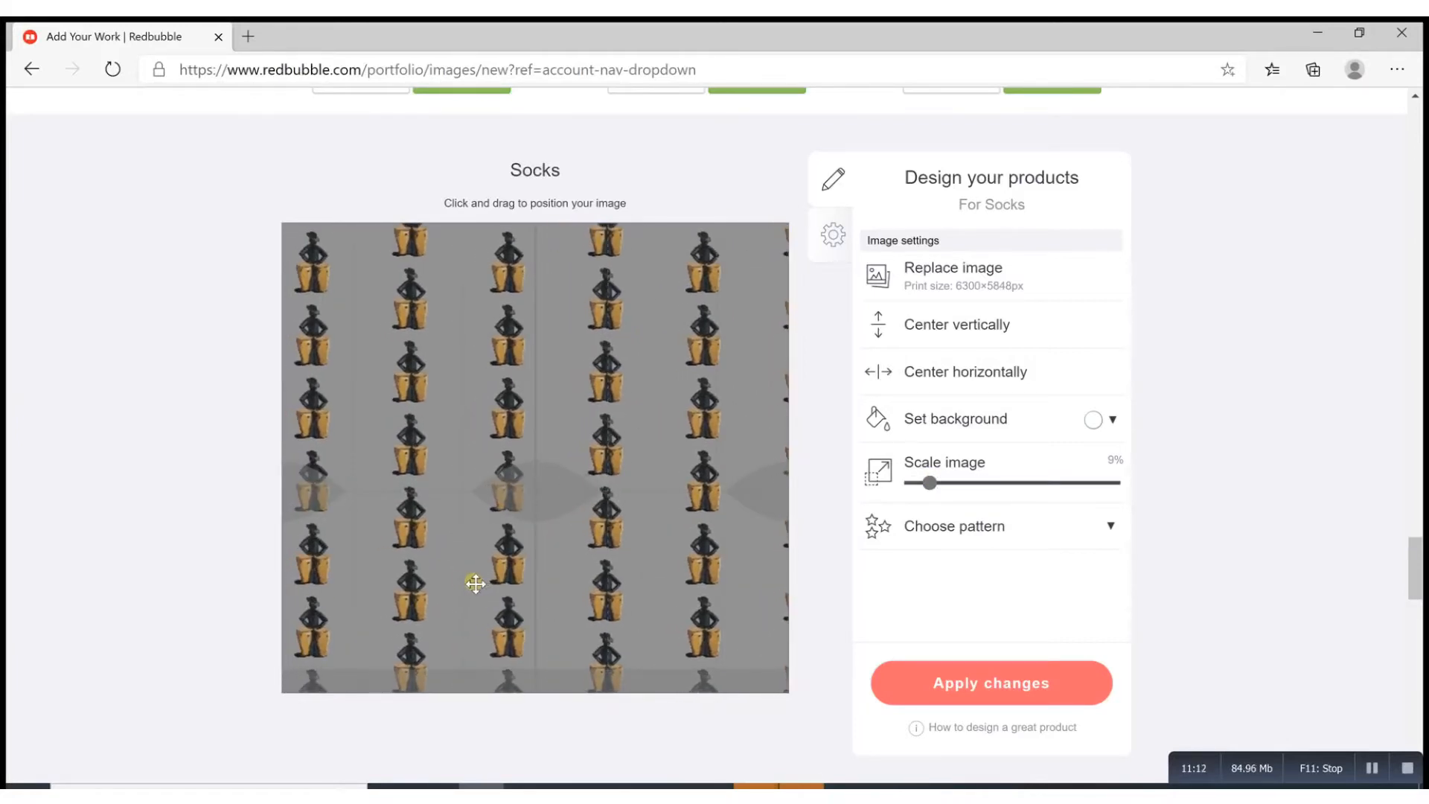
scroll(726, 544, up, 5)
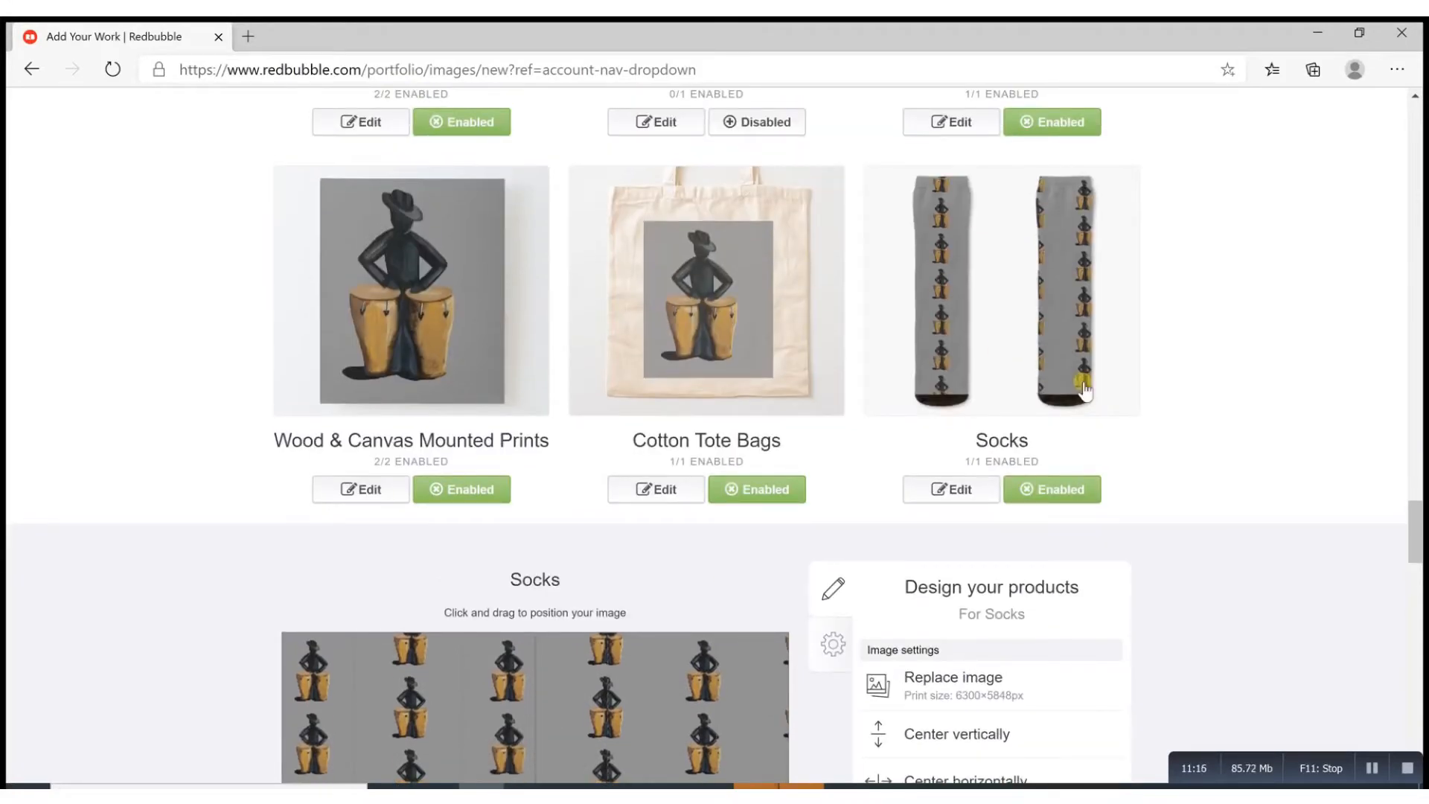
scroll(1084, 384, down, 3)
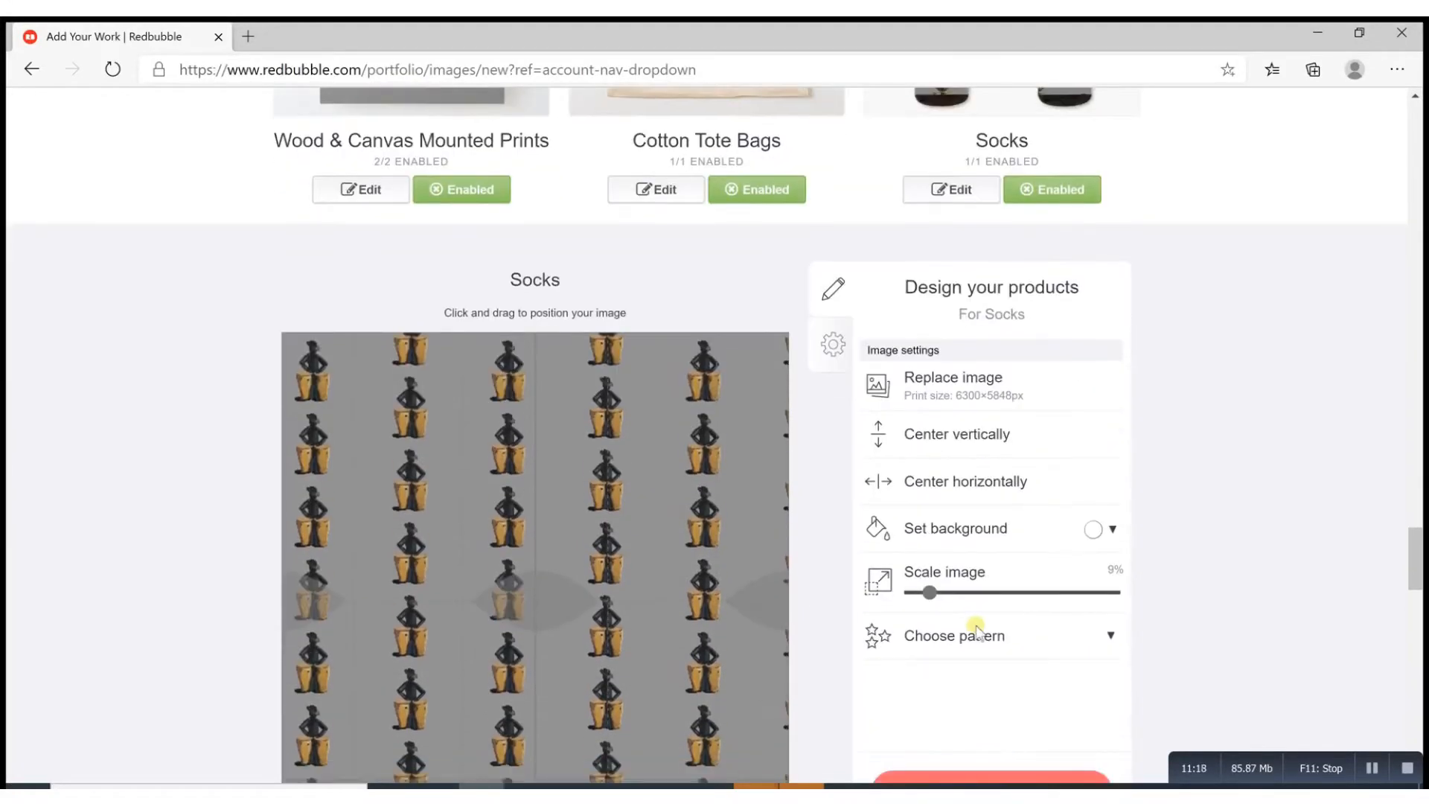
Reduce the sock pattern's scale to 6%, reposition it for two columns of figures per sock, and check the preview
drag(926, 593, 926, 594)
drag(644, 585, 662, 589)
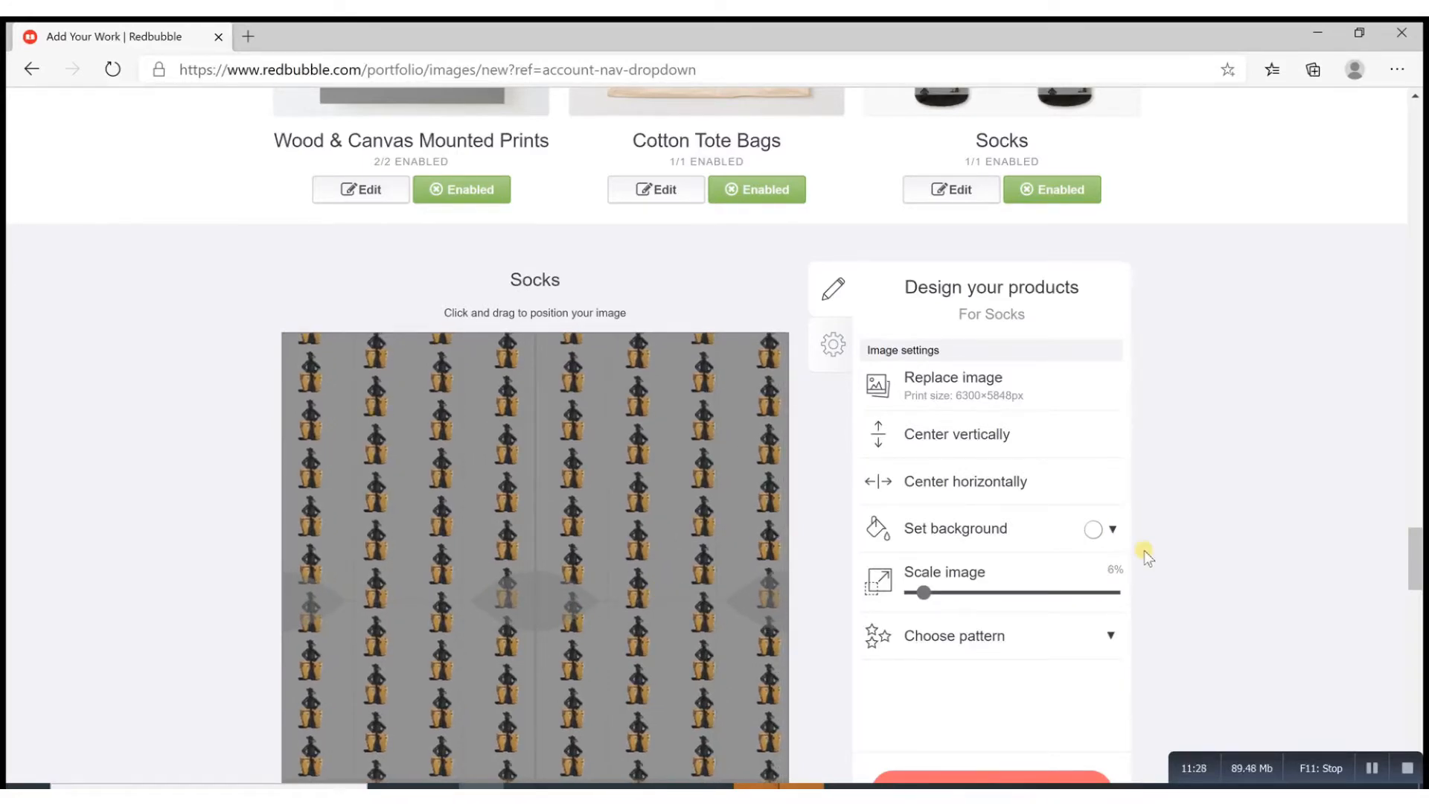
scroll(1144, 551, up, 3)
scroll(1145, 551, up, 2)
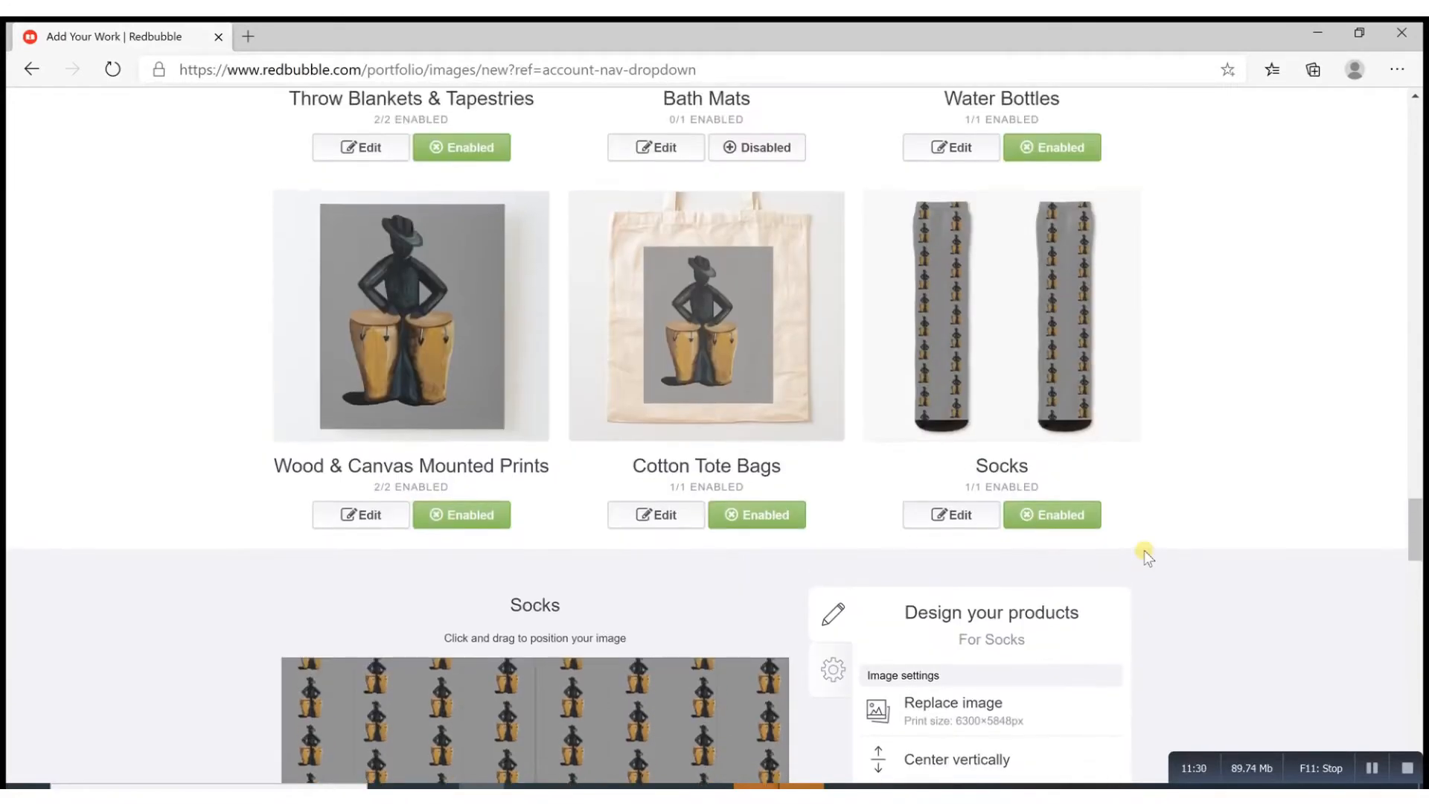
scroll(791, 584, down, 5)
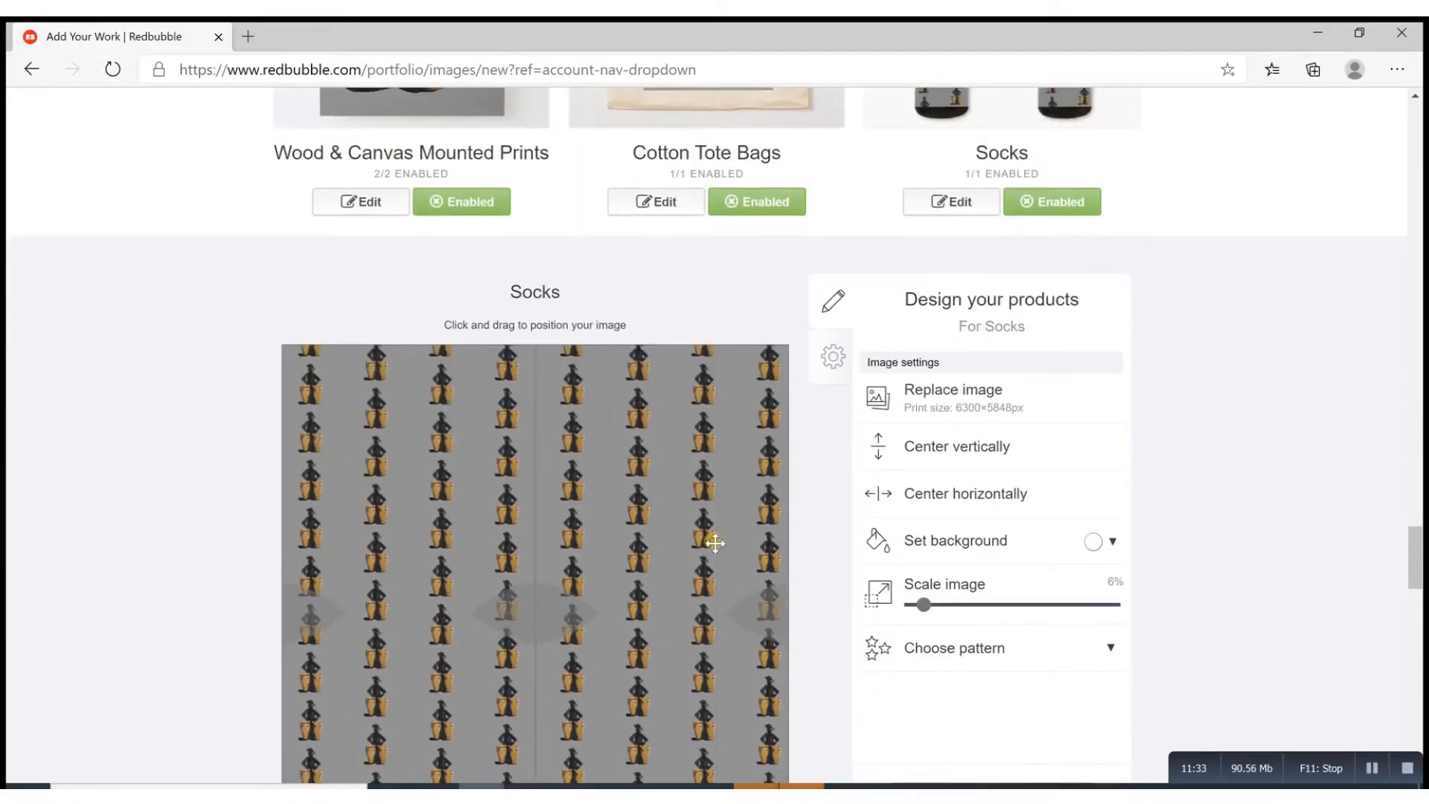
Shift the sock pattern sideways to run one column of figures down each sock's middle, and check the preview
drag(715, 543, 678, 543)
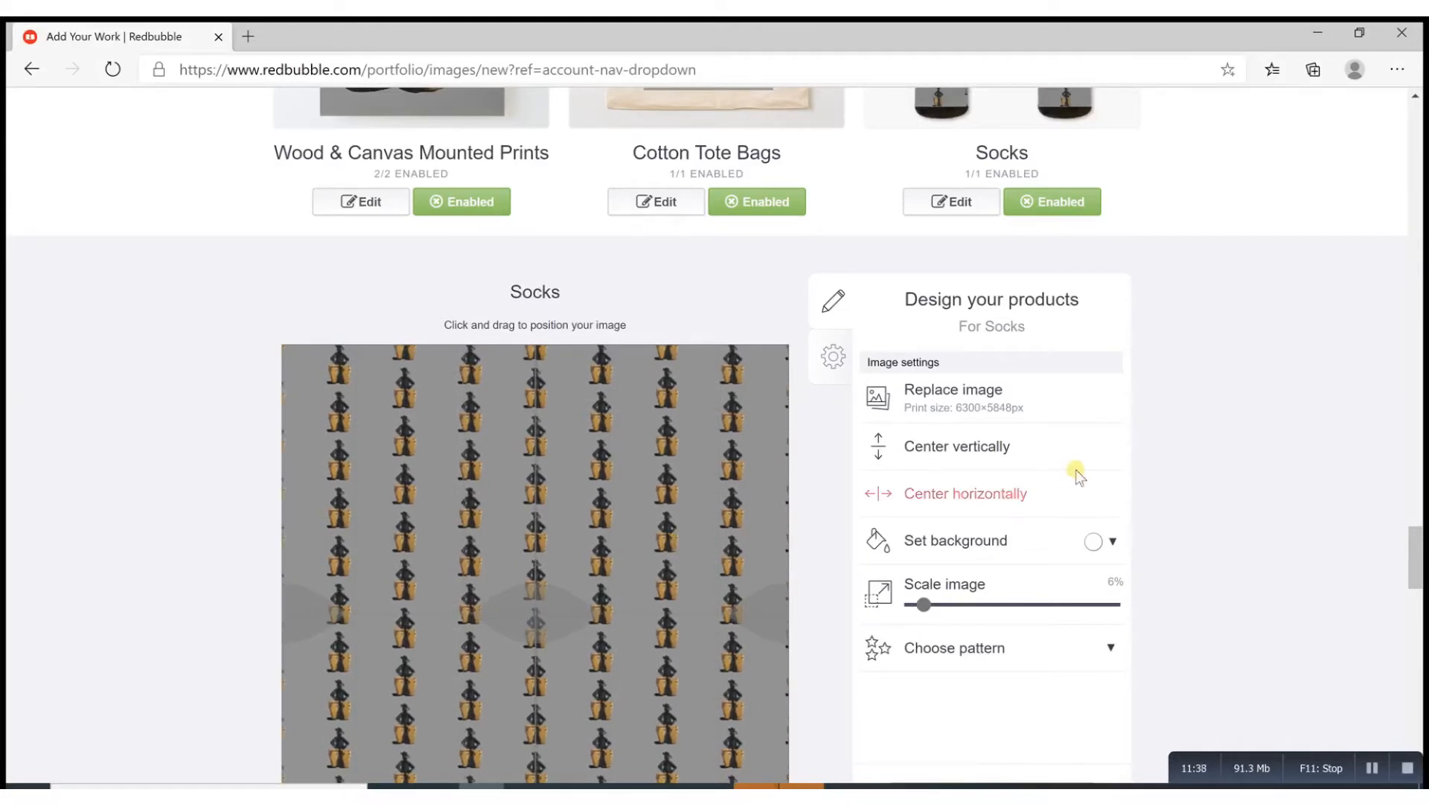
scroll(1202, 494, down, 1)
scroll(1201, 494, up, 1)
scroll(1201, 495, up, 4)
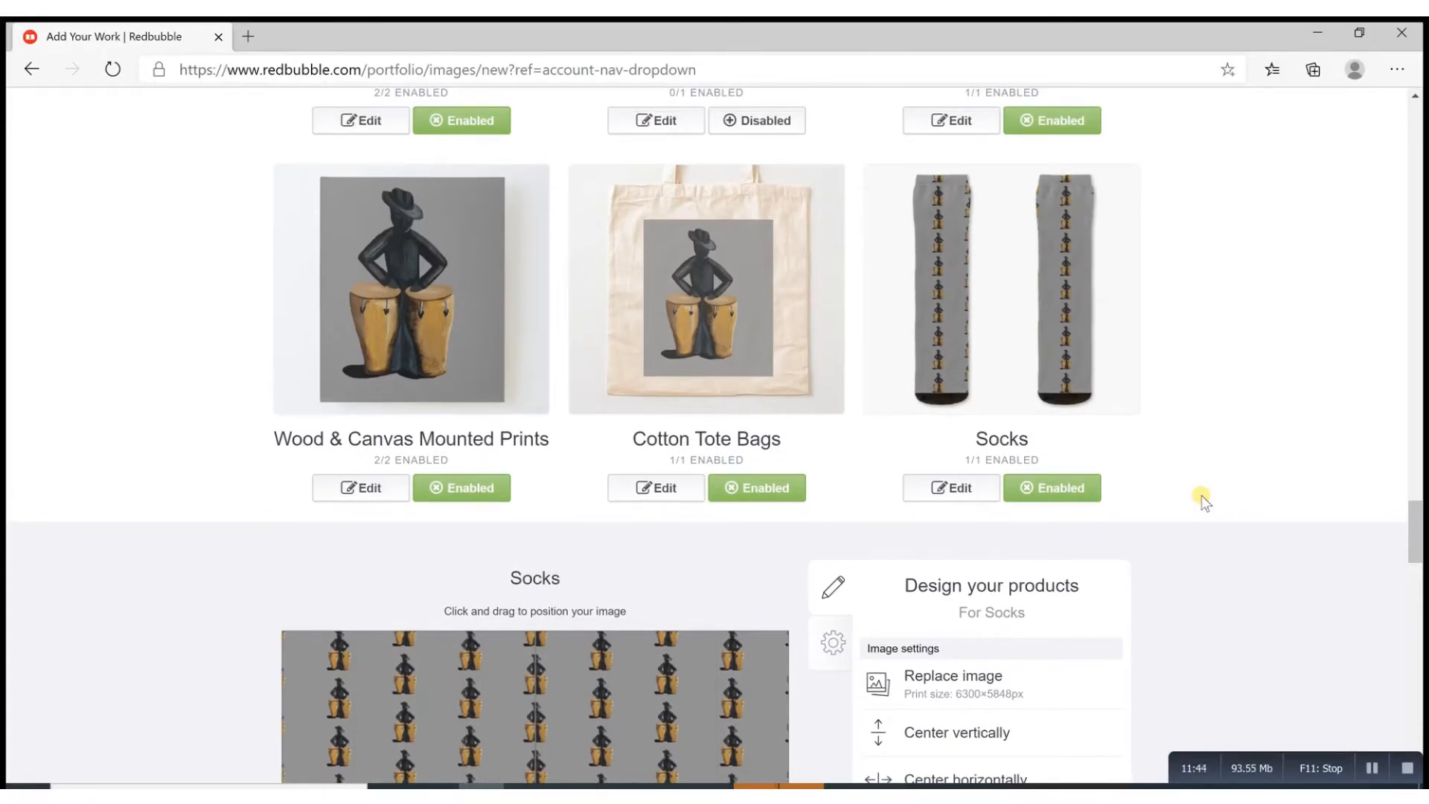
scroll(1202, 494, down, 1)
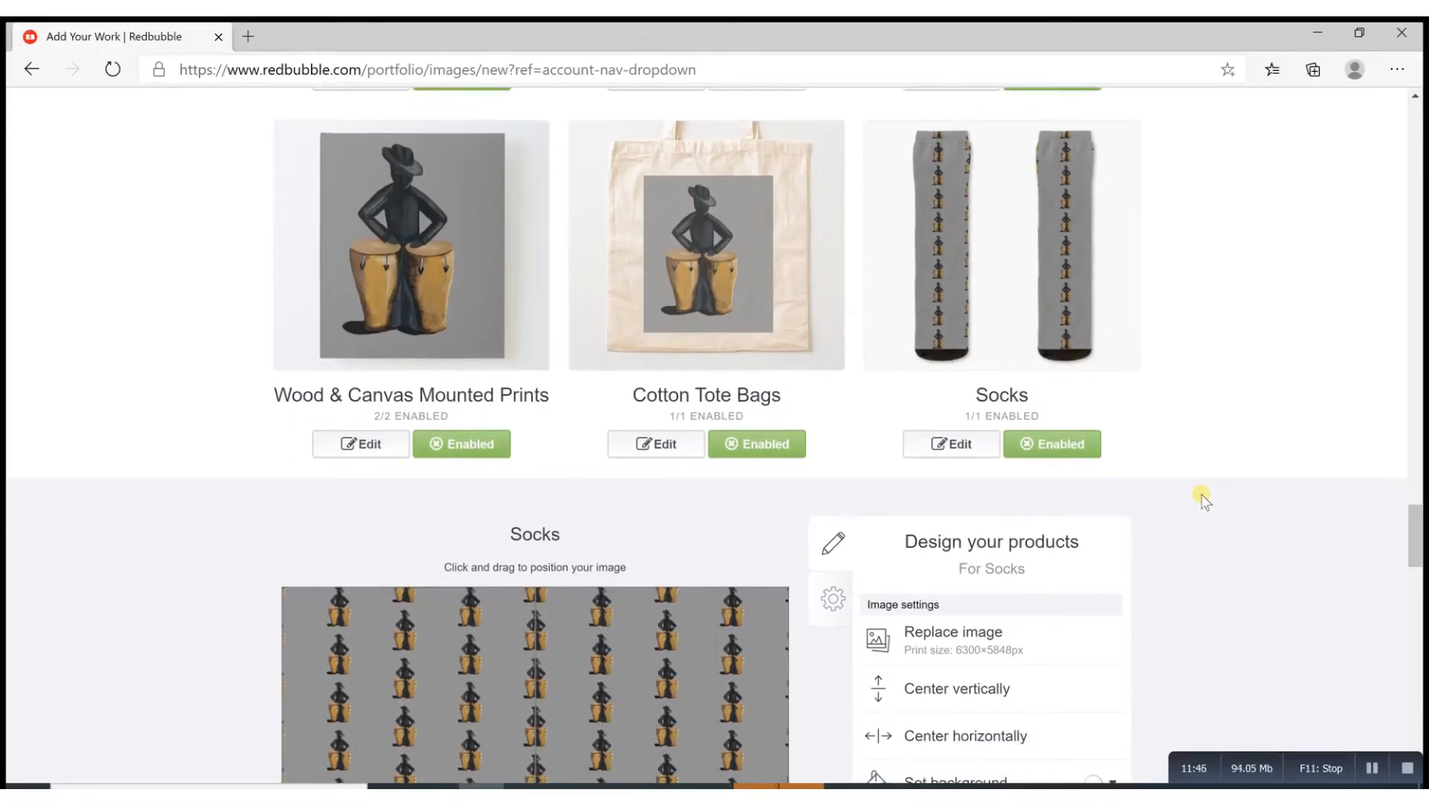
scroll(1202, 494, down, 1)
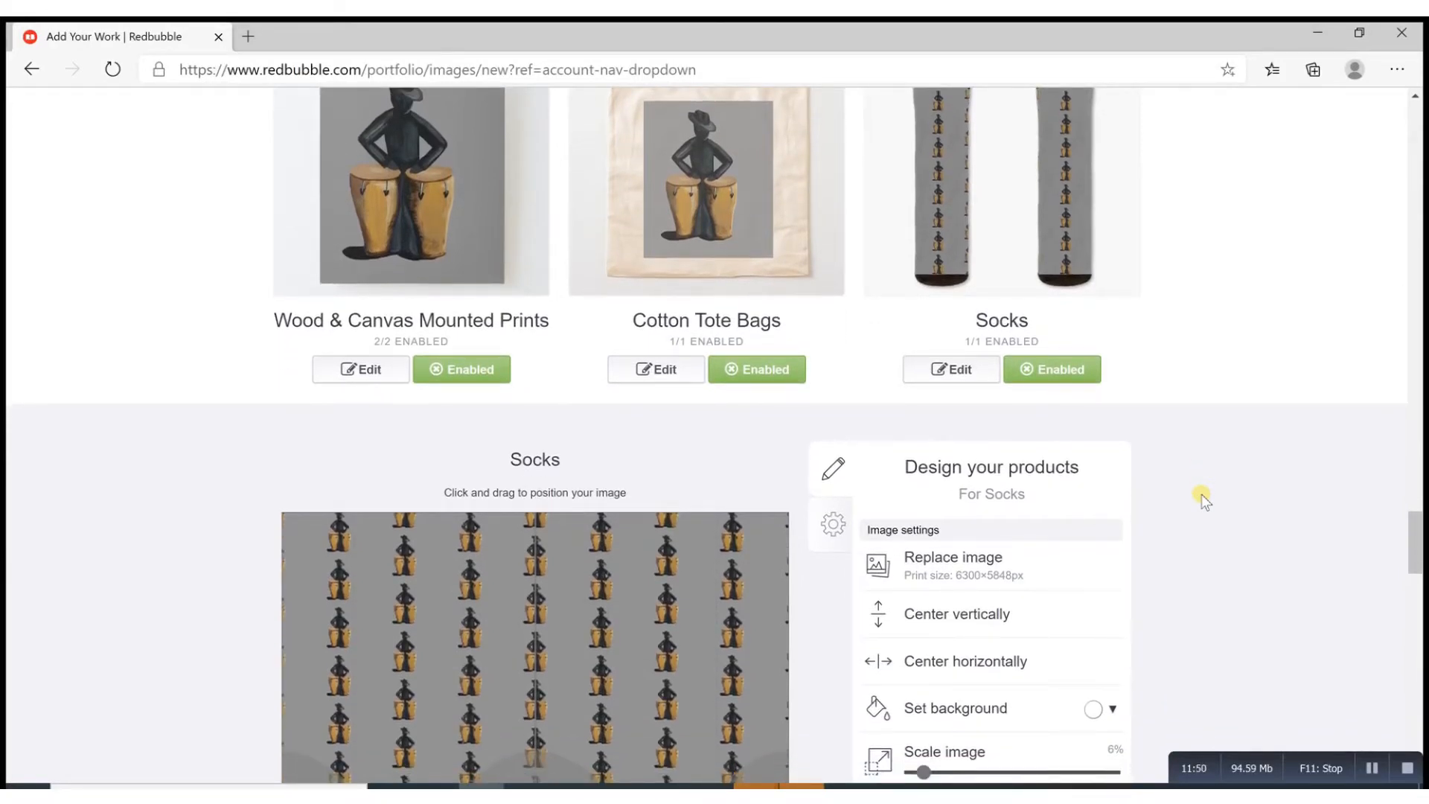
scroll(1158, 534, down, 1)
scroll(1158, 534, down, 2)
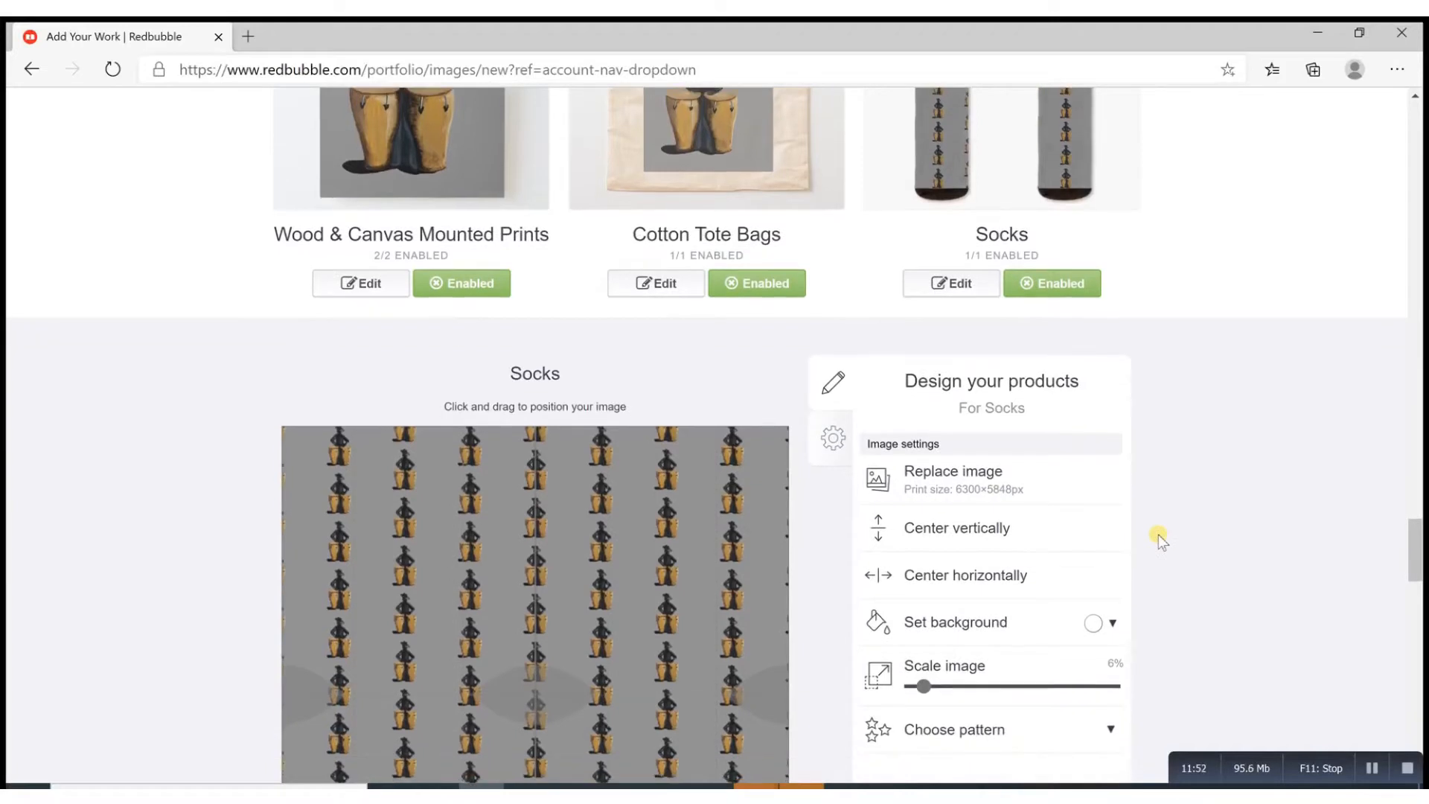
Set the sock pattern's scale to 4%, shift it to fit three columns per sock, and apply the changes
drag(925, 664, 922, 667)
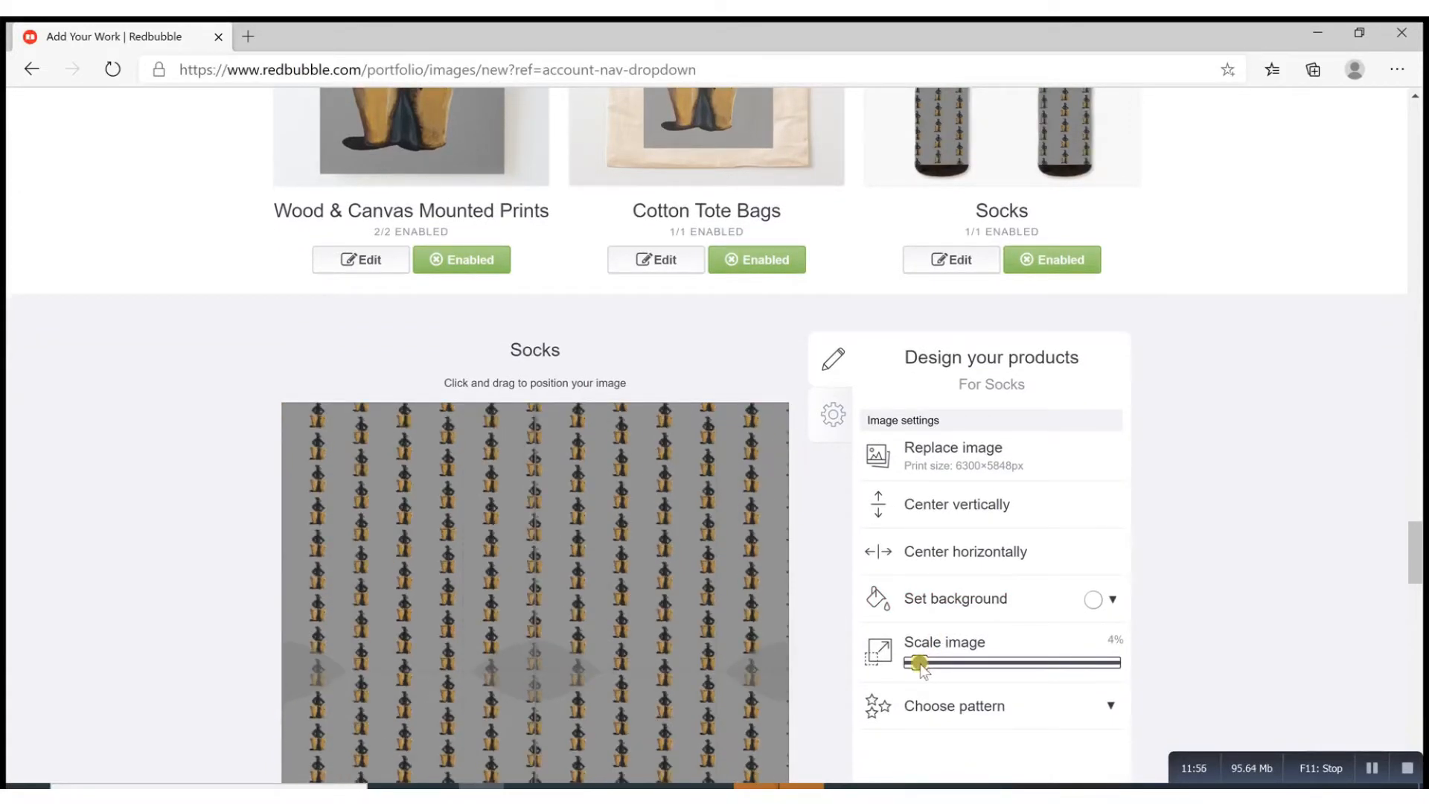
drag(587, 628, 603, 631)
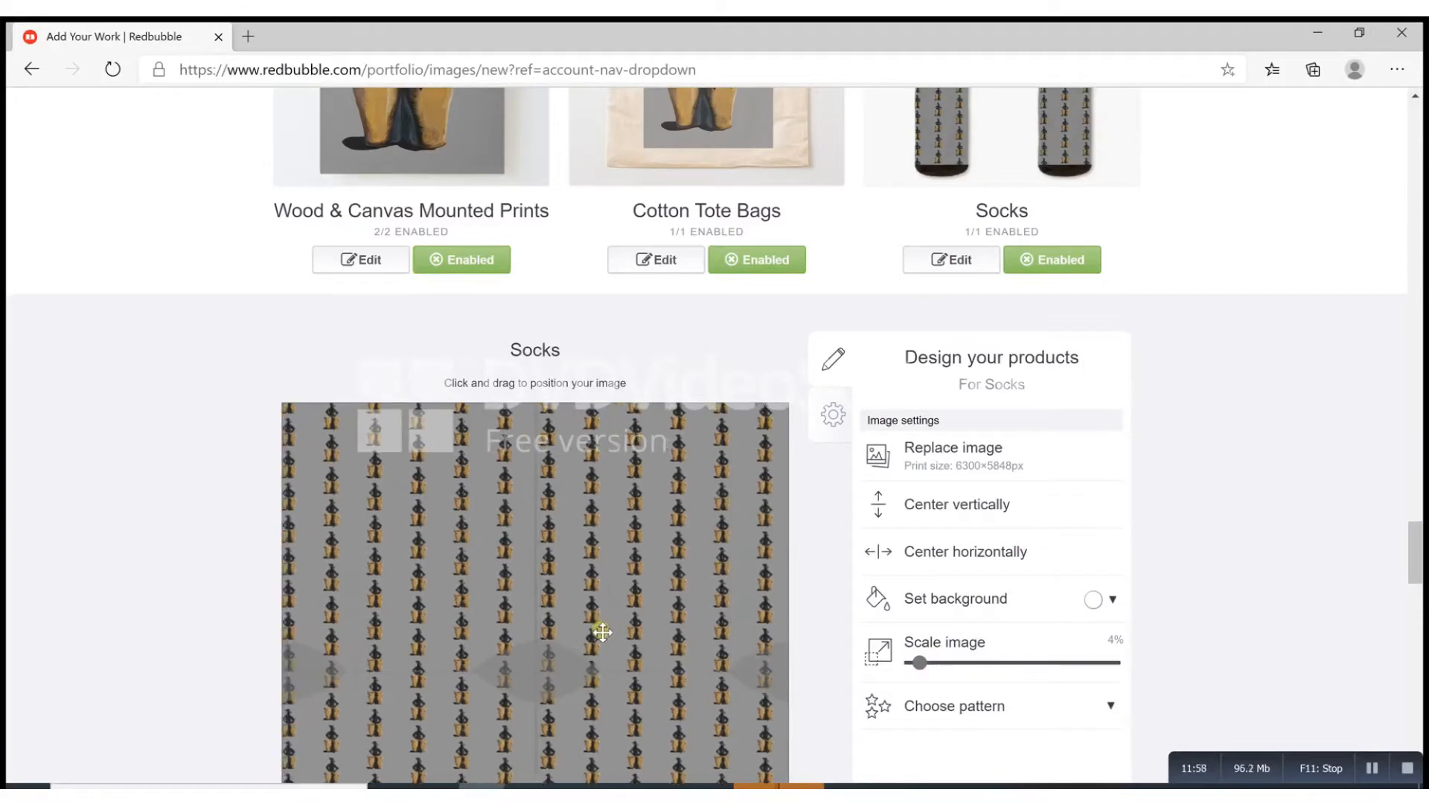
scroll(1203, 547, down, 2)
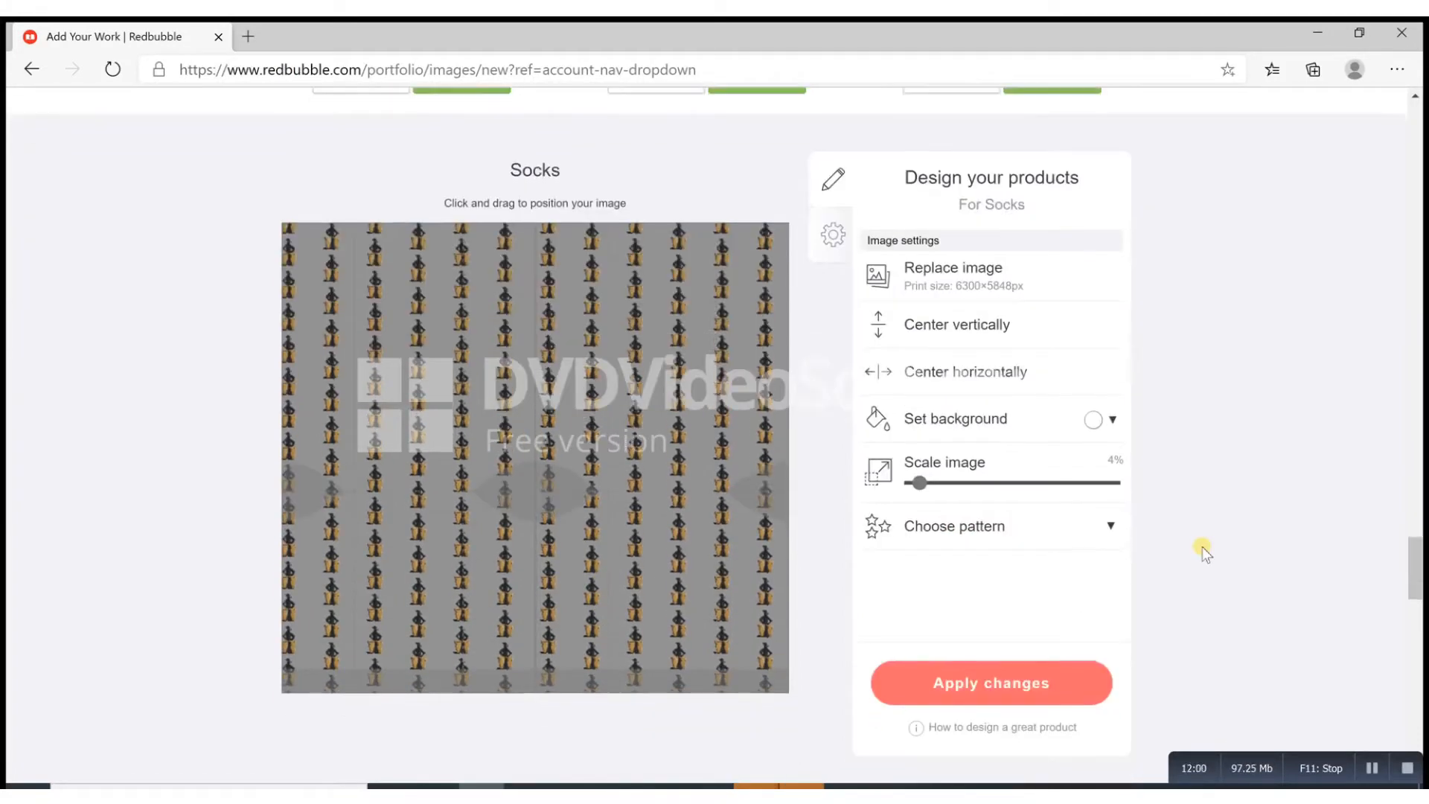
click(1008, 674)
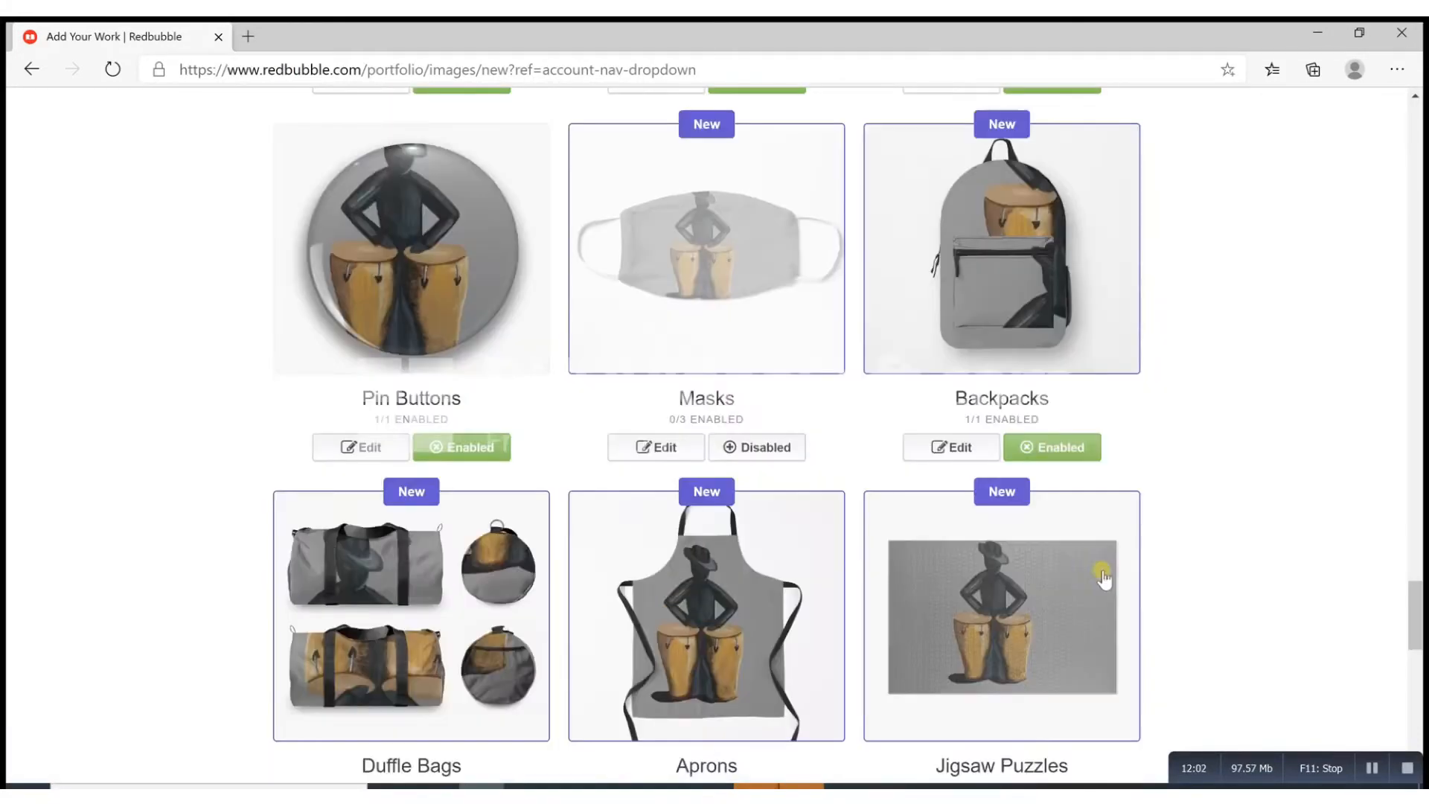
scroll(1164, 493, up, 8)
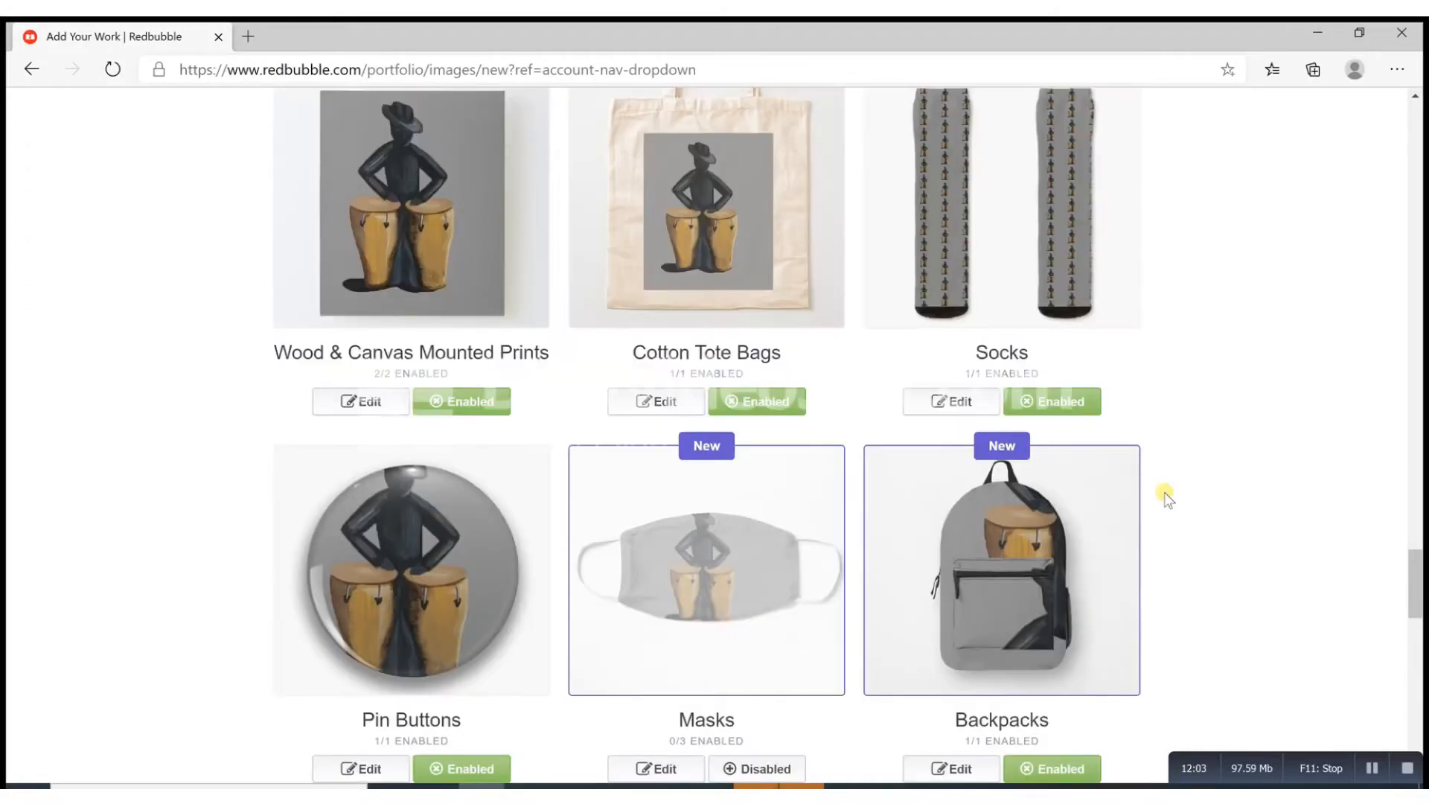
scroll(1164, 492, down, 1)
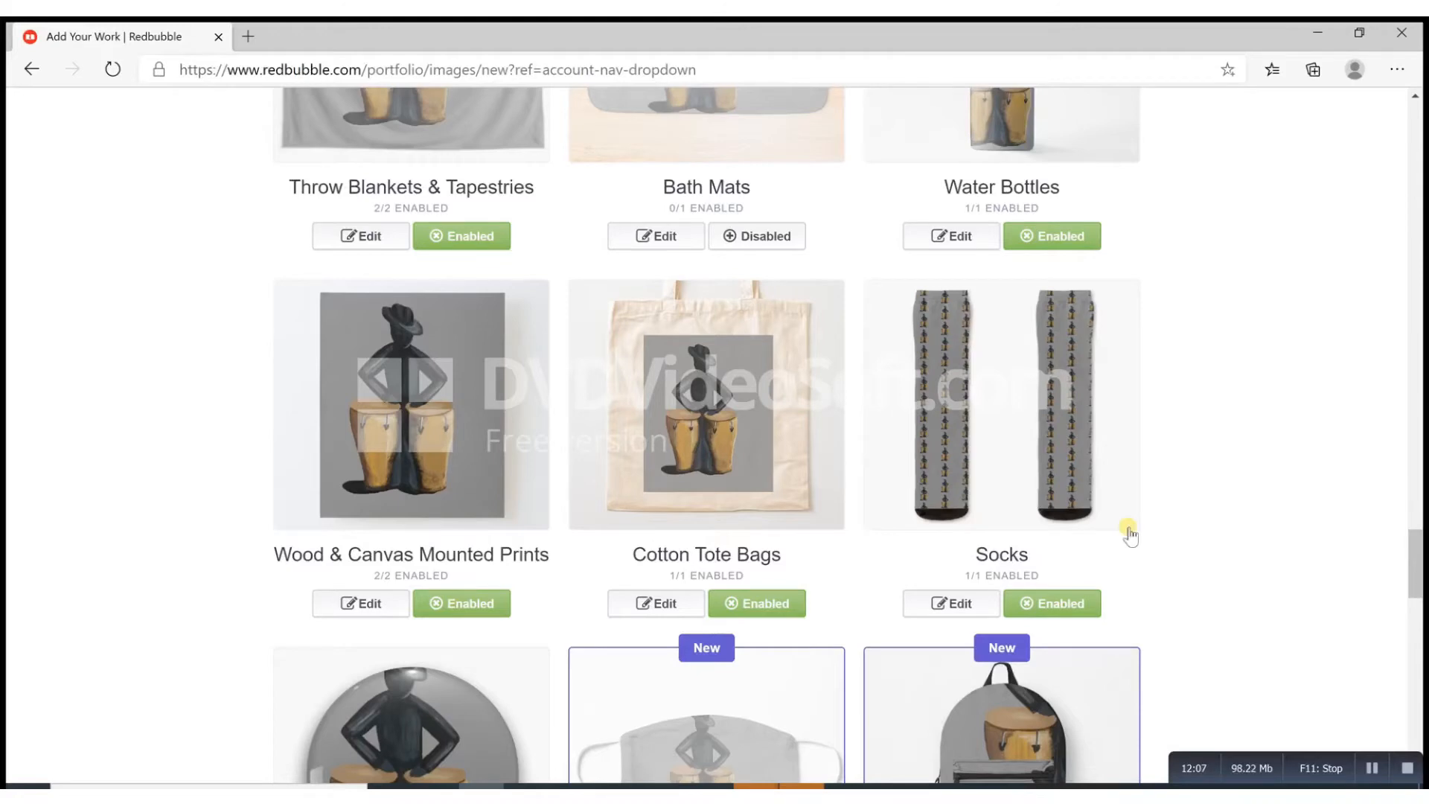
Enable the Masks product and open it for editing
scroll(1158, 563, down, 5)
scroll(1158, 563, down, 3)
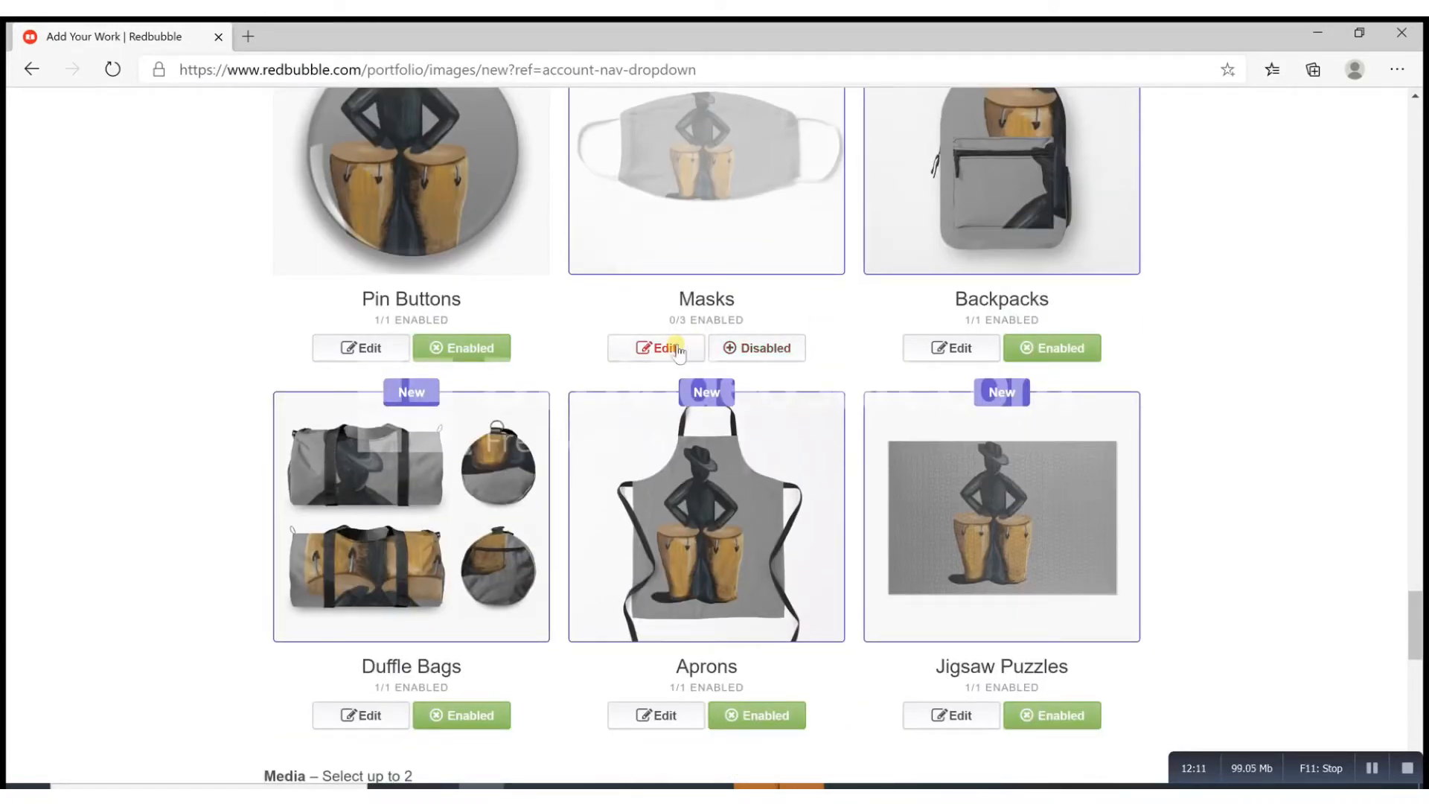
click(748, 348)
click(689, 348)
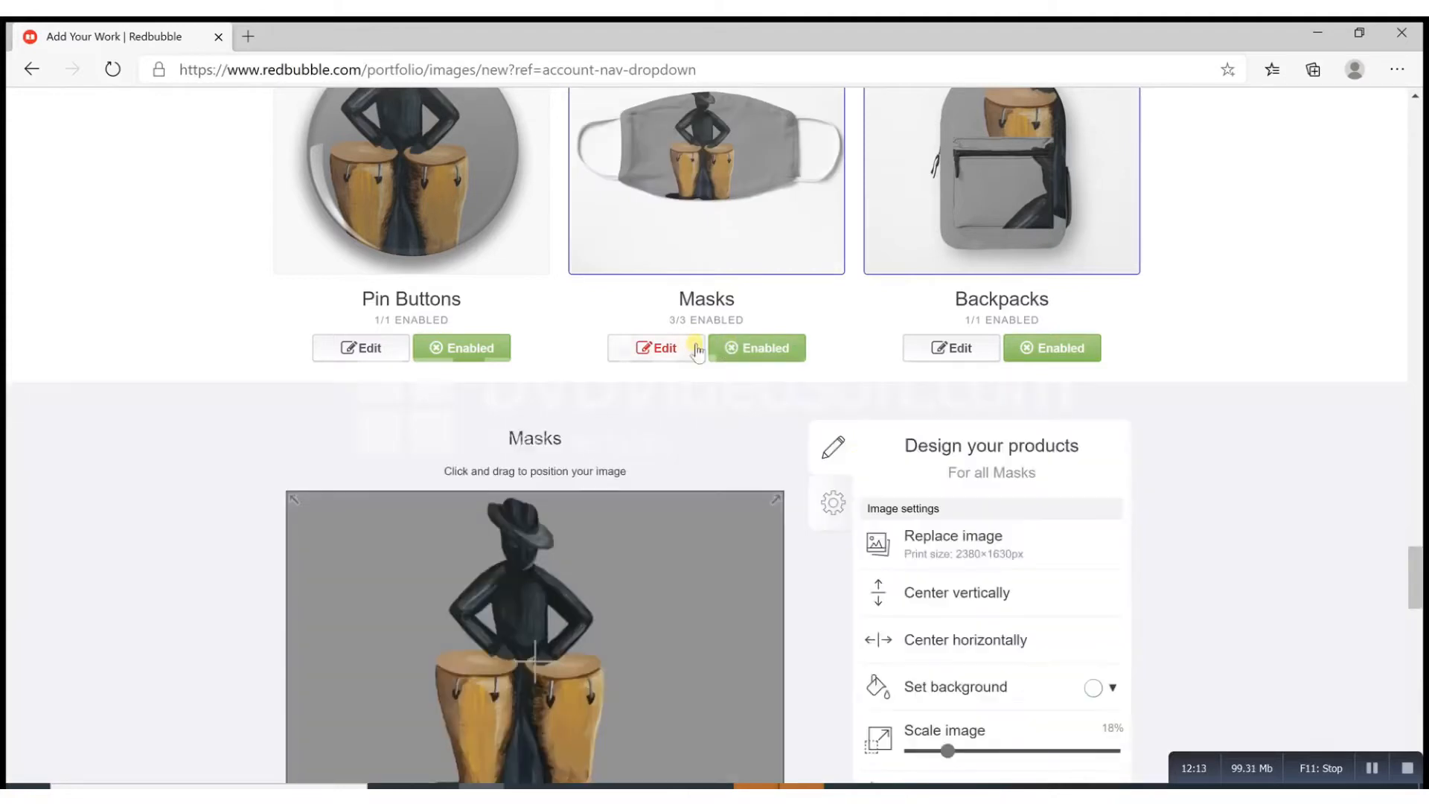
scroll(797, 573, down, 1)
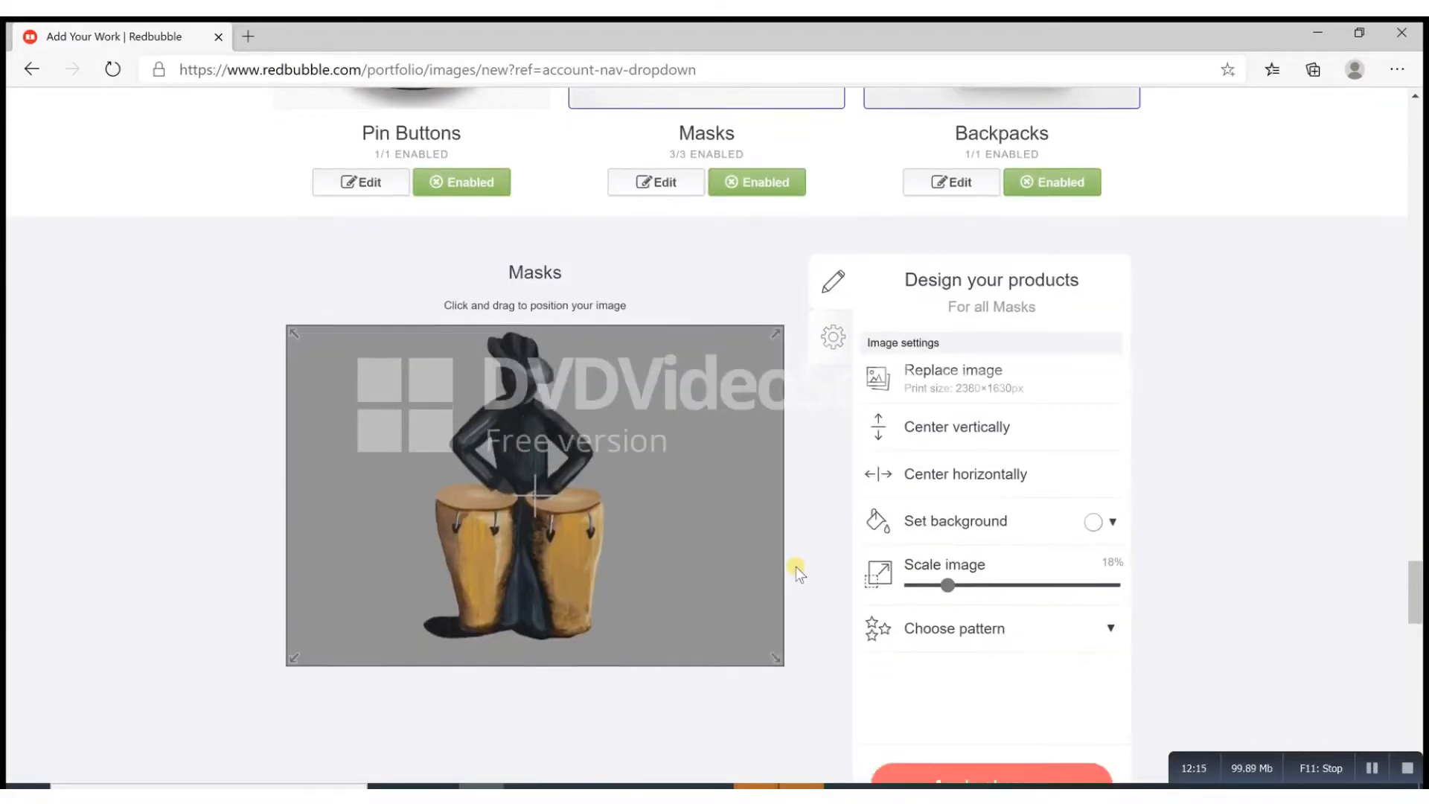
Fine-tune the mask artwork's scale at 18% and reposition the whole figure within the print area
drag(949, 582, 952, 585)
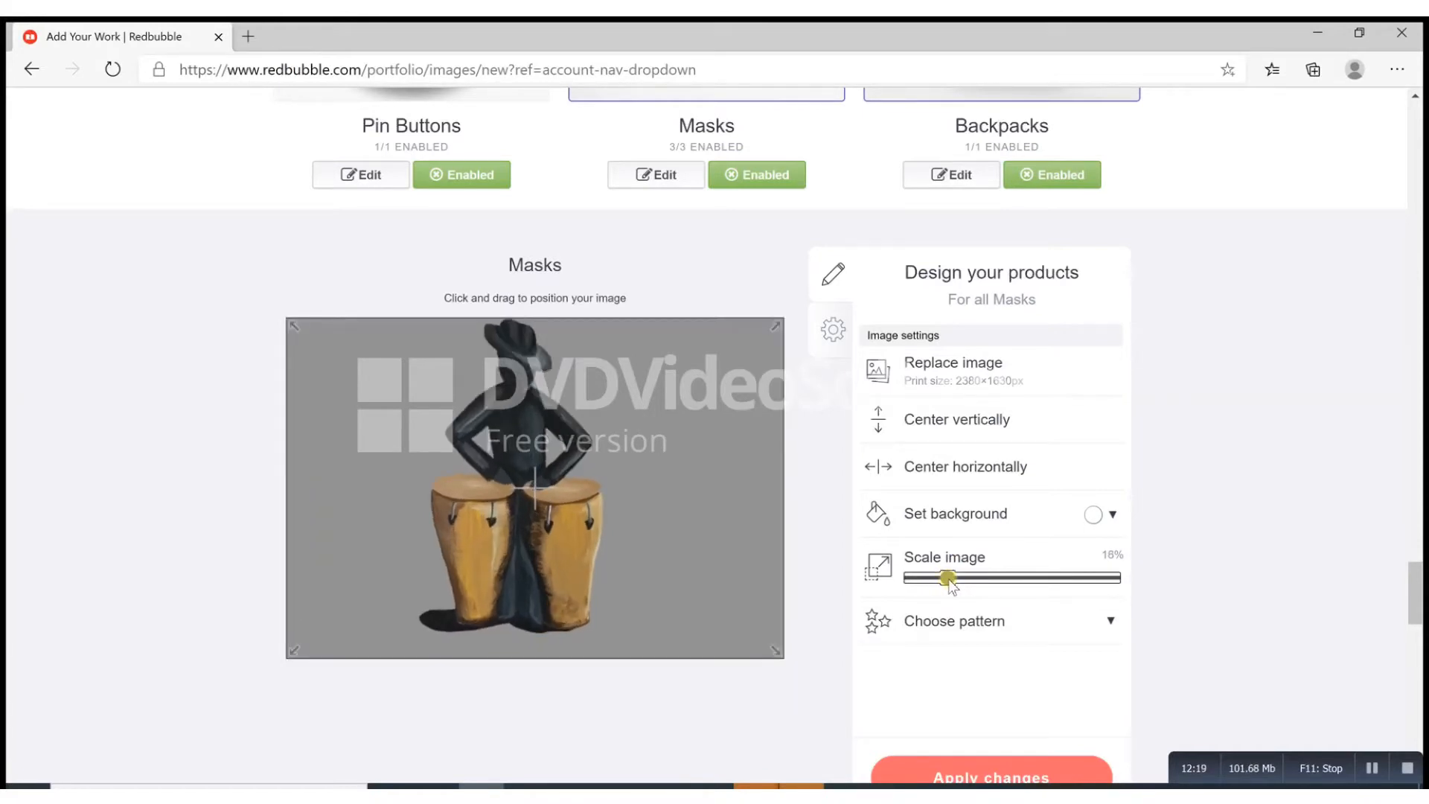
drag(717, 539, 724, 548)
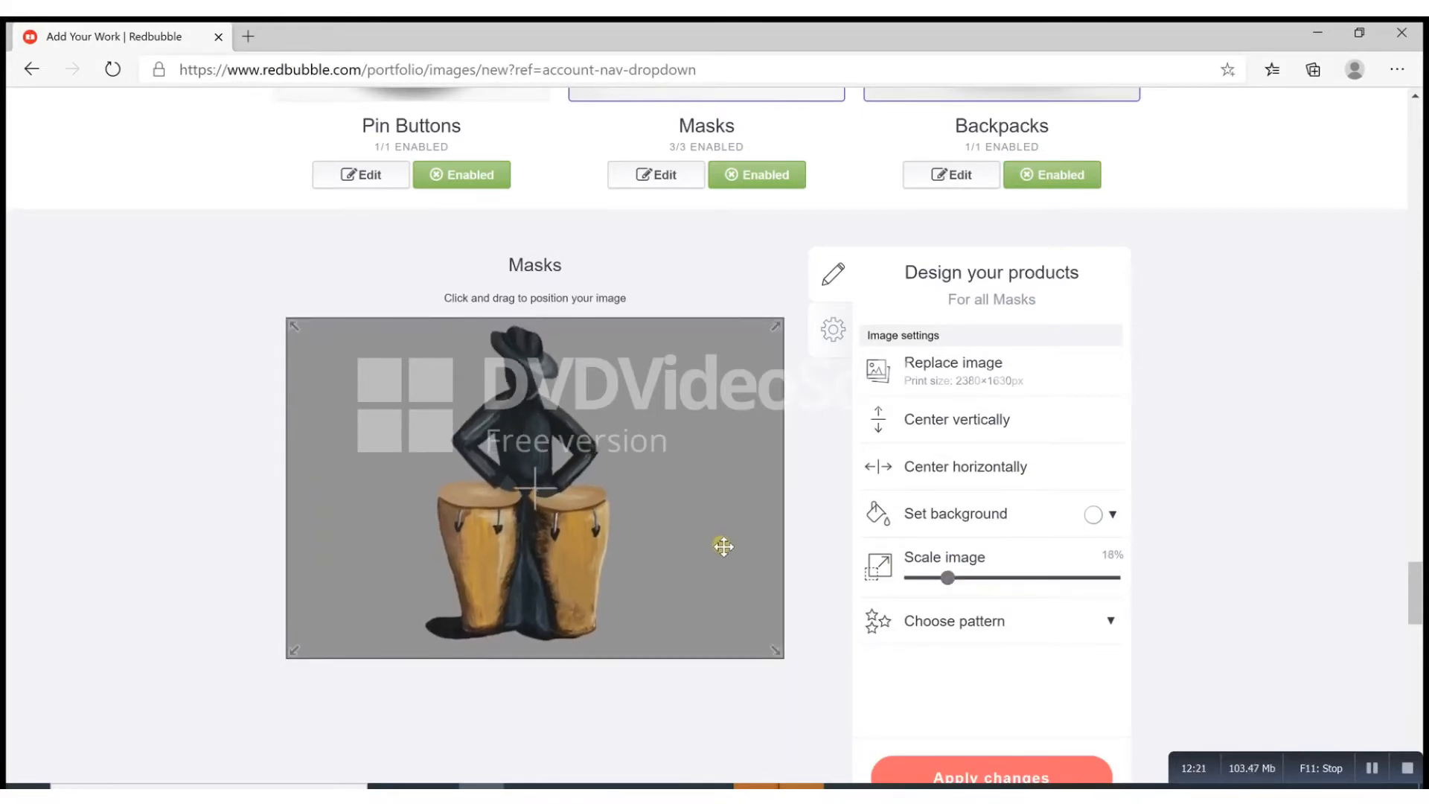
scroll(781, 536, up, 3)
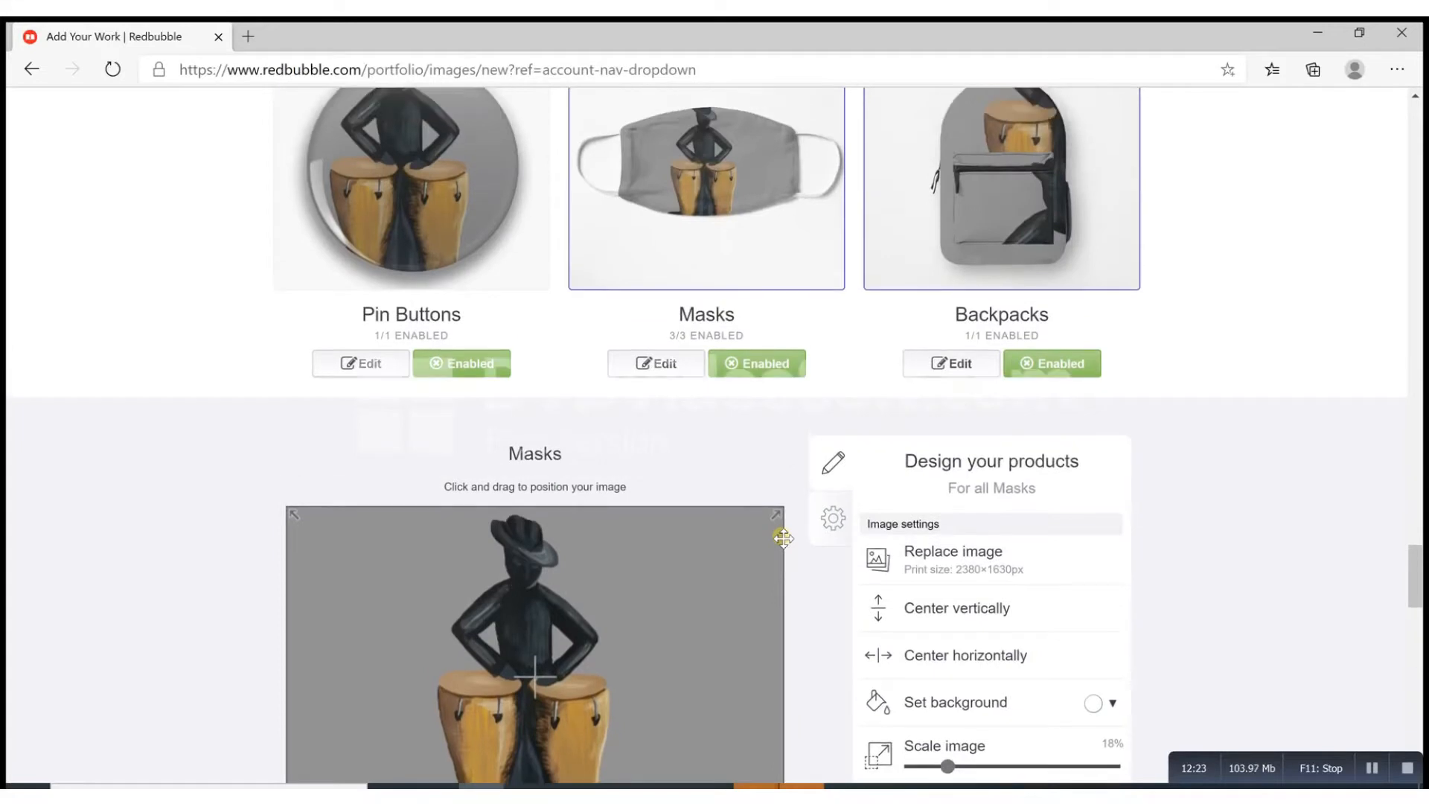
scroll(783, 537, down, 3)
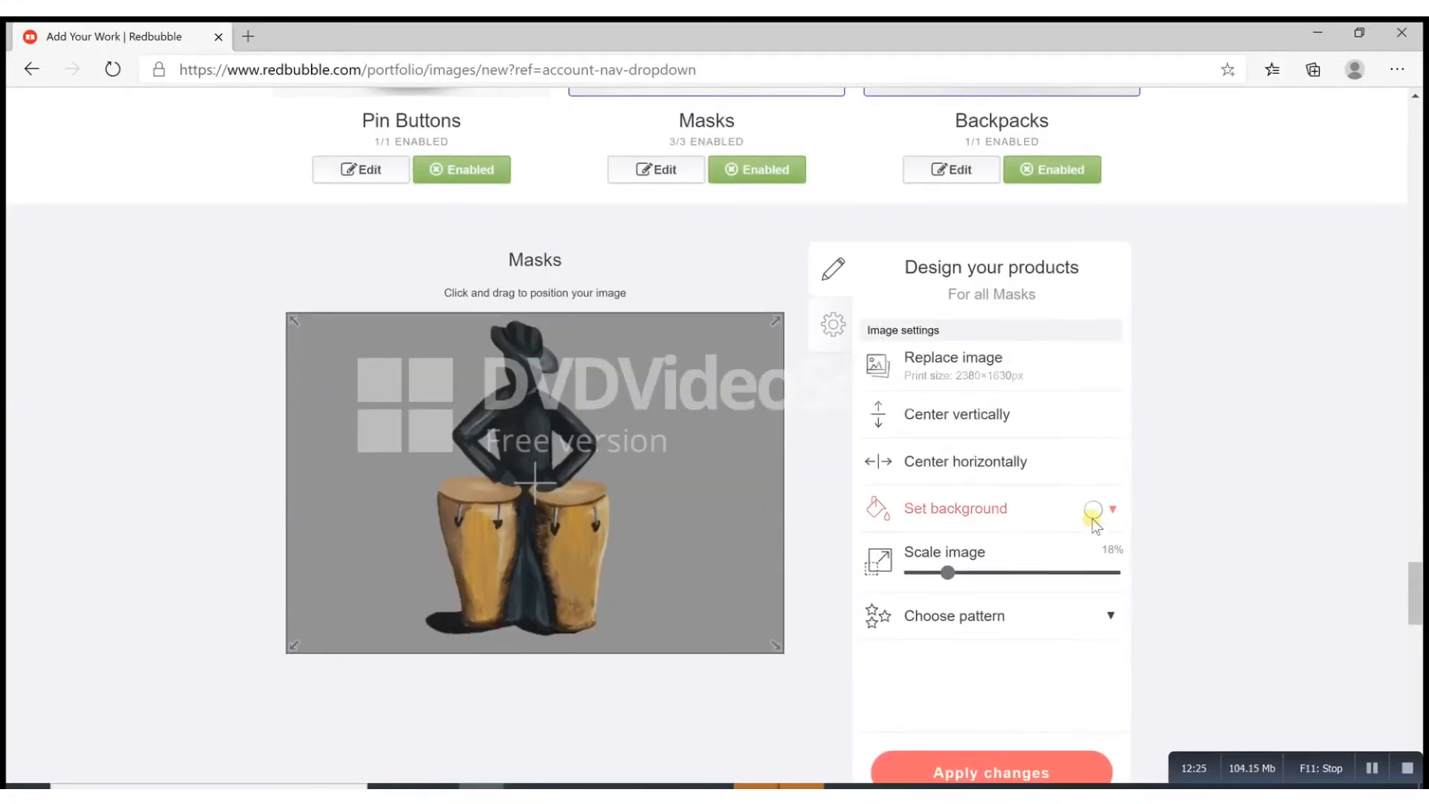
Set the masks' background color to a medium grey matching the artwork and check the mask preview
click(1092, 514)
drag(1092, 540, 1101, 582)
scroll(1094, 383, up, 3)
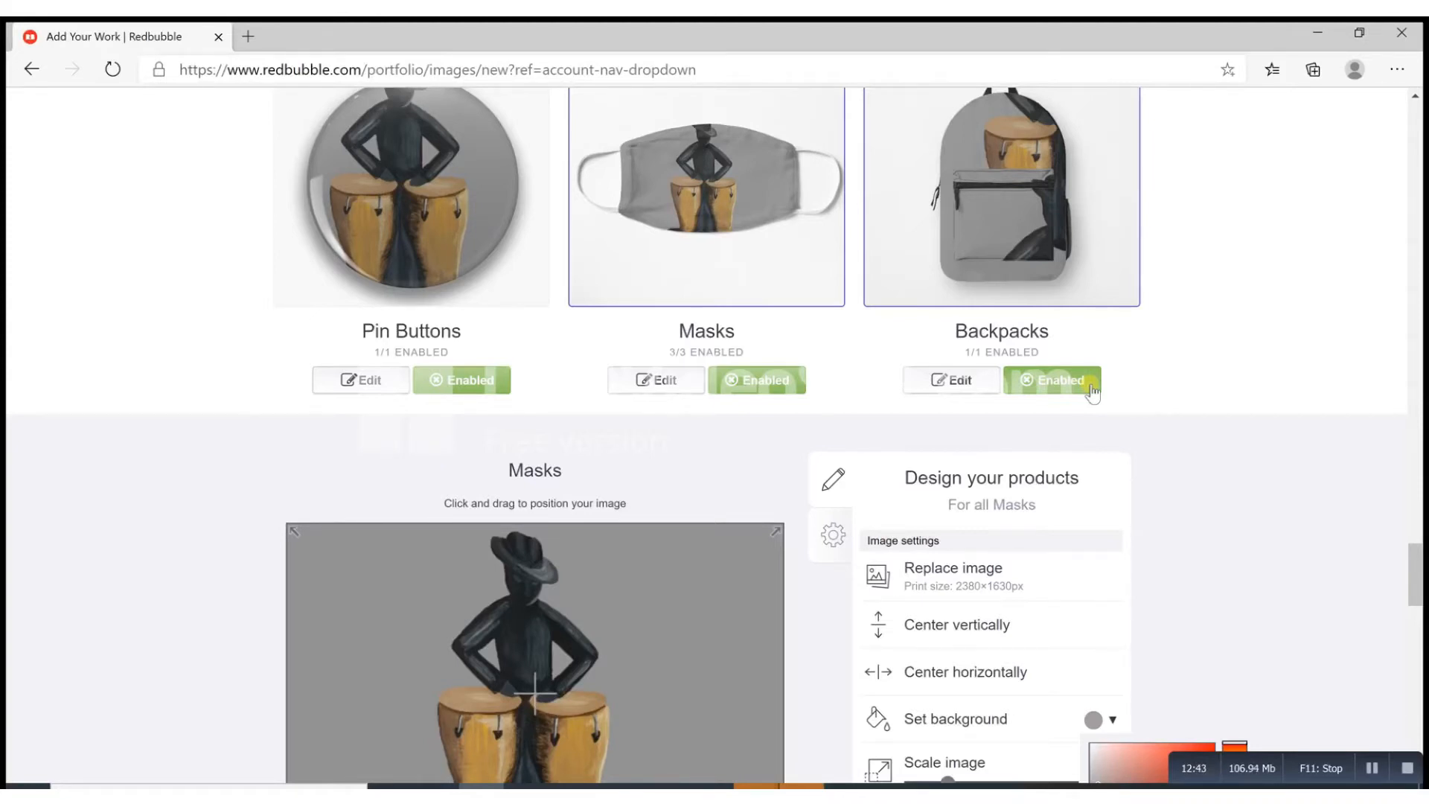
scroll(1092, 392, down, 3)
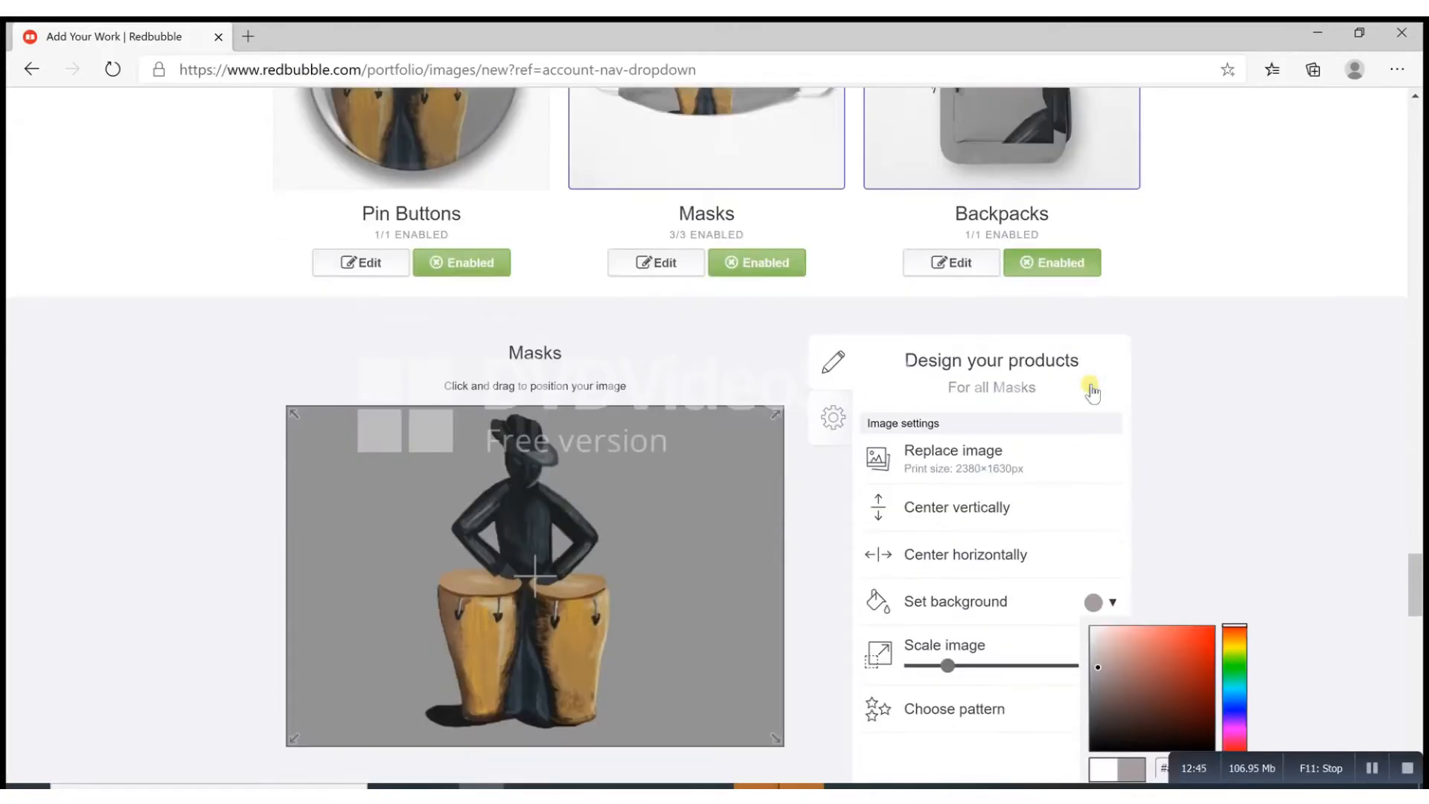
Check the mask preview and darken the masks' background color to #807878
scroll(1092, 393, up, 3)
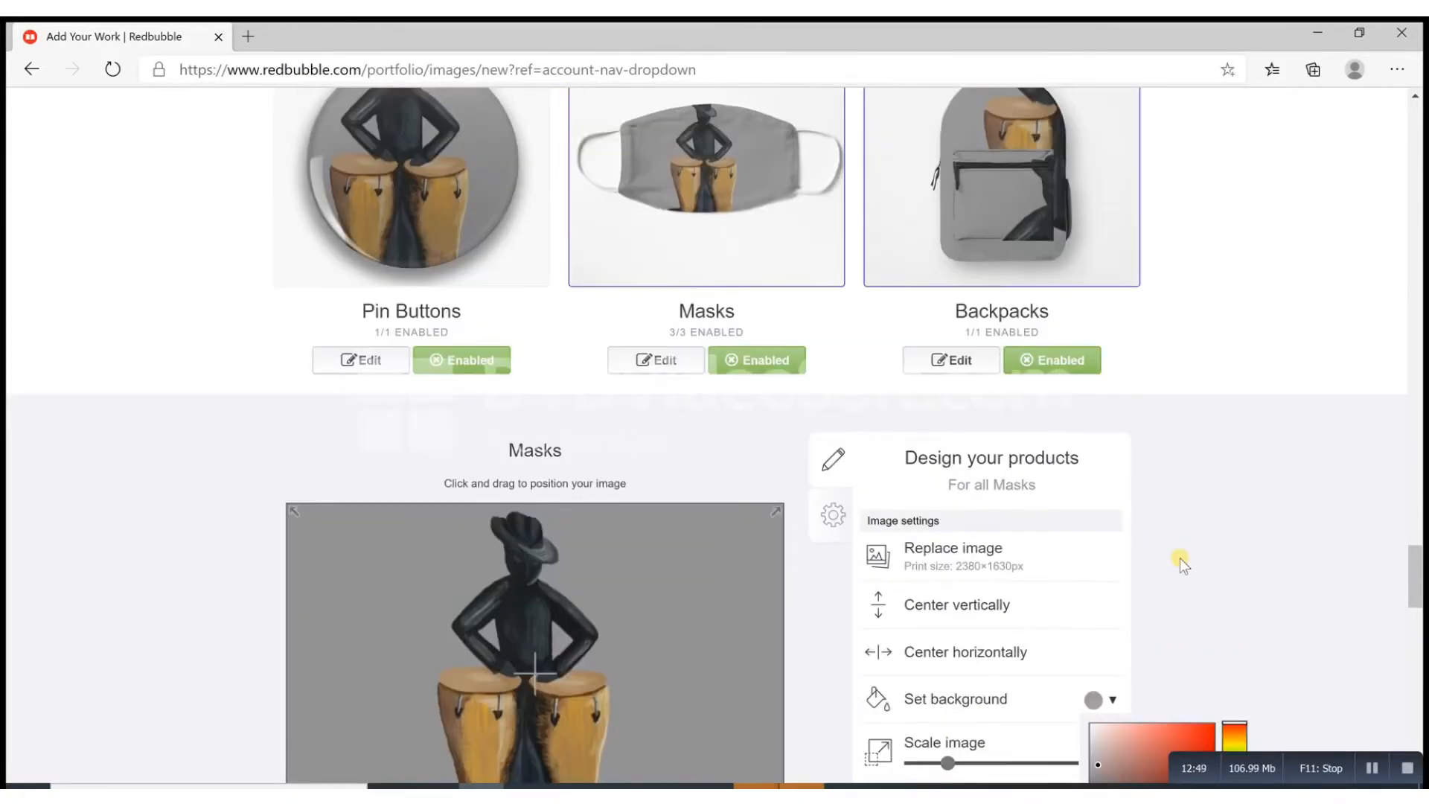
scroll(1043, 361, up, 1)
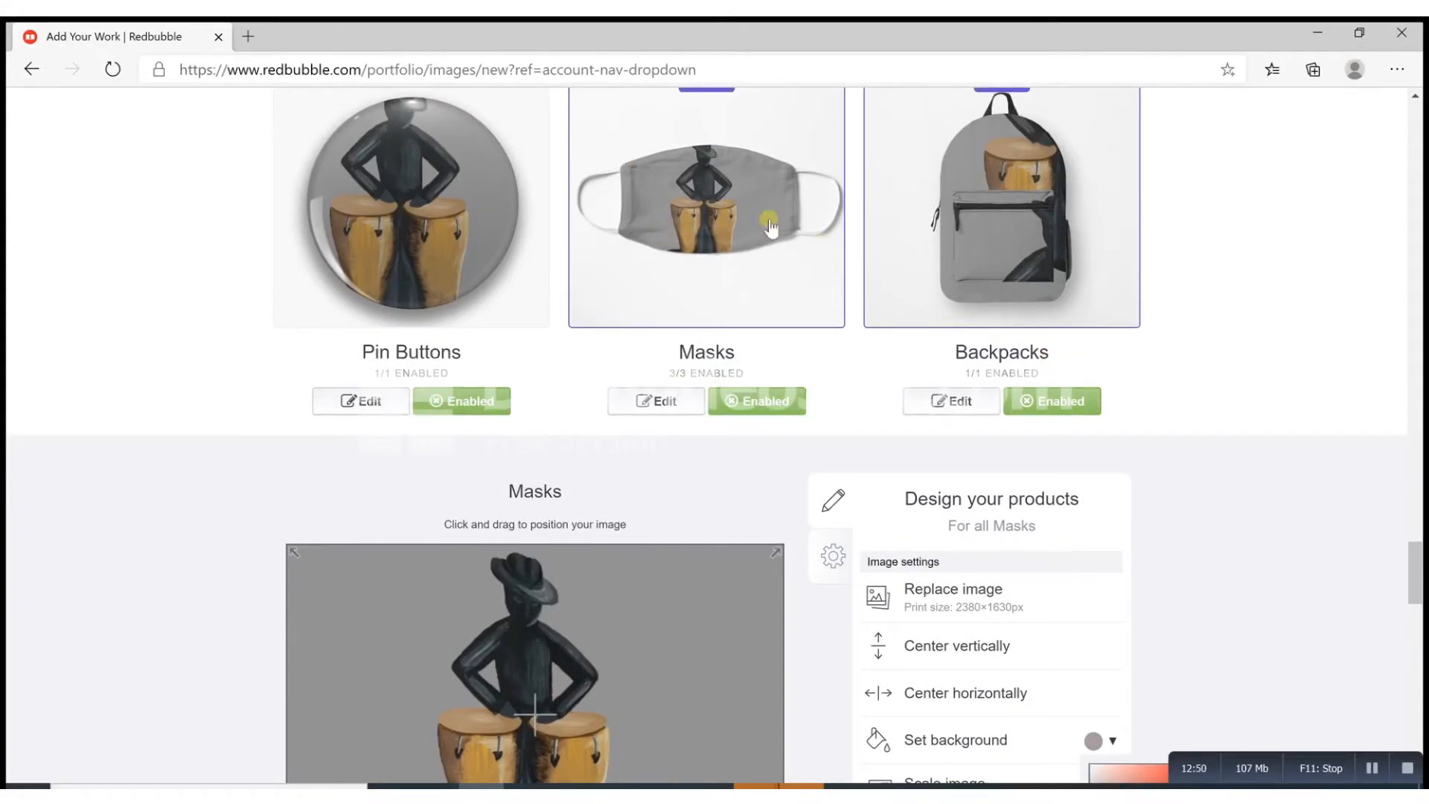
scroll(1269, 592, down, 5)
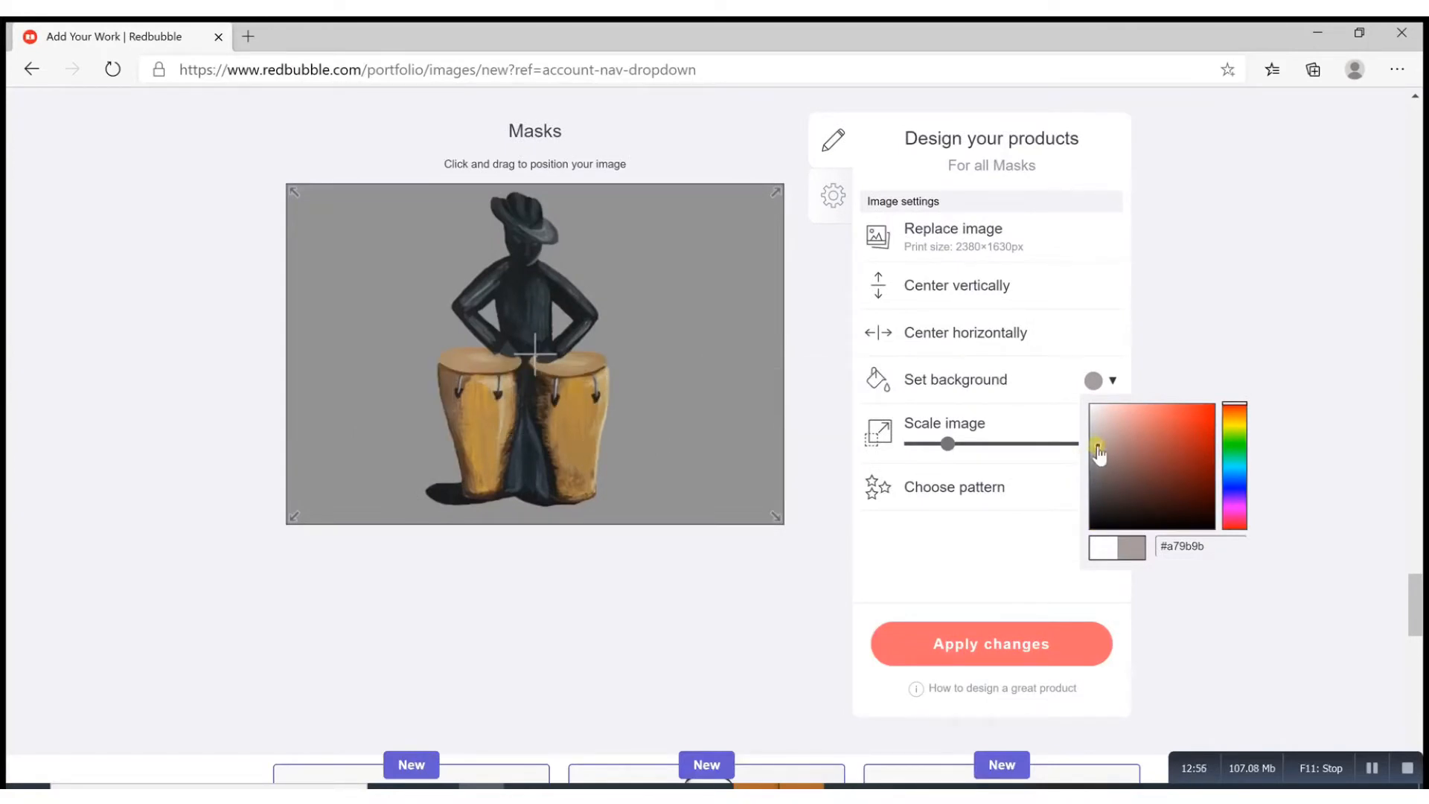
drag(1097, 448, 1096, 465)
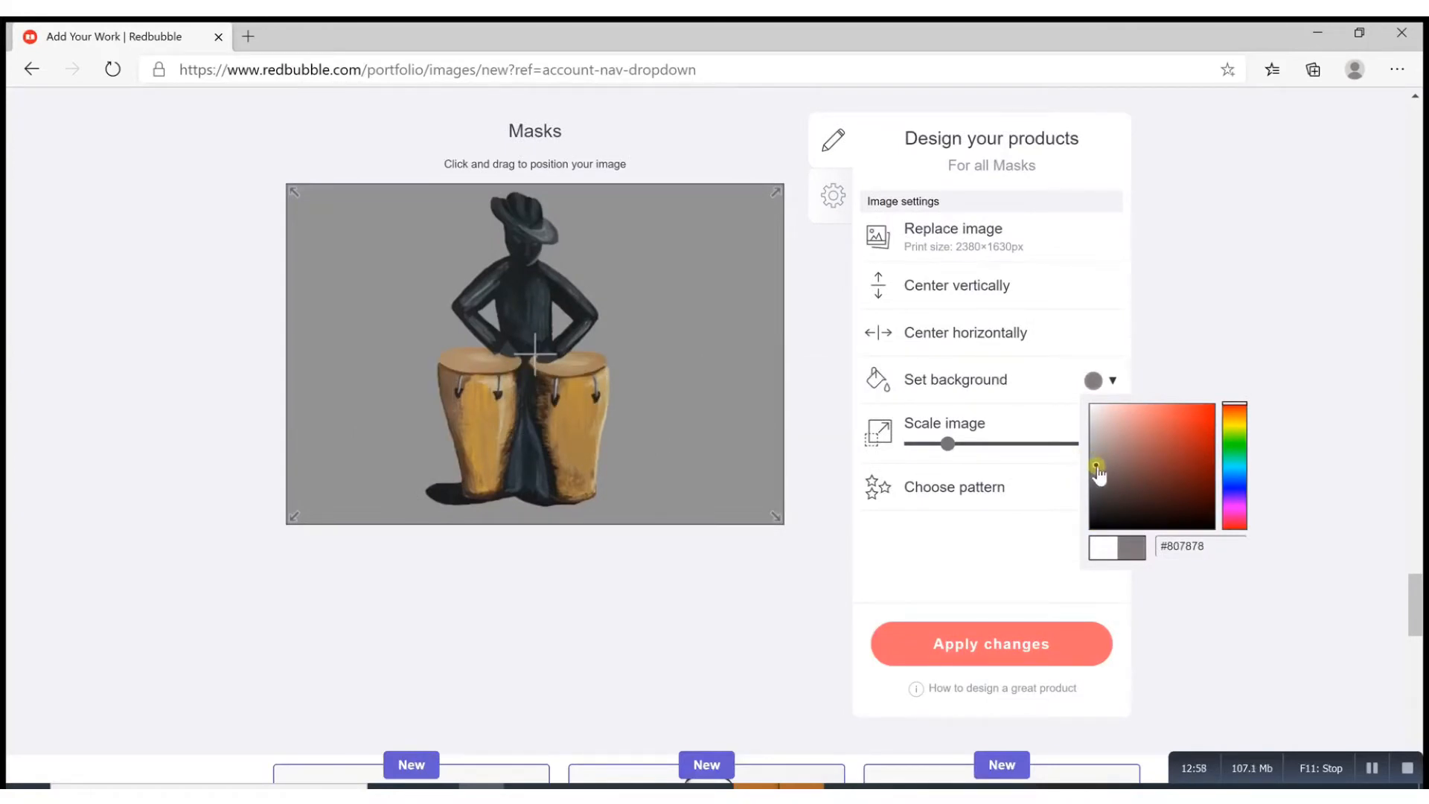
Scale the mask artwork to 15% and nudge the figure slightly upward within the print area
click(948, 445)
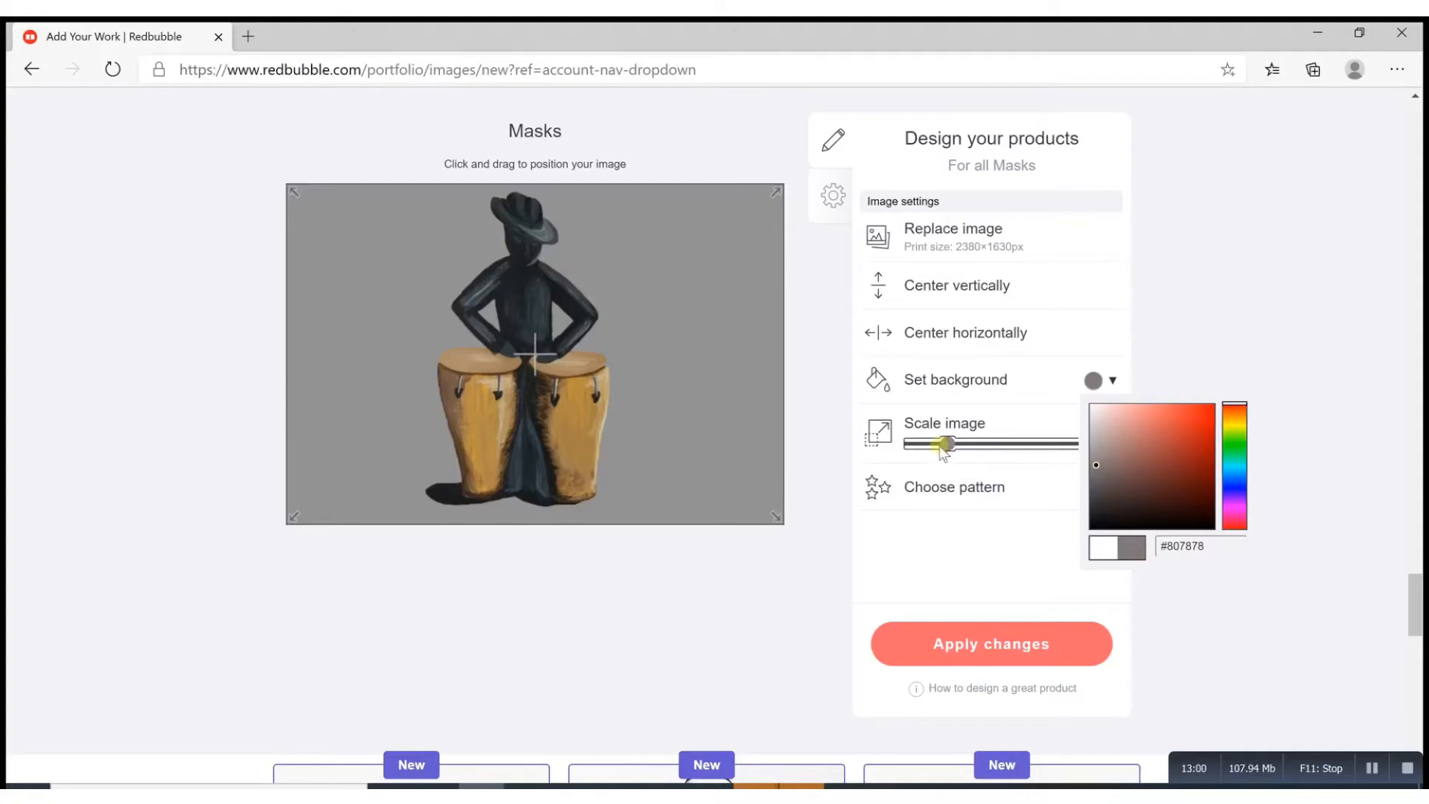
drag(947, 444, 942, 448)
click(589, 406)
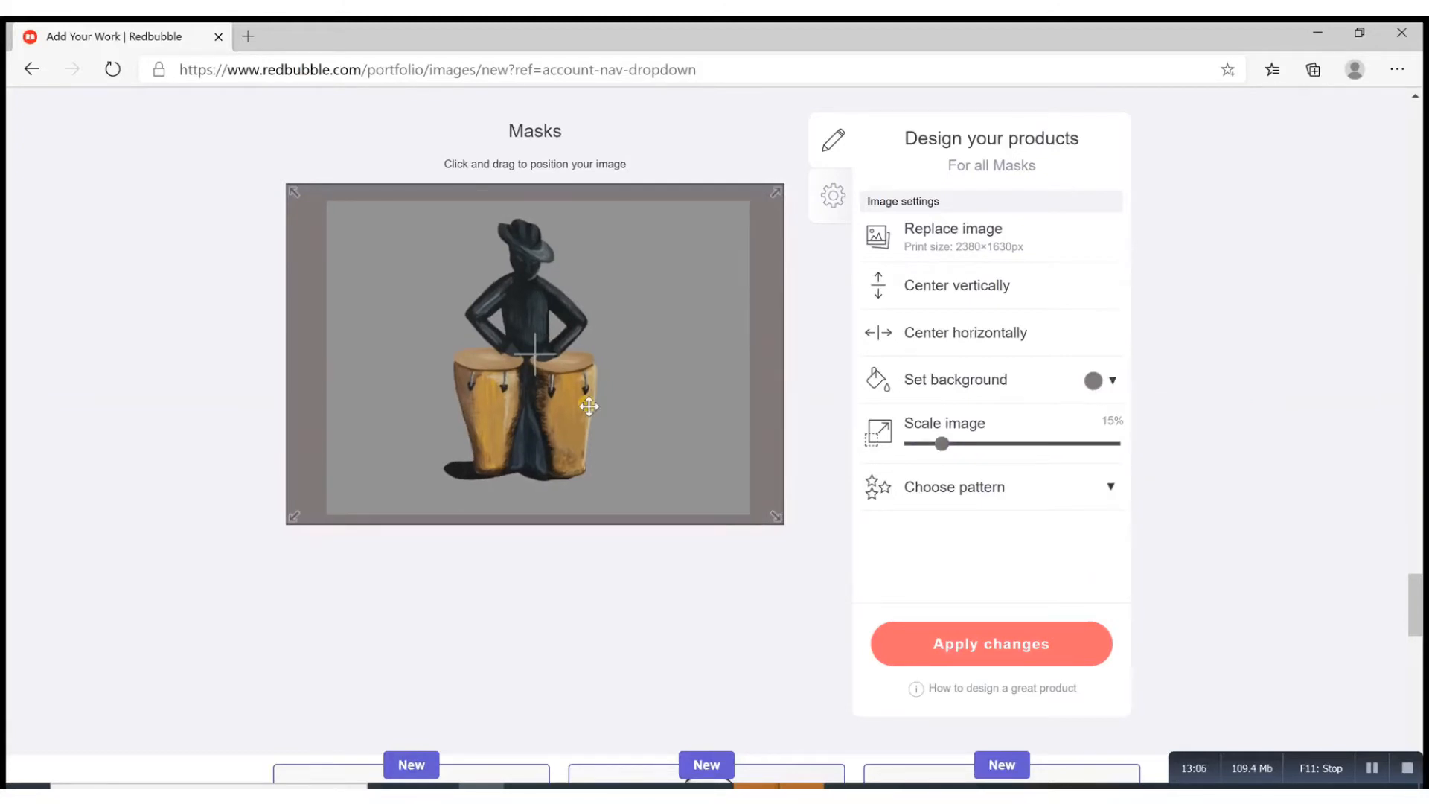
drag(589, 405, 589, 402)
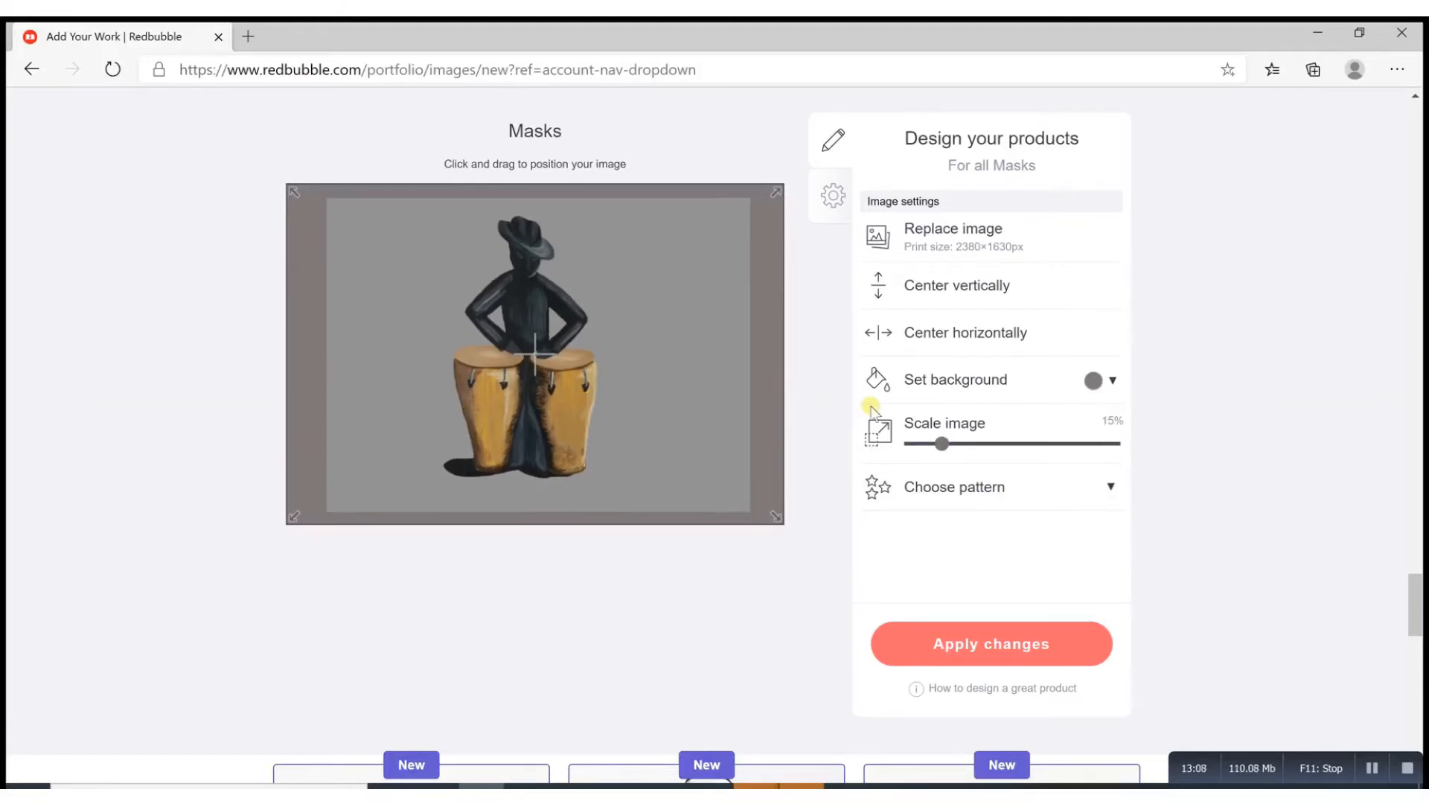
Set the masks' background color to #959595 to blend with the artwork's grey and apply the changes
click(1094, 381)
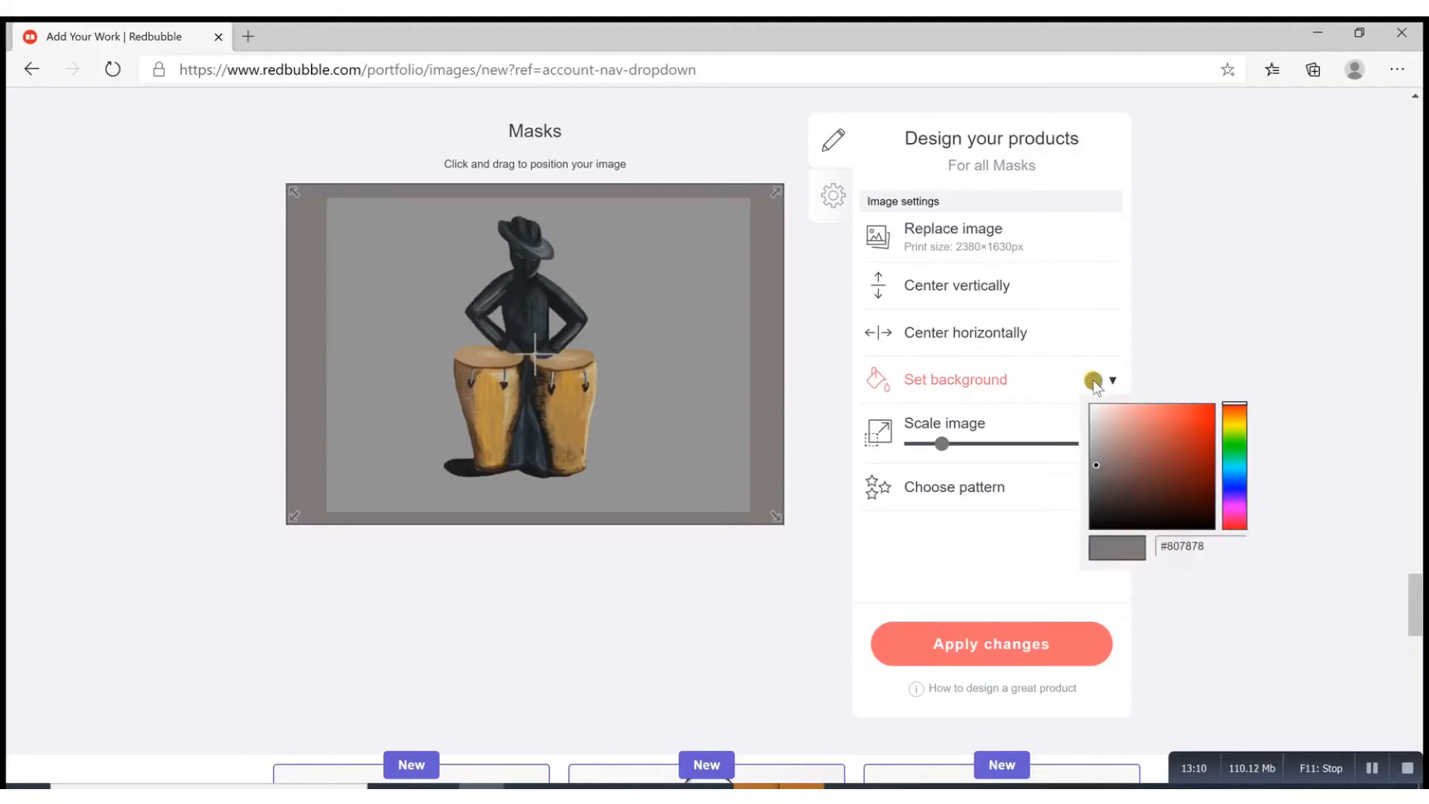
drag(1098, 470, 1093, 460)
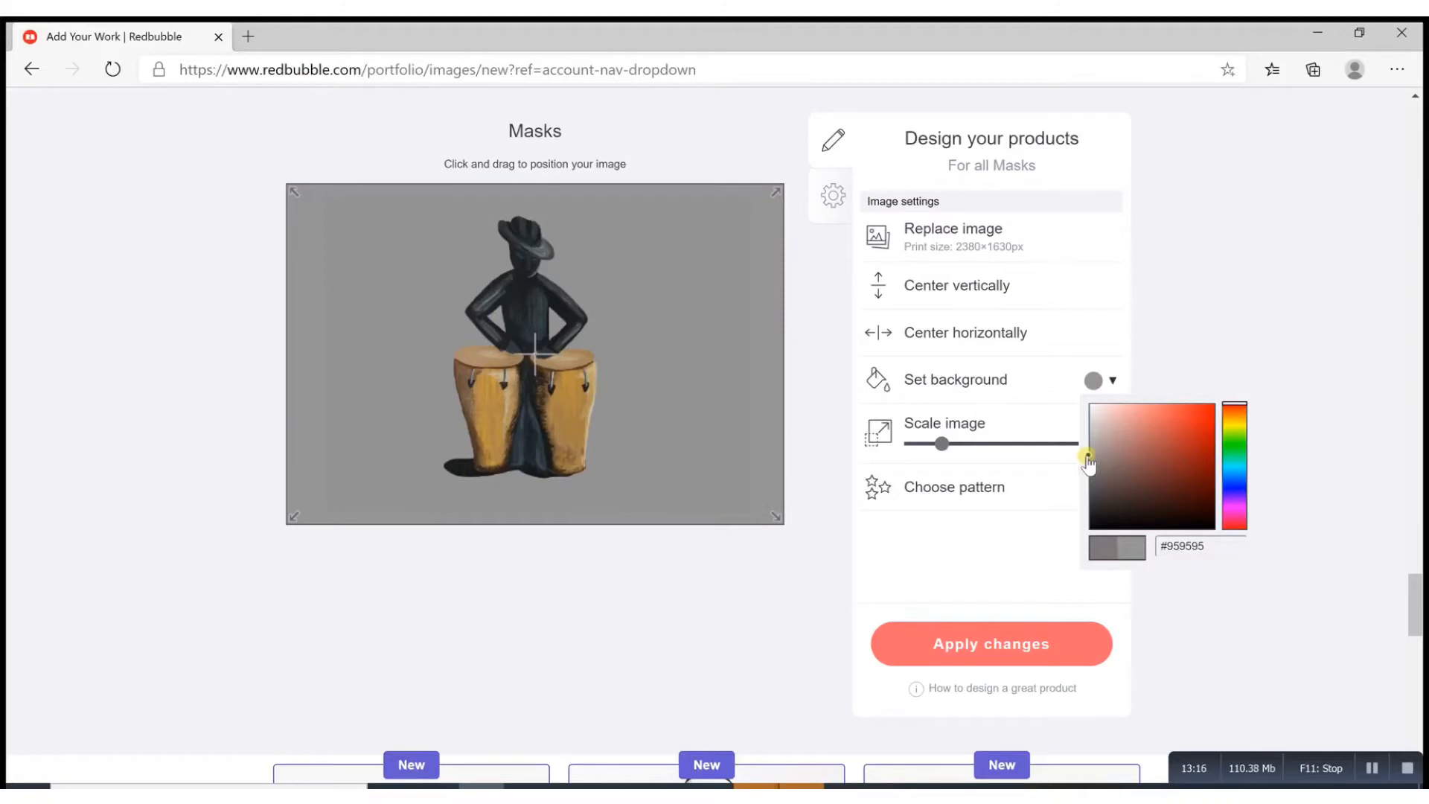
drag(1089, 457, 1090, 458)
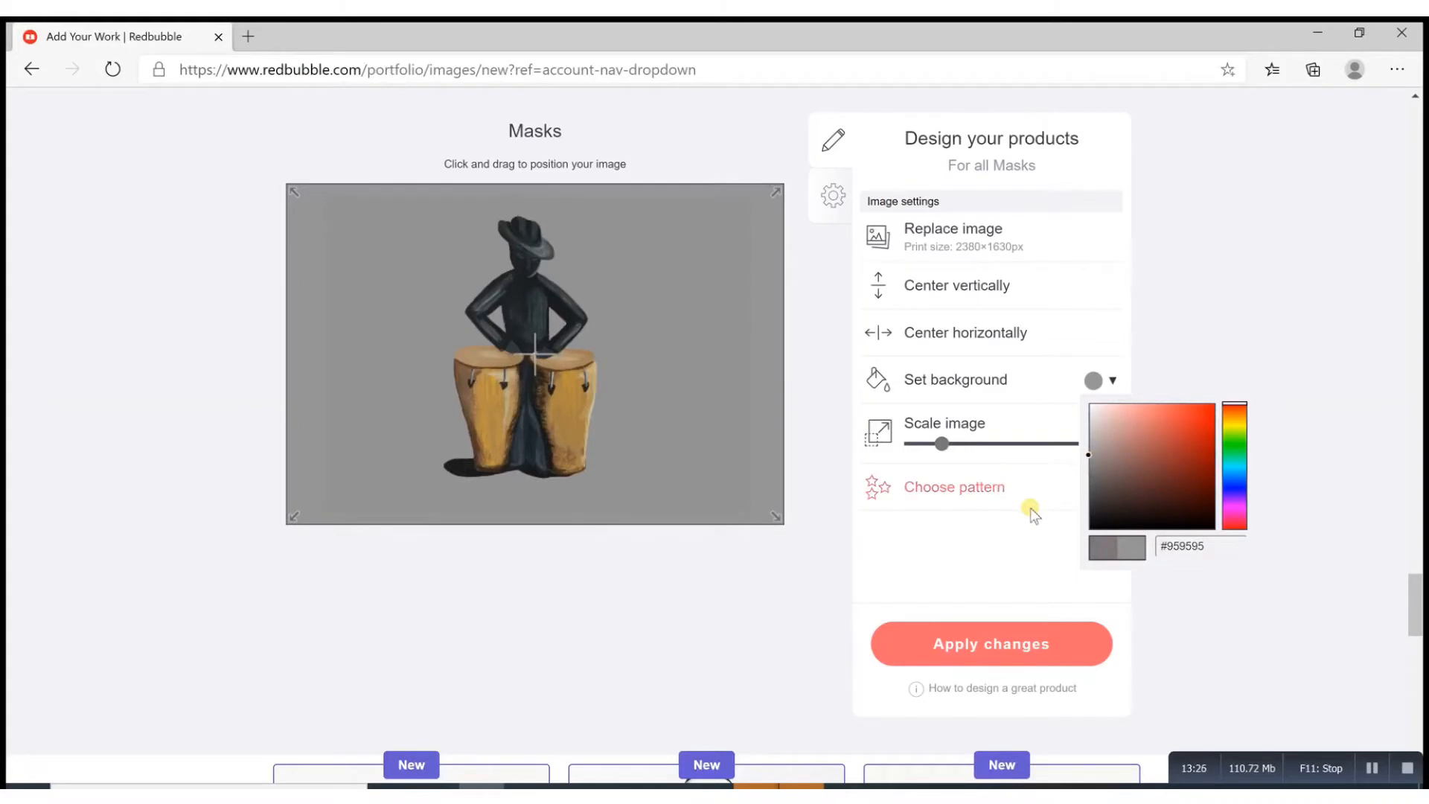
click(914, 643)
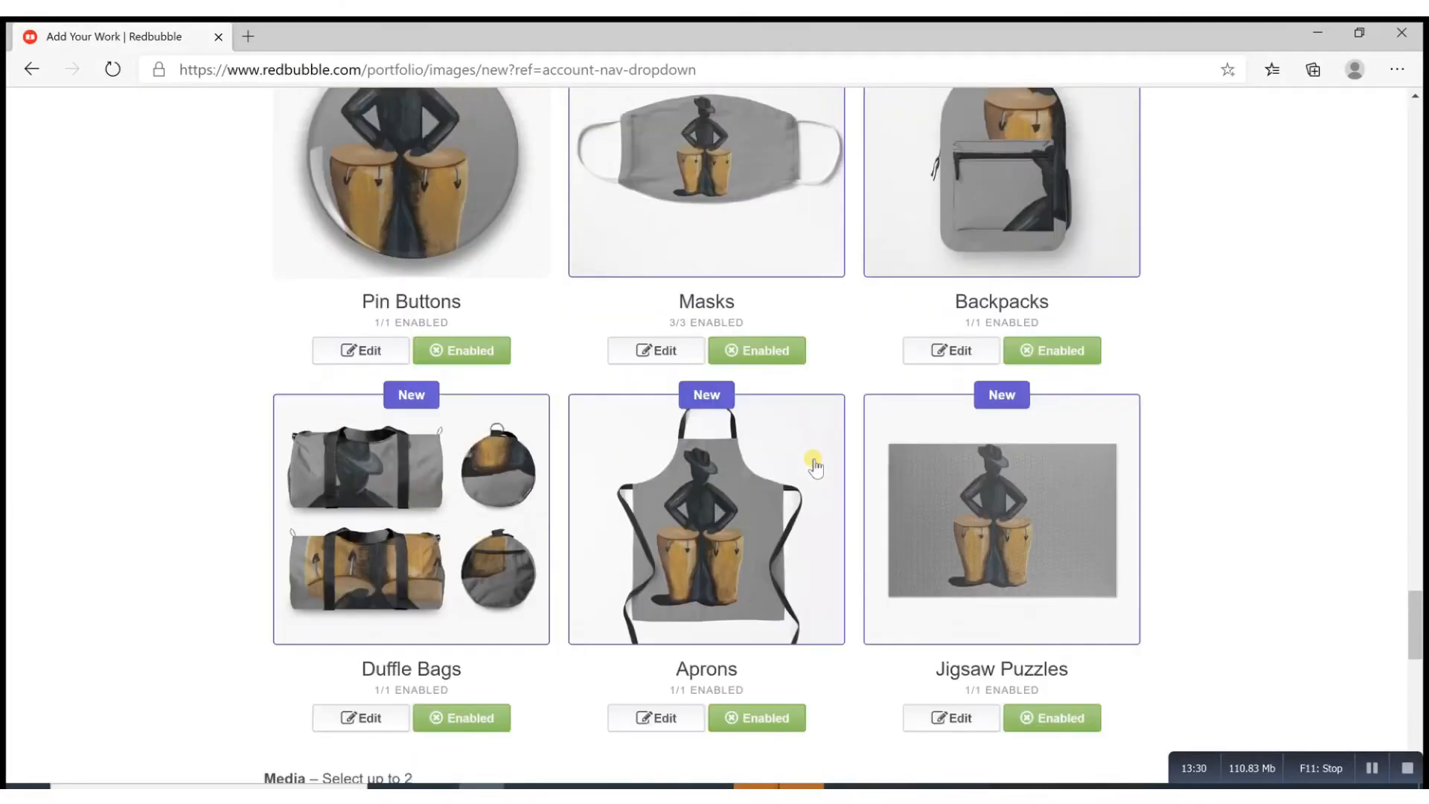
scroll(816, 467, up, 1)
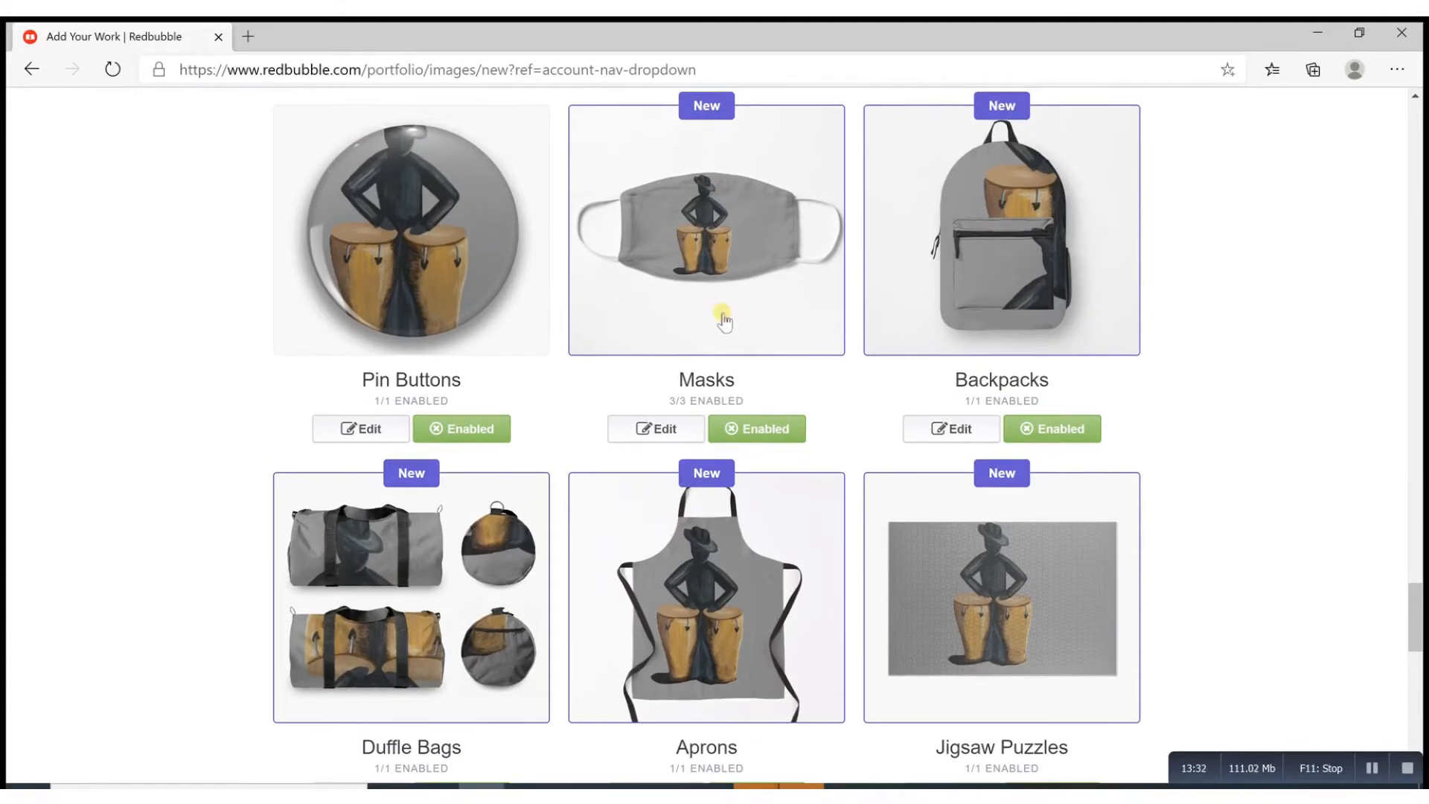
click(665, 434)
scroll(625, 497, down, 3)
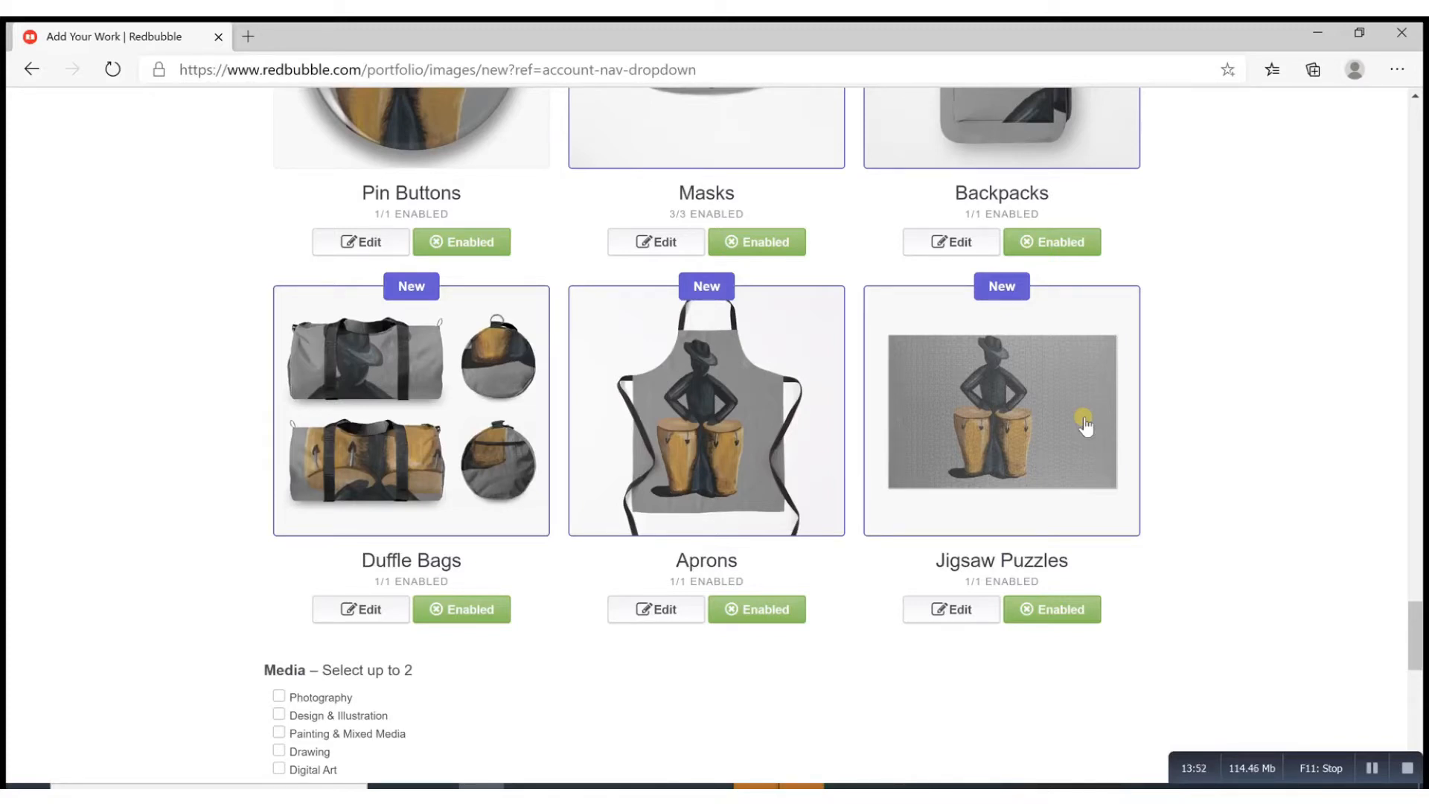
scroll(1086, 423, up, 3)
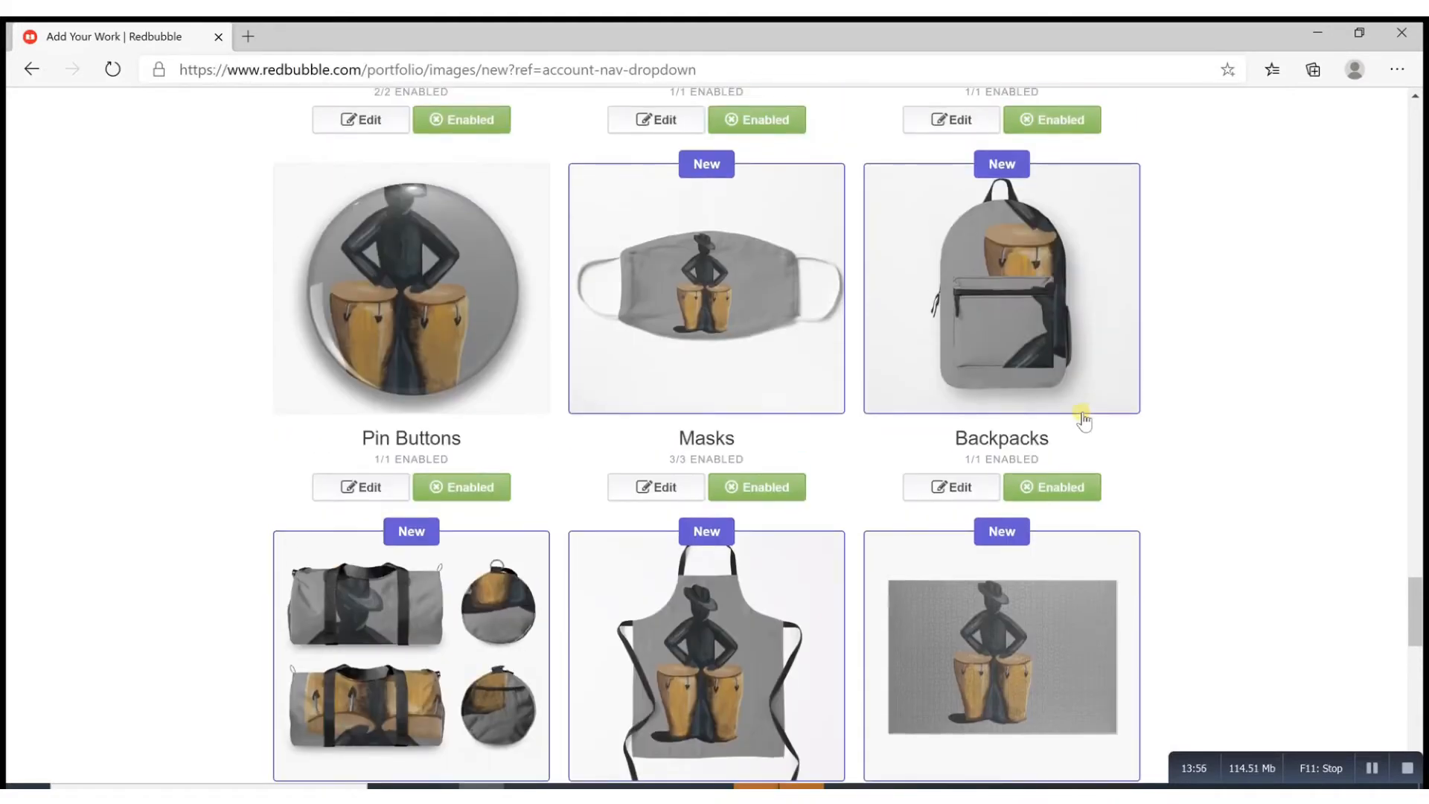
Open Pin Buttons for editing, scale the artwork to 10%, center the figure in the print area and check the preview
click(363, 490)
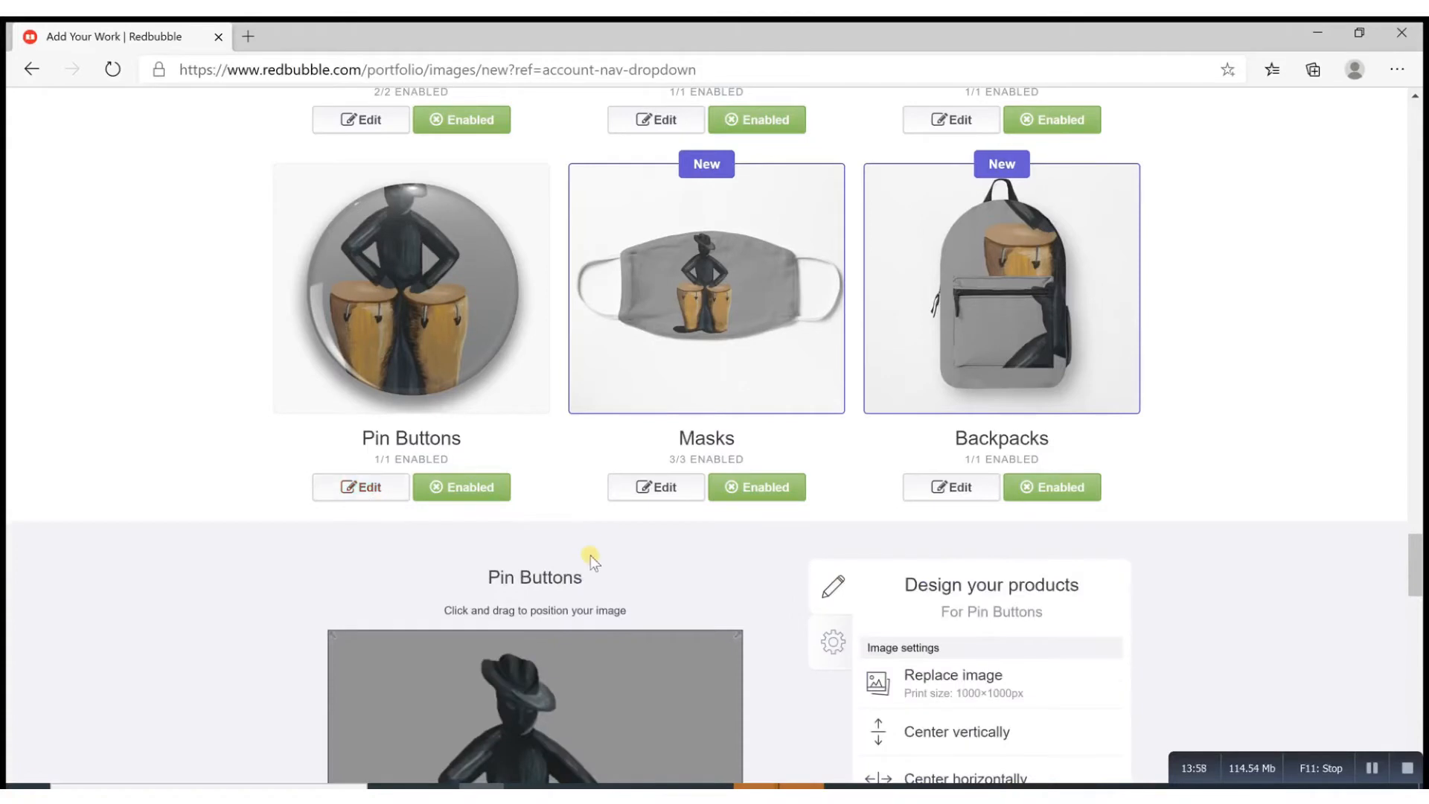
scroll(591, 550, down, 5)
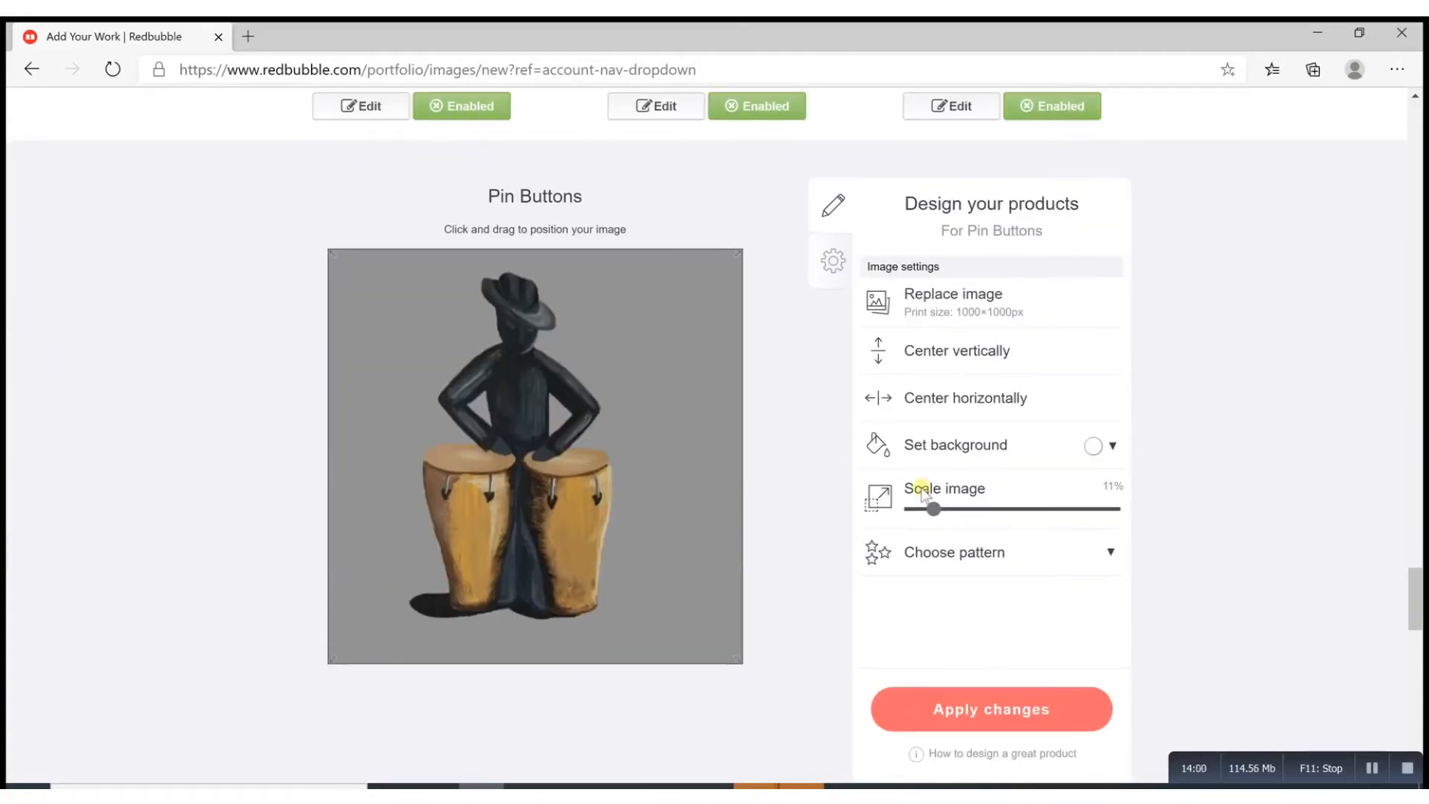
drag(933, 513, 932, 511)
drag(561, 495, 587, 507)
scroll(824, 551, down, 1)
scroll(825, 551, down, 1)
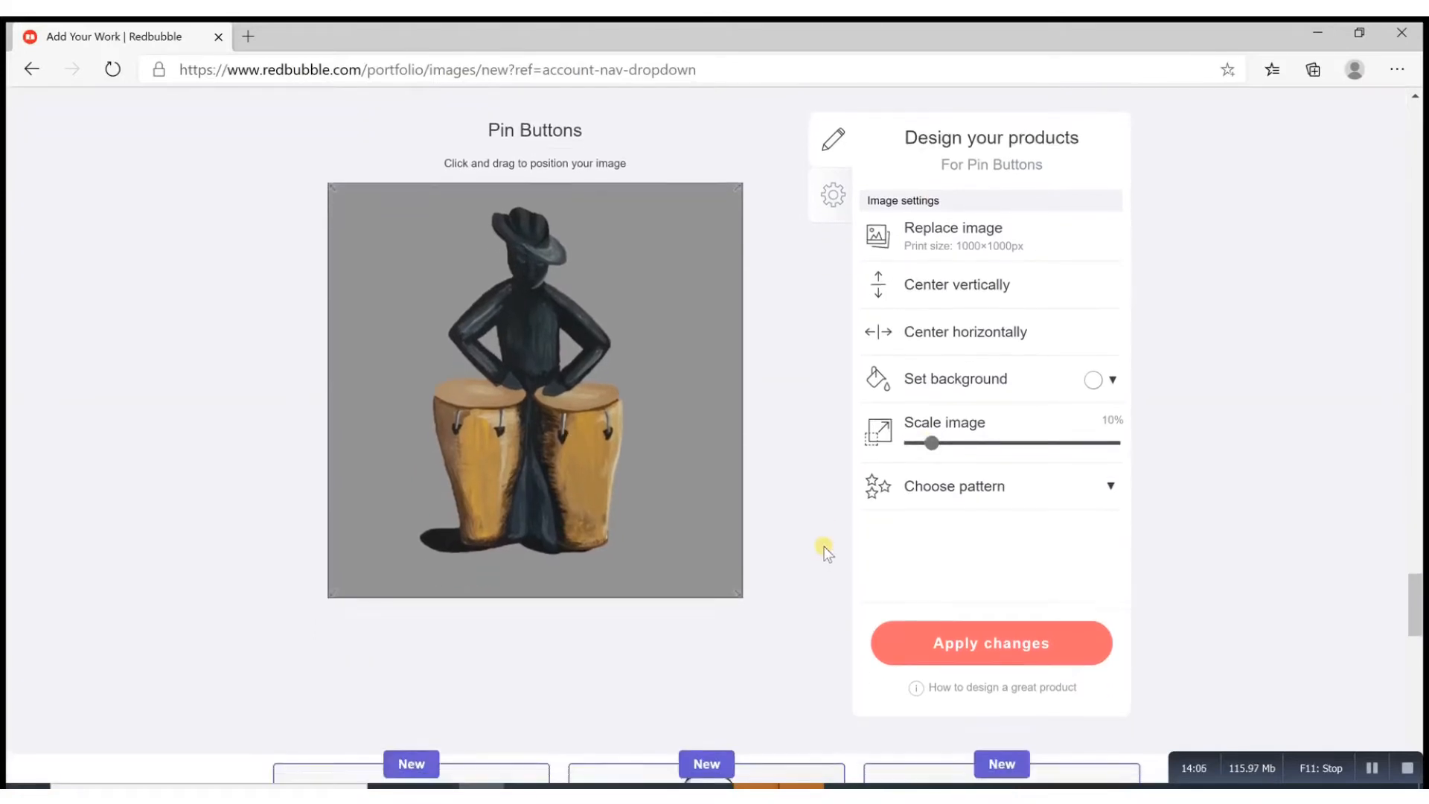
scroll(825, 551, up, 1)
scroll(824, 551, up, 6)
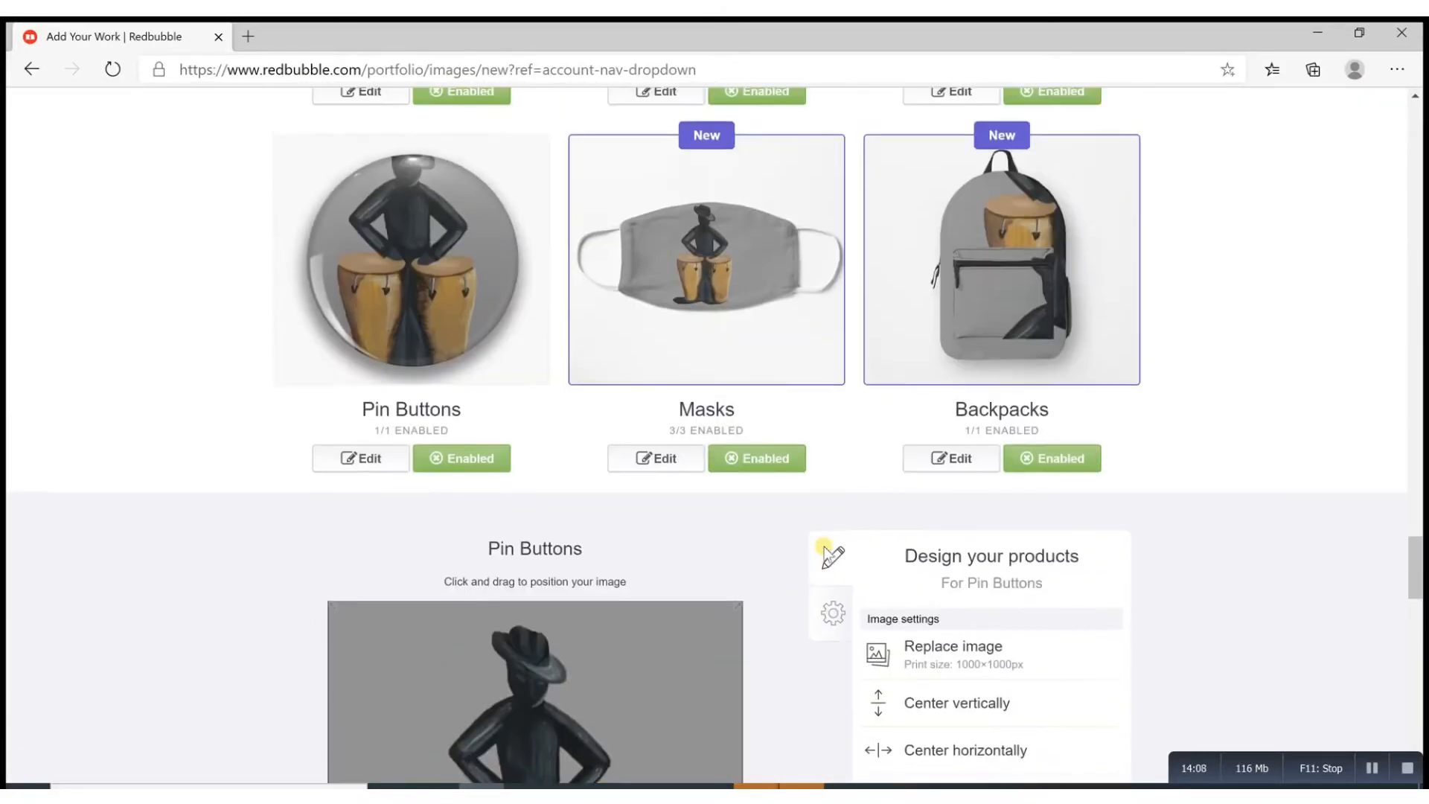
Disable the Pin Buttons product
scroll(824, 546, down, 1)
scroll(824, 546, down, 1)
click(497, 391)
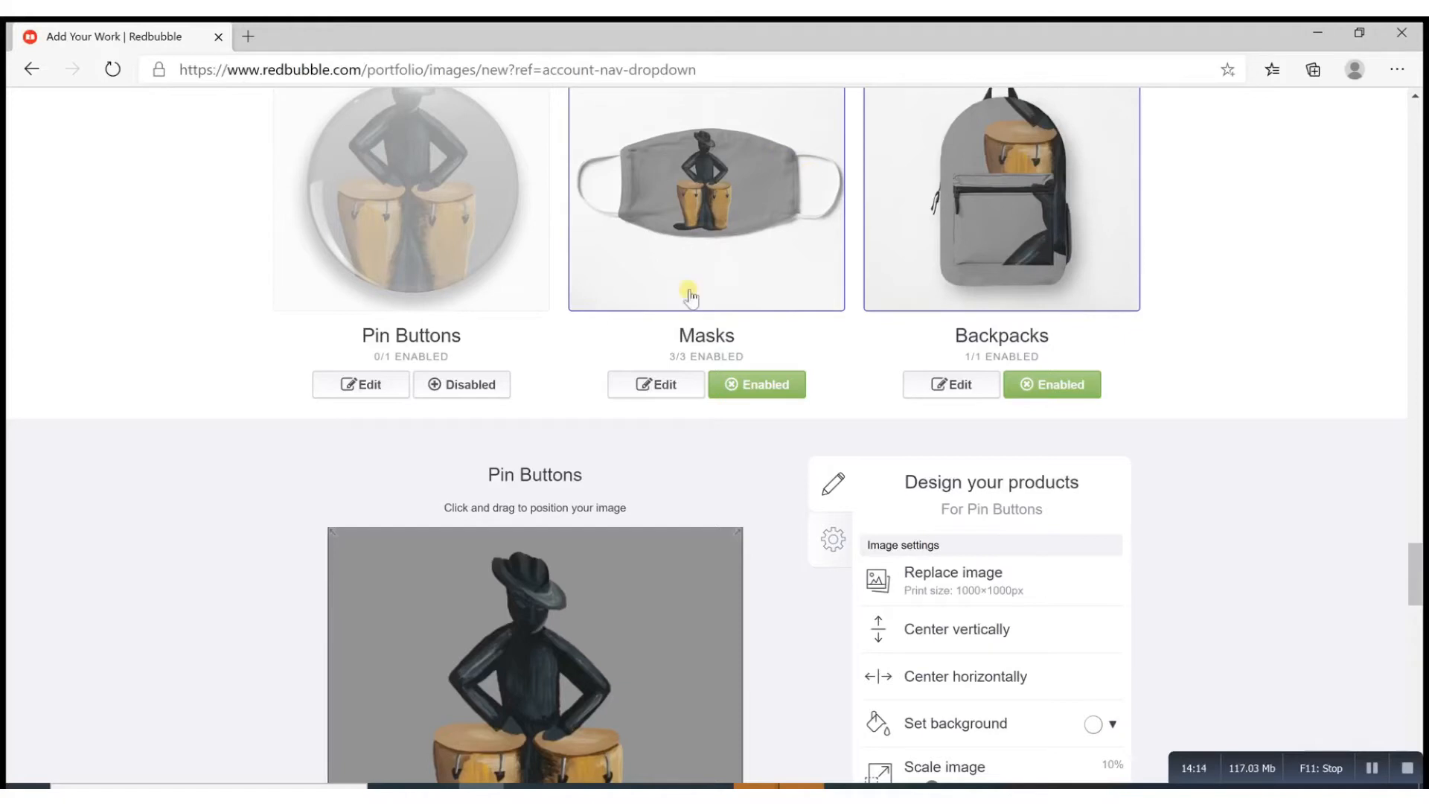
Copy the background color code #959595 from the Masks design and apply the mask changes
click(670, 387)
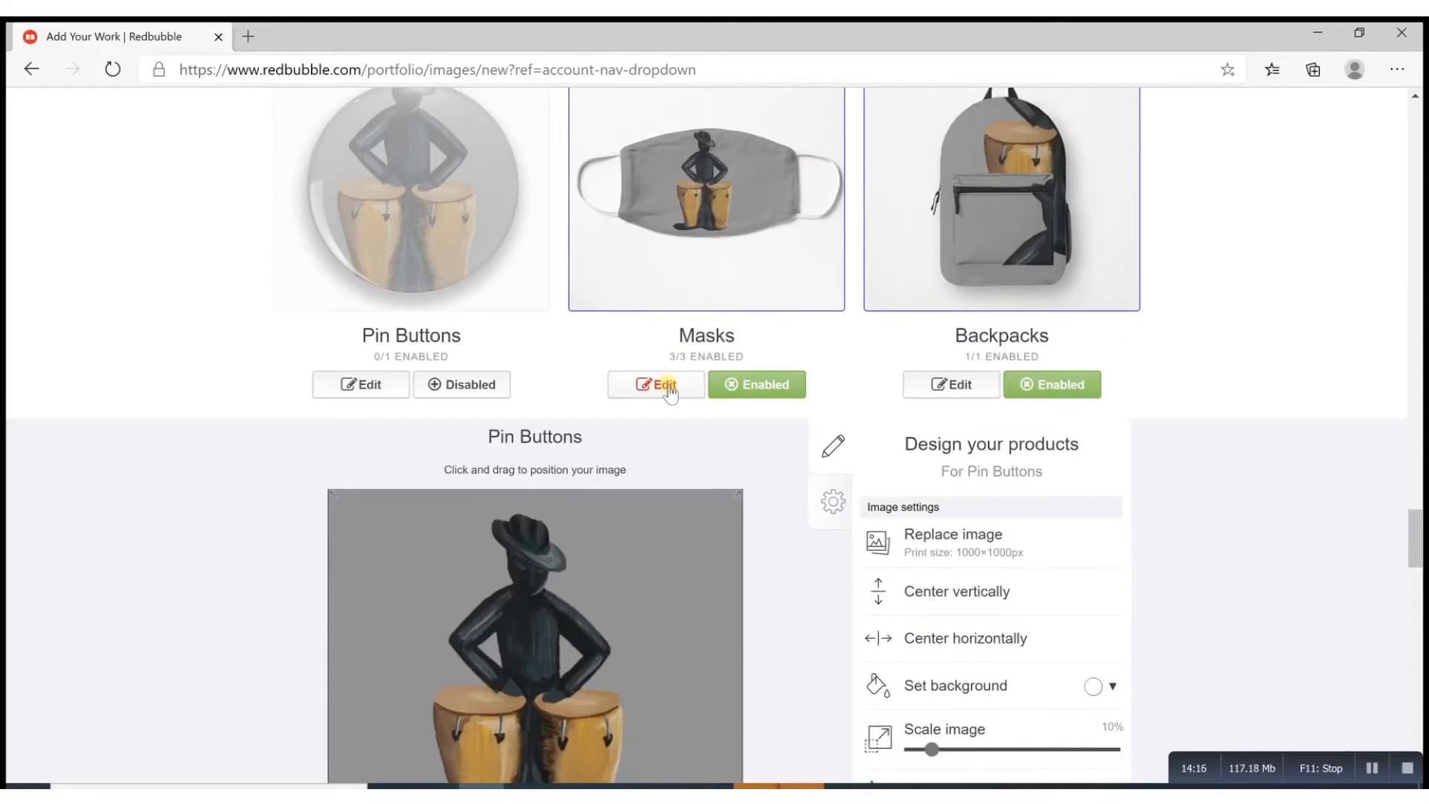
scroll(1249, 459, down, 3)
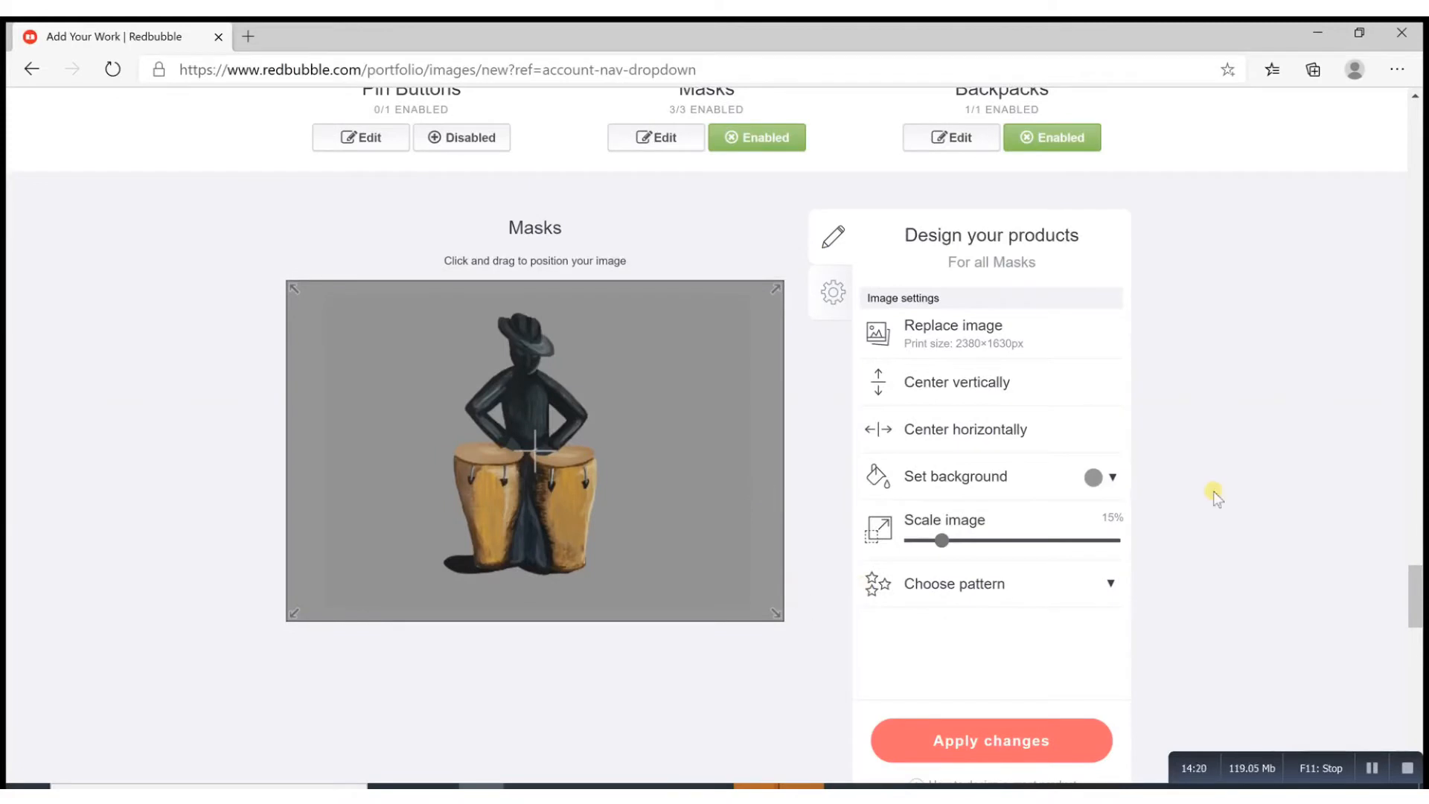
scroll(1214, 490, down, 1)
click(1105, 398)
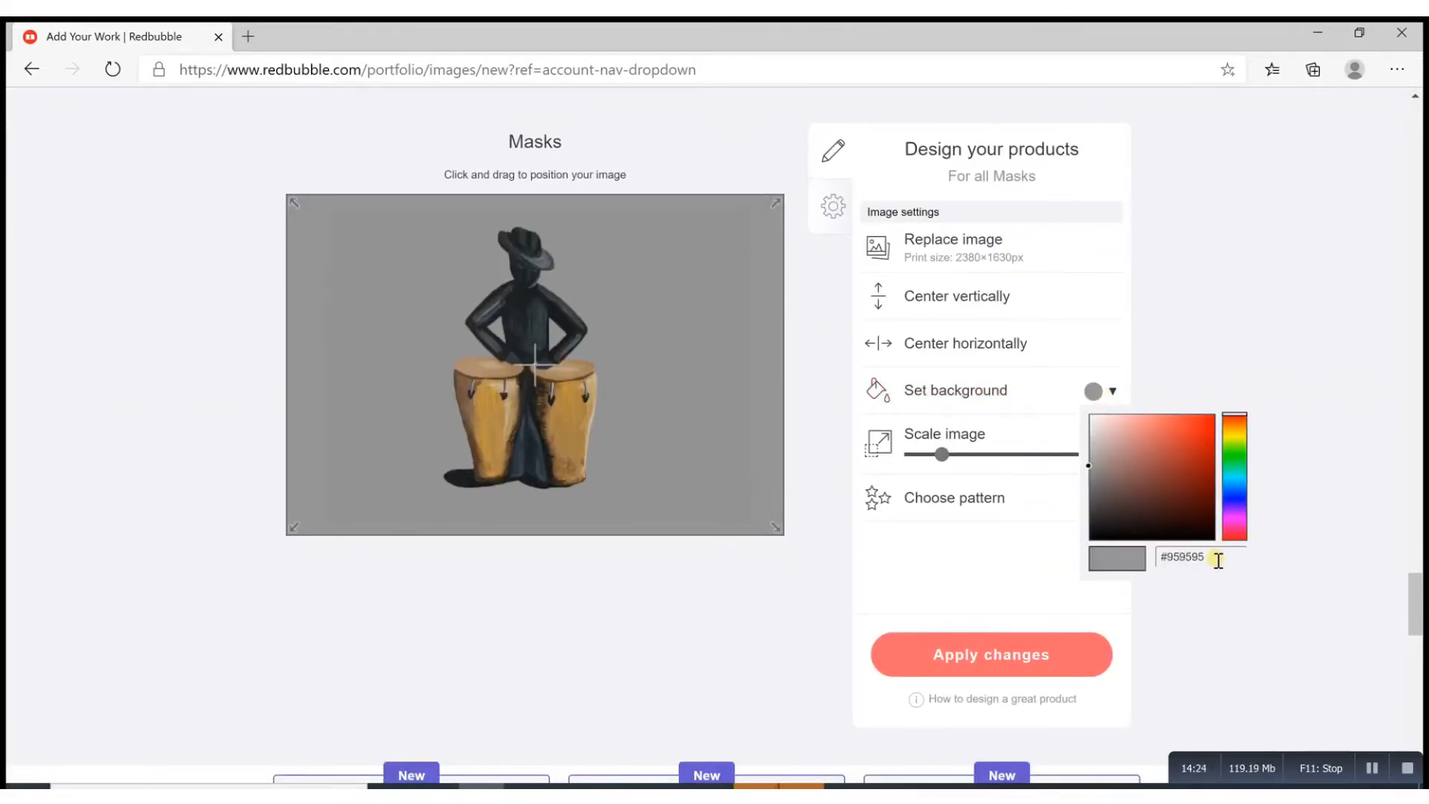
drag(1209, 560, 1164, 560)
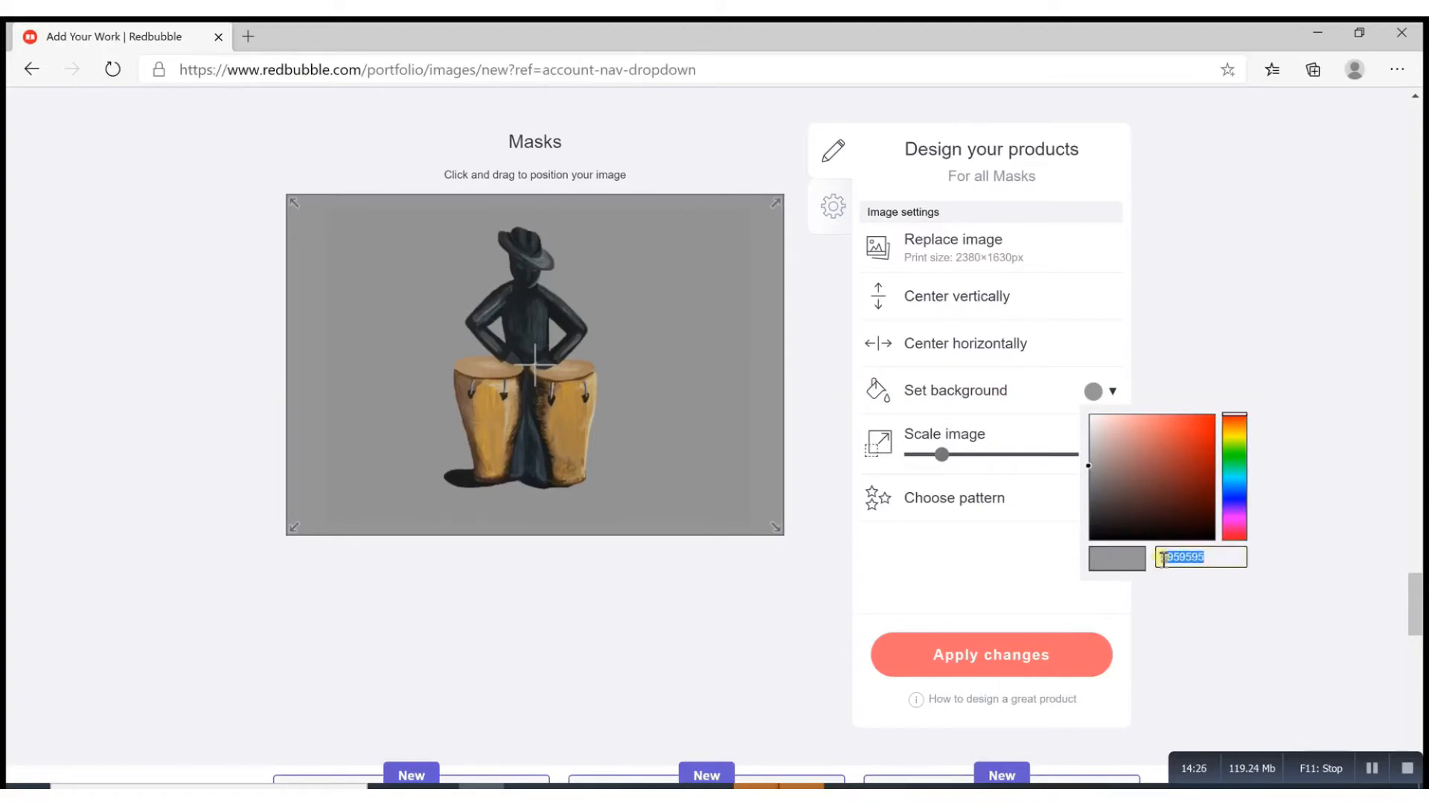
right_click(1170, 560)
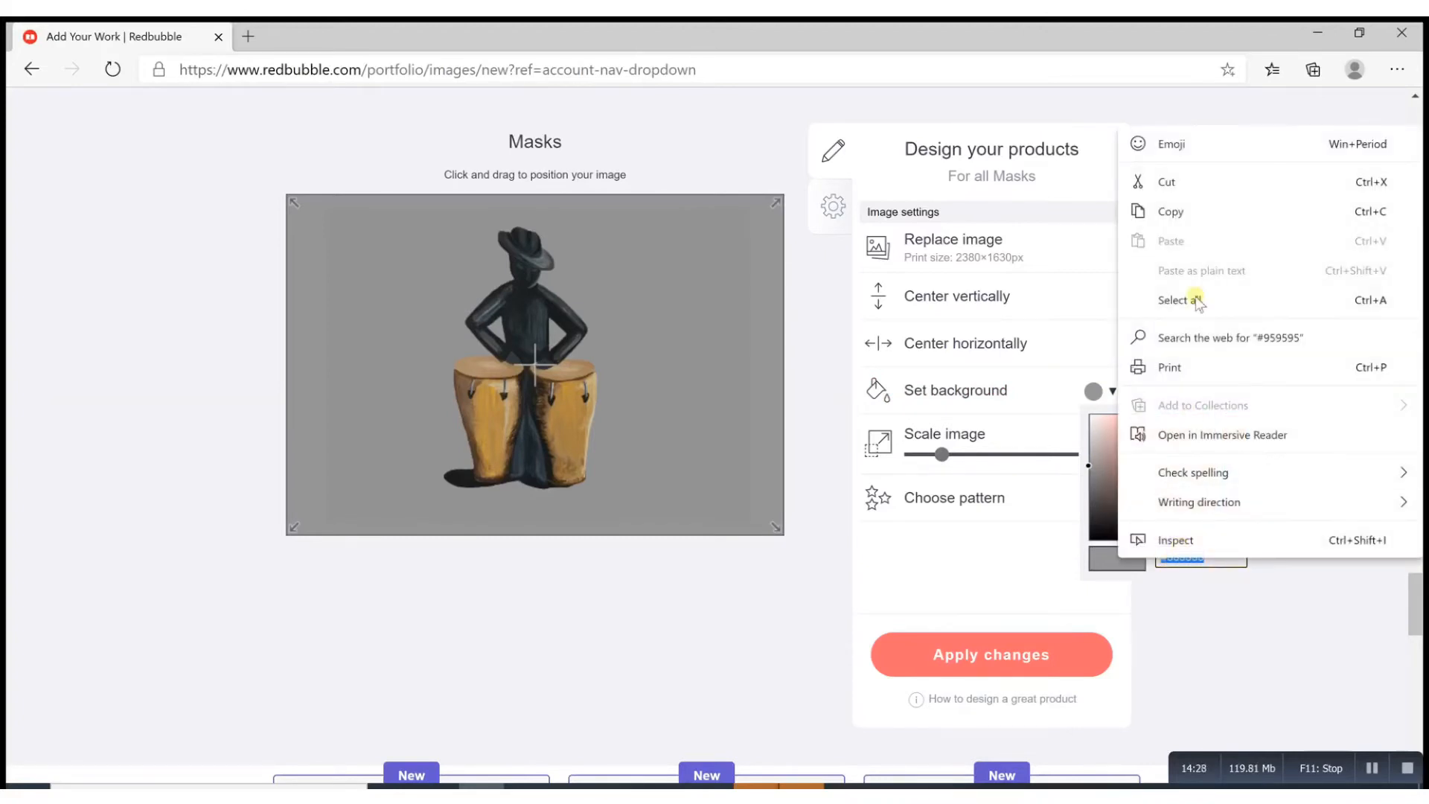
click(1196, 218)
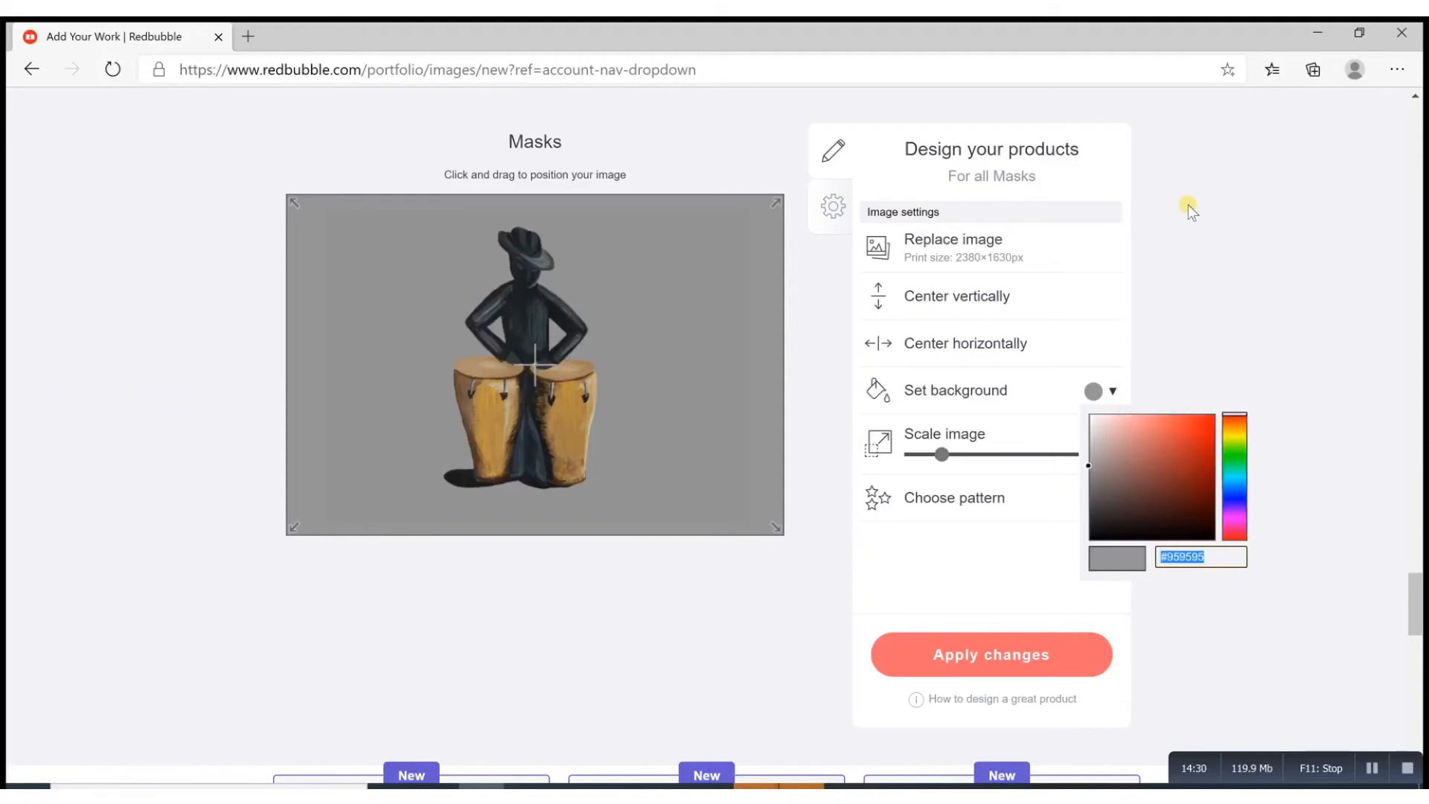
click(1188, 204)
click(980, 649)
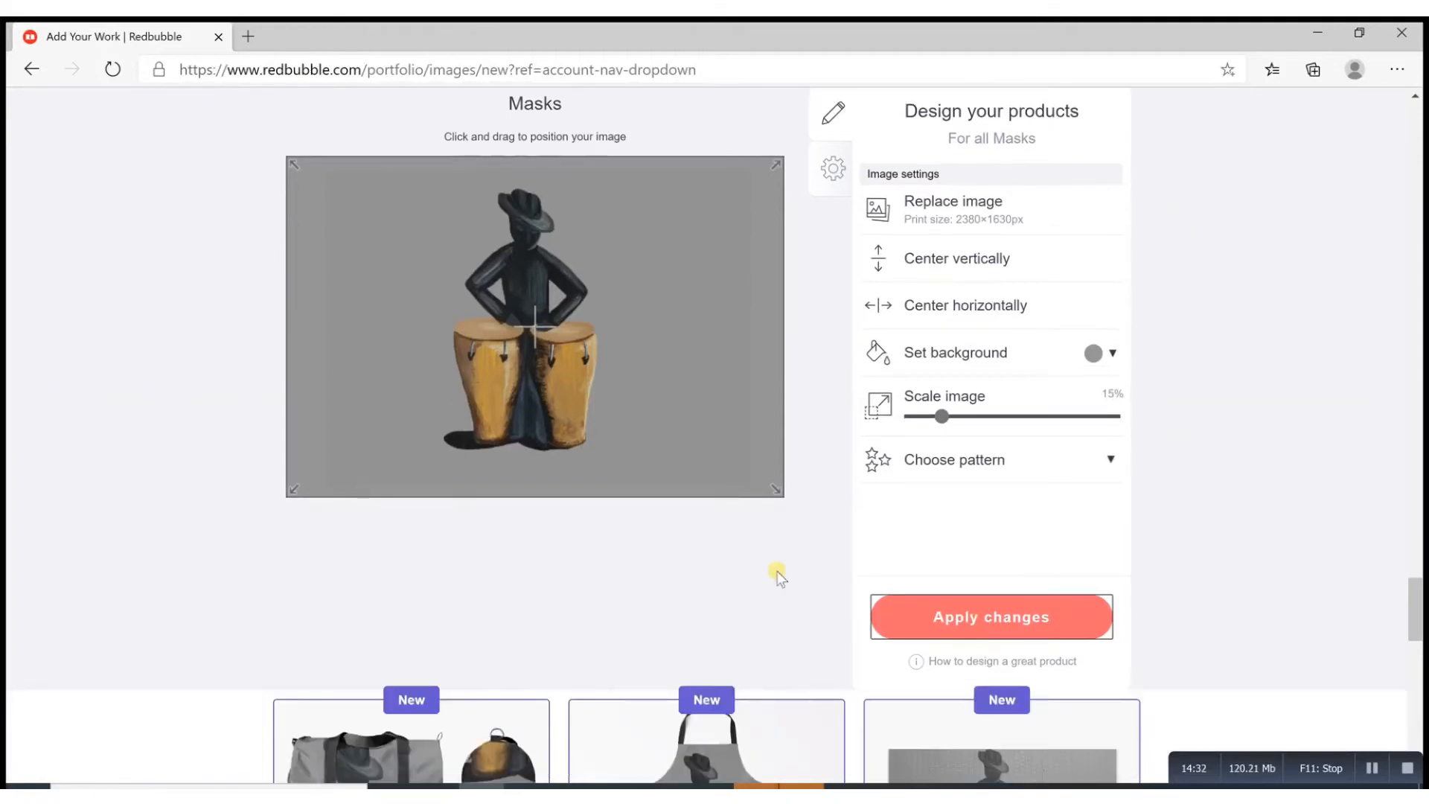
Set the pin buttons' background color to the copied code #959595 and apply the changes
scroll(548, 441, up, 4)
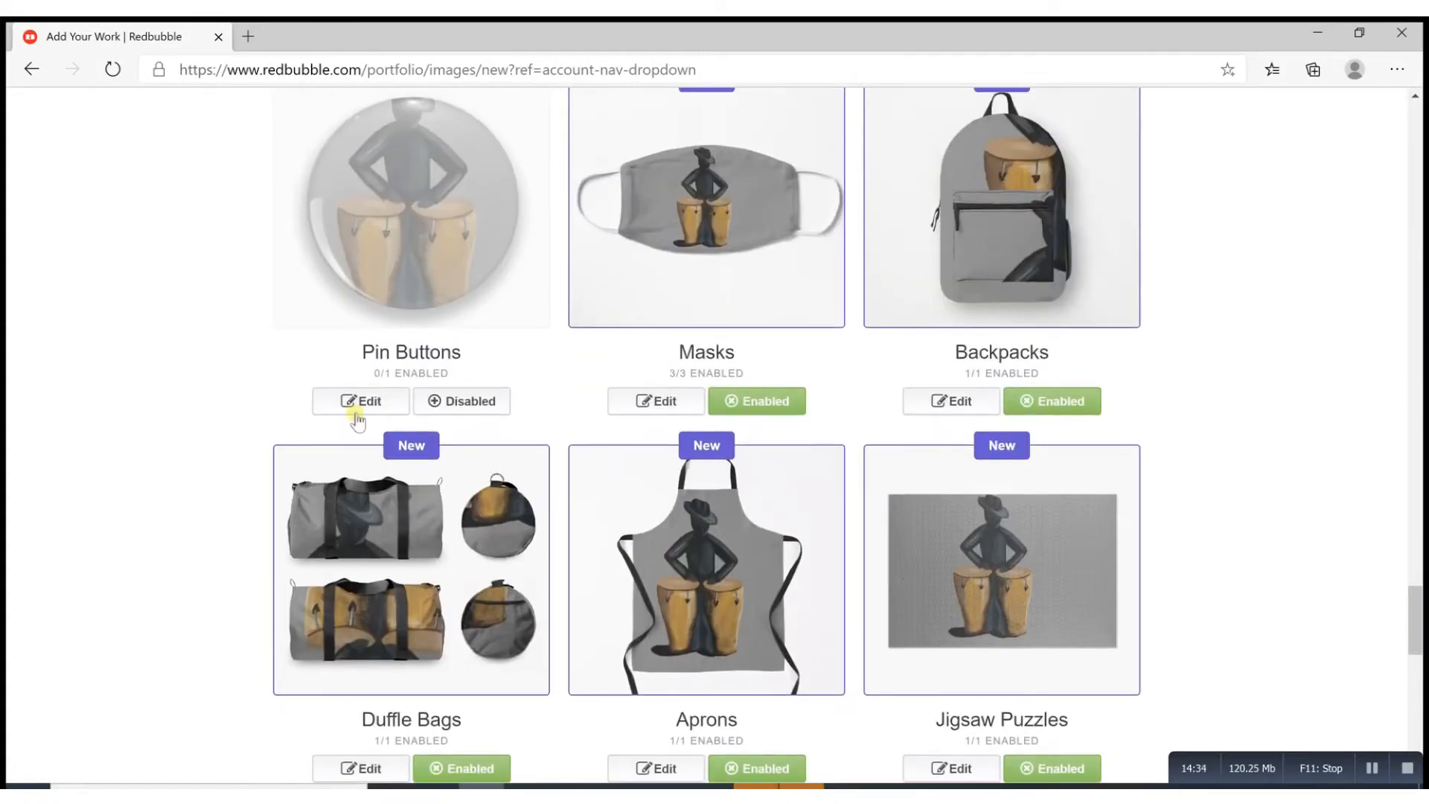
click(354, 402)
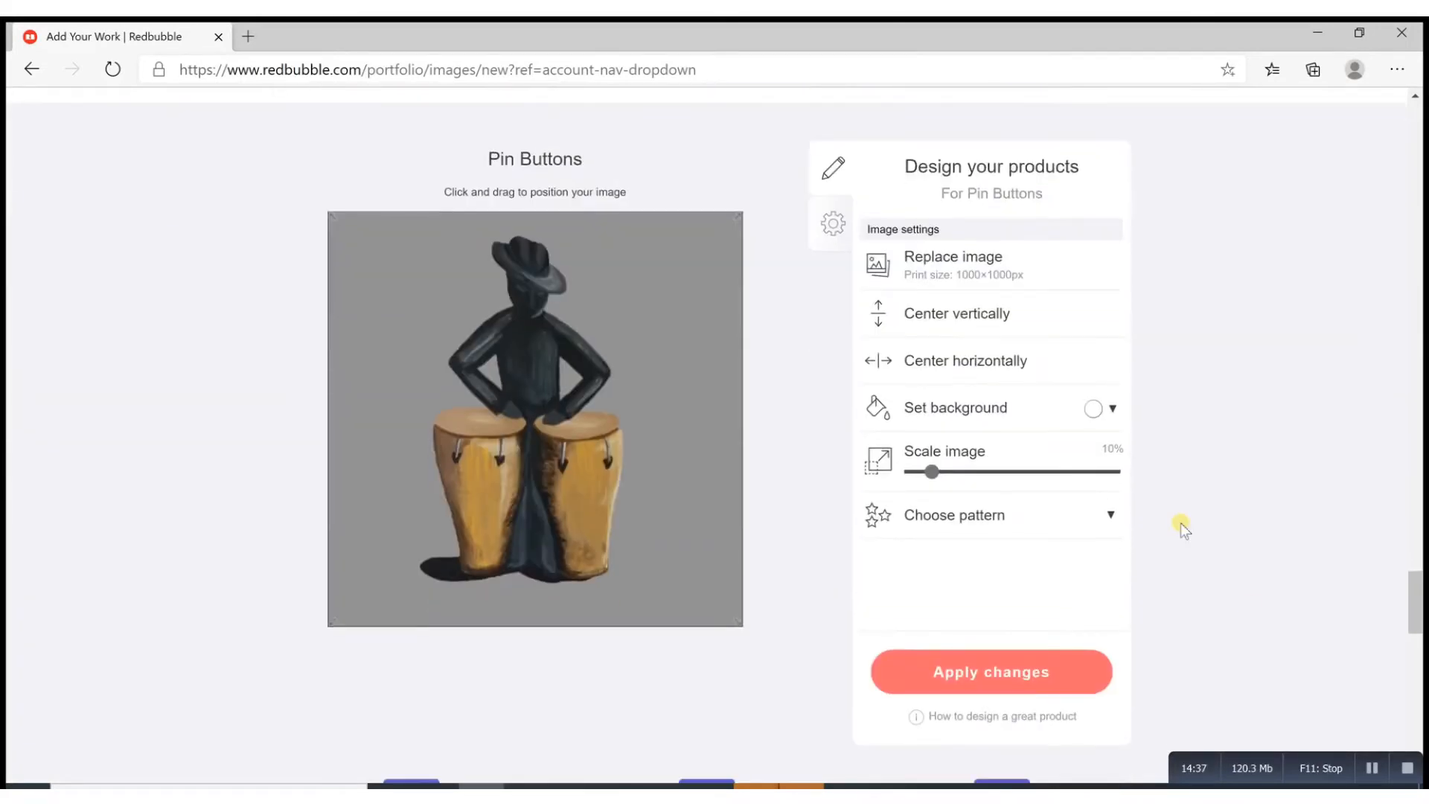
click(1106, 412)
drag(1201, 574, 1165, 574)
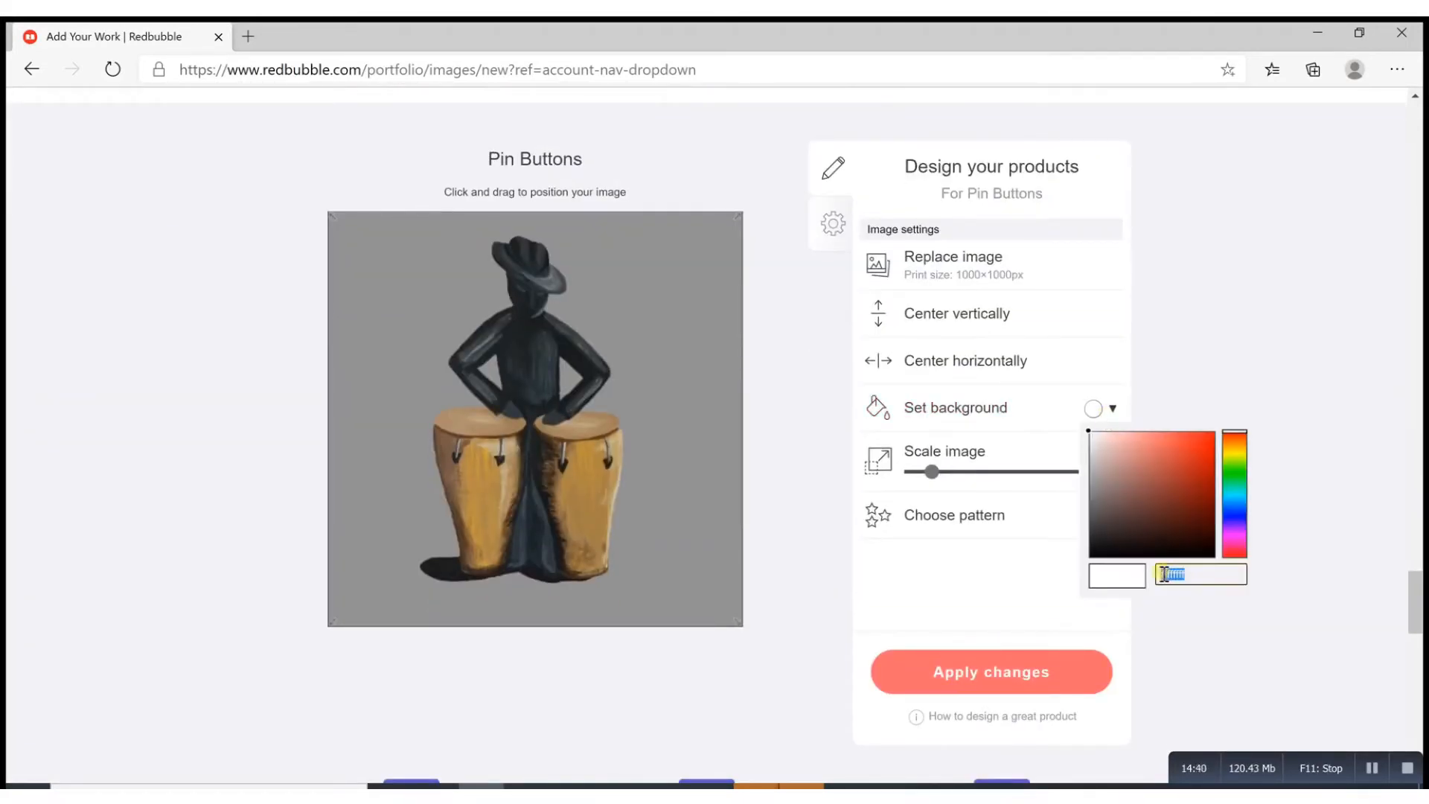
right_click(1166, 574)
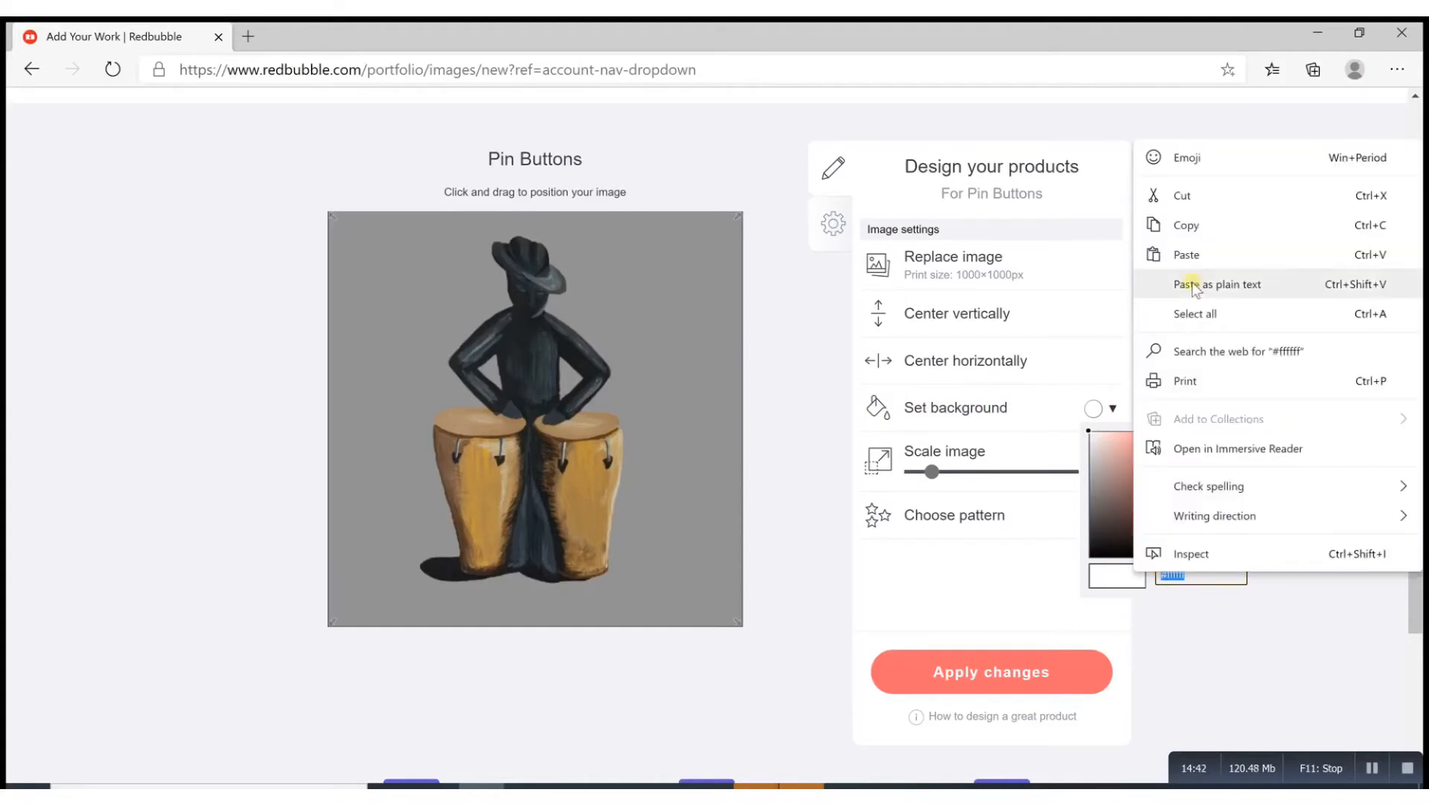
click(1196, 261)
click(1126, 569)
click(1024, 656)
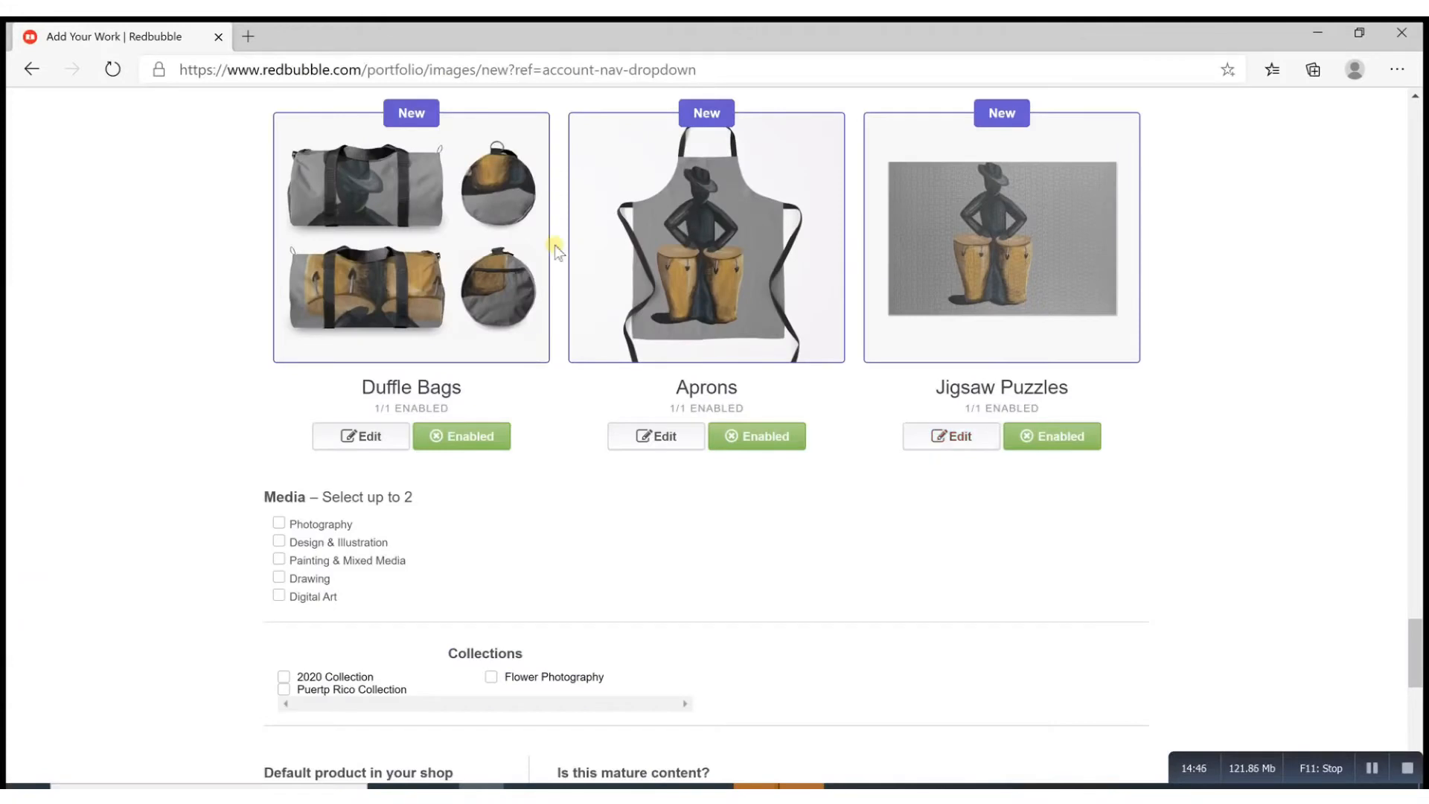
Reopen Pin Buttons for editing and scale the artwork to 8% so the whole figure fits the button
scroll(555, 244, up, 5)
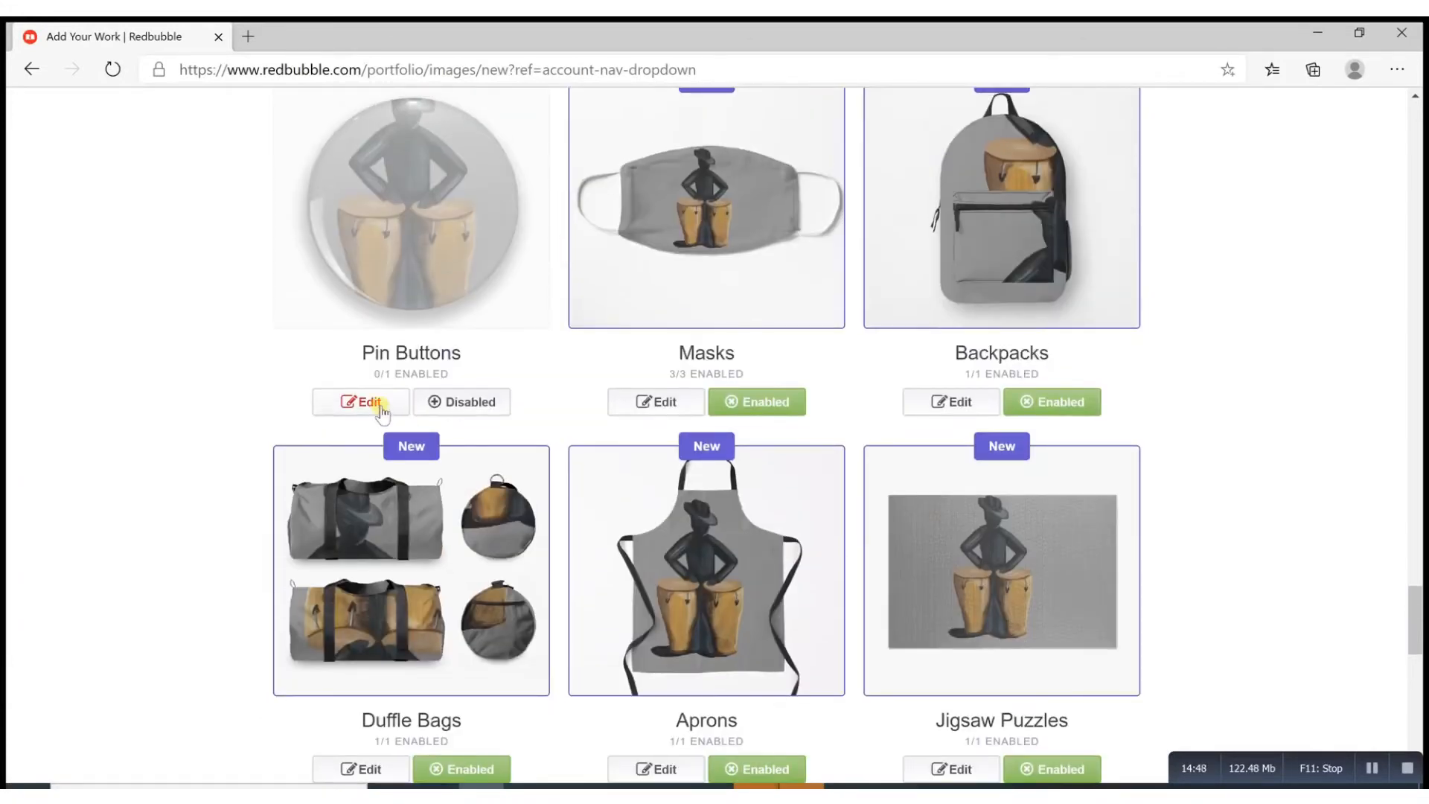
click(370, 402)
scroll(806, 550, down, 5)
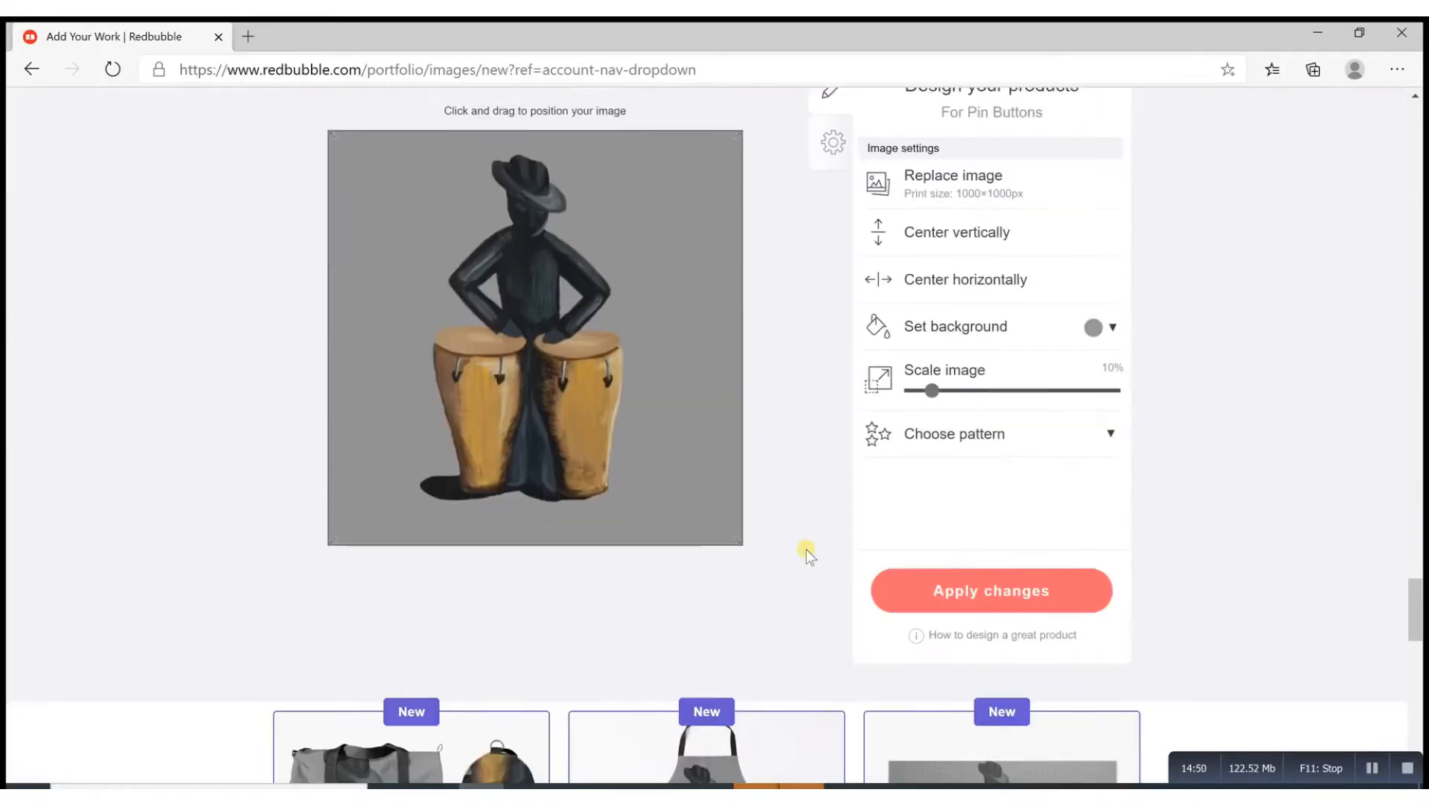
click(931, 373)
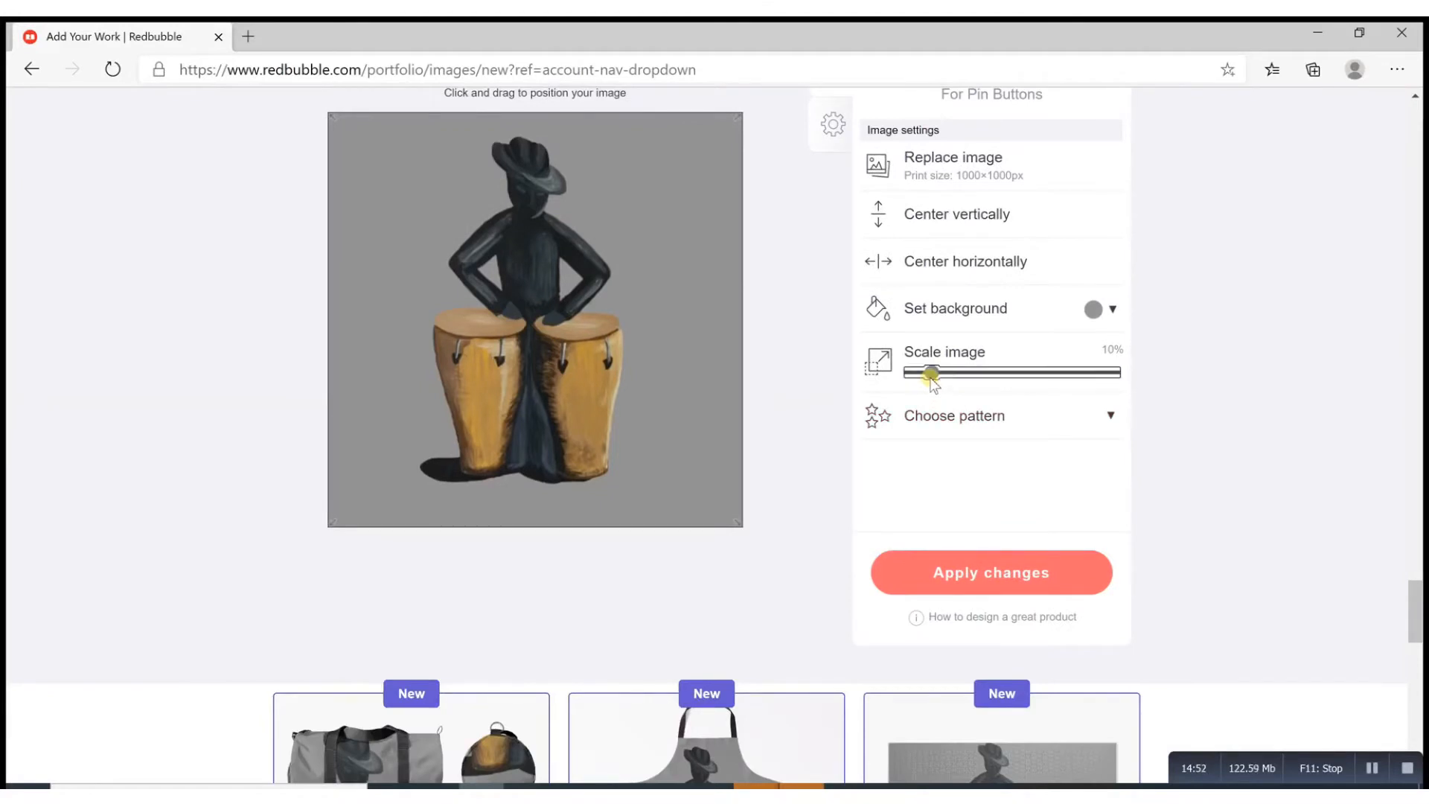
drag(931, 372, 926, 373)
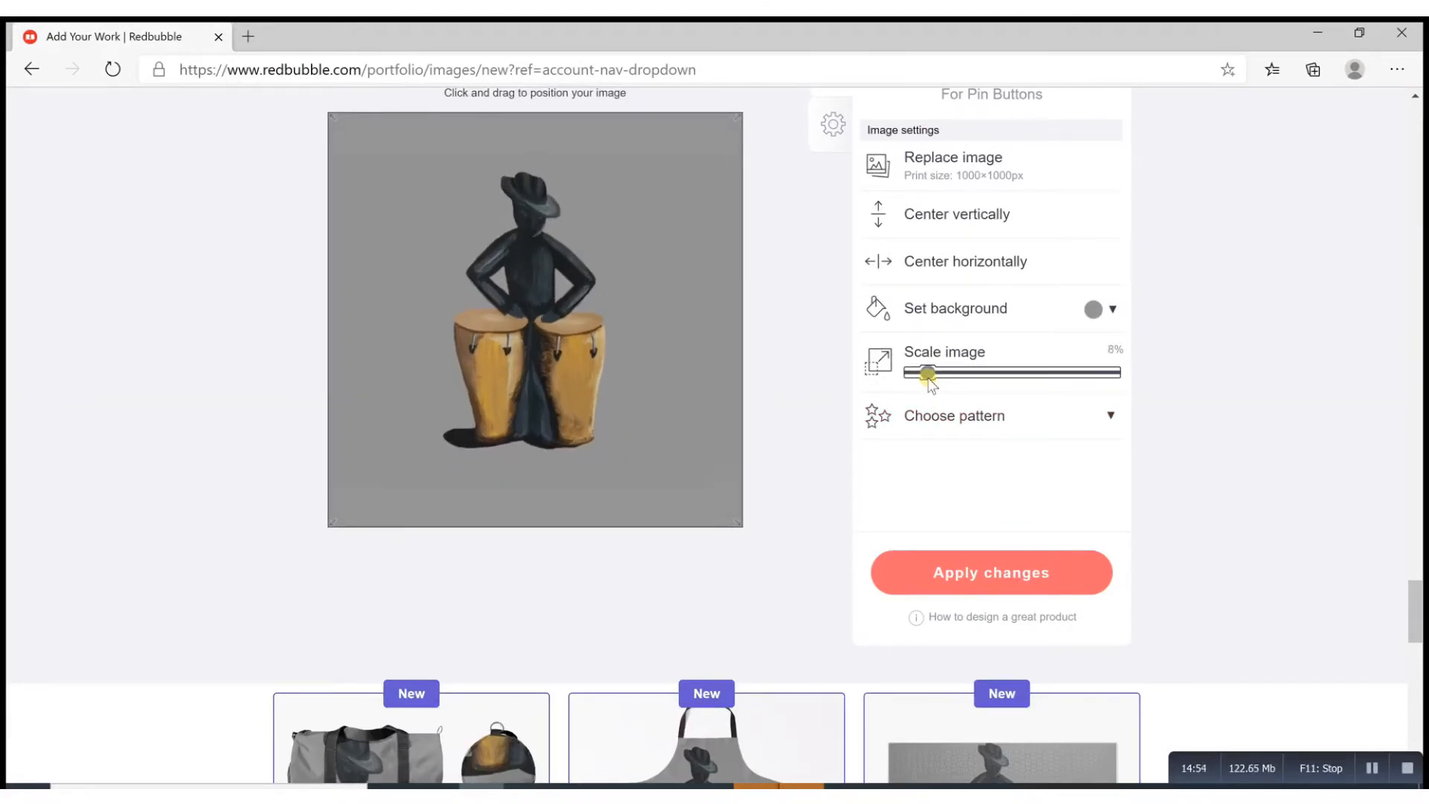
Scale the pin button artwork to 7%, nudge it slightly toward the centre of the design and apply the changes
scroll(828, 344, up, 3)
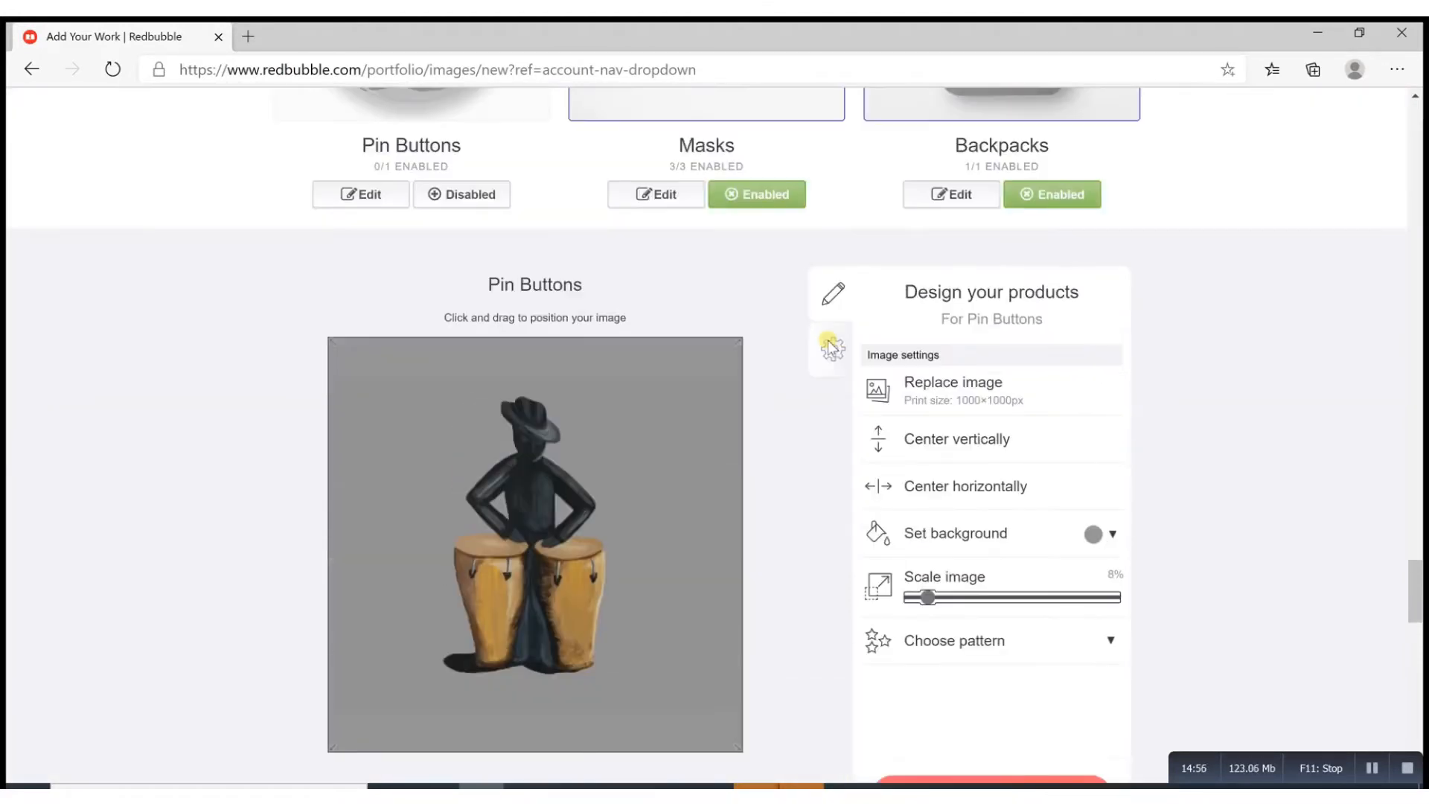
scroll(827, 342, up, 5)
scroll(828, 342, down, 5)
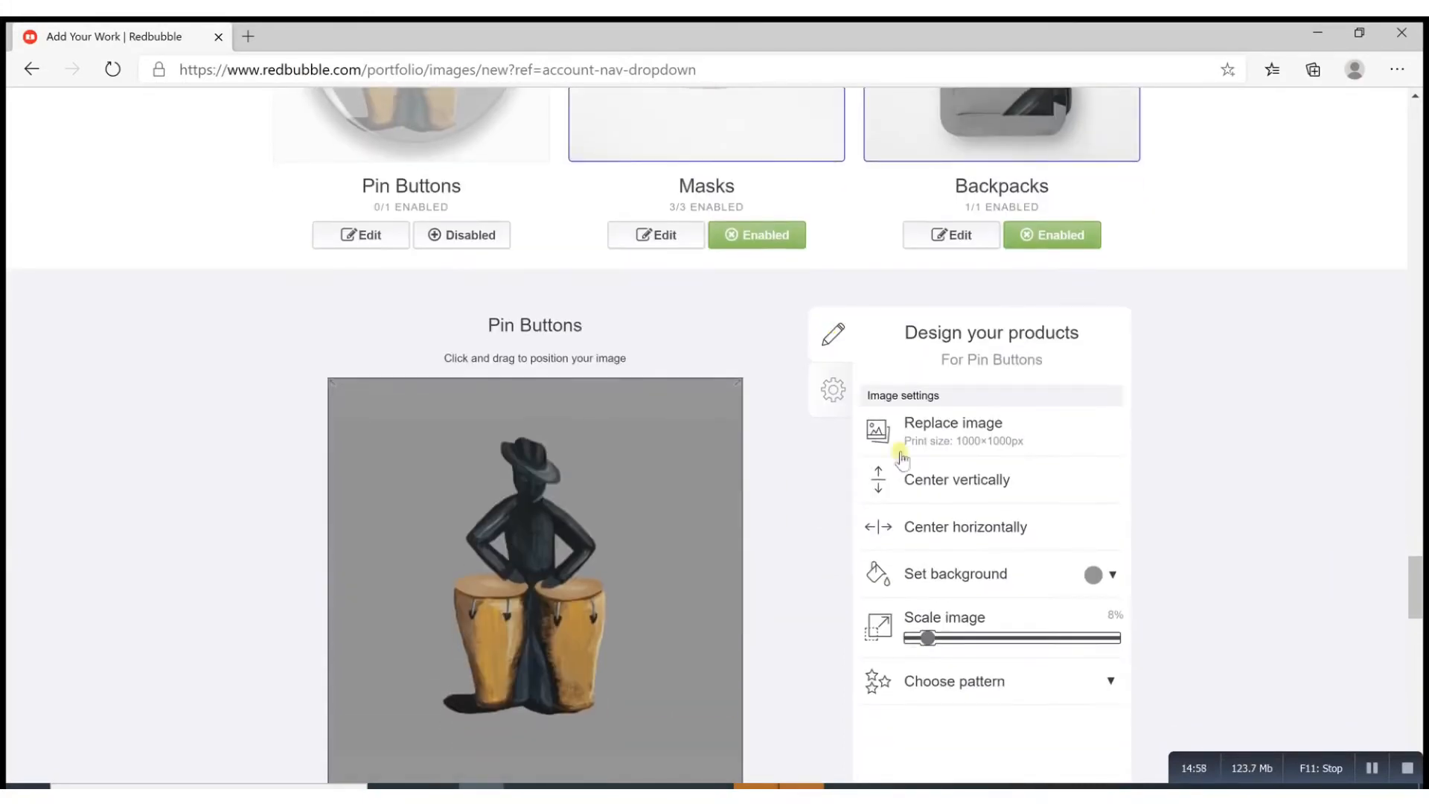
drag(928, 639, 925, 638)
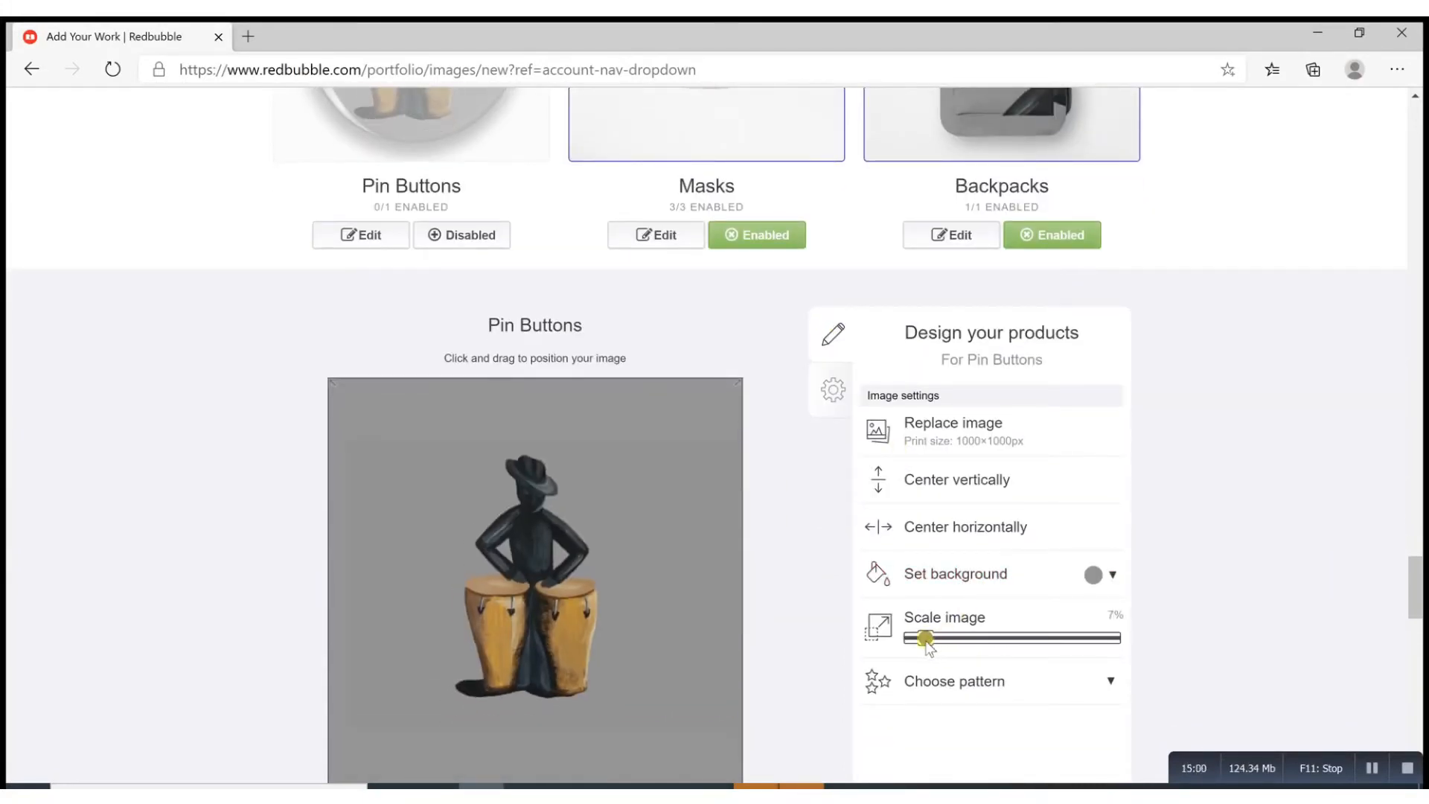
scroll(928, 645, up, 4)
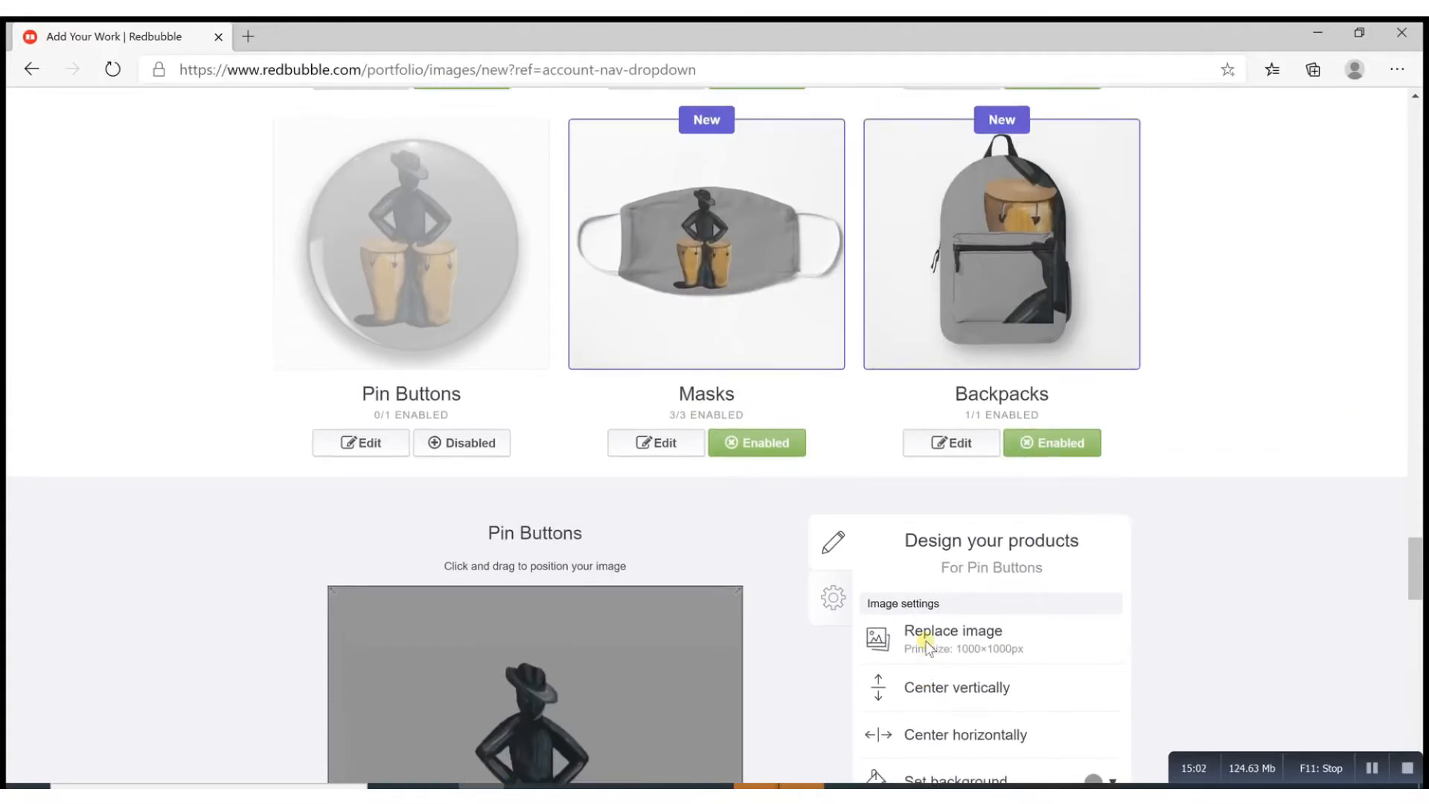
scroll(927, 645, down, 2)
scroll(927, 644, down, 3)
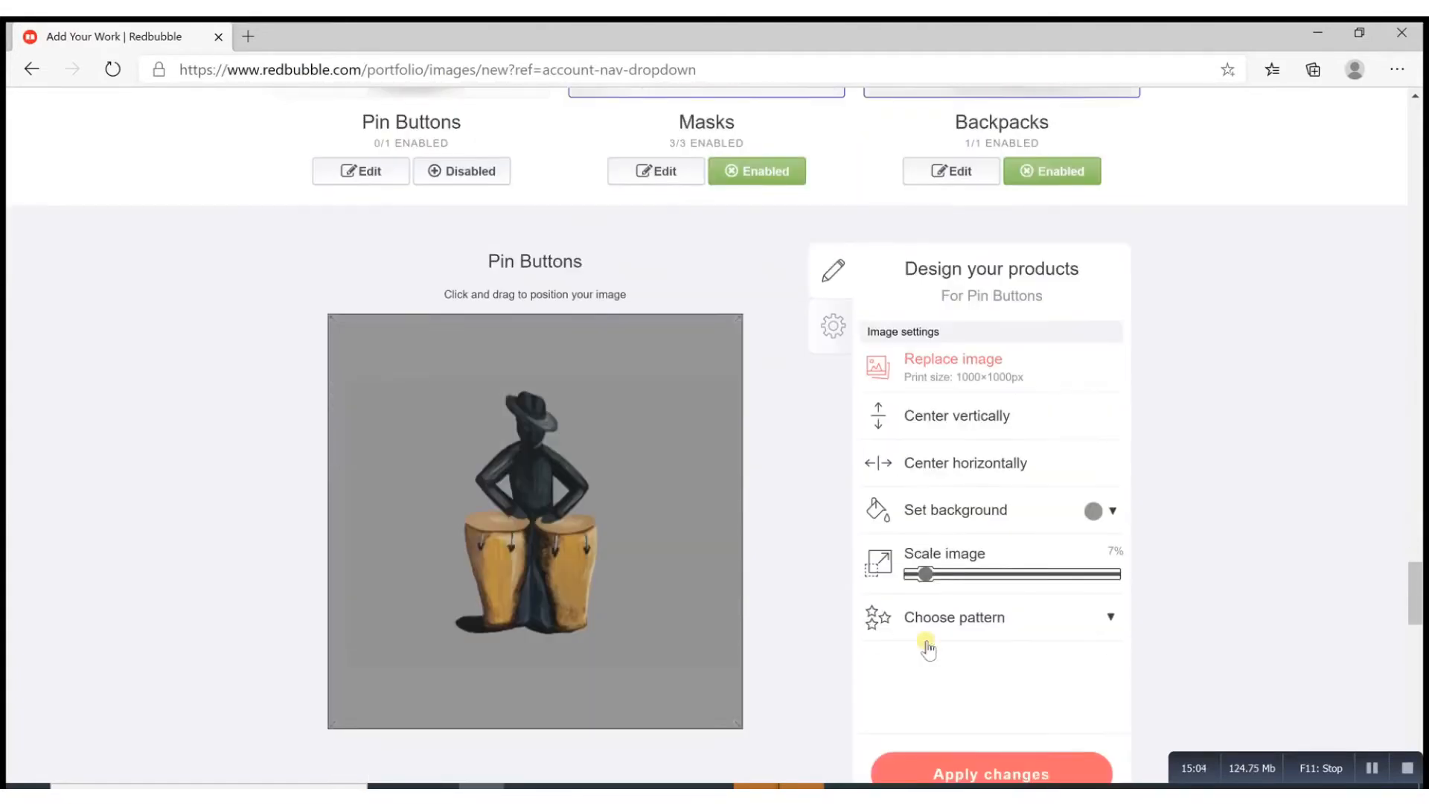
drag(555, 606, 560, 606)
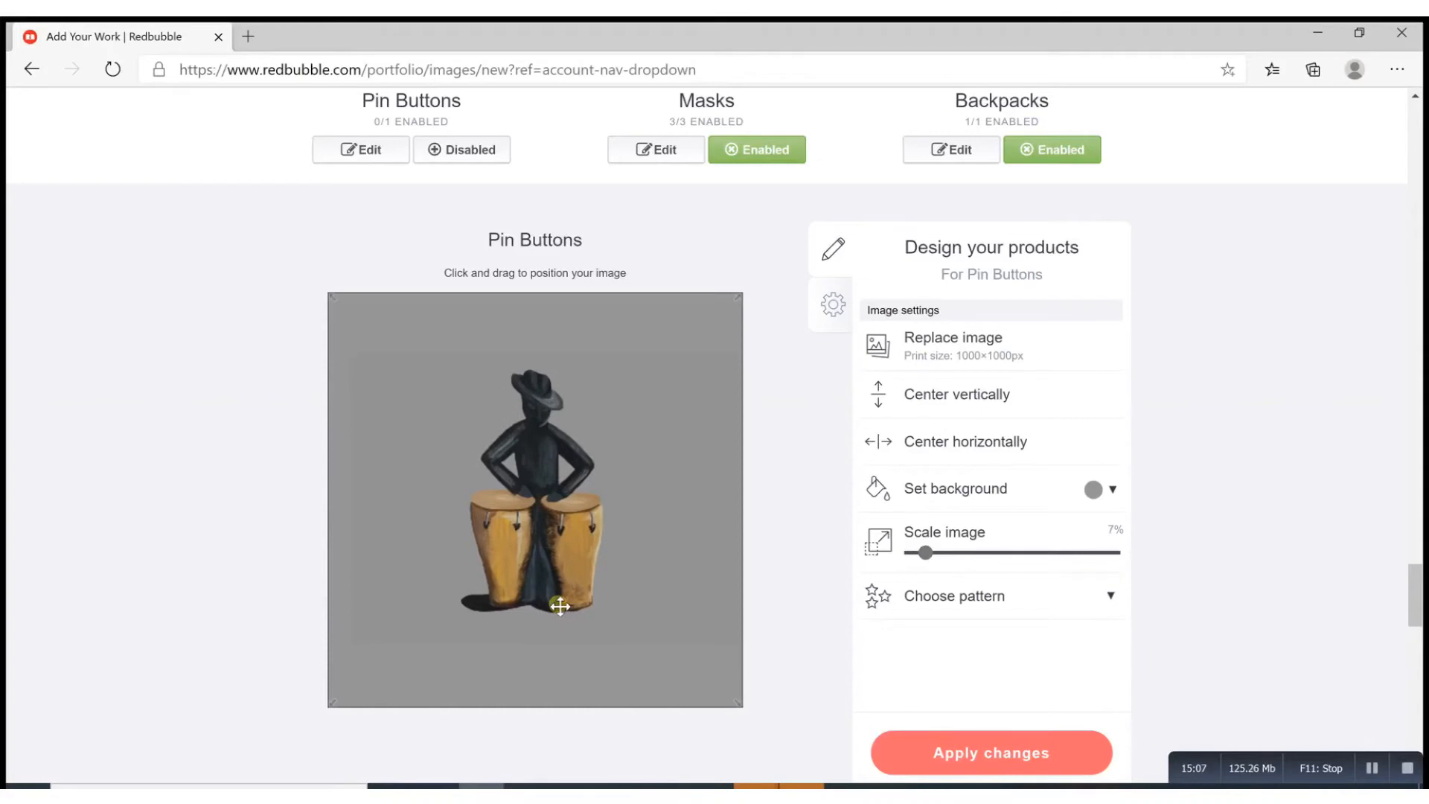
click(966, 757)
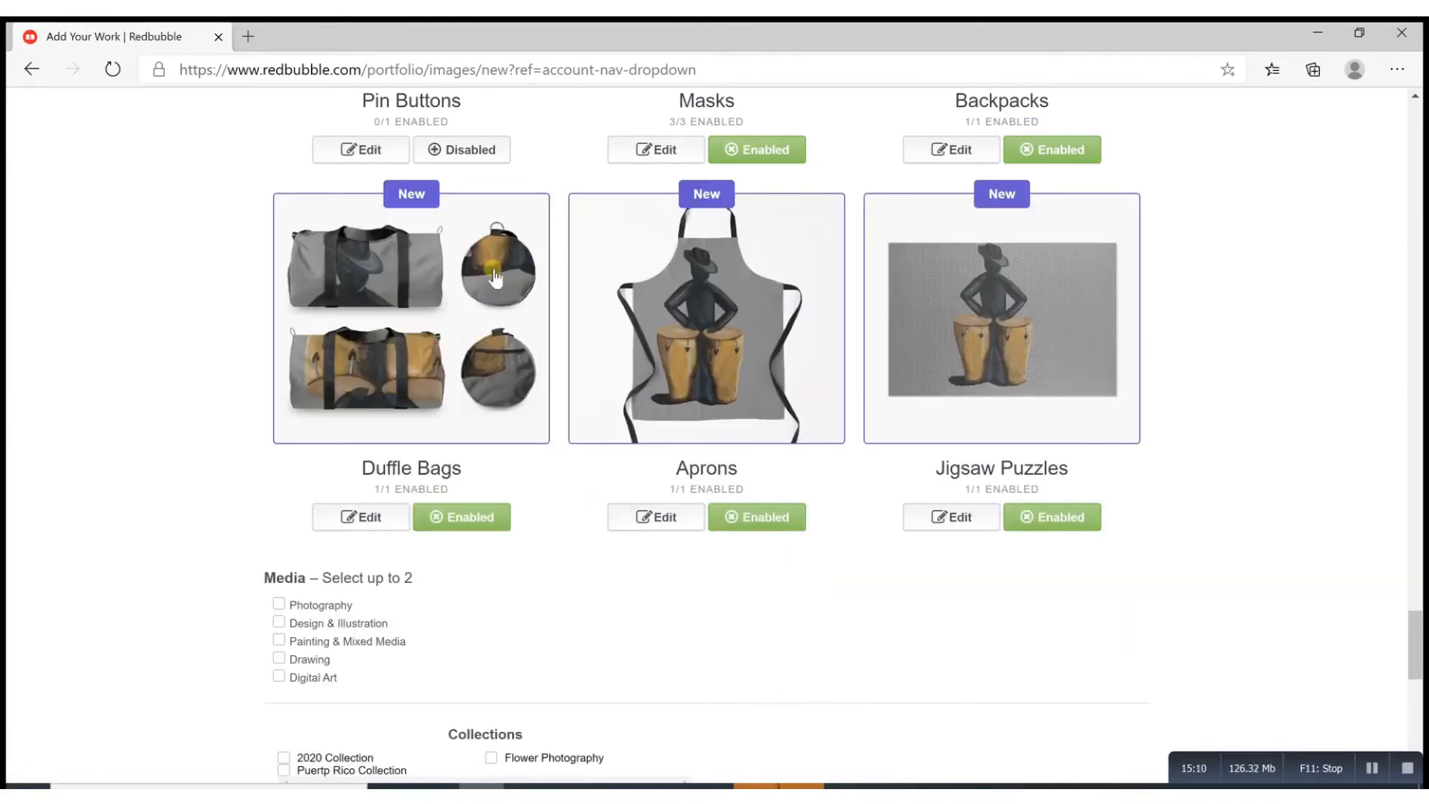
scroll(495, 277, up, 5)
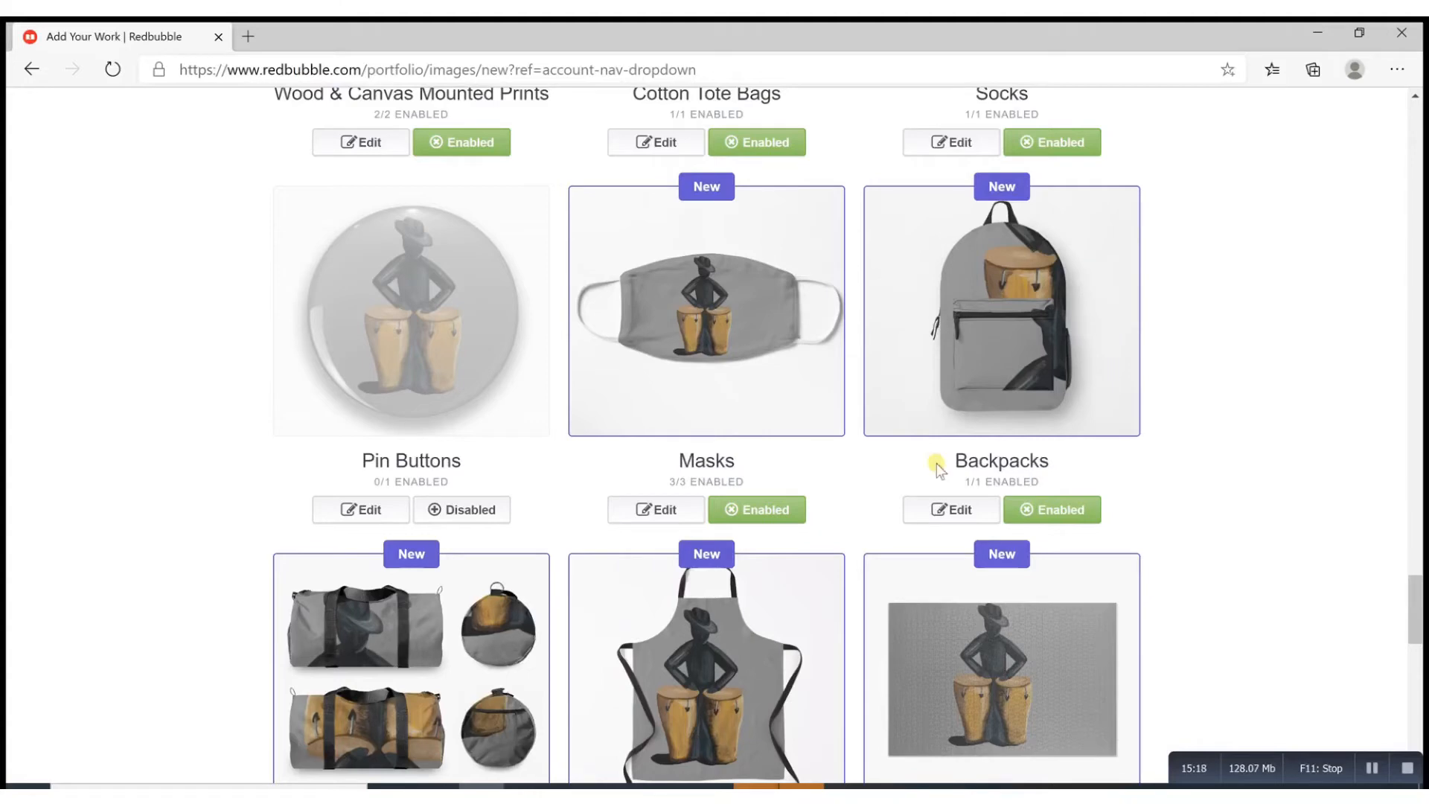
Open the Backpacks product for editing and set its background to the copied color code #959595
click(969, 510)
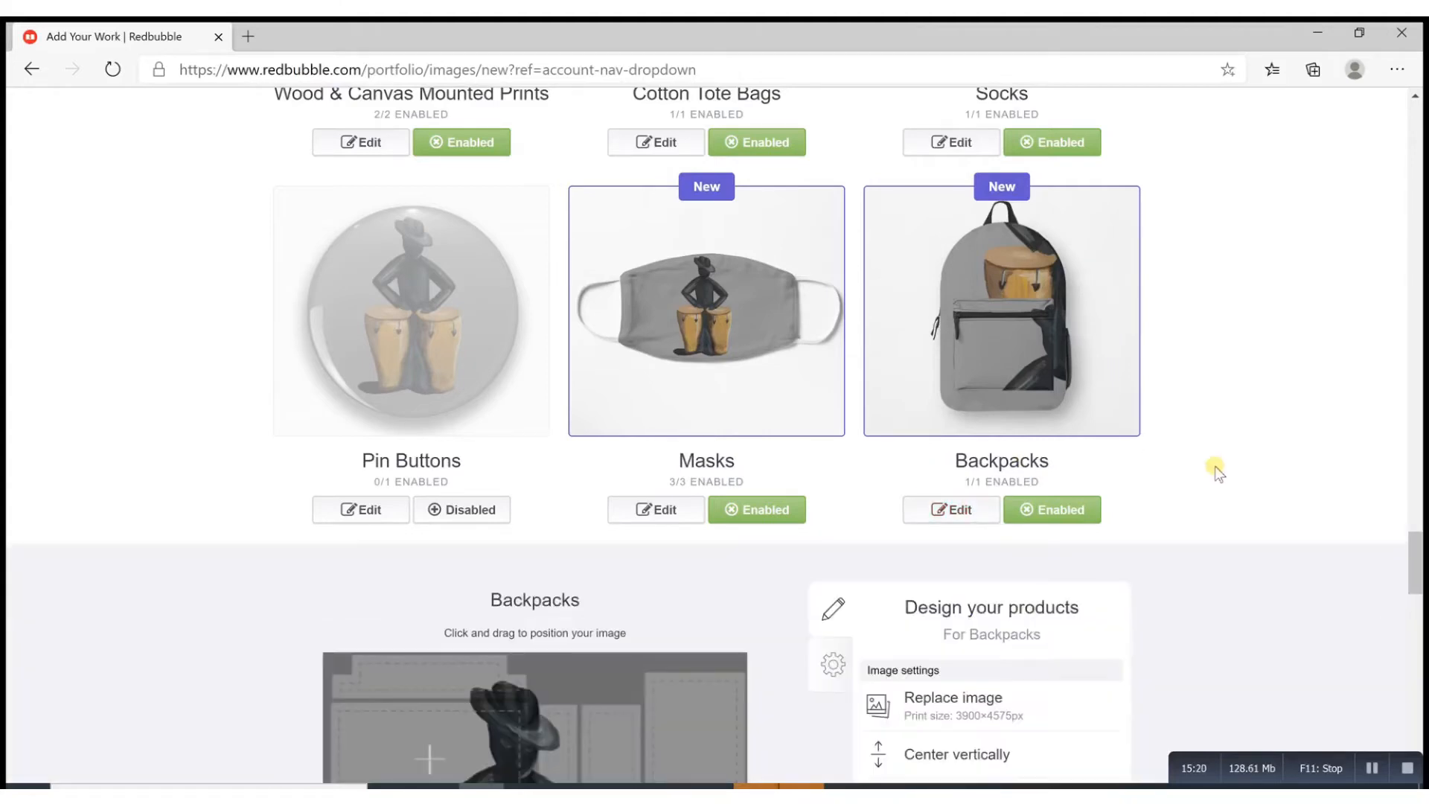
scroll(1215, 466, down, 5)
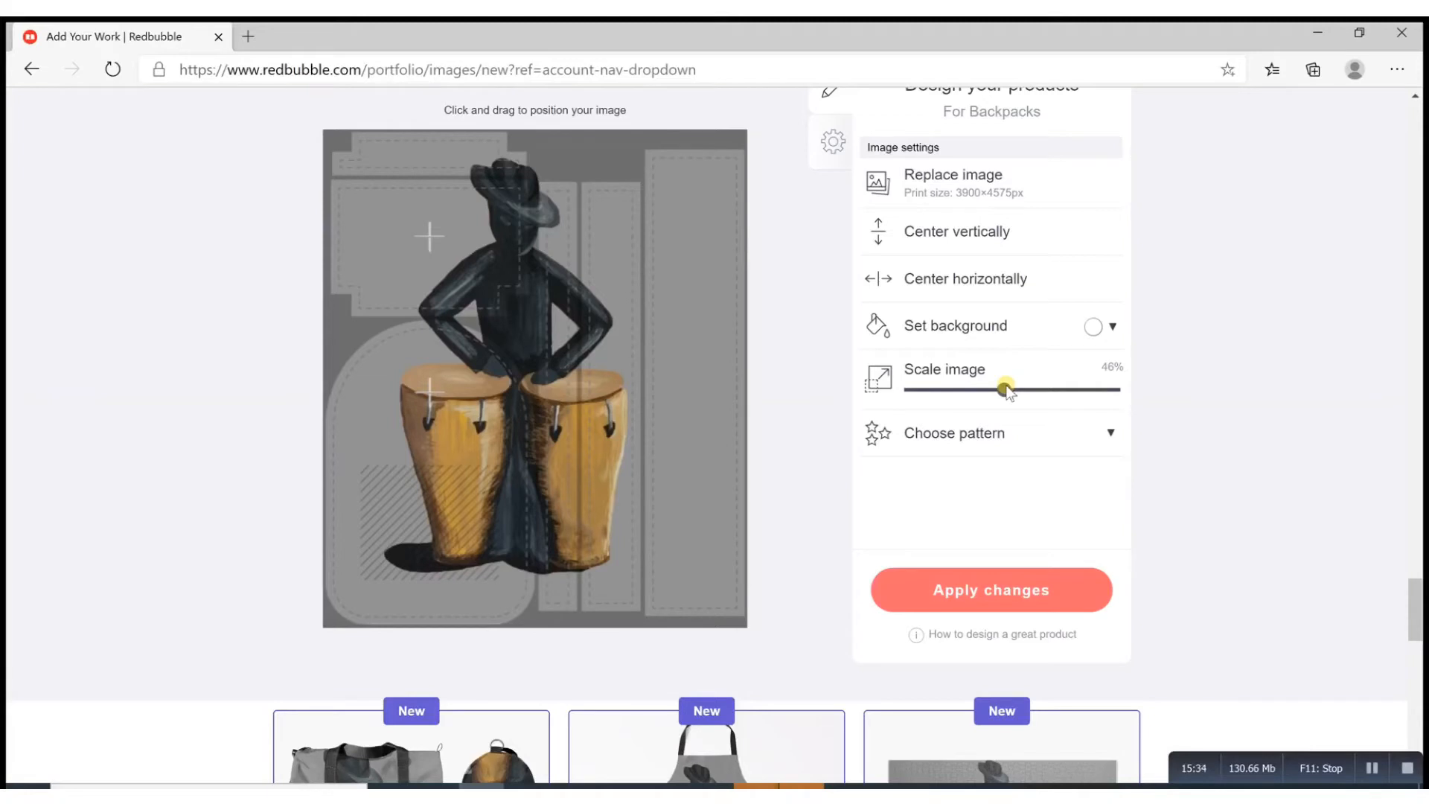
click(1094, 327)
drag(1187, 494, 1152, 497)
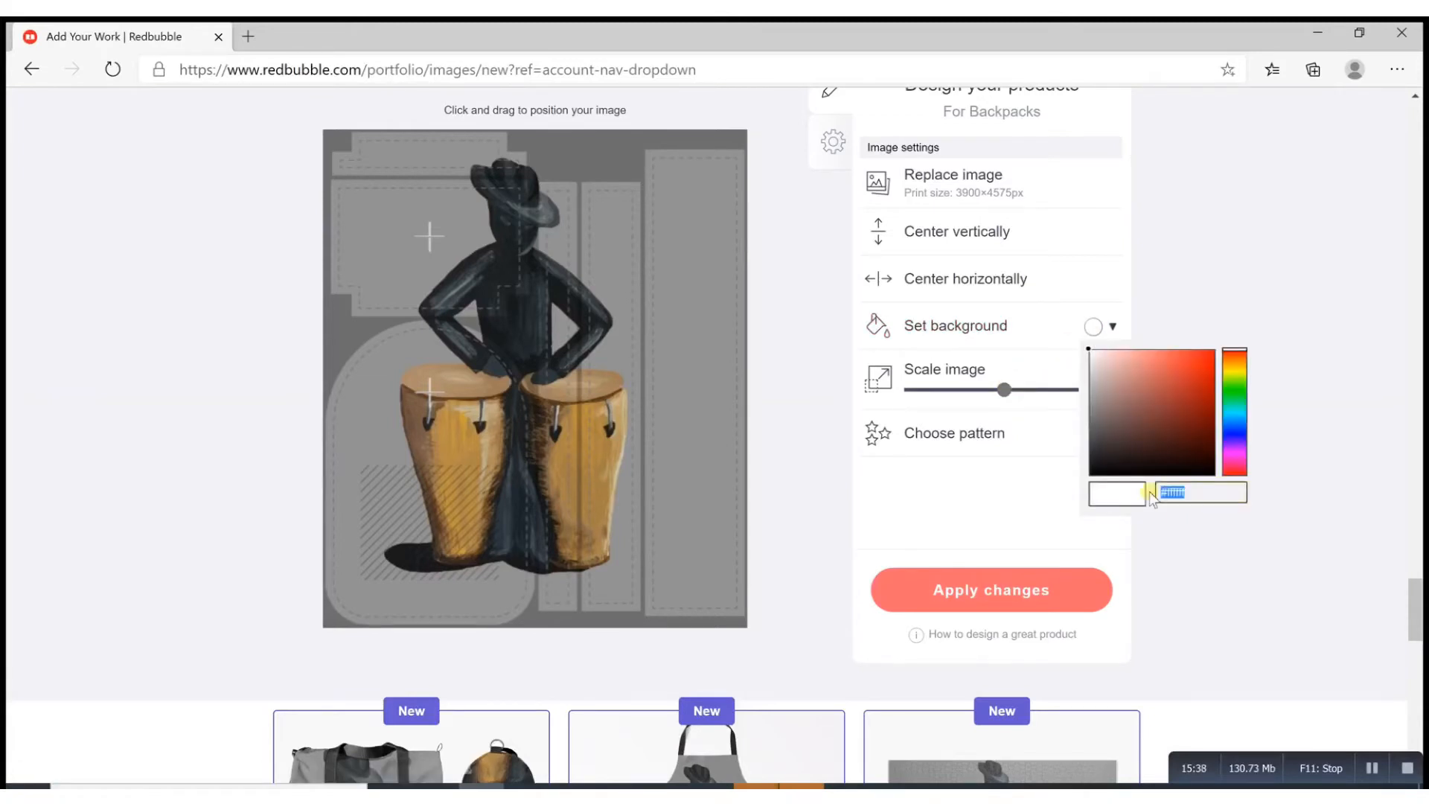
right_click(1171, 497)
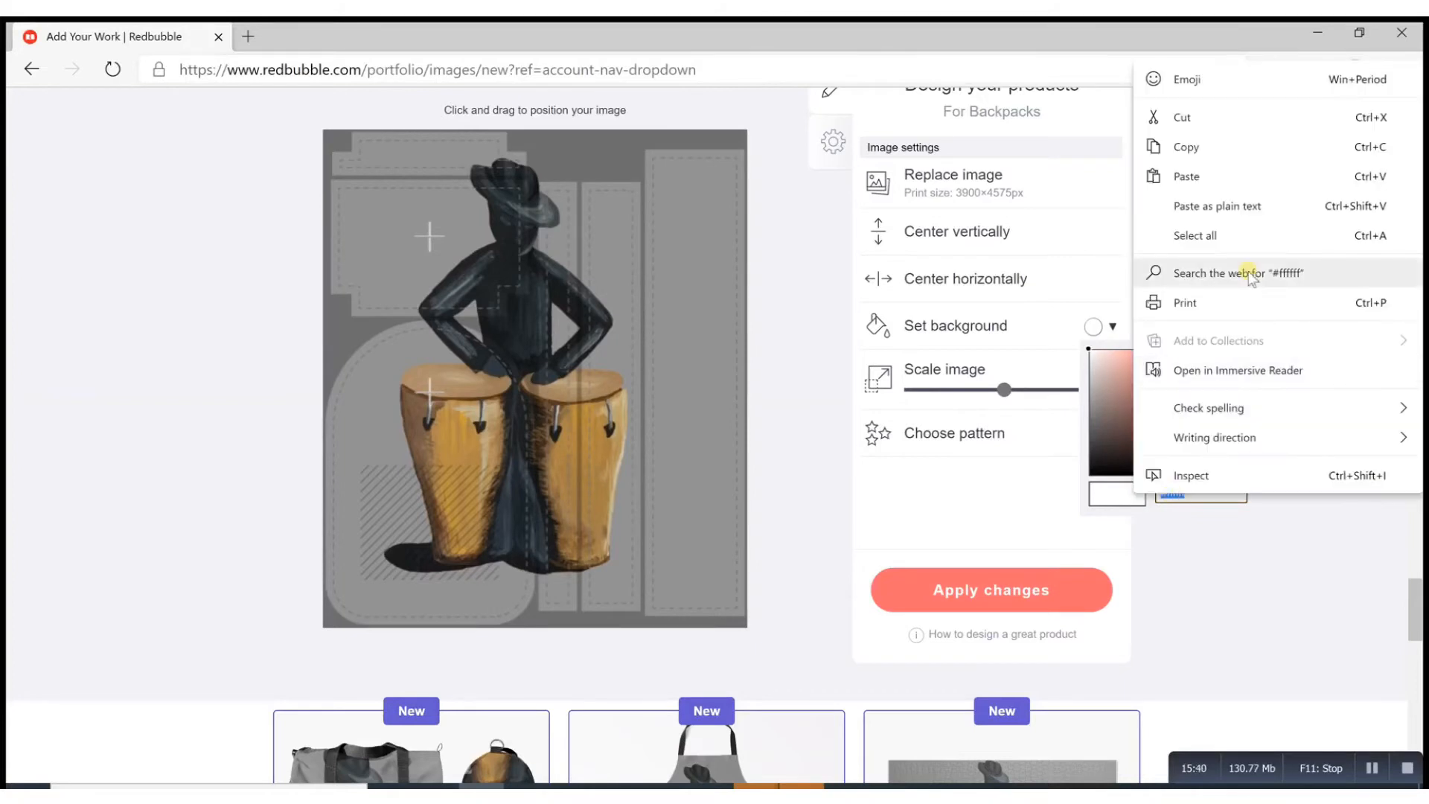
click(1228, 179)
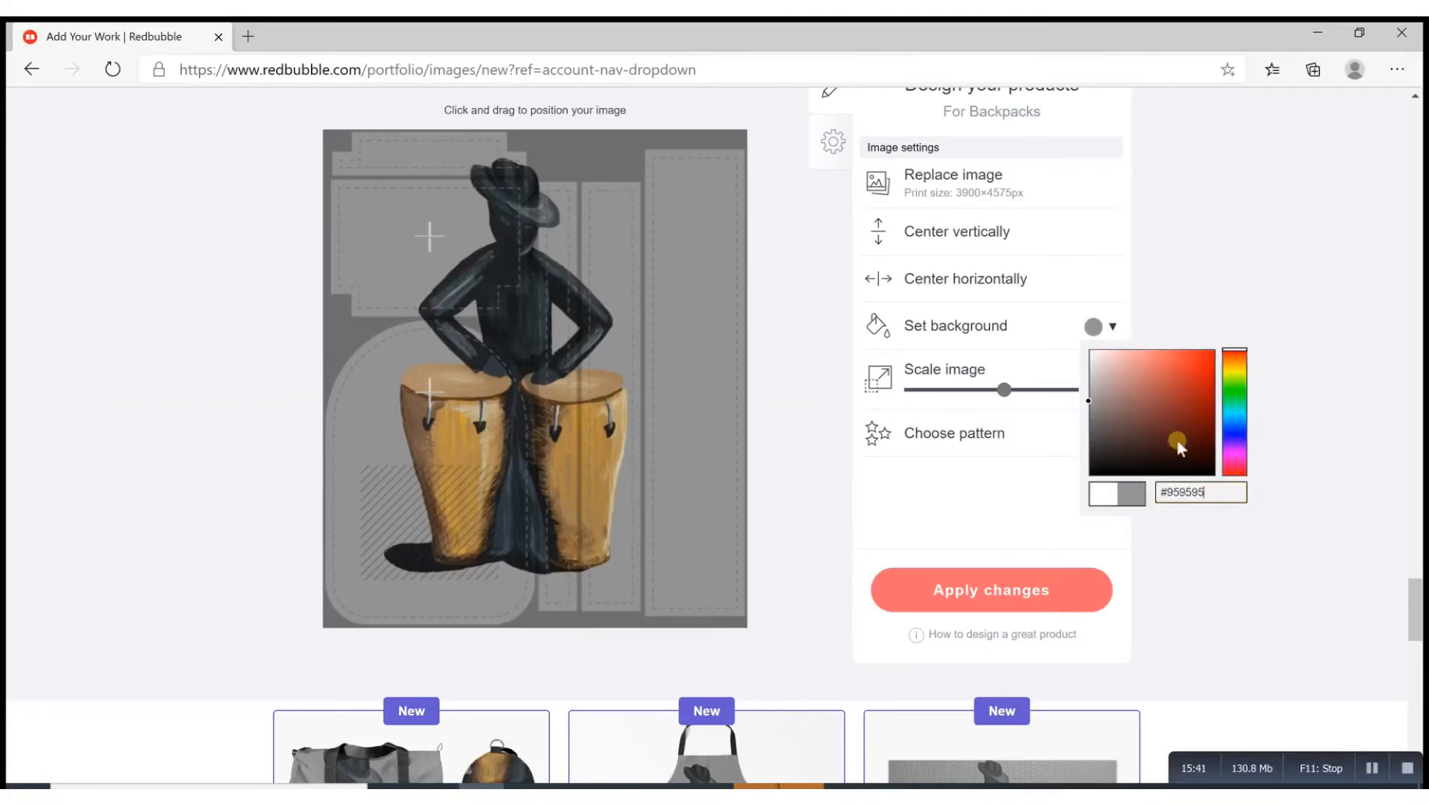
click(1214, 549)
Scale the backpack artwork to 11%, position it centrally on the upper pocket panel of the template and apply the changes
drag(1006, 395, 945, 398)
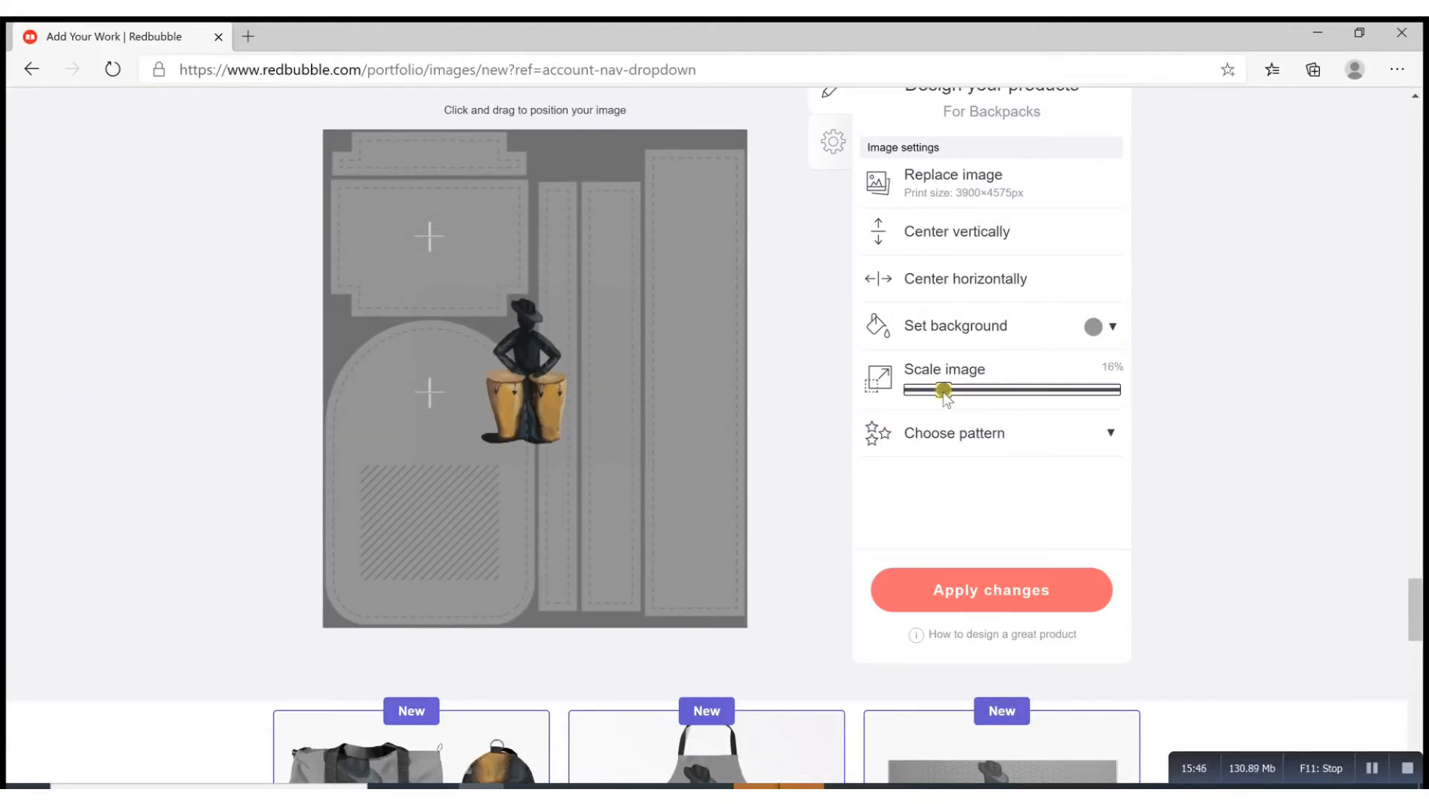
drag(530, 344, 427, 235)
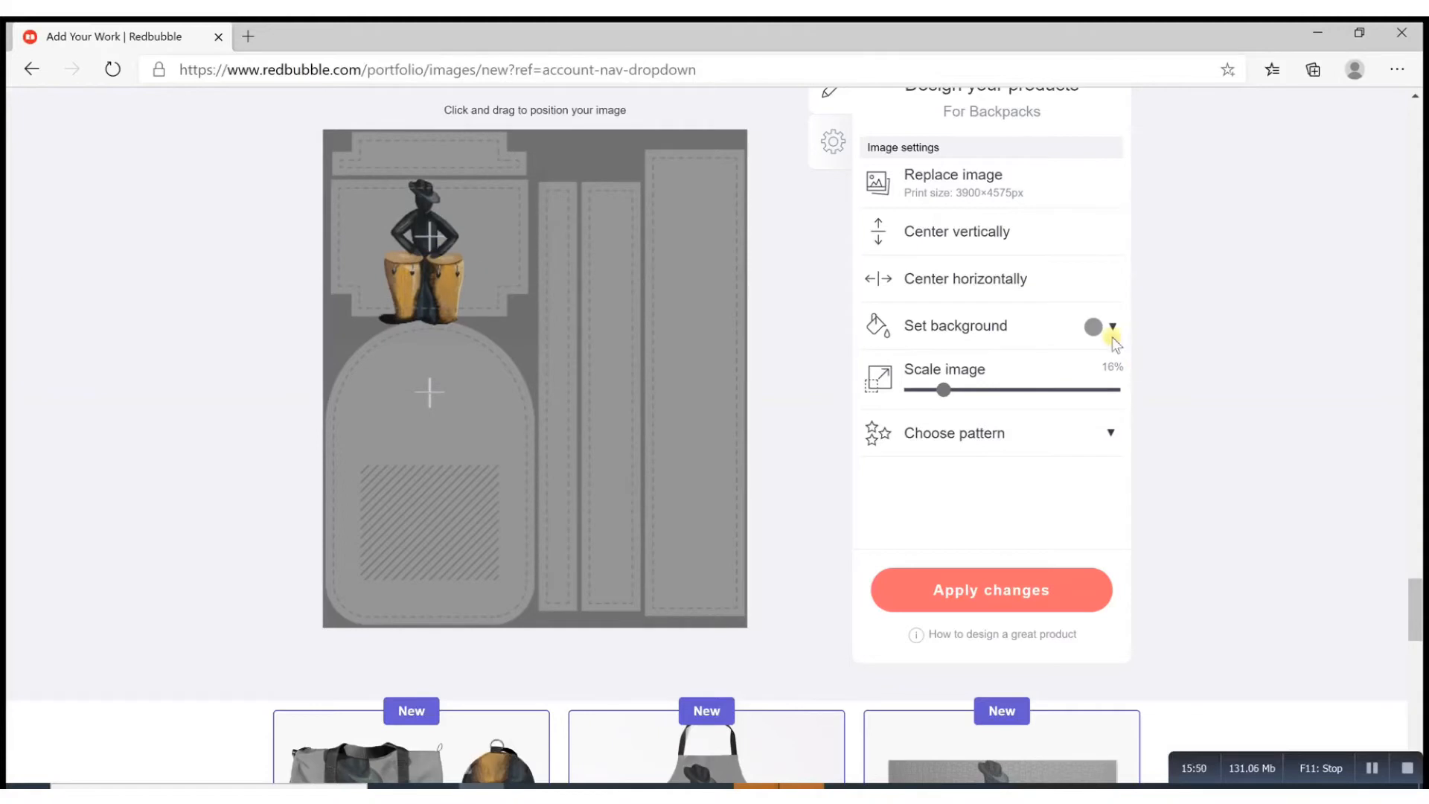
drag(944, 390, 934, 390)
drag(458, 278, 459, 271)
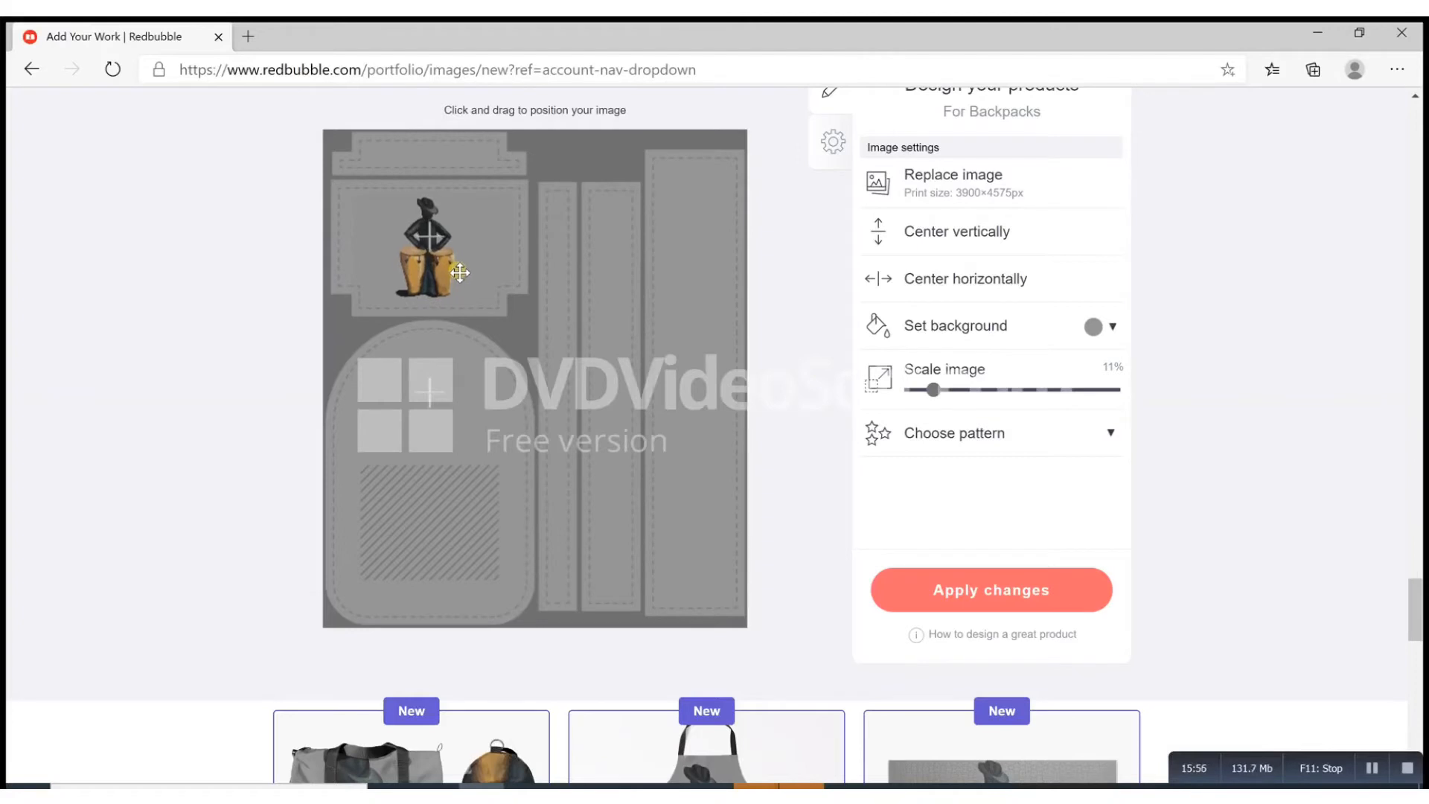
click(914, 588)
scroll(1364, 297, up, 5)
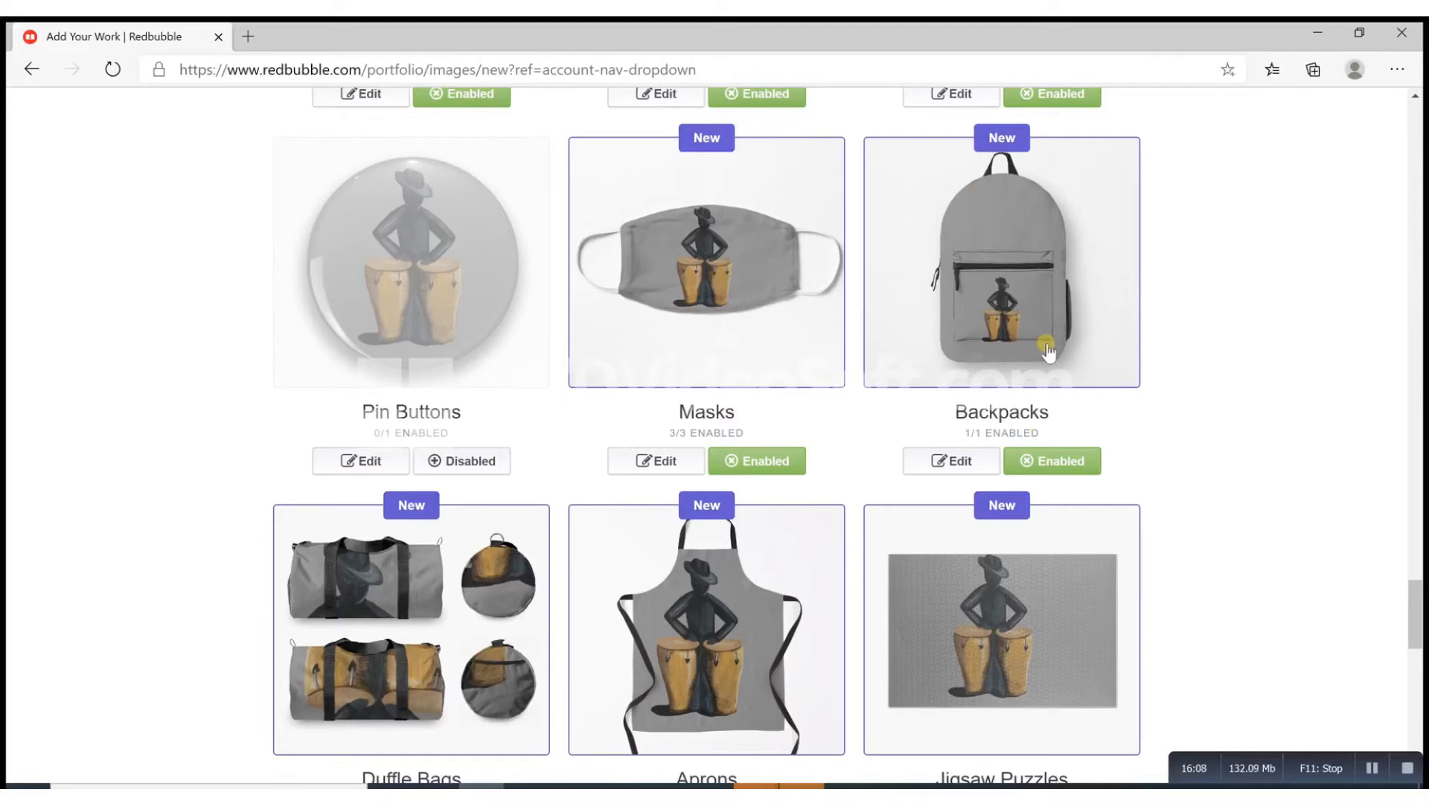
Open the Duffle Bags product for editing and set its background to the copied color code #959595
scroll(1089, 445, down, 2)
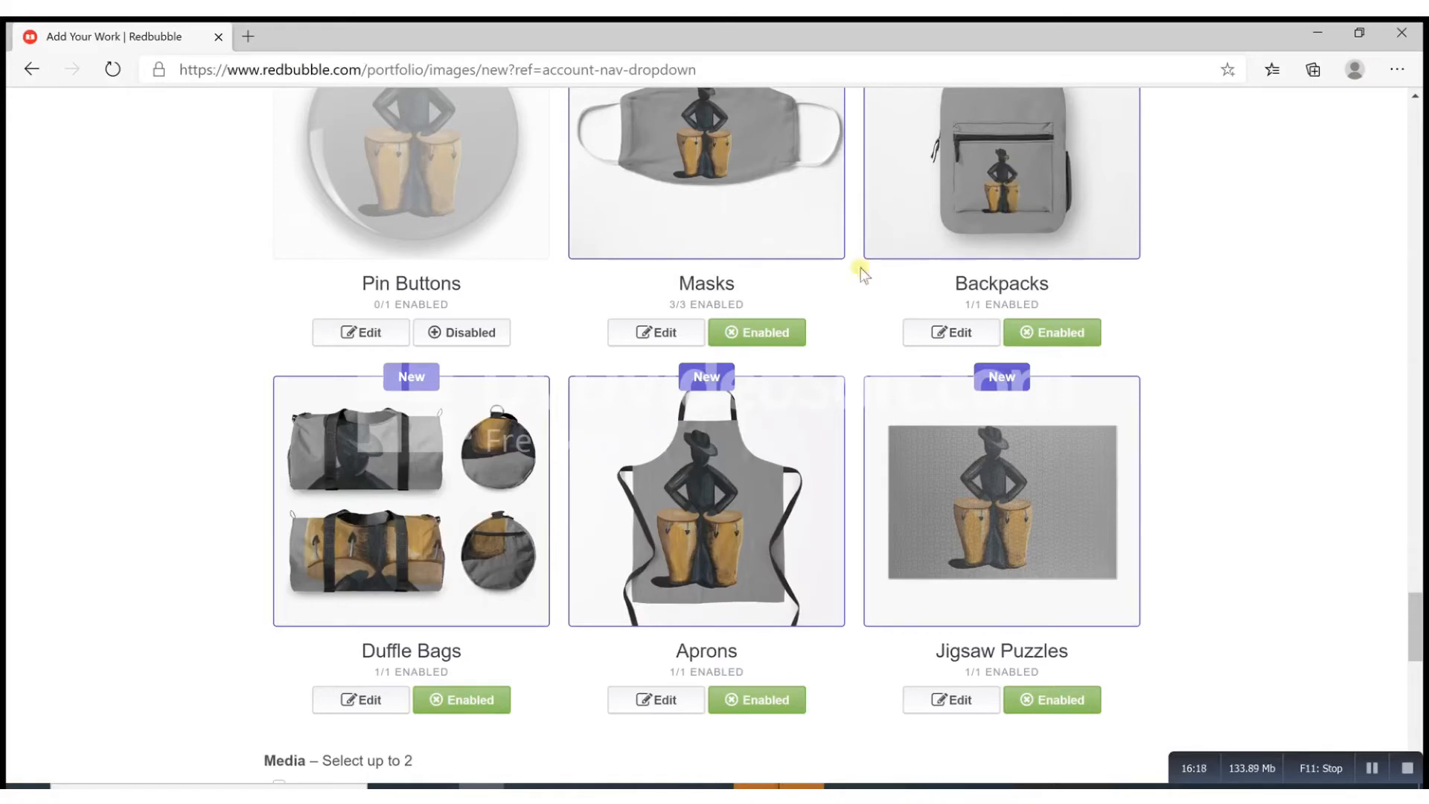
scroll(529, 549, up, 1)
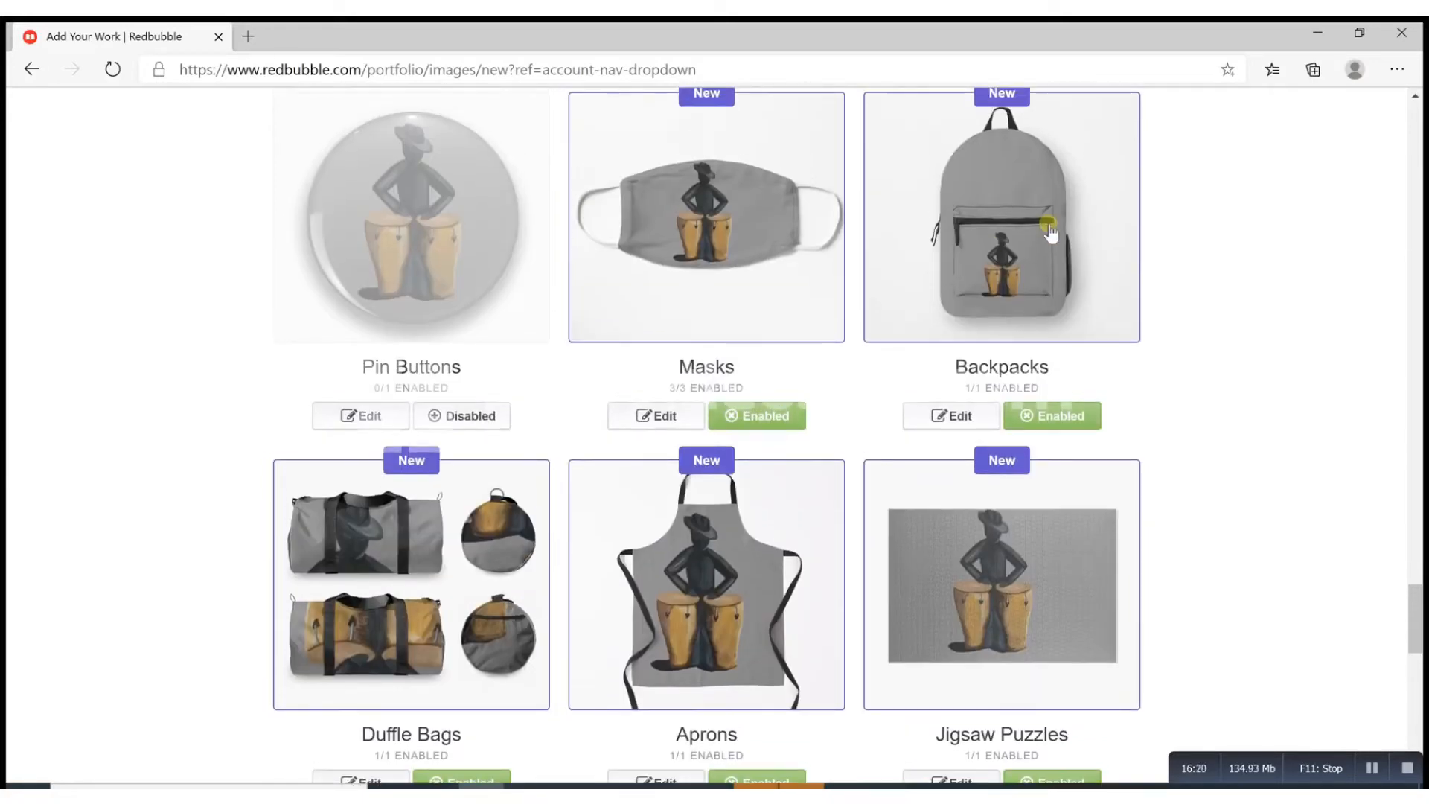
scroll(1064, 370, down, 2)
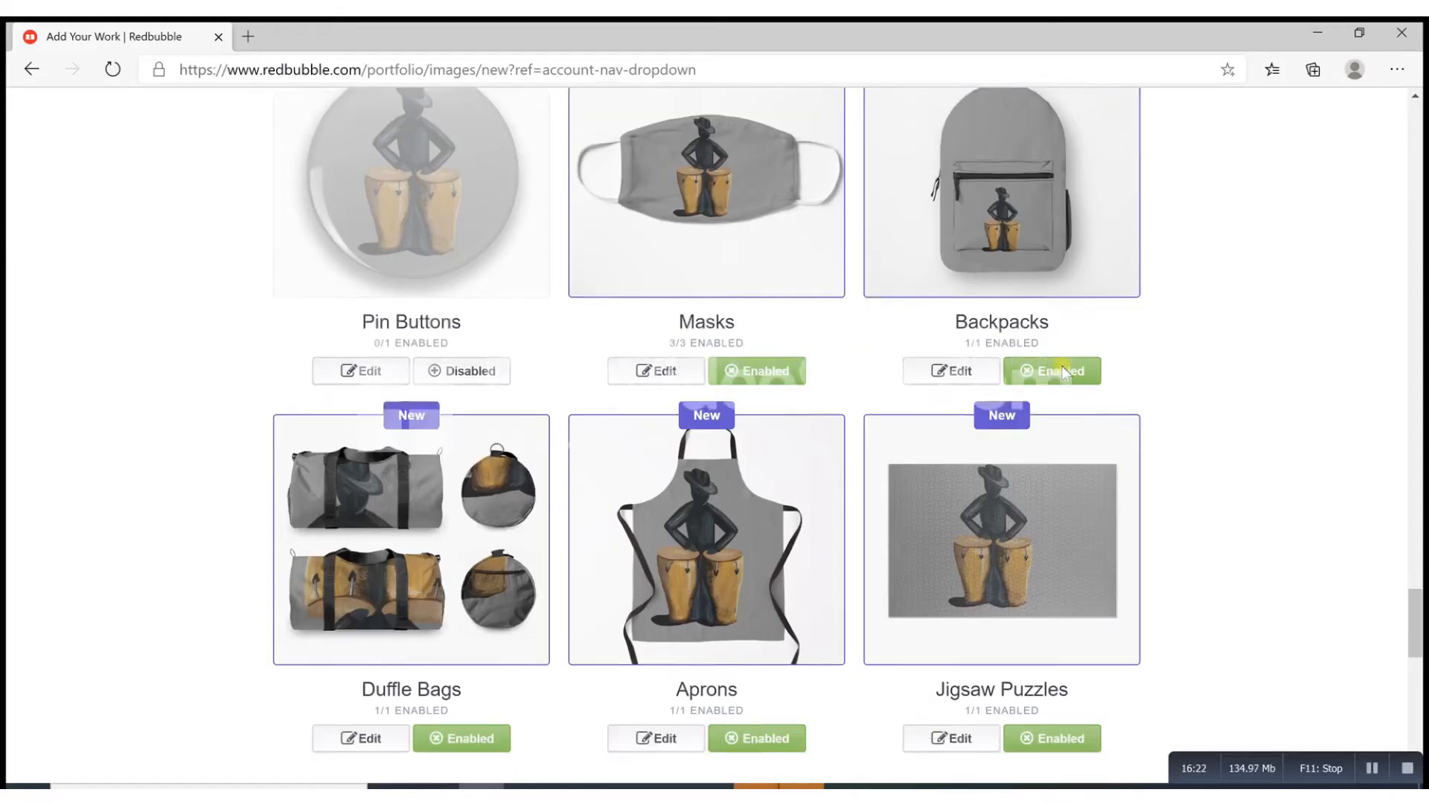
scroll(1062, 365, down, 1)
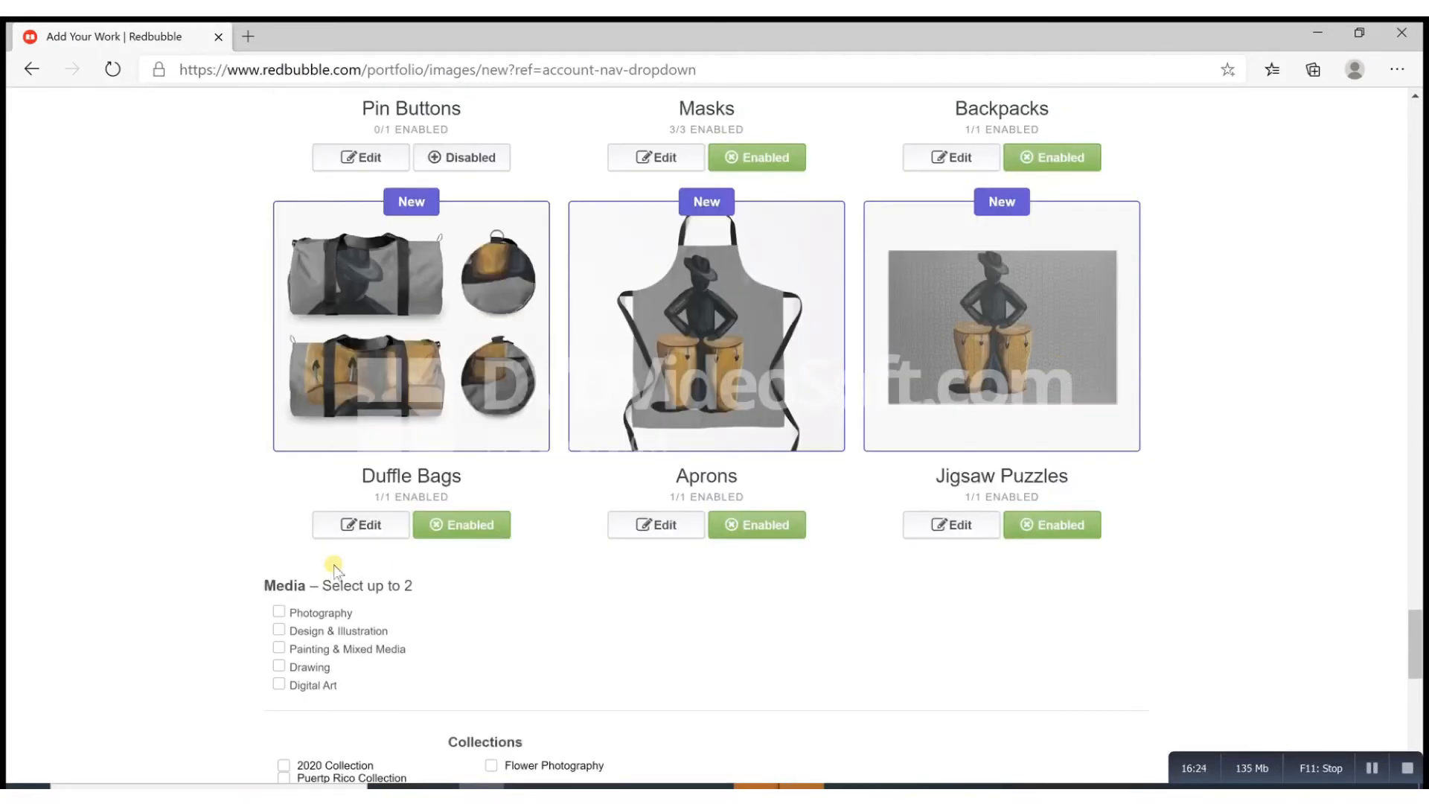
click(365, 535)
scroll(677, 632, down, 3)
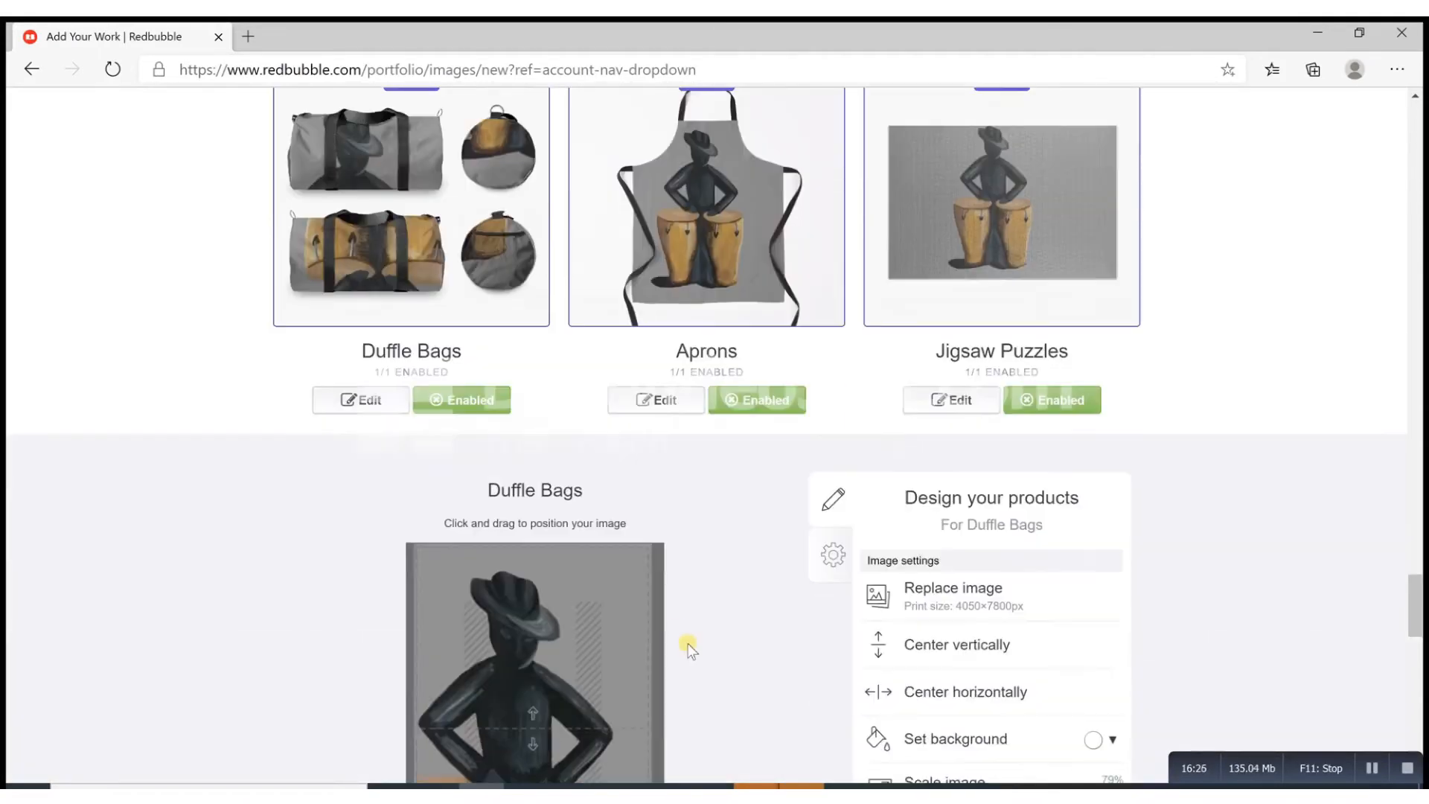
scroll(687, 650, down, 4)
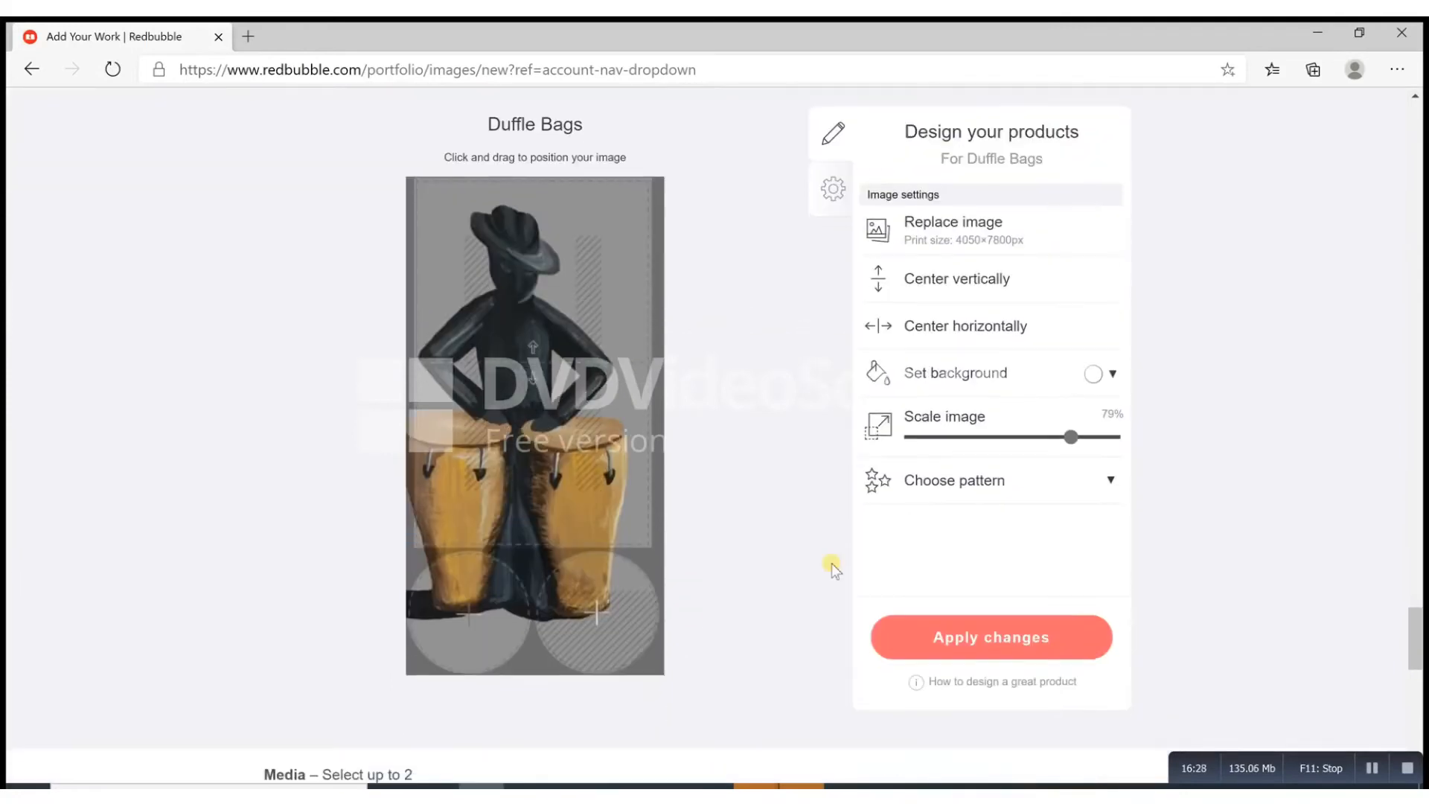
click(1093, 375)
drag(1190, 541, 1172, 545)
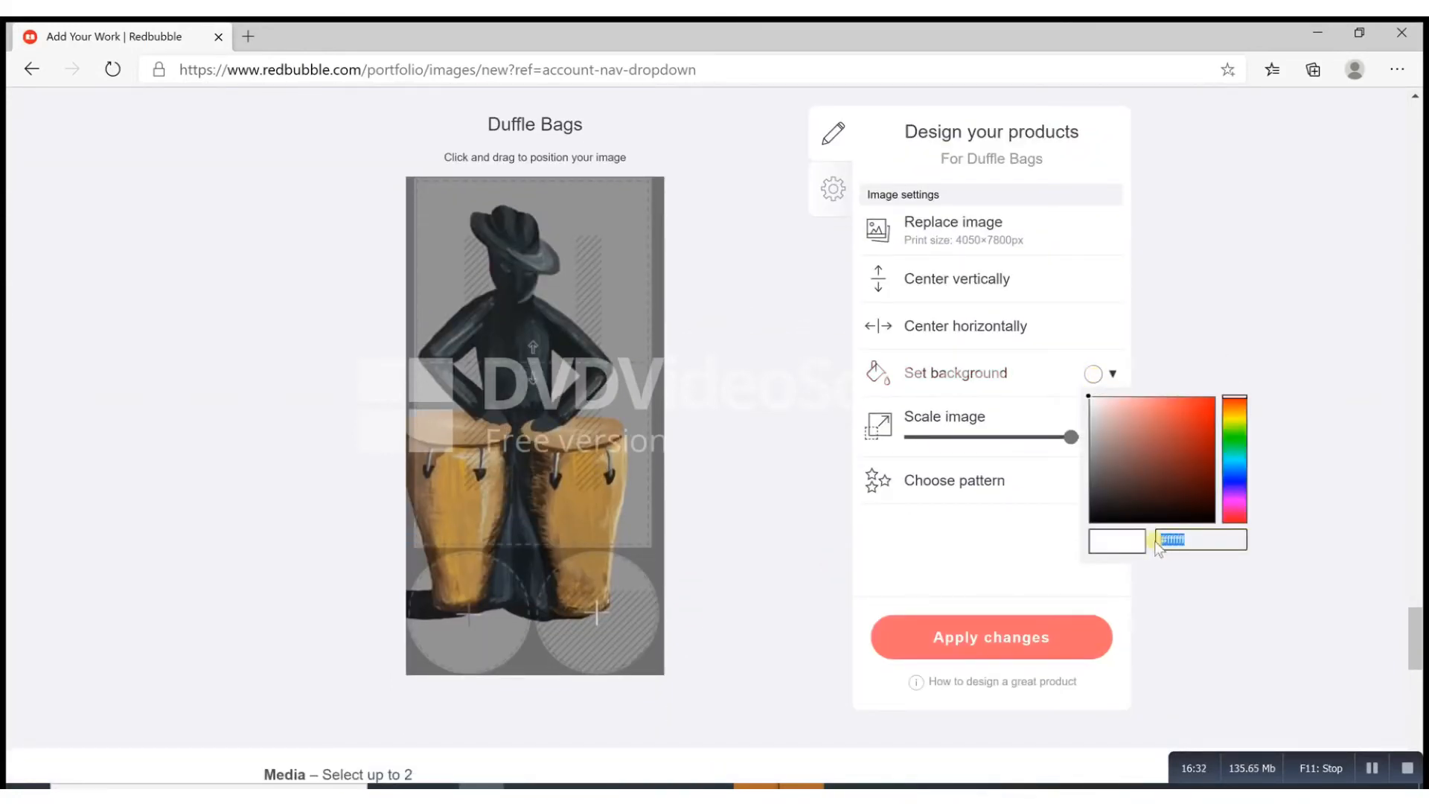
right_click(1181, 546)
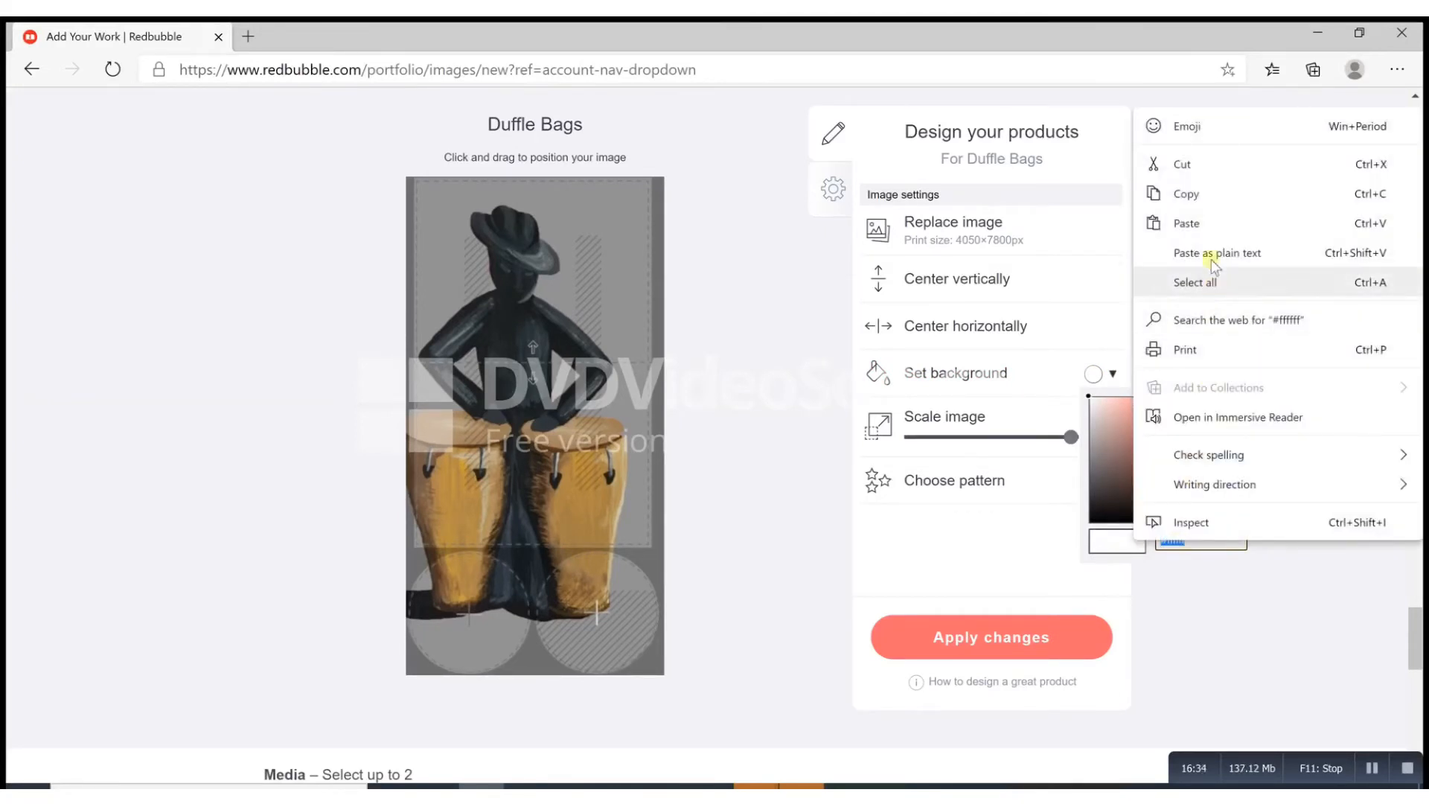
click(1213, 237)
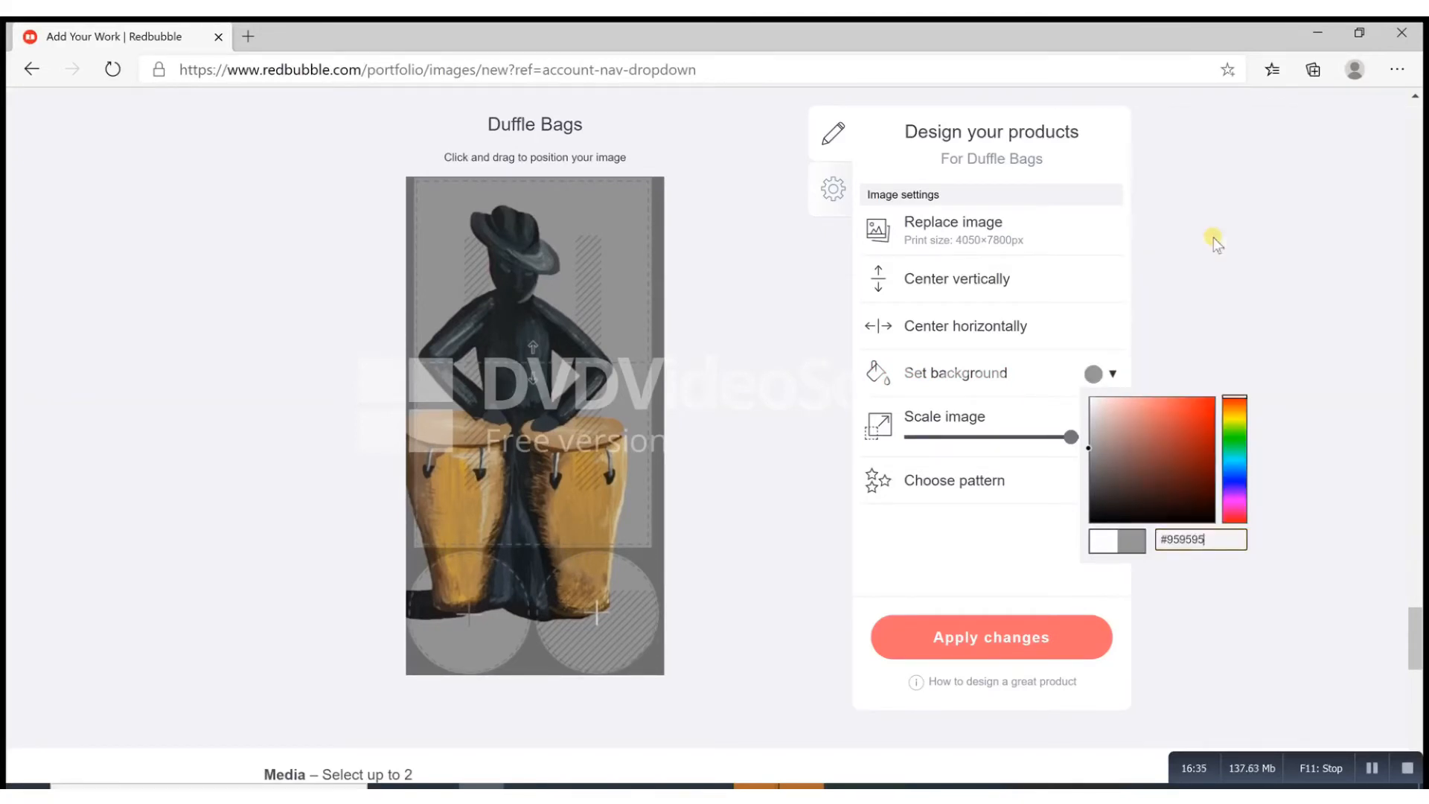
click(1037, 639)
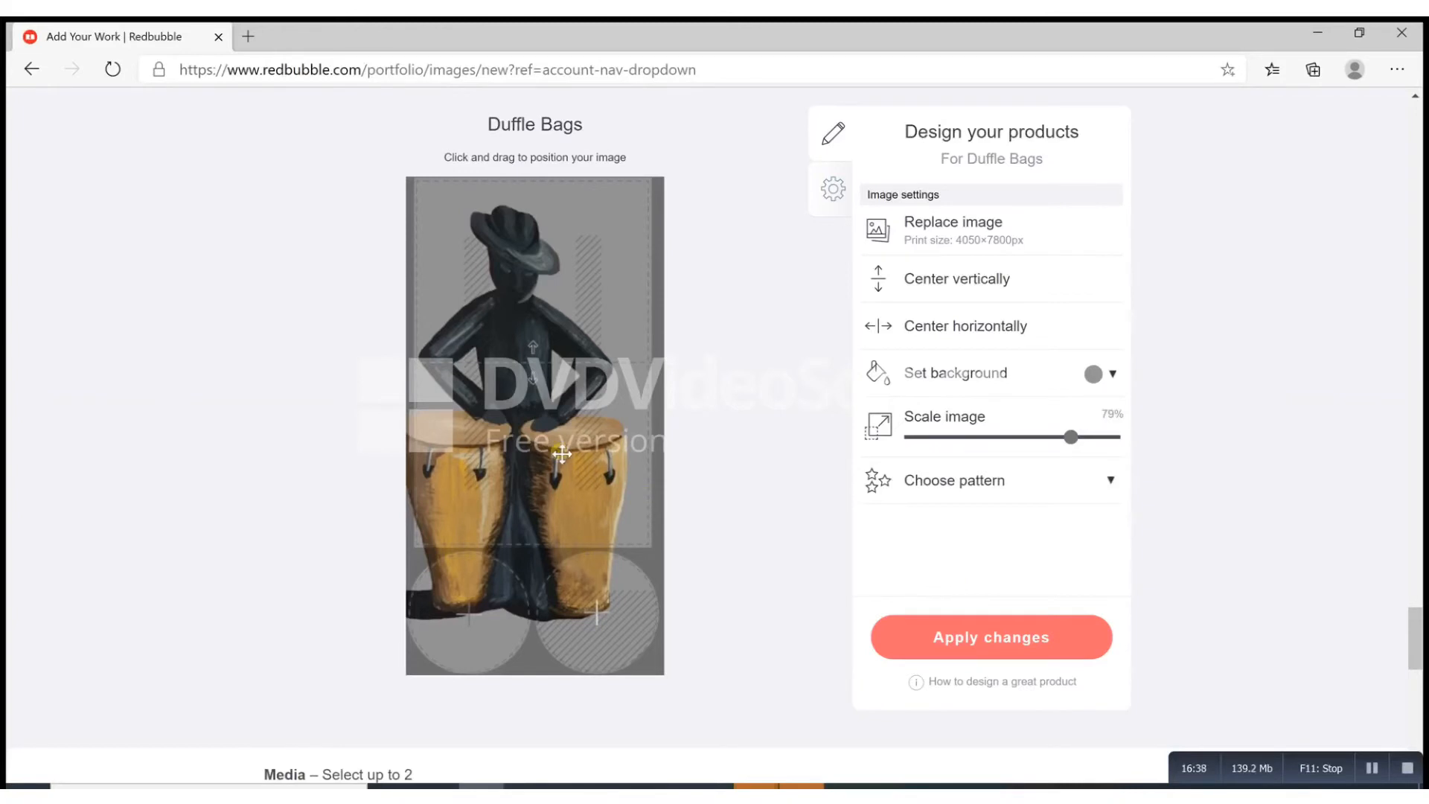
Scale the duffle bag artwork to 27%, position it on the lower half of the main panel and check the product preview
click(1059, 438)
drag(1060, 439, 966, 439)
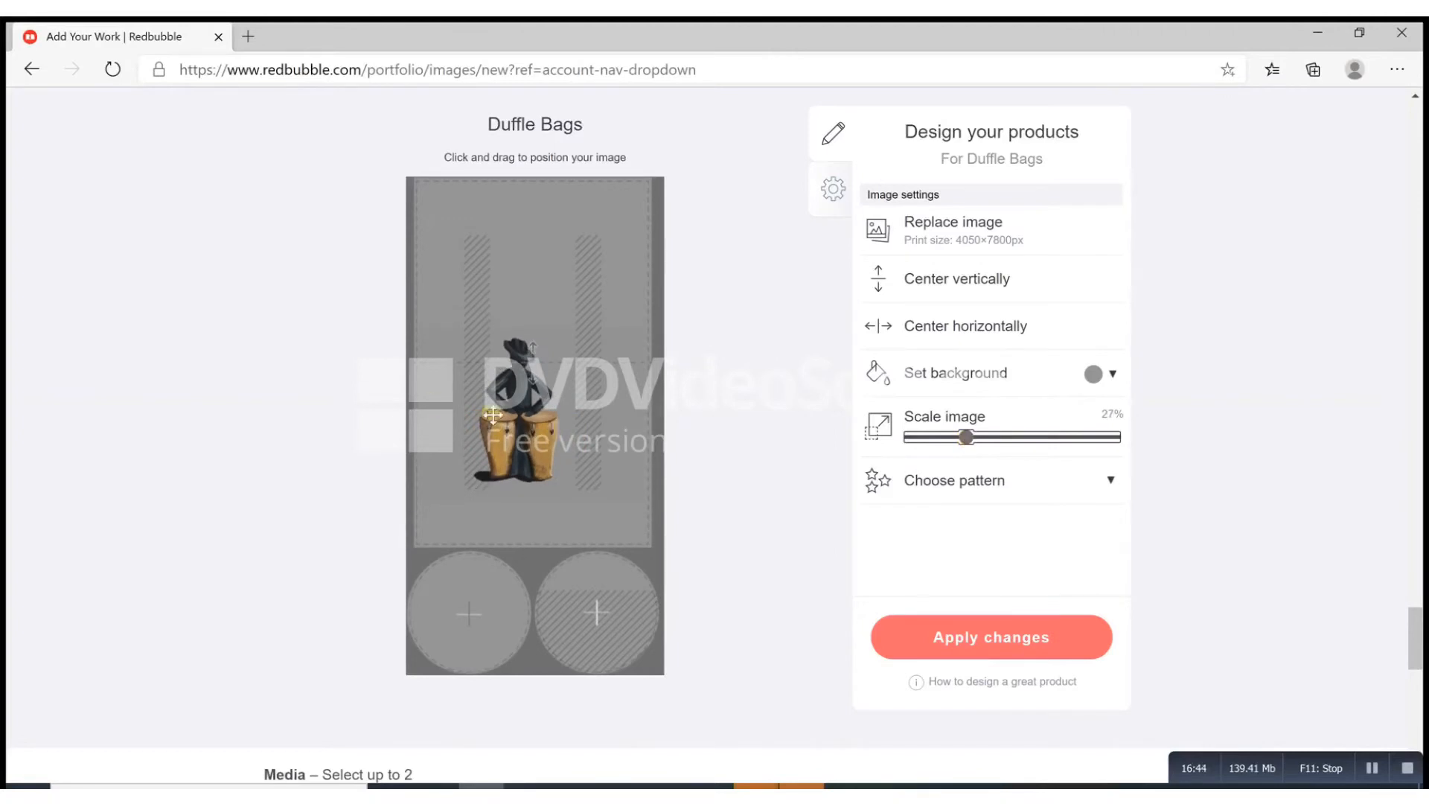
drag(515, 426, 530, 470)
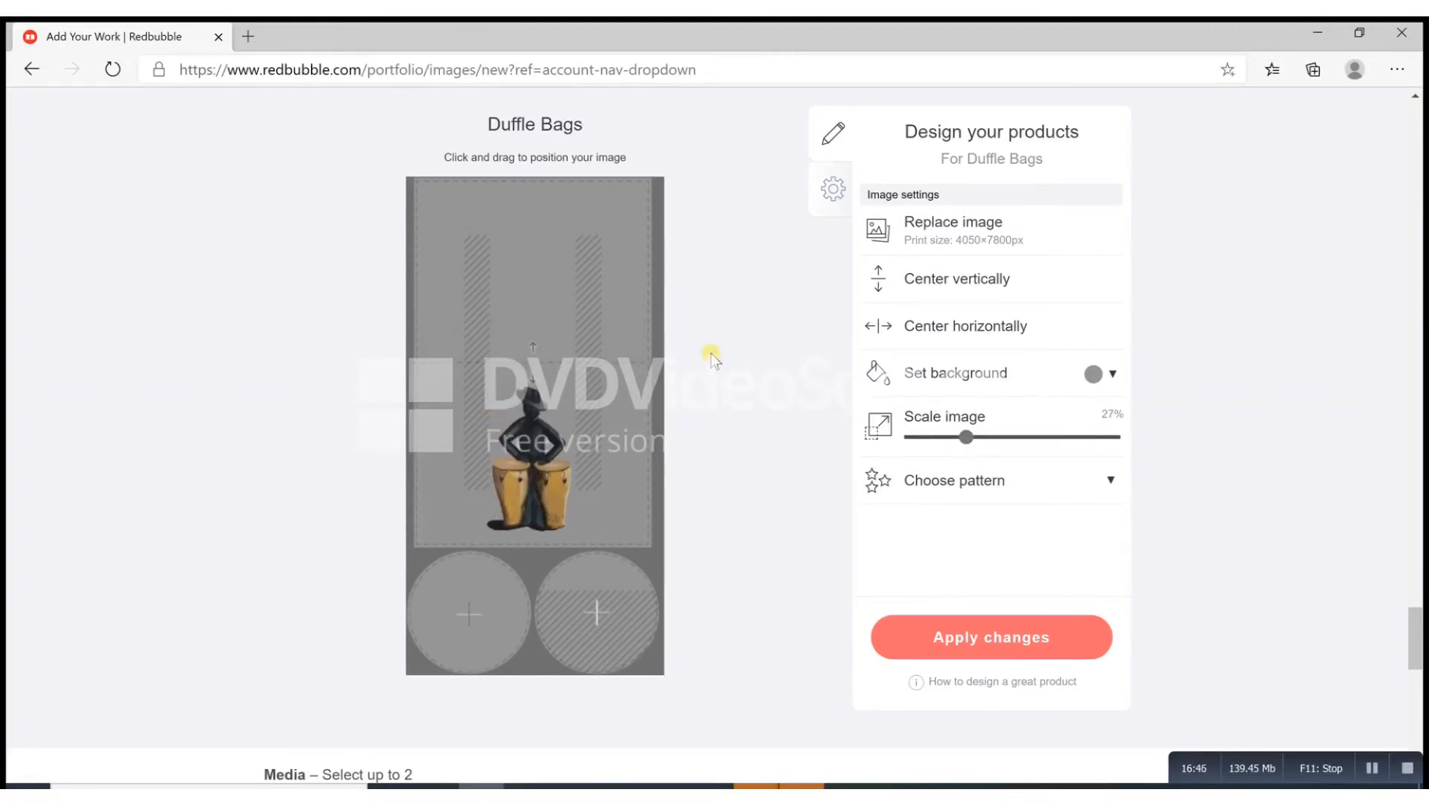
scroll(712, 352, up, 3)
scroll(712, 352, up, 2)
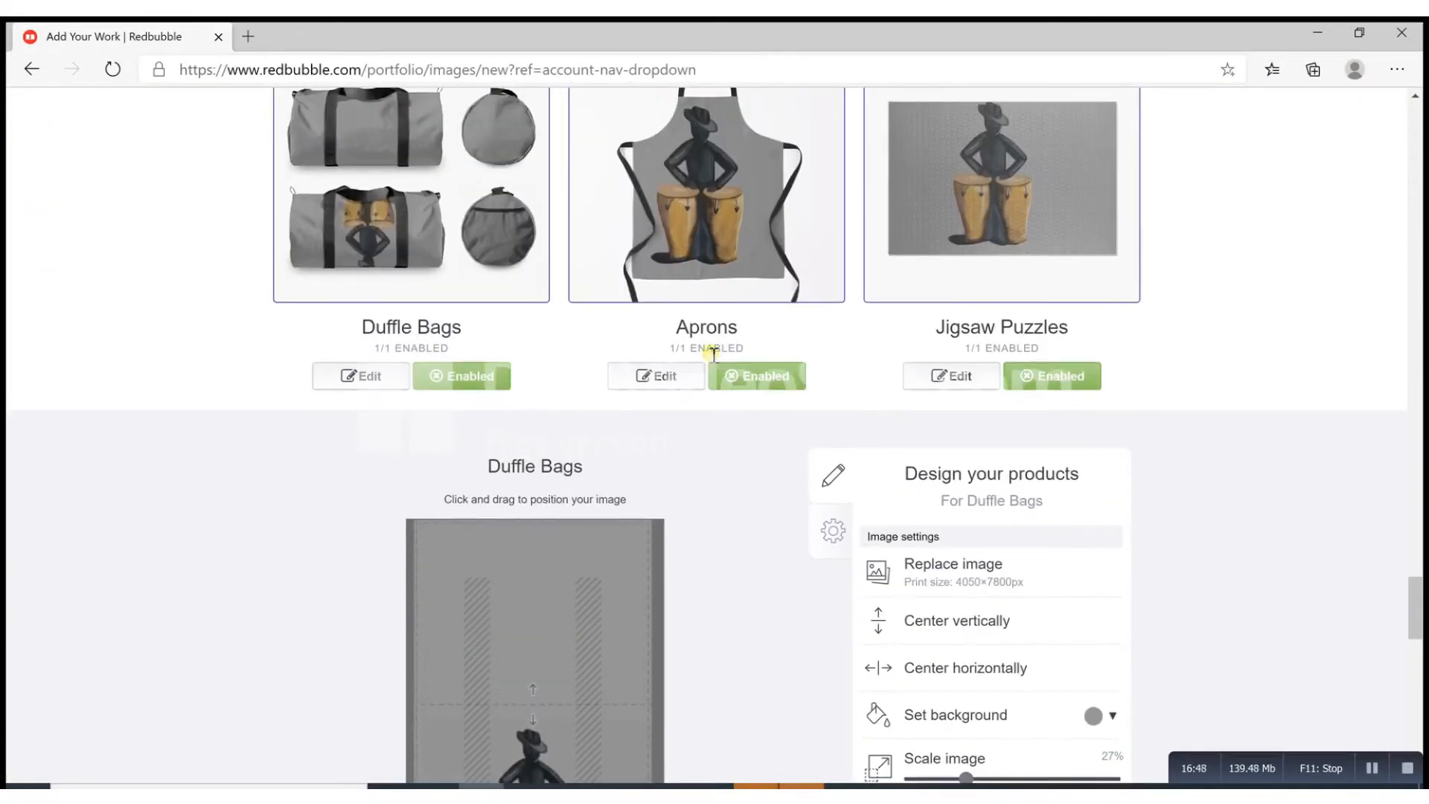
scroll(713, 354, down, 2)
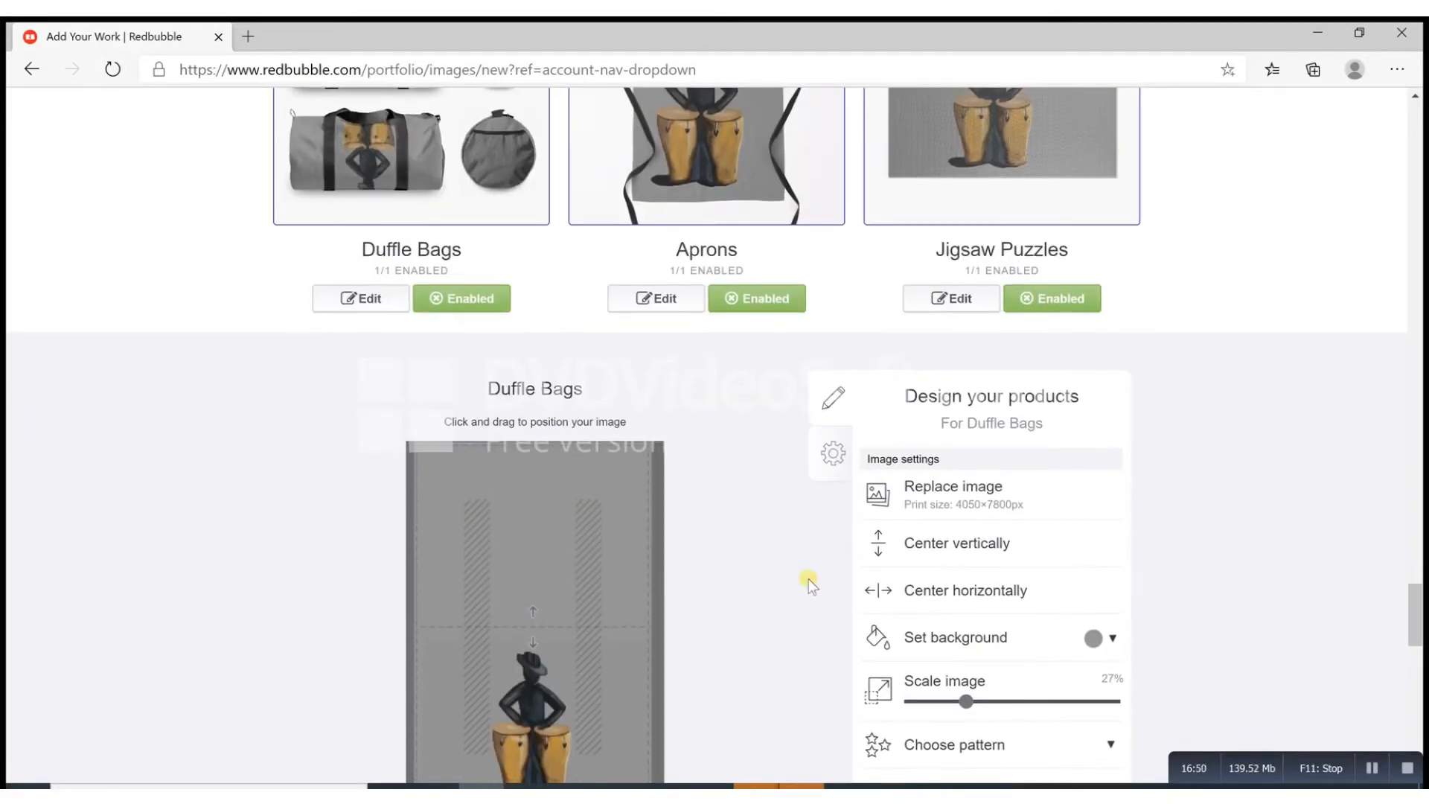
Move the duffle bag artwork to the upper half of the main panel between the straps and scale it to 20%
drag(537, 711, 548, 533)
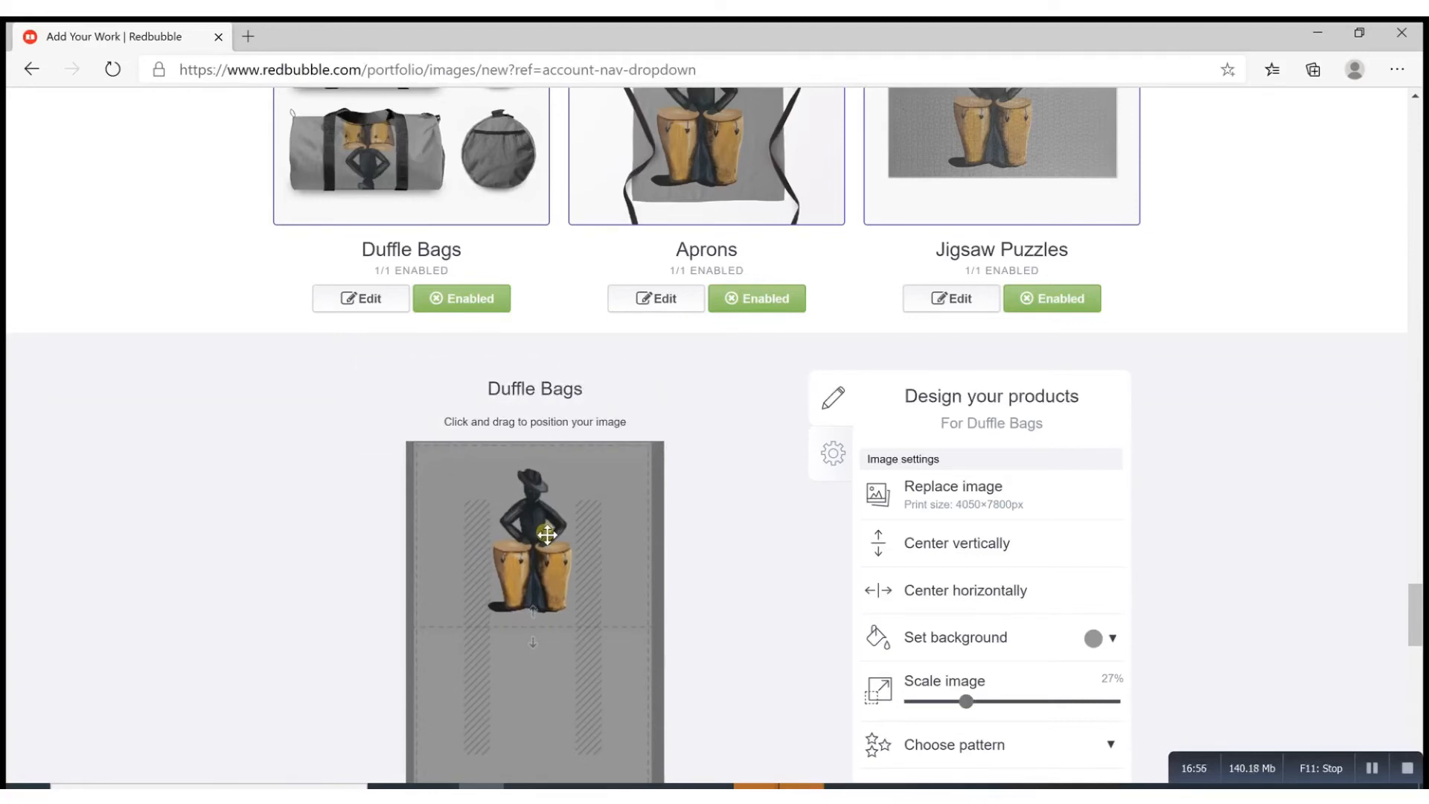
scroll(803, 649, up, 2)
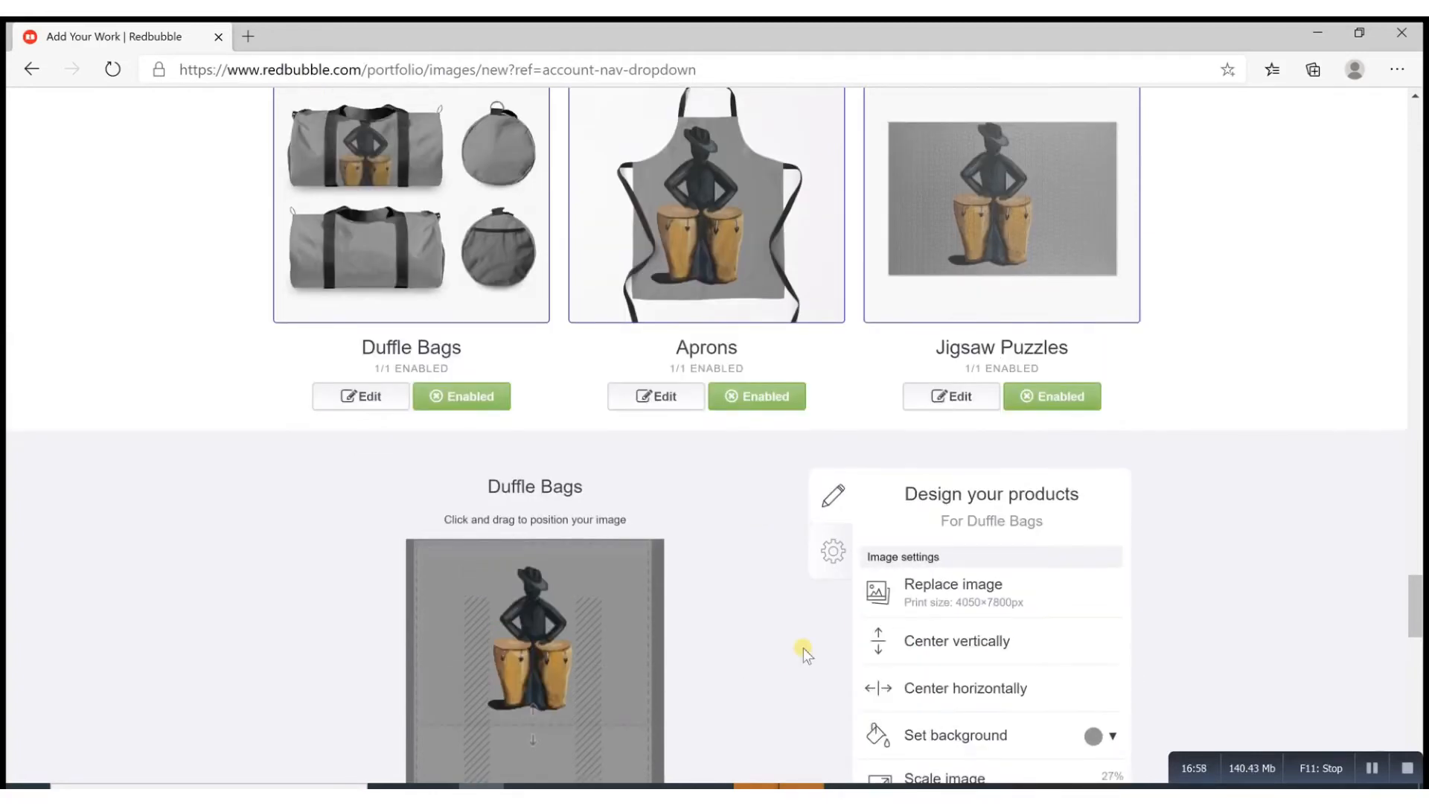
scroll(803, 649, down, 1)
scroll(803, 652, down, 2)
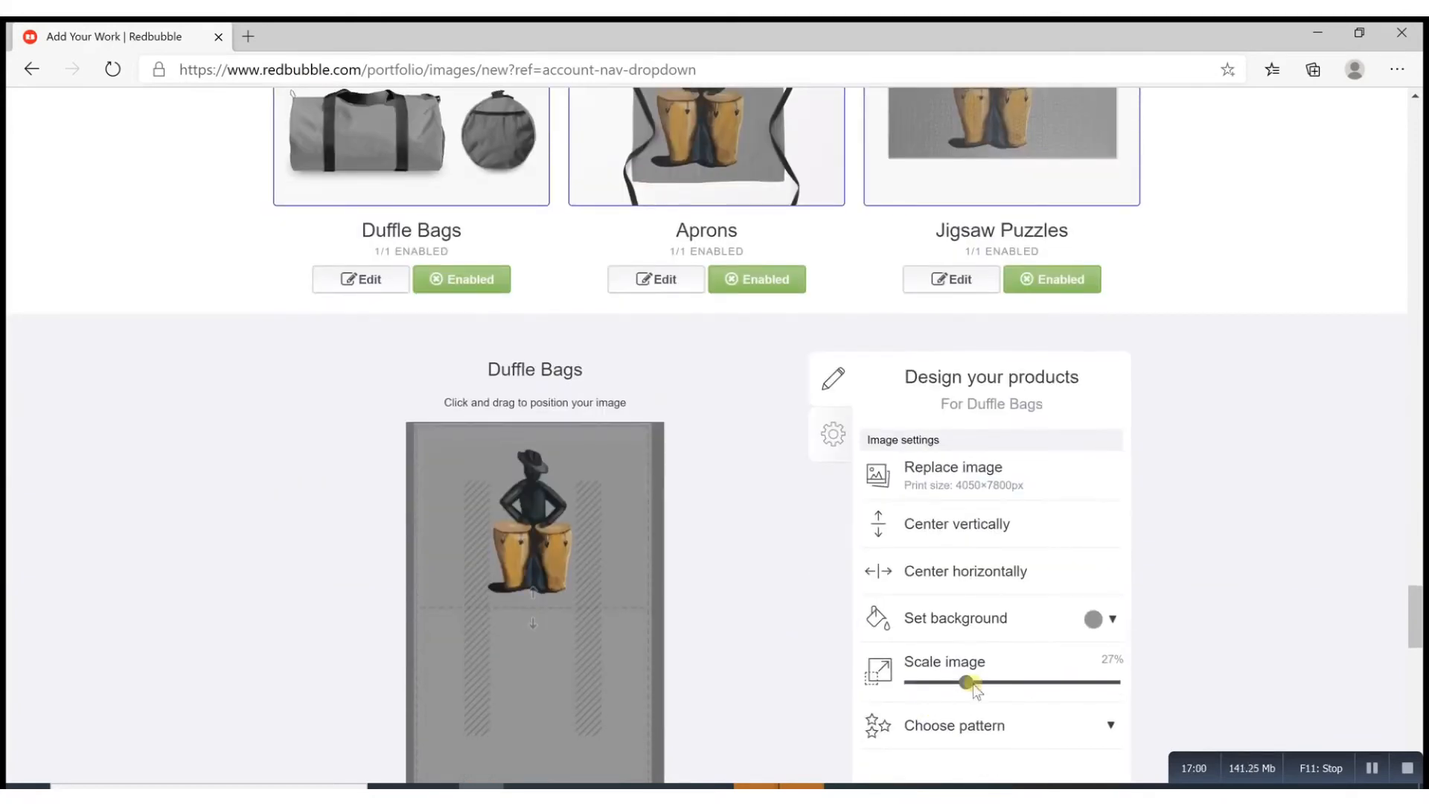
drag(968, 684, 951, 683)
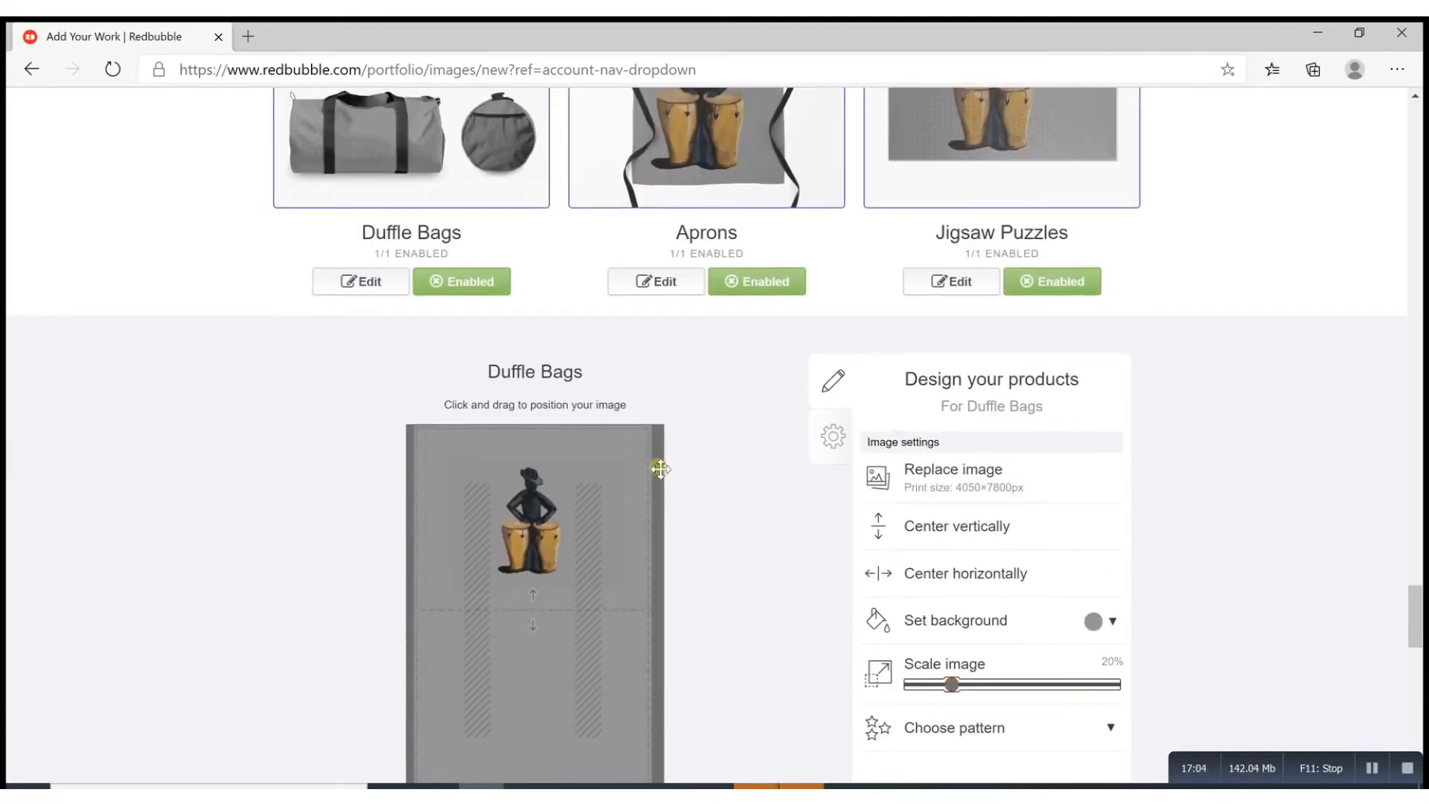
Scale the duffle bag artwork to 16%, check it on the product preview and apply the changes
scroll(661, 469, up, 3)
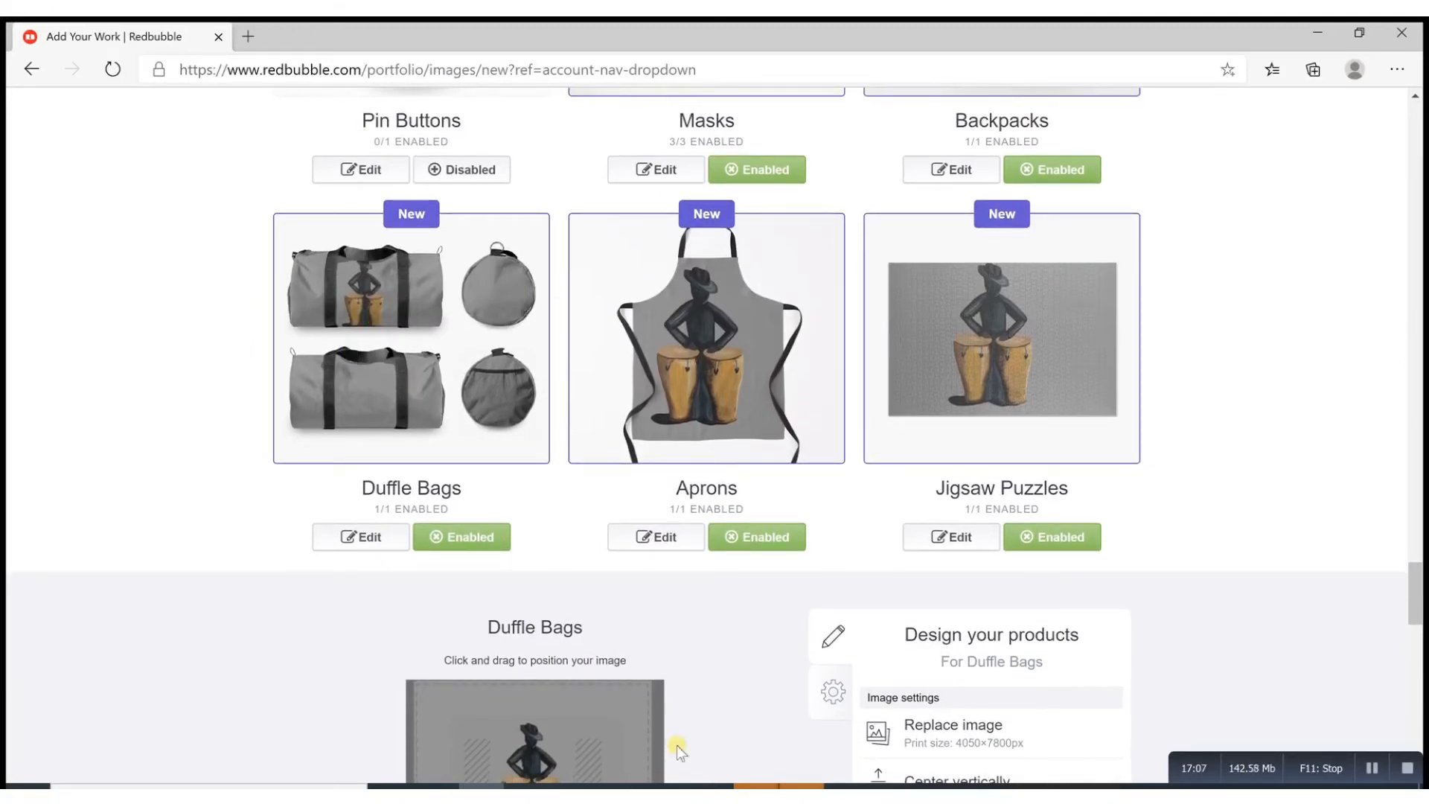
scroll(719, 747, down, 3)
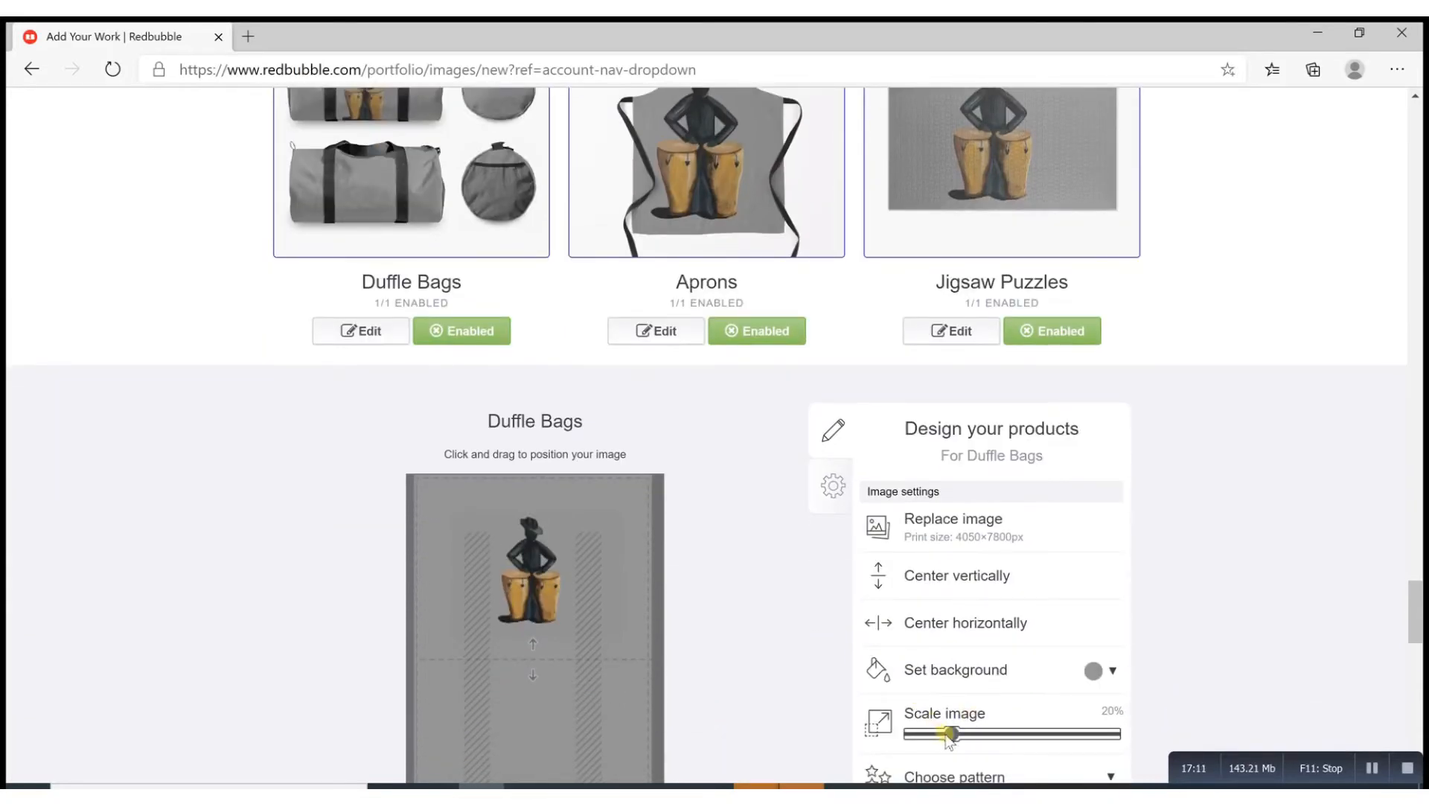
drag(949, 735, 943, 734)
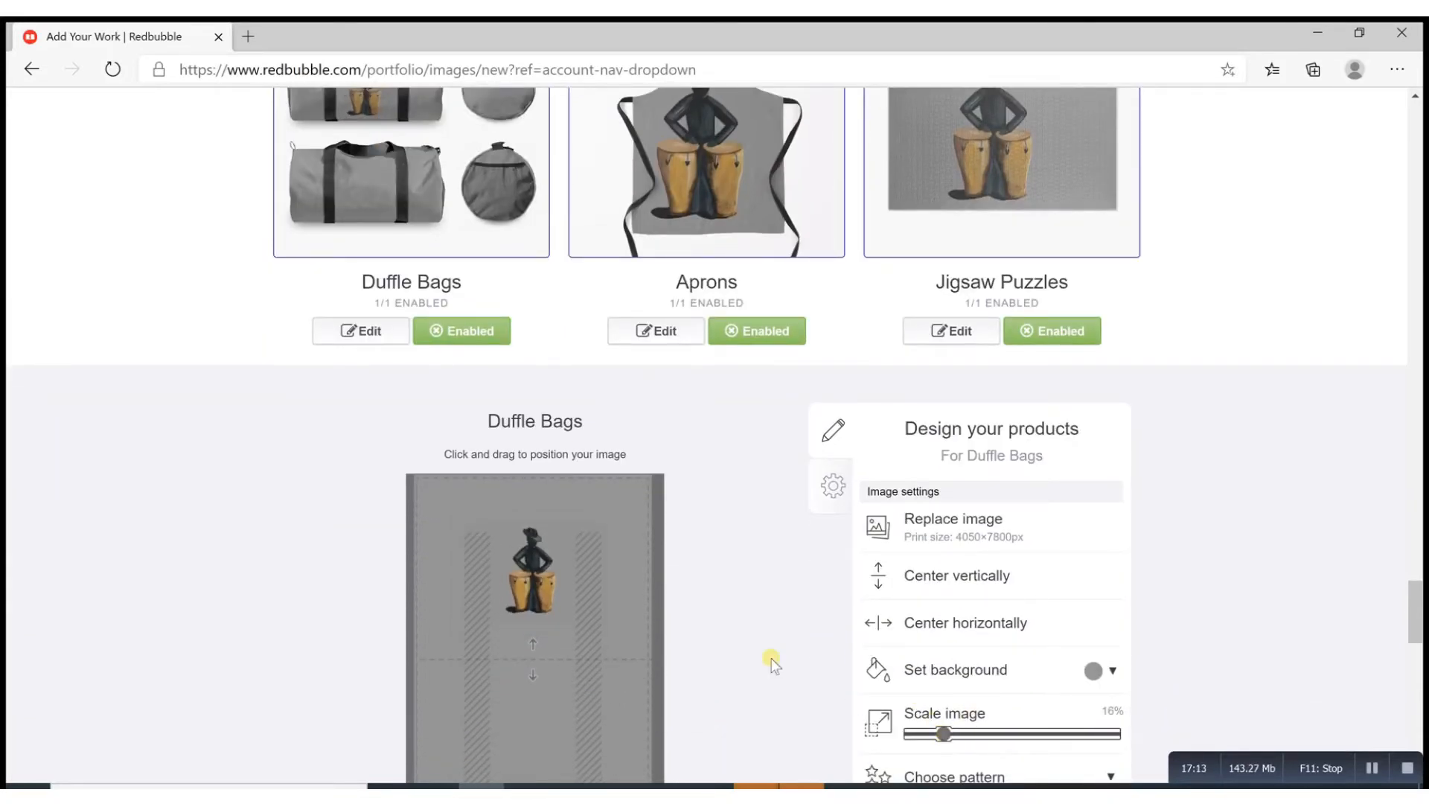
scroll(753, 578, up, 2)
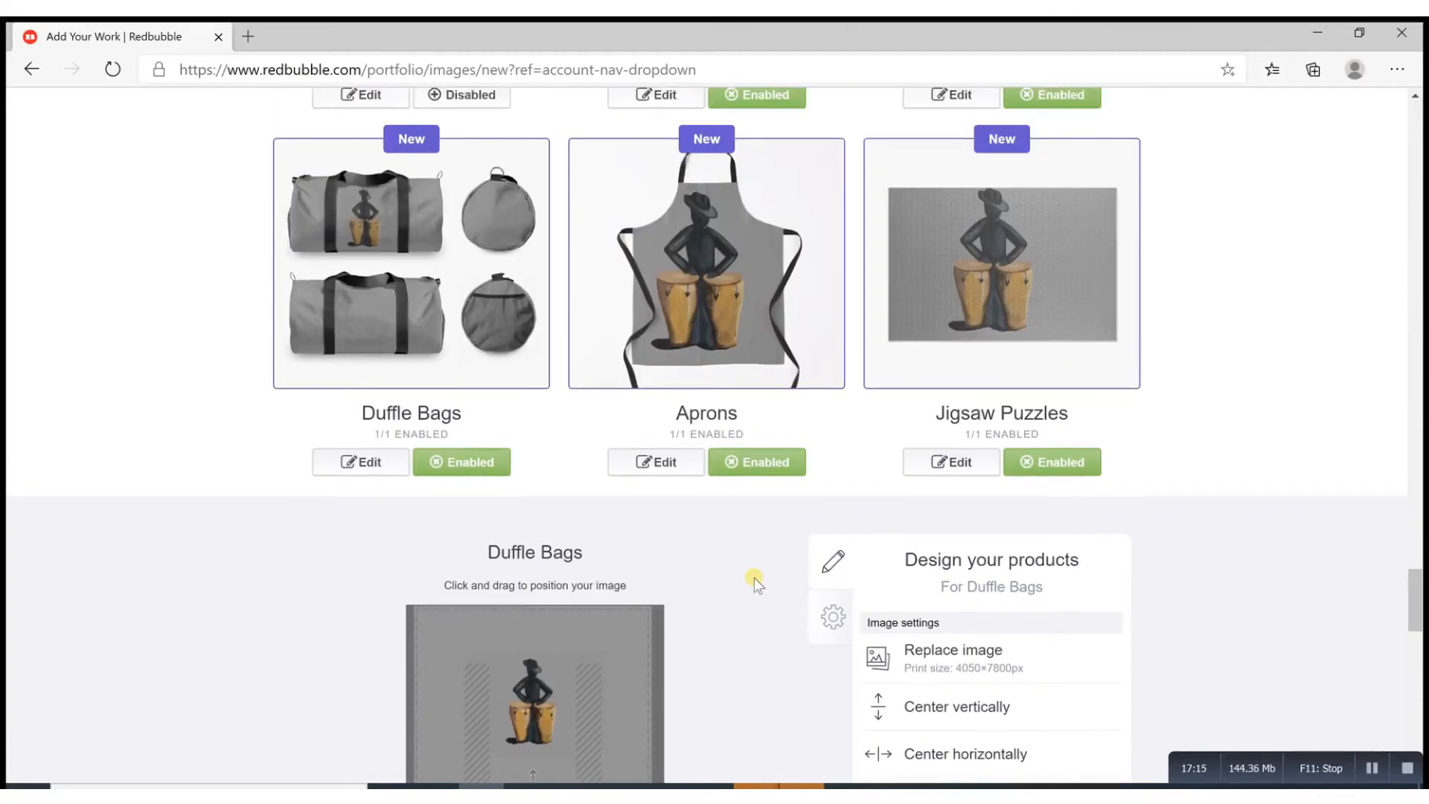
scroll(754, 578, down, 4)
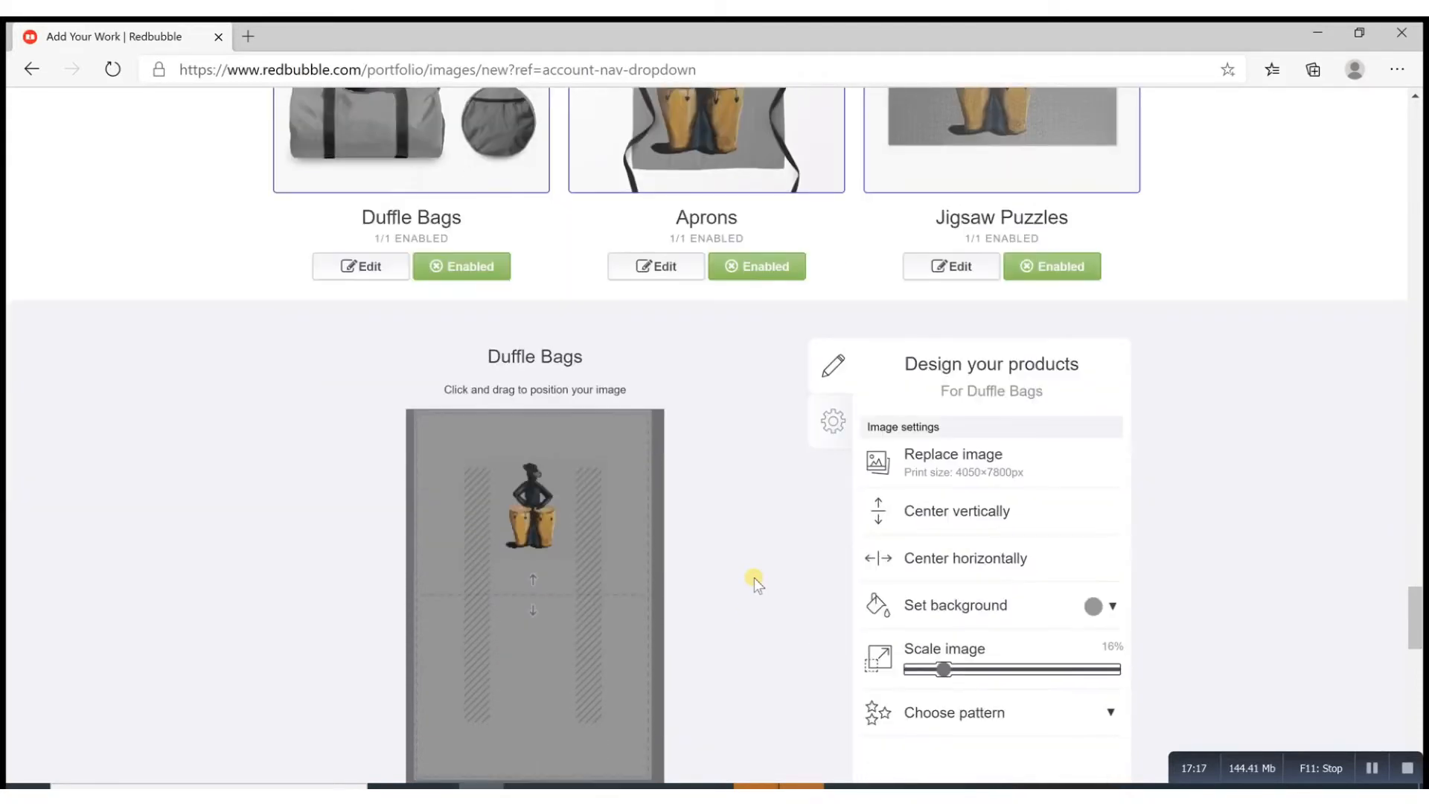
scroll(753, 577, down, 3)
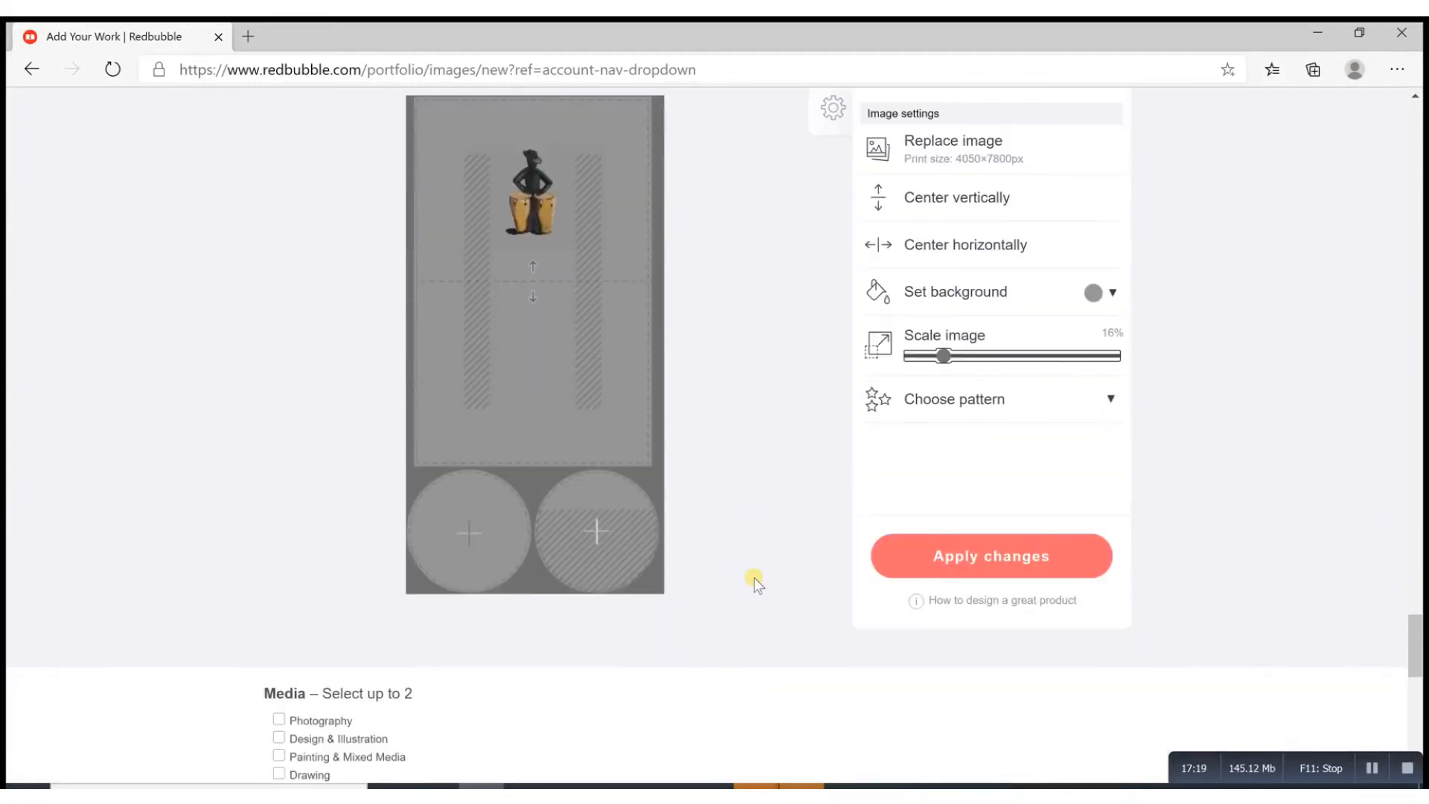
click(949, 568)
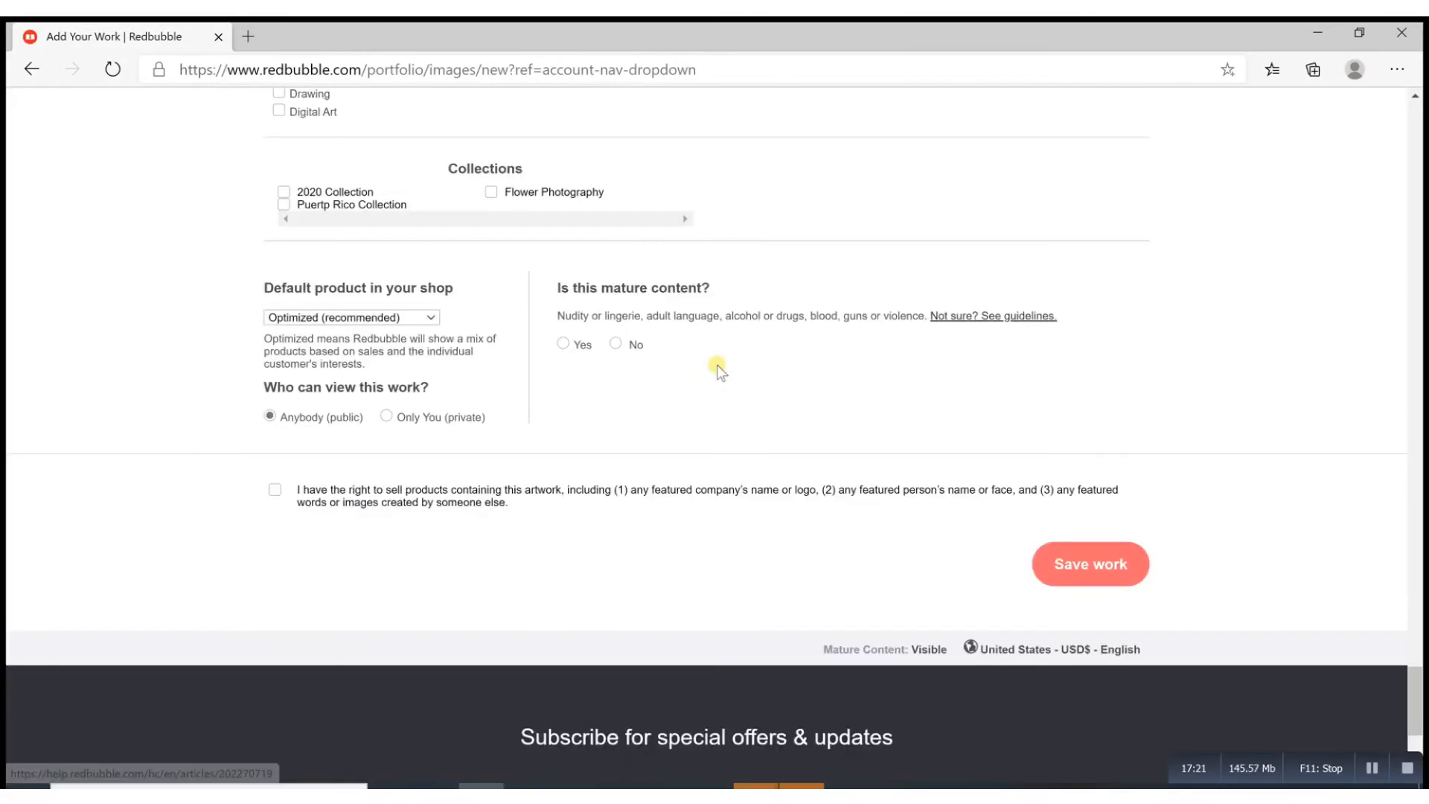
Set the work's media category to Painting & Mixed Media
scroll(717, 364, up, 4)
scroll(717, 365, down, 3)
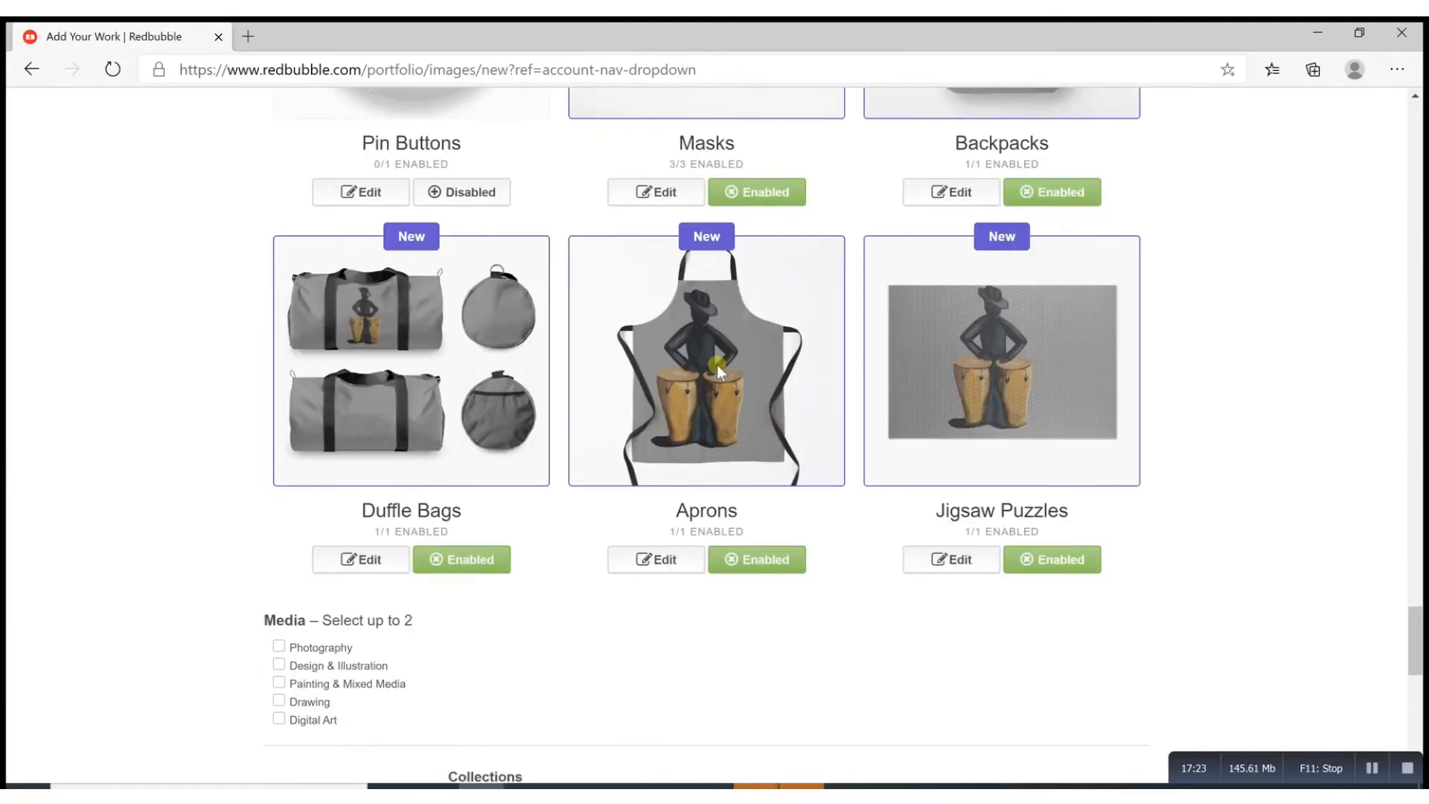
scroll(719, 372, down, 3)
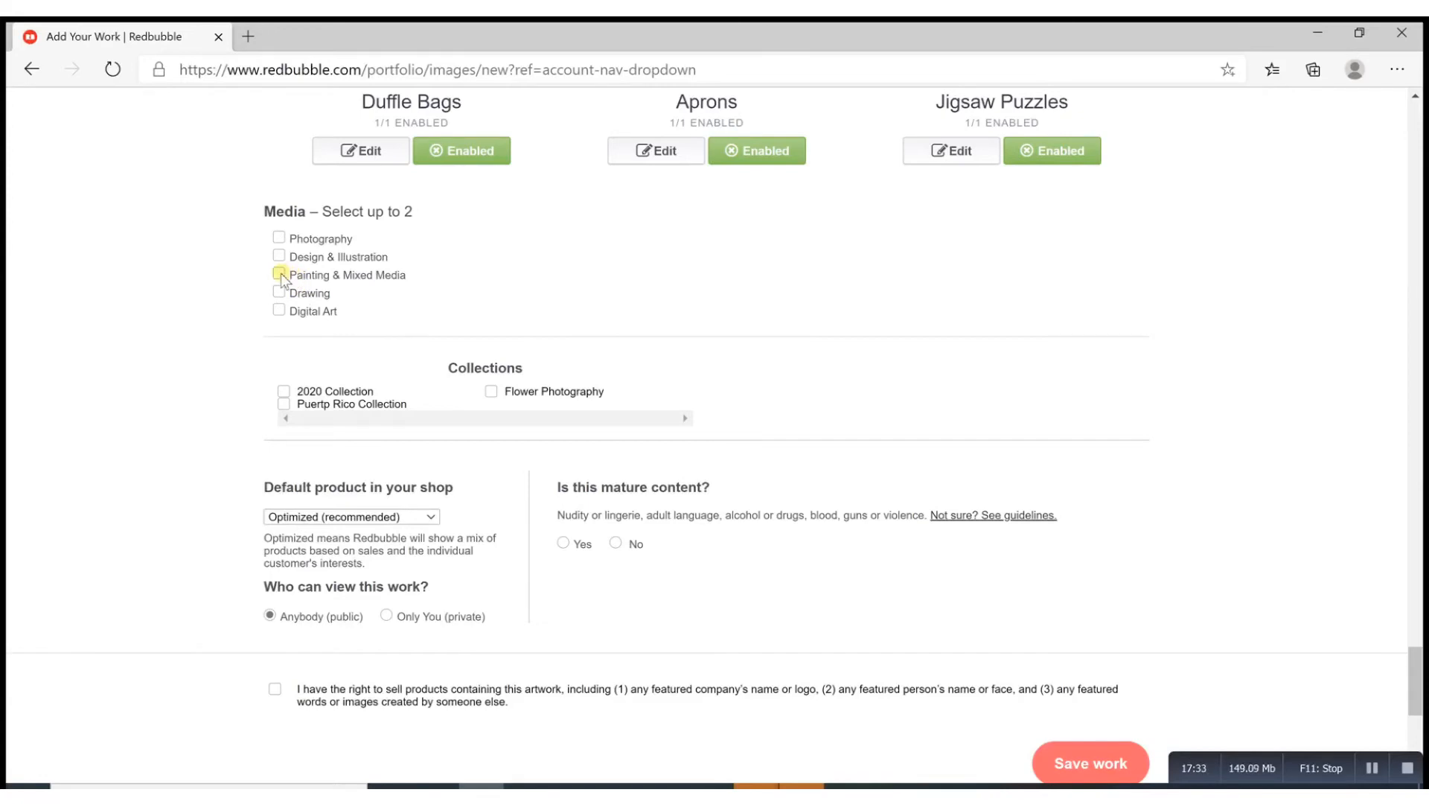
scroll(525, 349, down, 1)
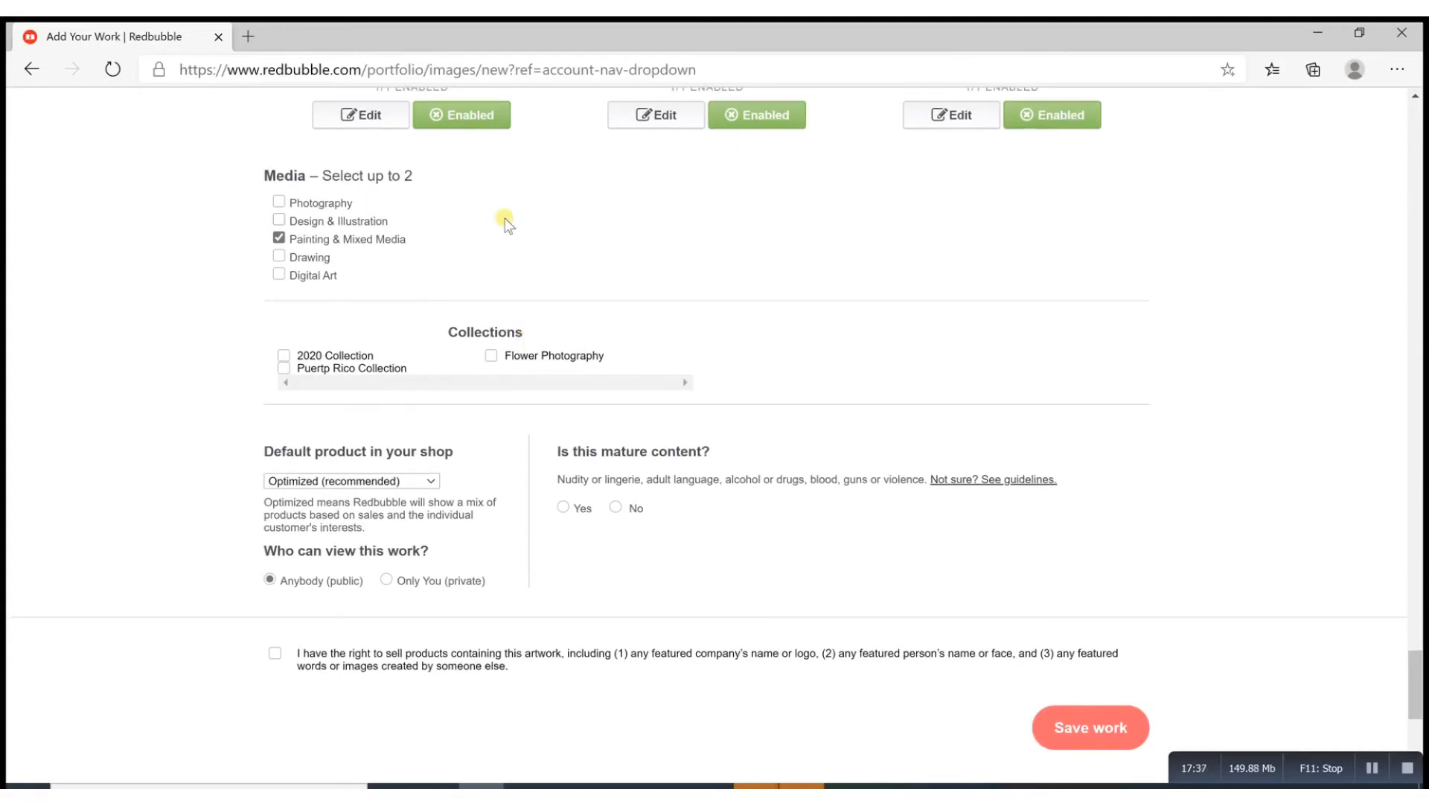
scroll(485, 265, down, 2)
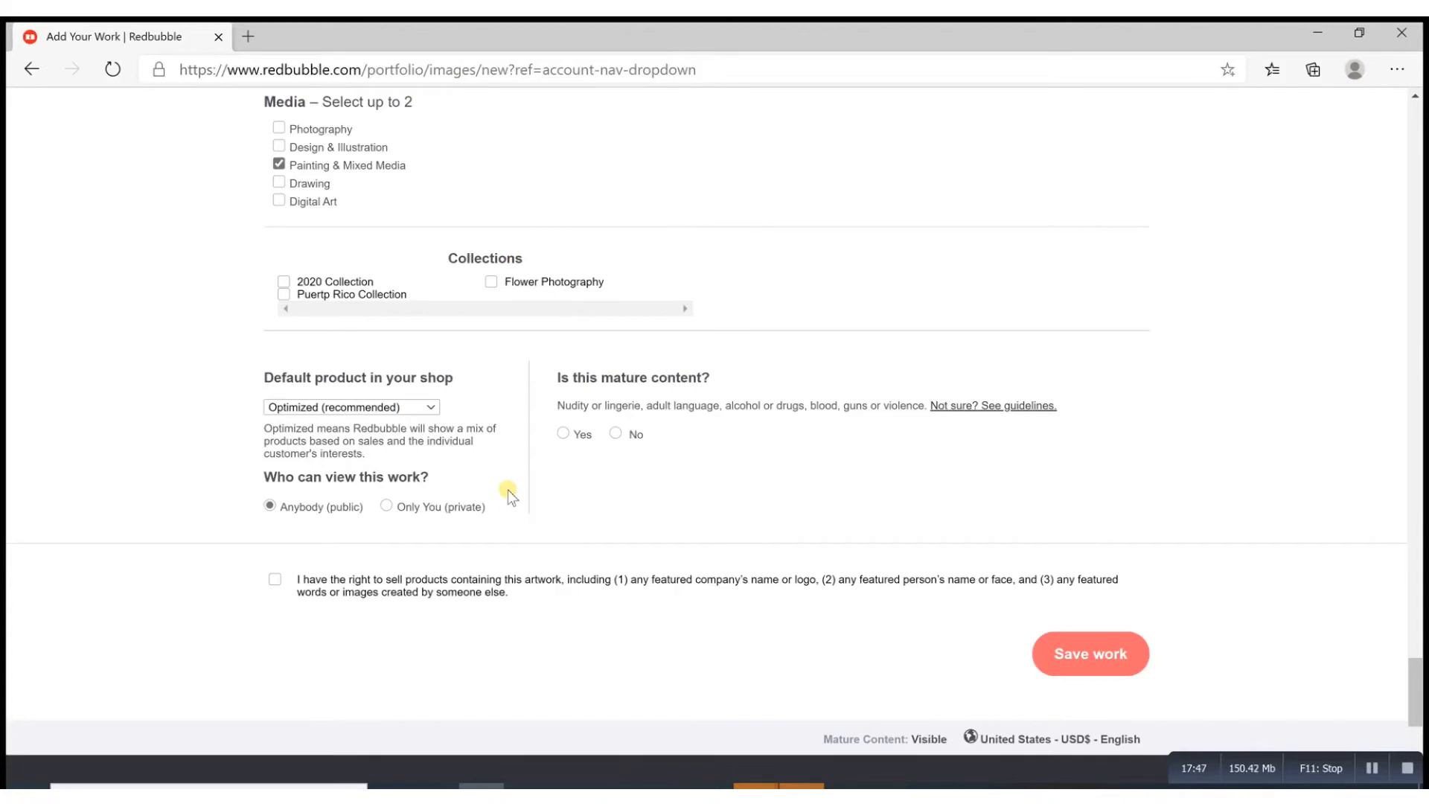
scroll(508, 492, down, 1)
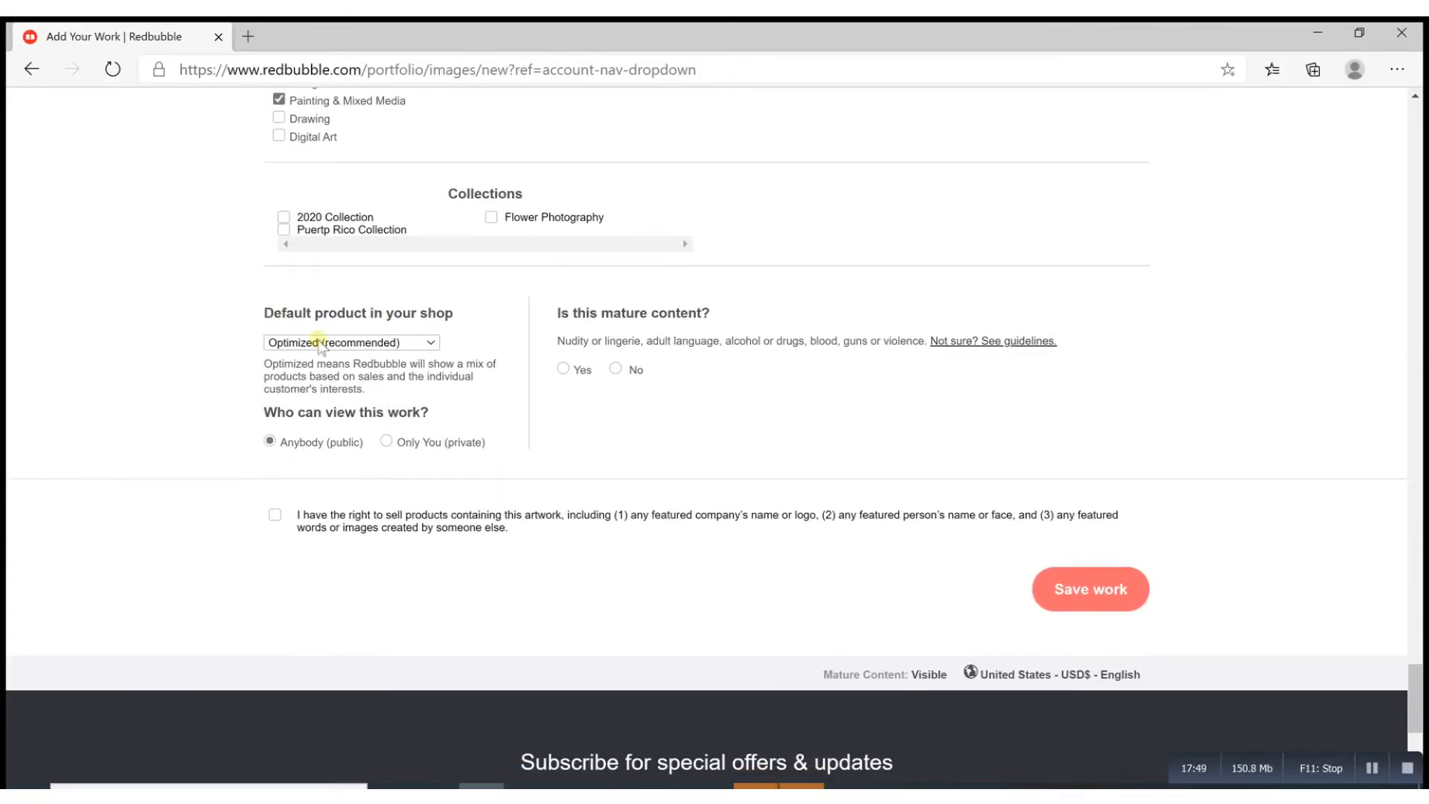
Look through the available default products for the shop and keep Optimized (recommended)
scroll(521, 290, up, 3)
scroll(522, 291, up, 2)
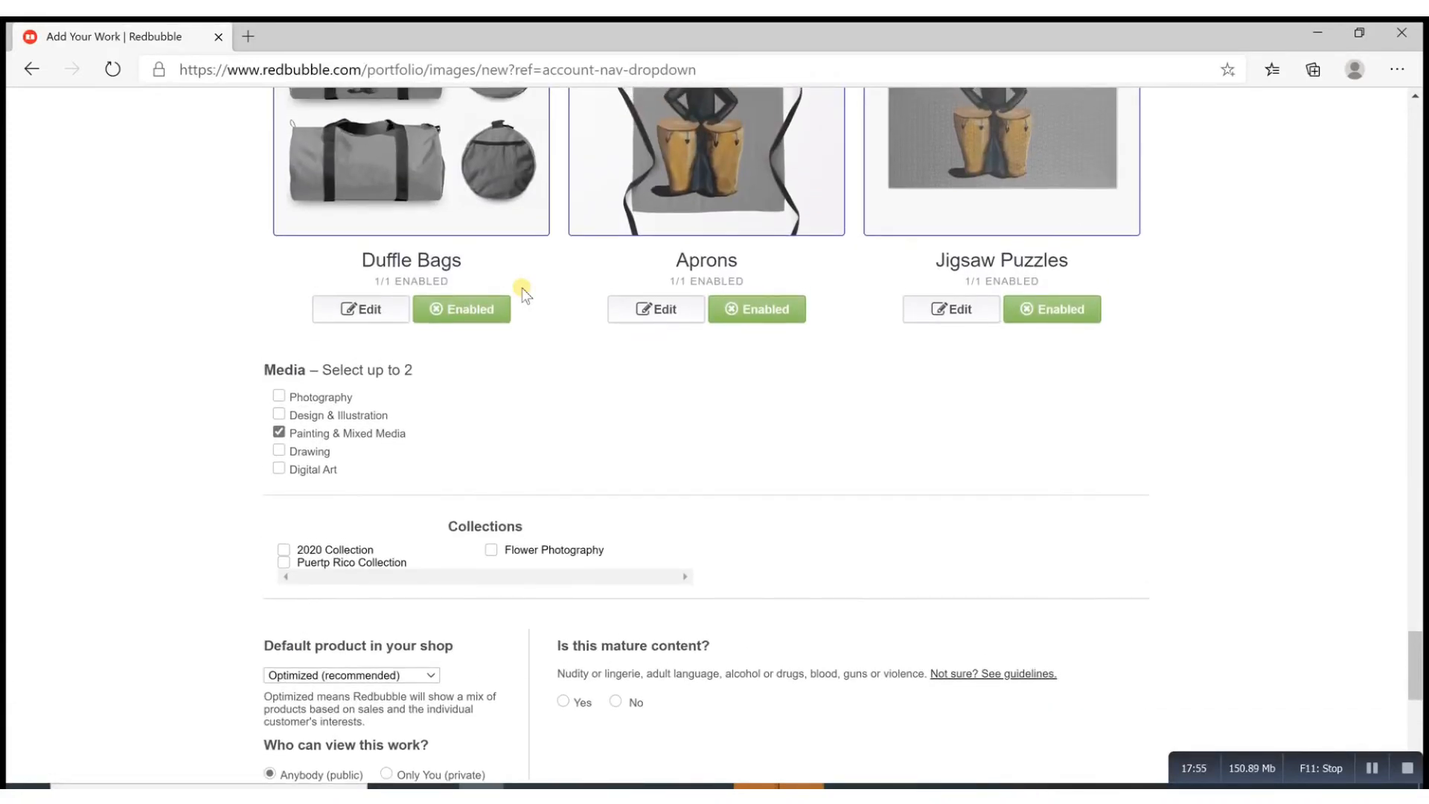
scroll(521, 287, down, 5)
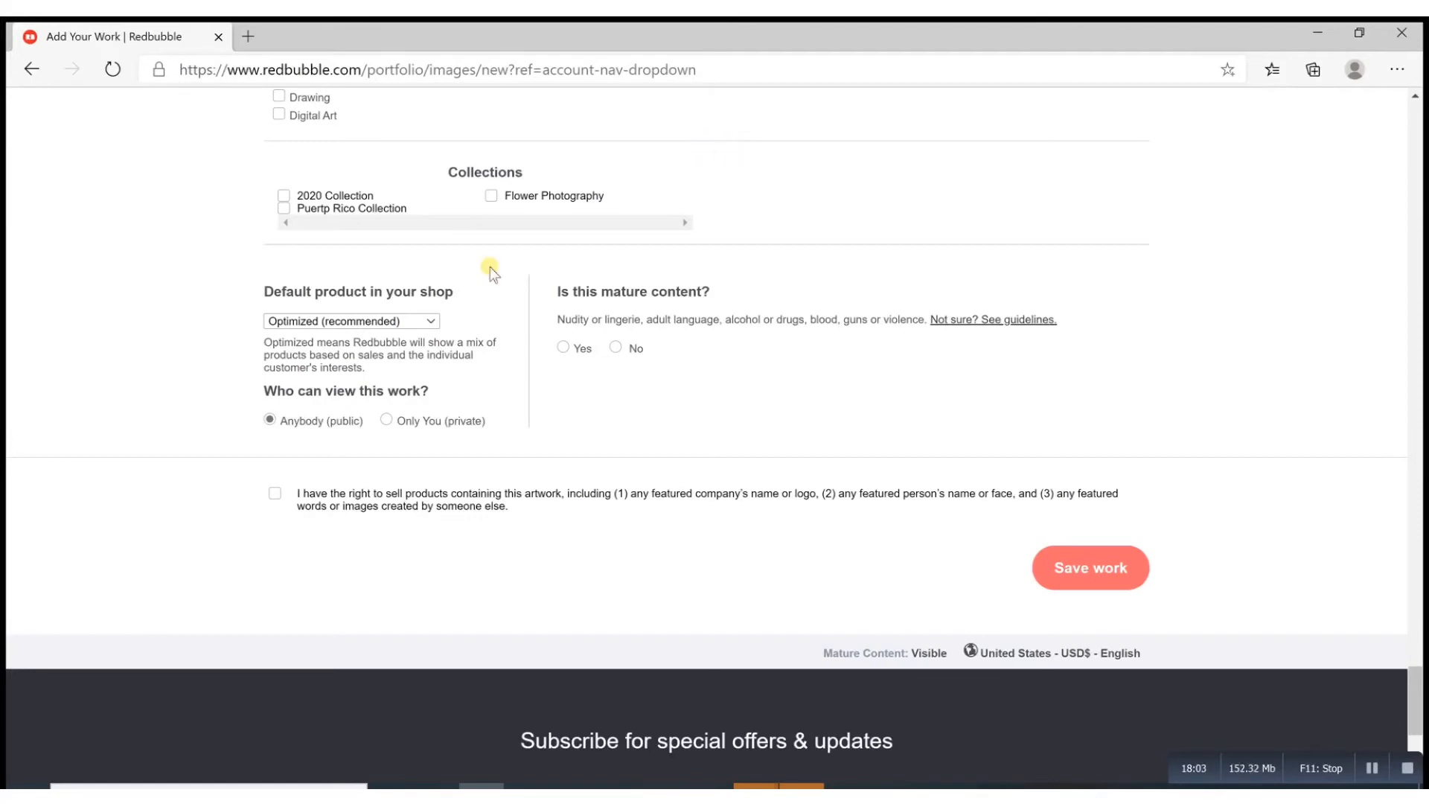
click(438, 321)
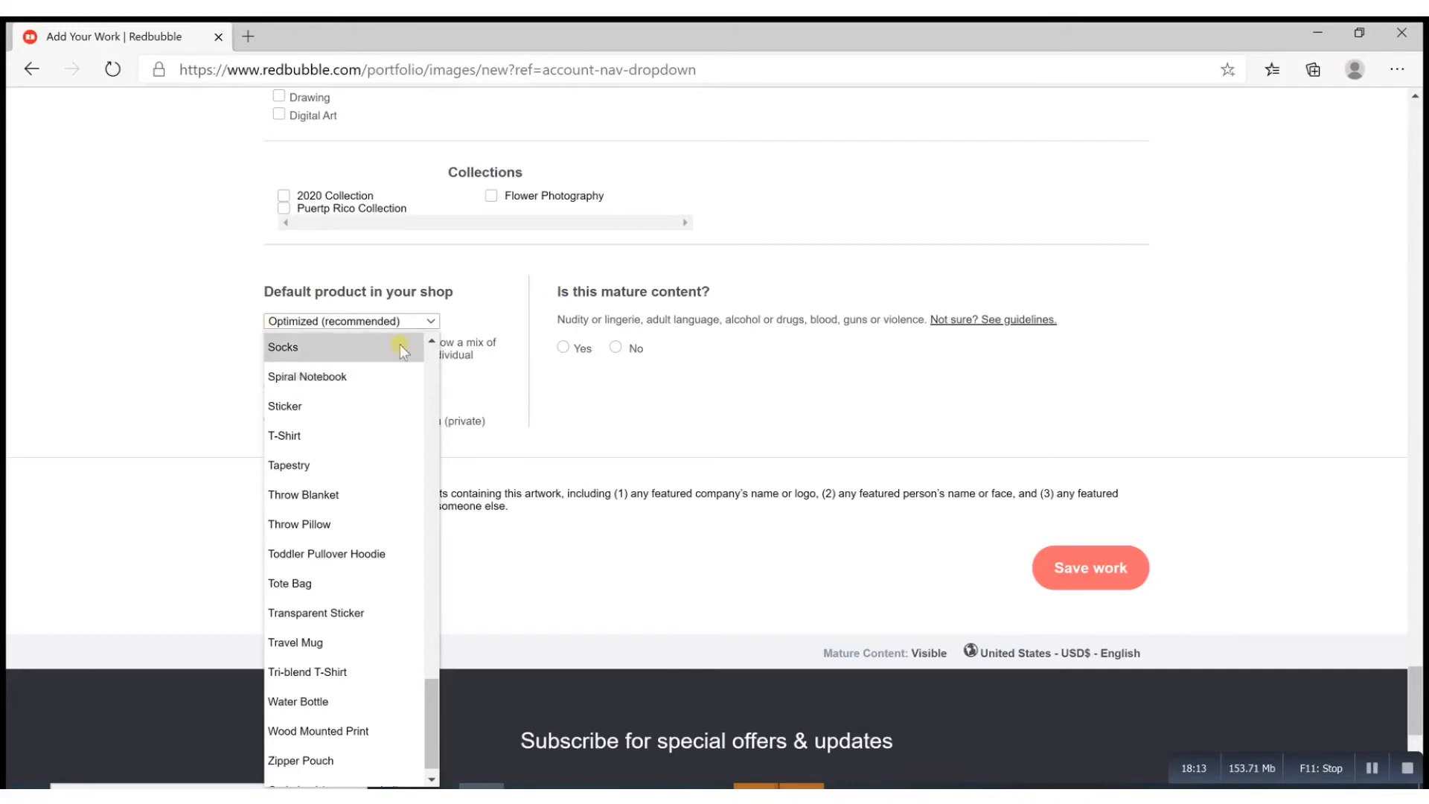
click(467, 318)
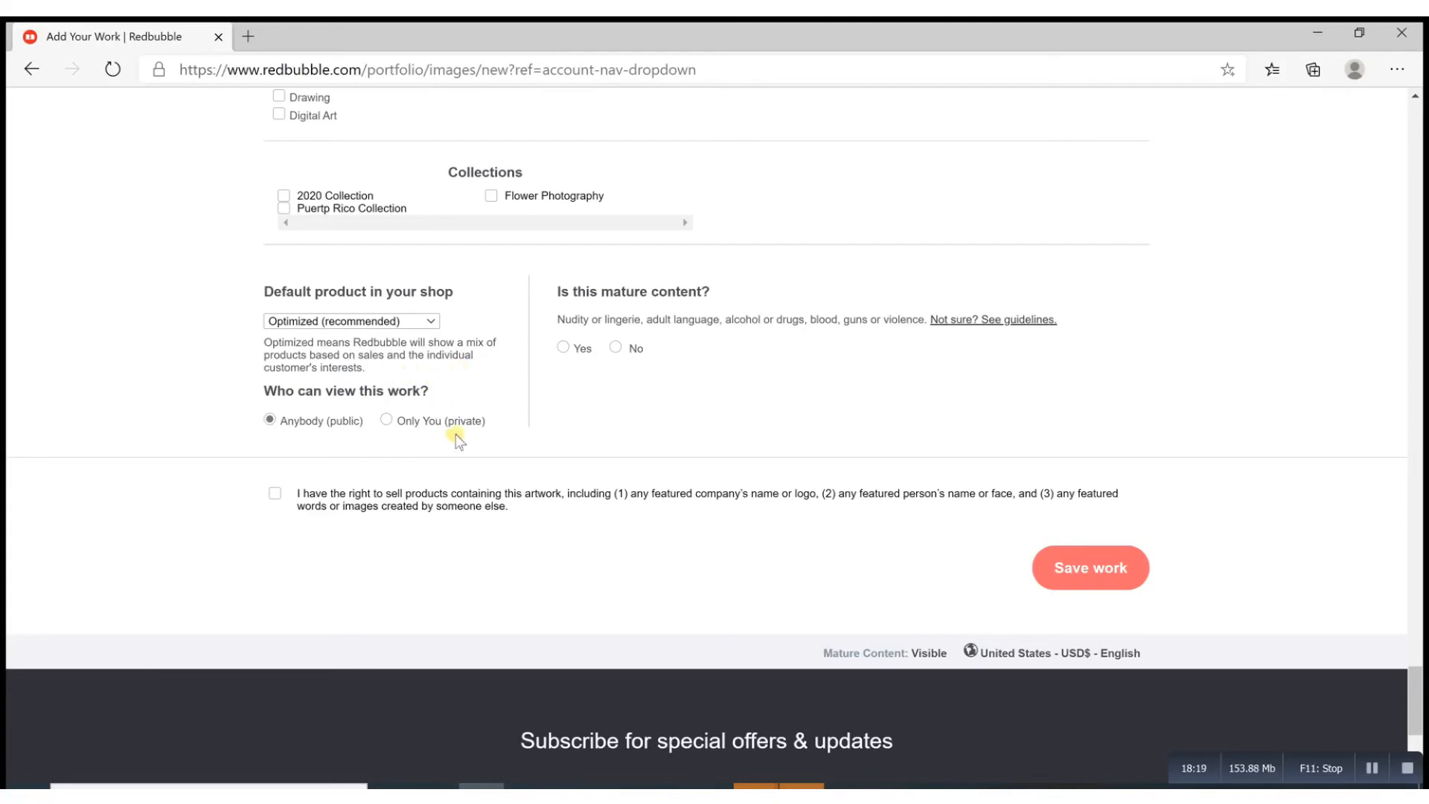
Restrict viewing of the work to Only You (private) and declare that it is not mature content
scroll(452, 445, down, 1)
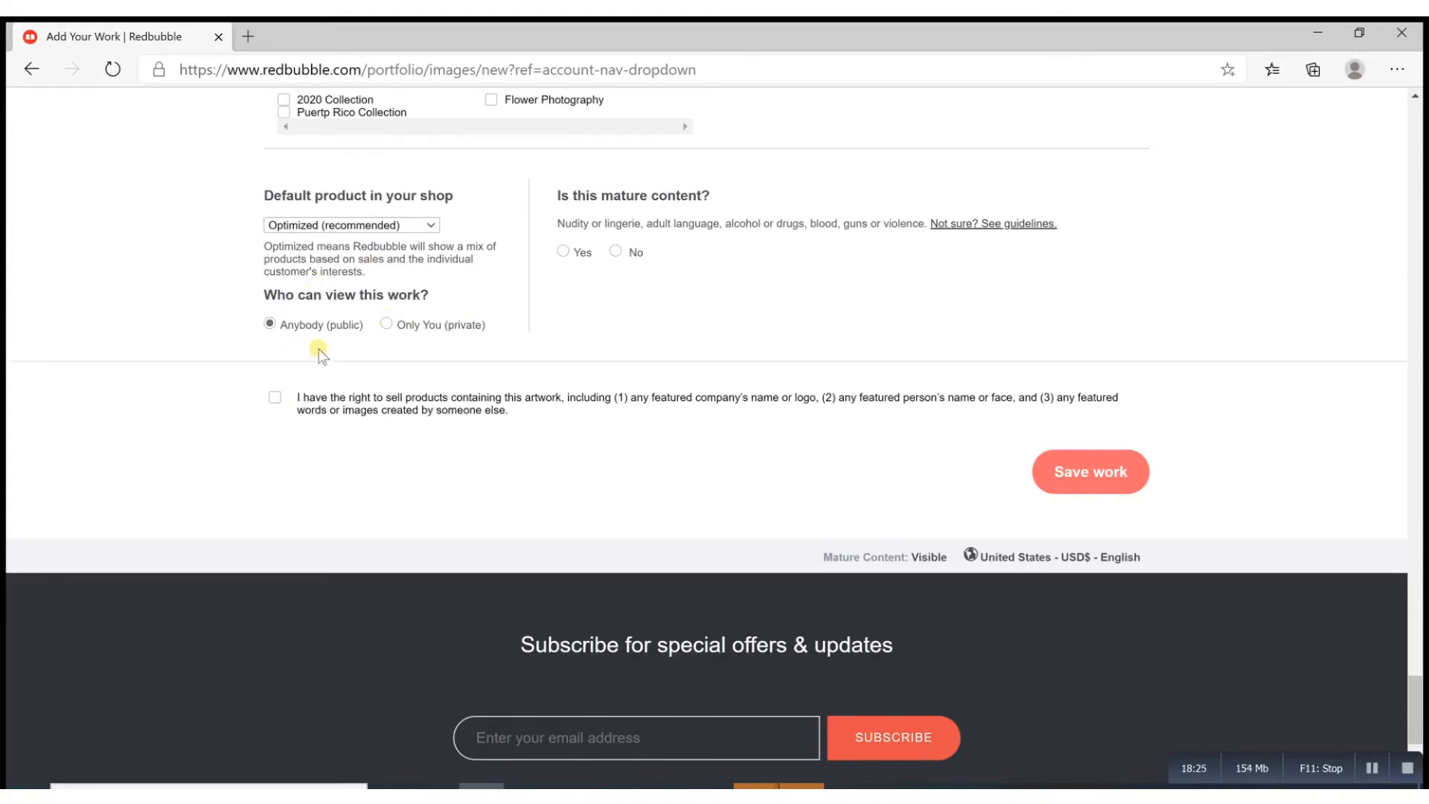
click(387, 324)
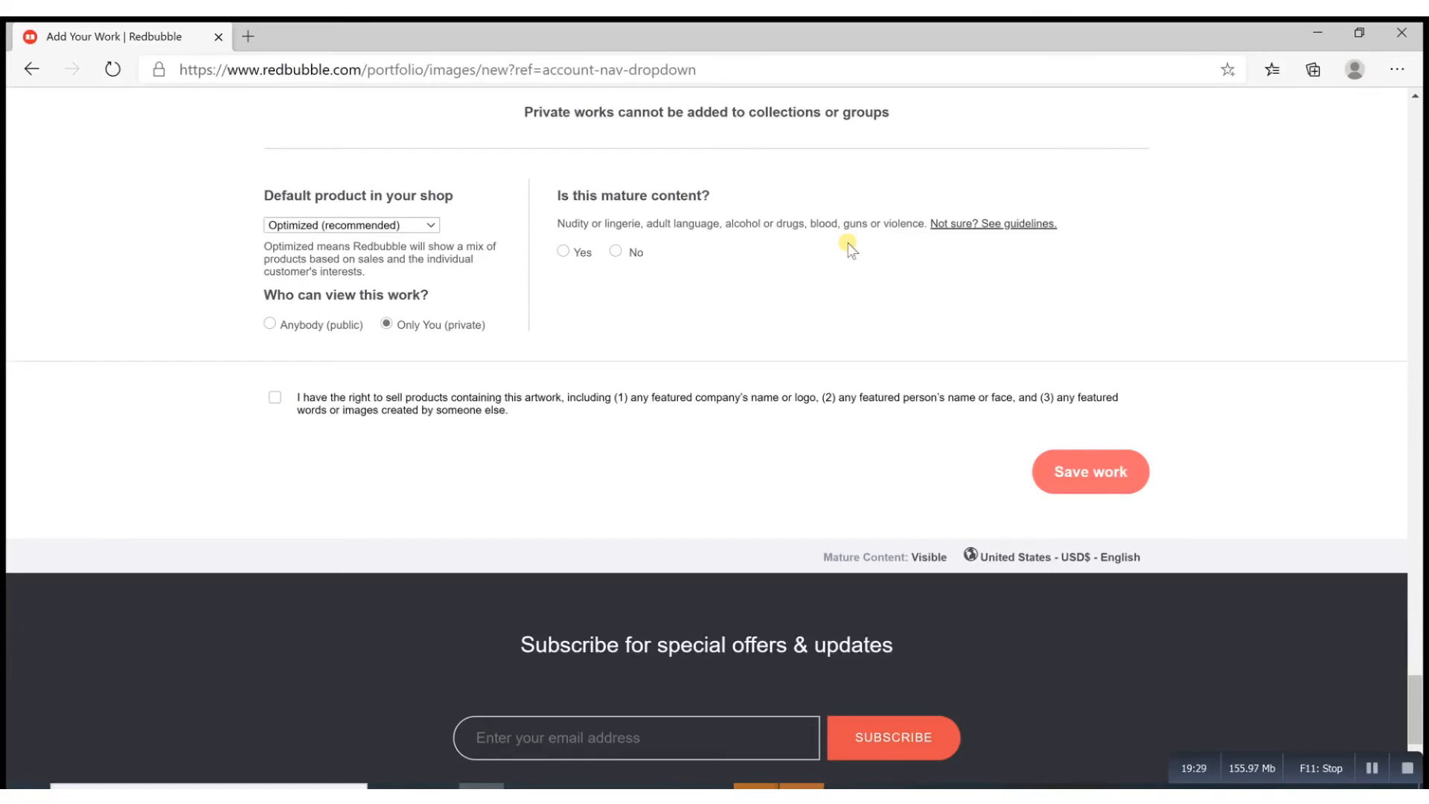
click(616, 252)
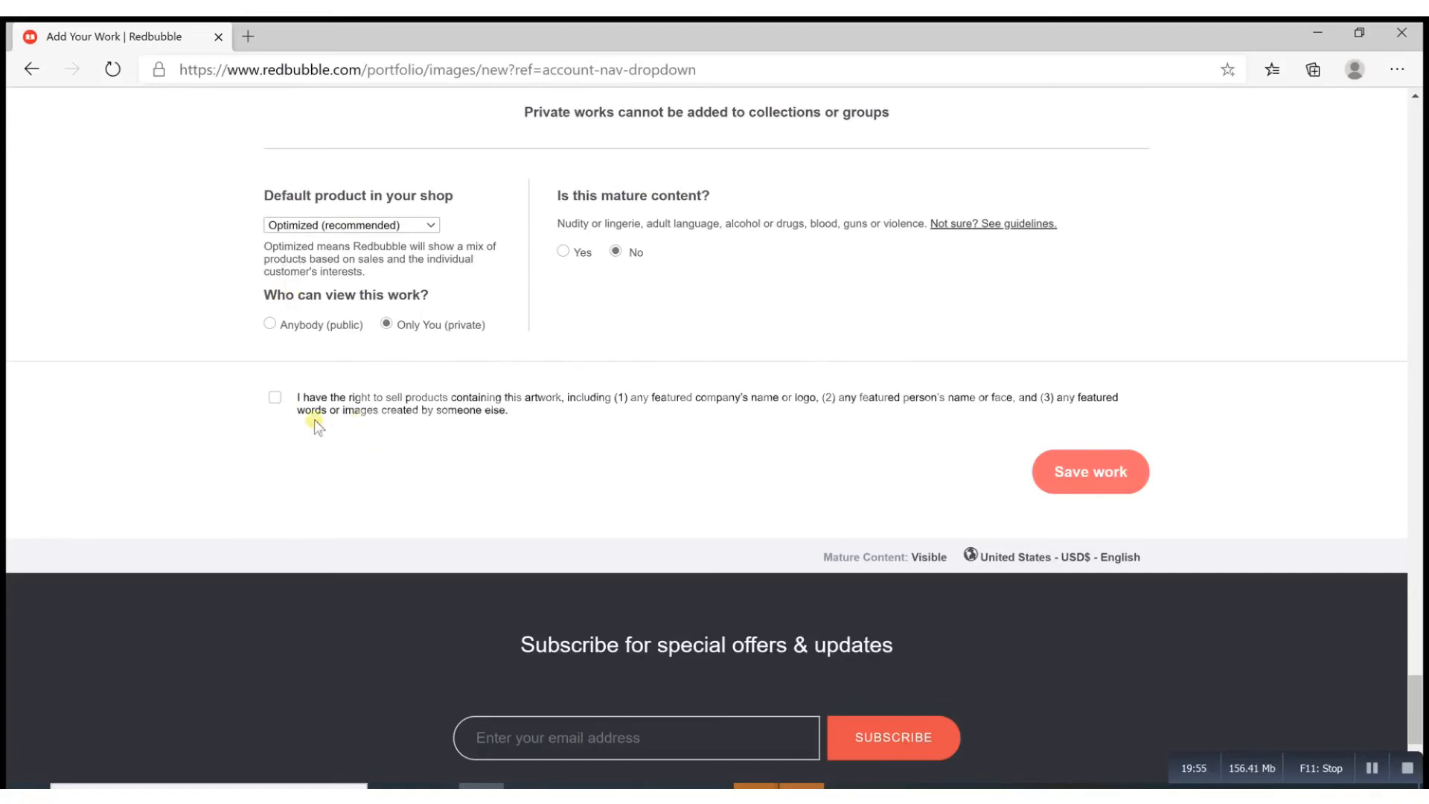
Confirm the right to sell products containing this artwork and save the work
click(274, 398)
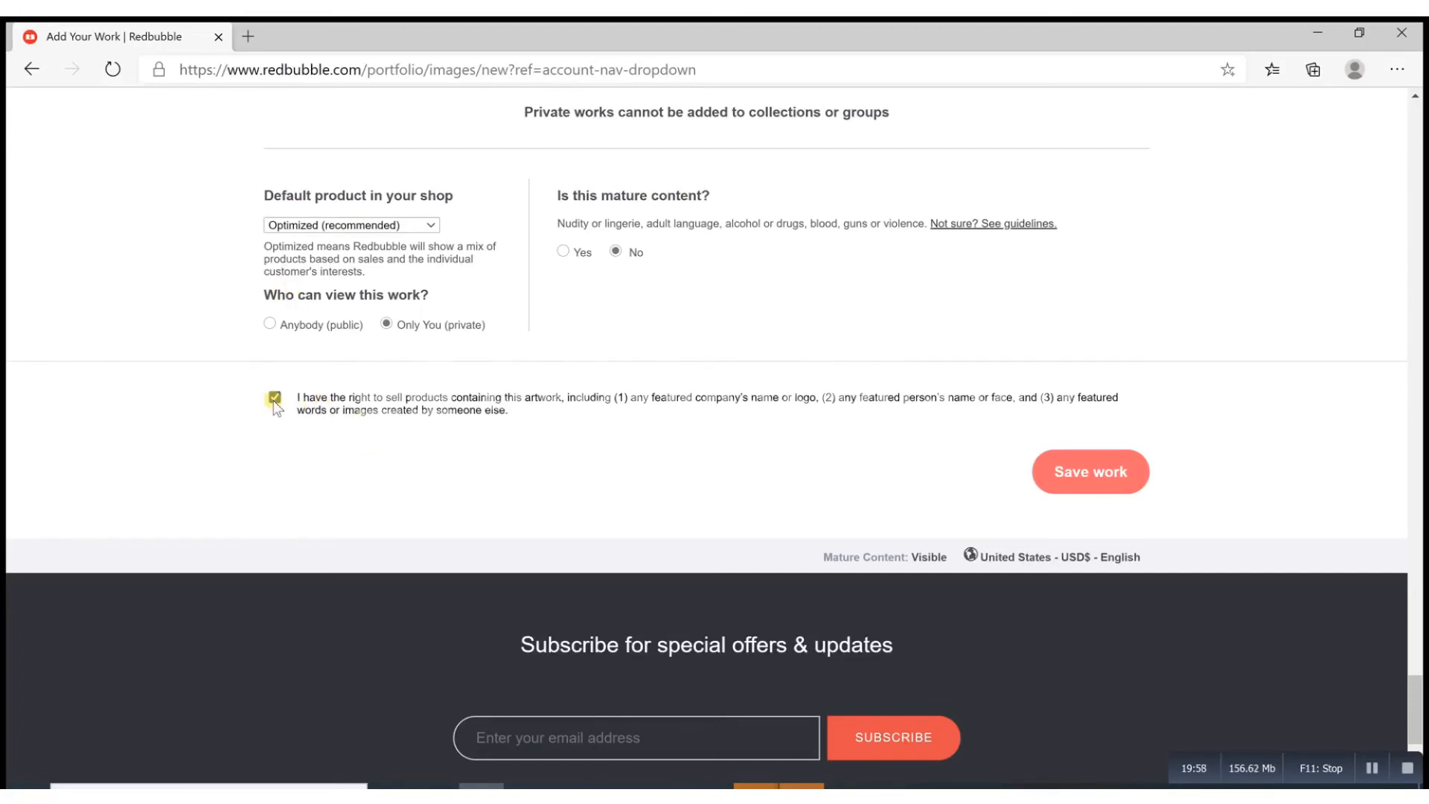
click(1074, 470)
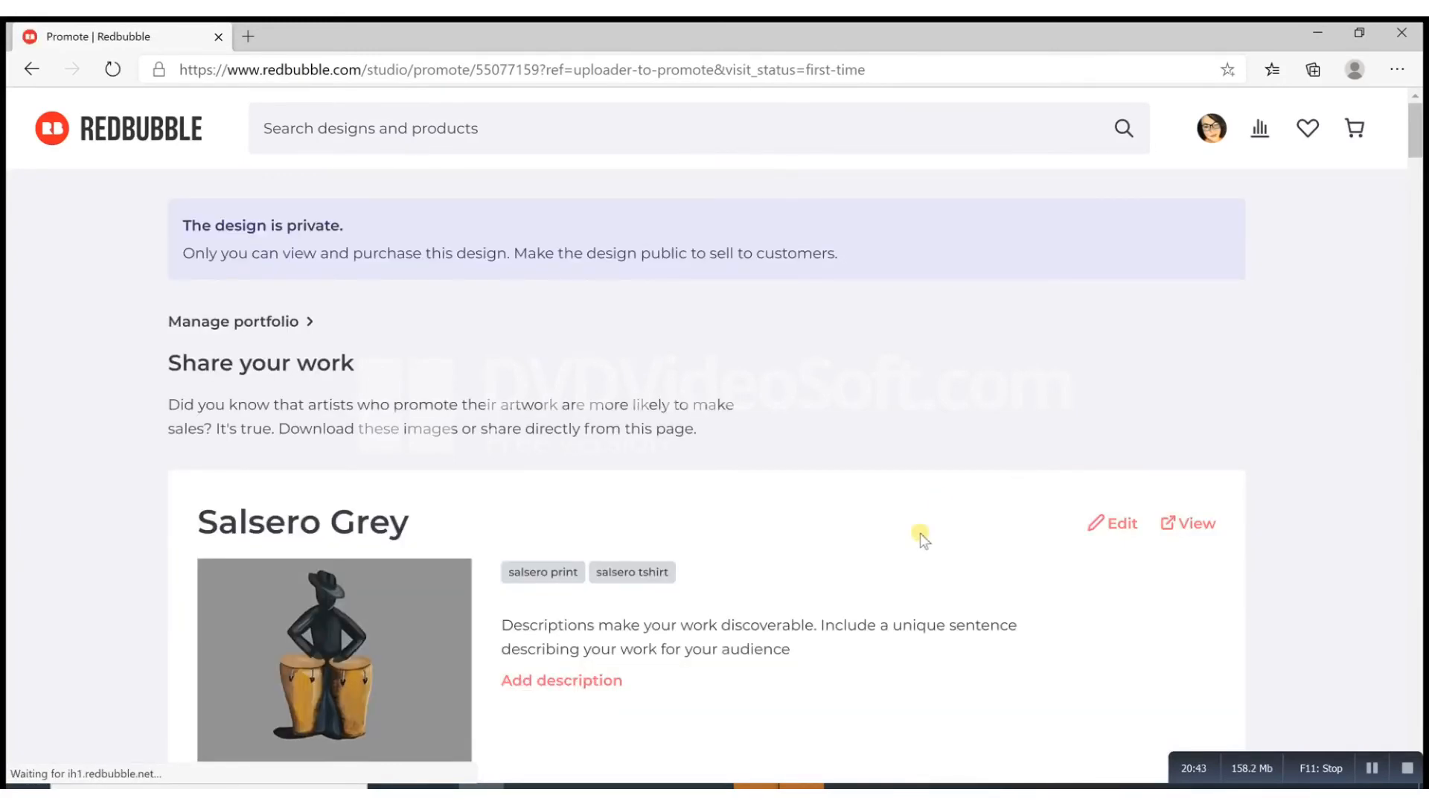
Share the Active T-Shirt on Pinterest by saving it to the board "Art y Son on RedBubble", and close the Pinterest window
scroll(920, 533, down, 3)
scroll(920, 534, up, 1)
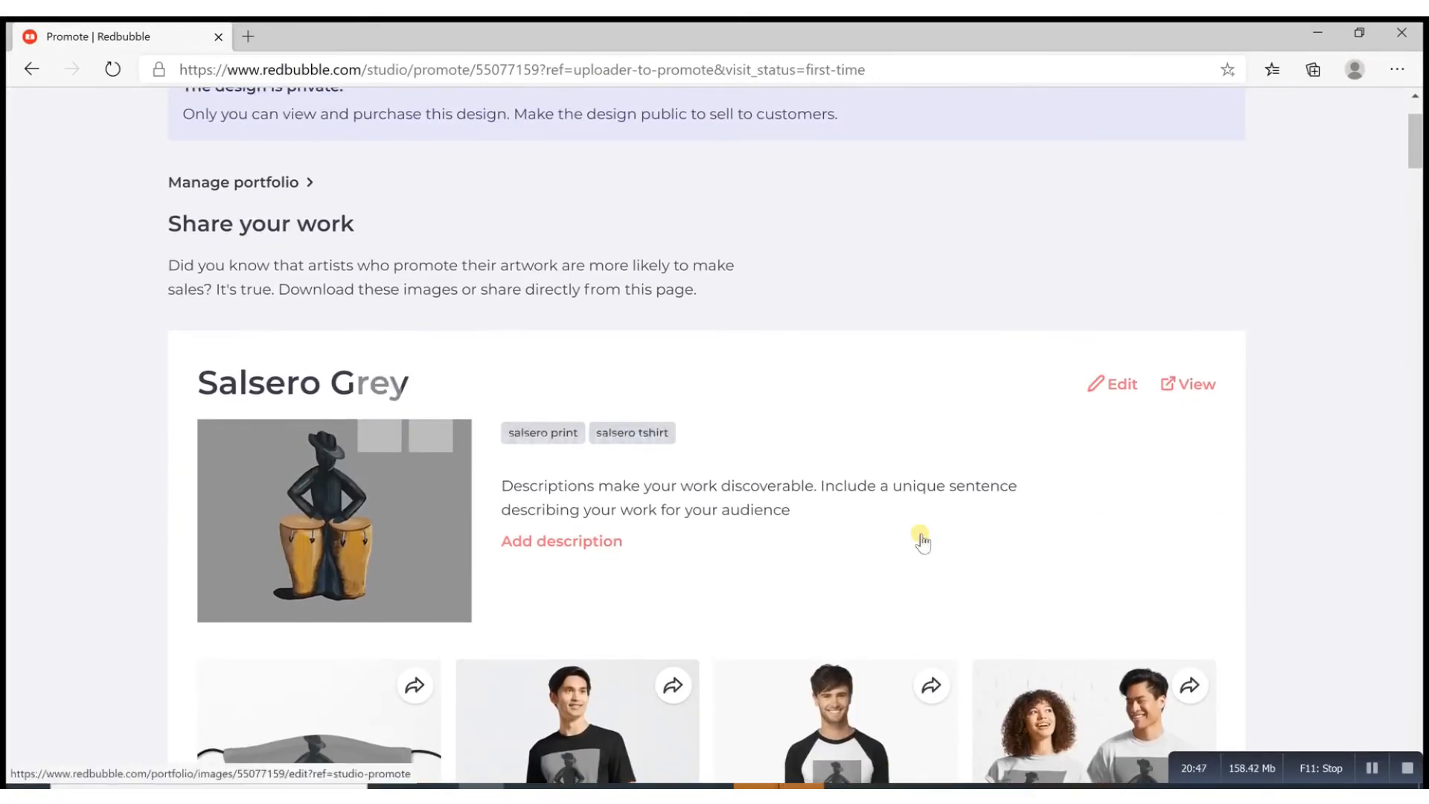
scroll(920, 538, down, 3)
scroll(922, 541, down, 3)
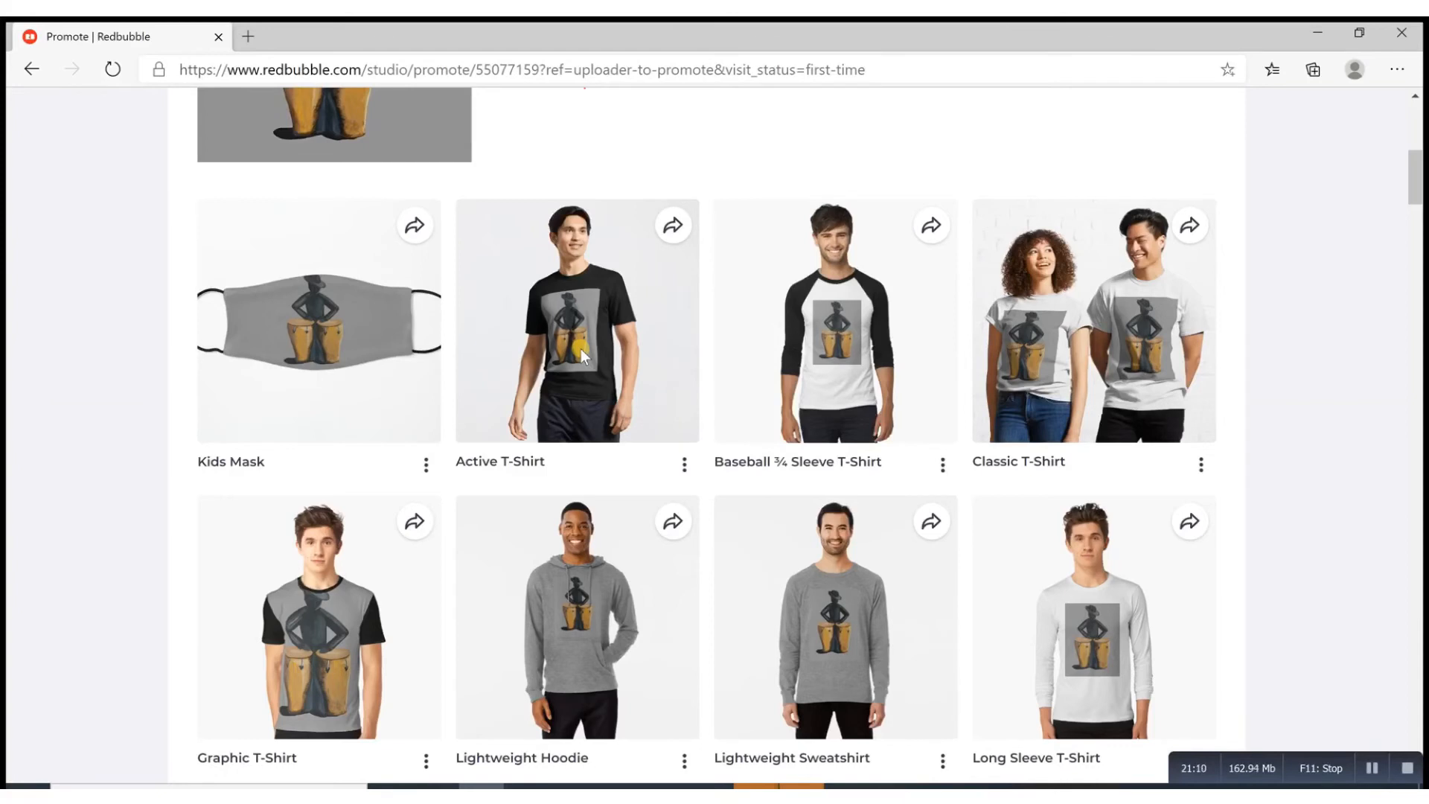
scroll(580, 349, down, 1)
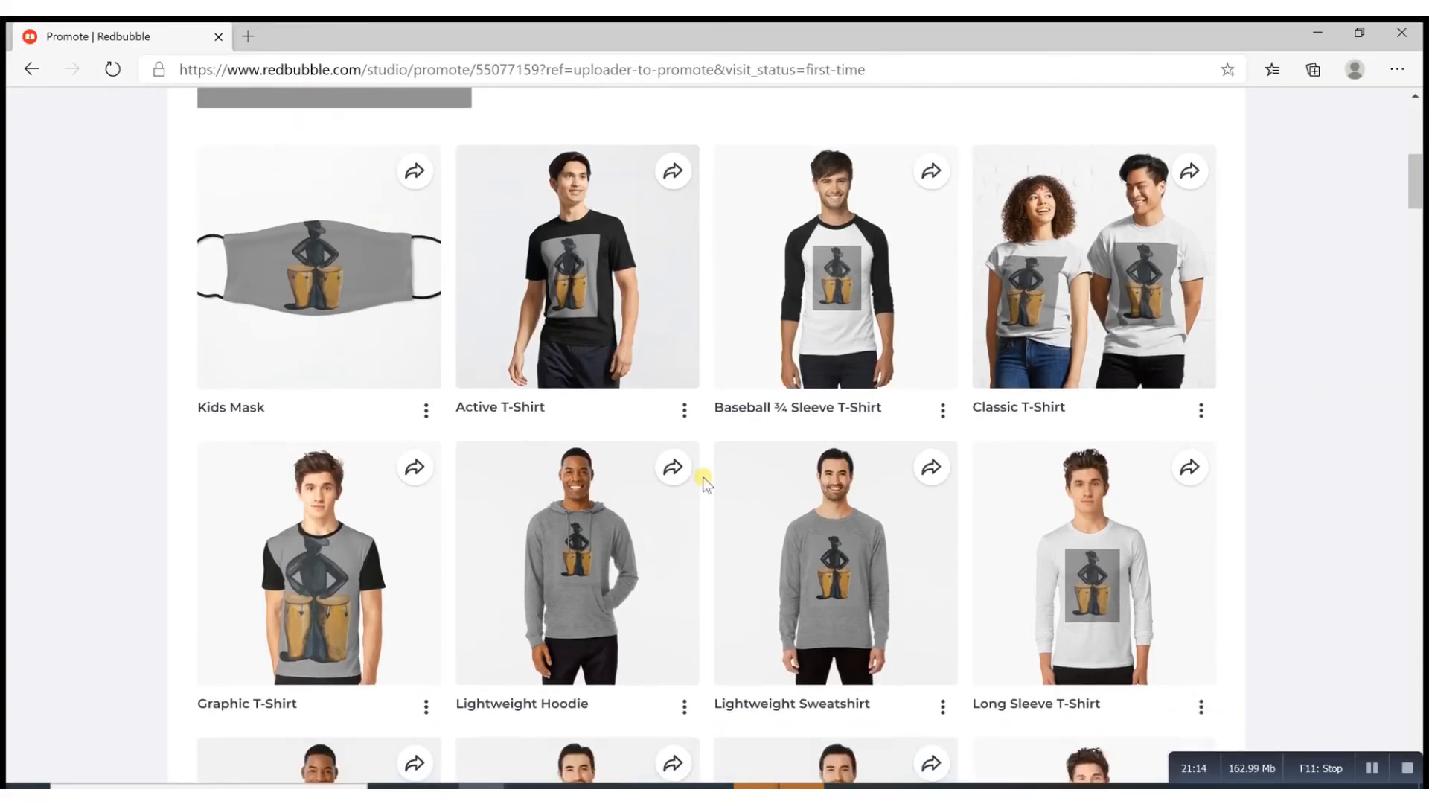
click(670, 177)
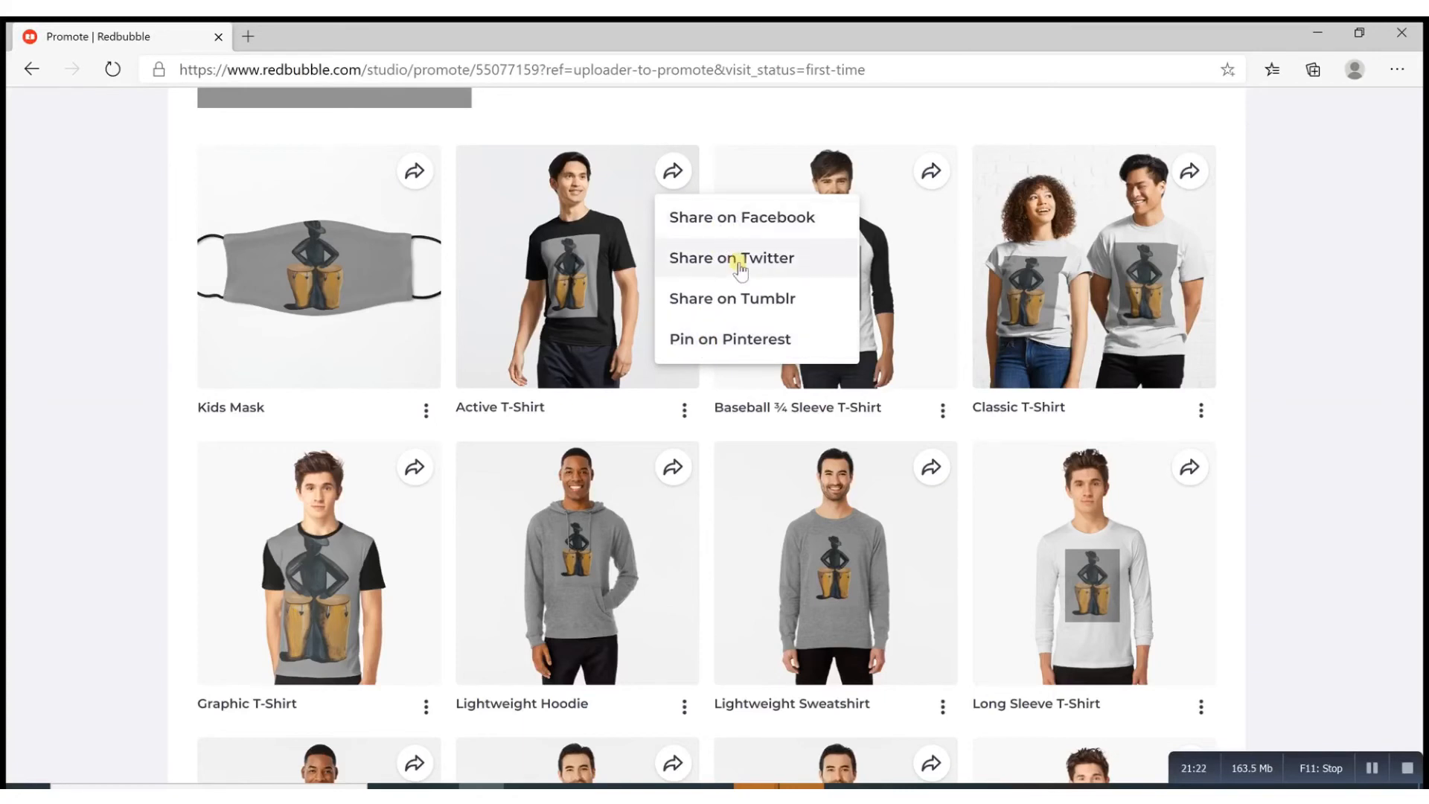
click(725, 346)
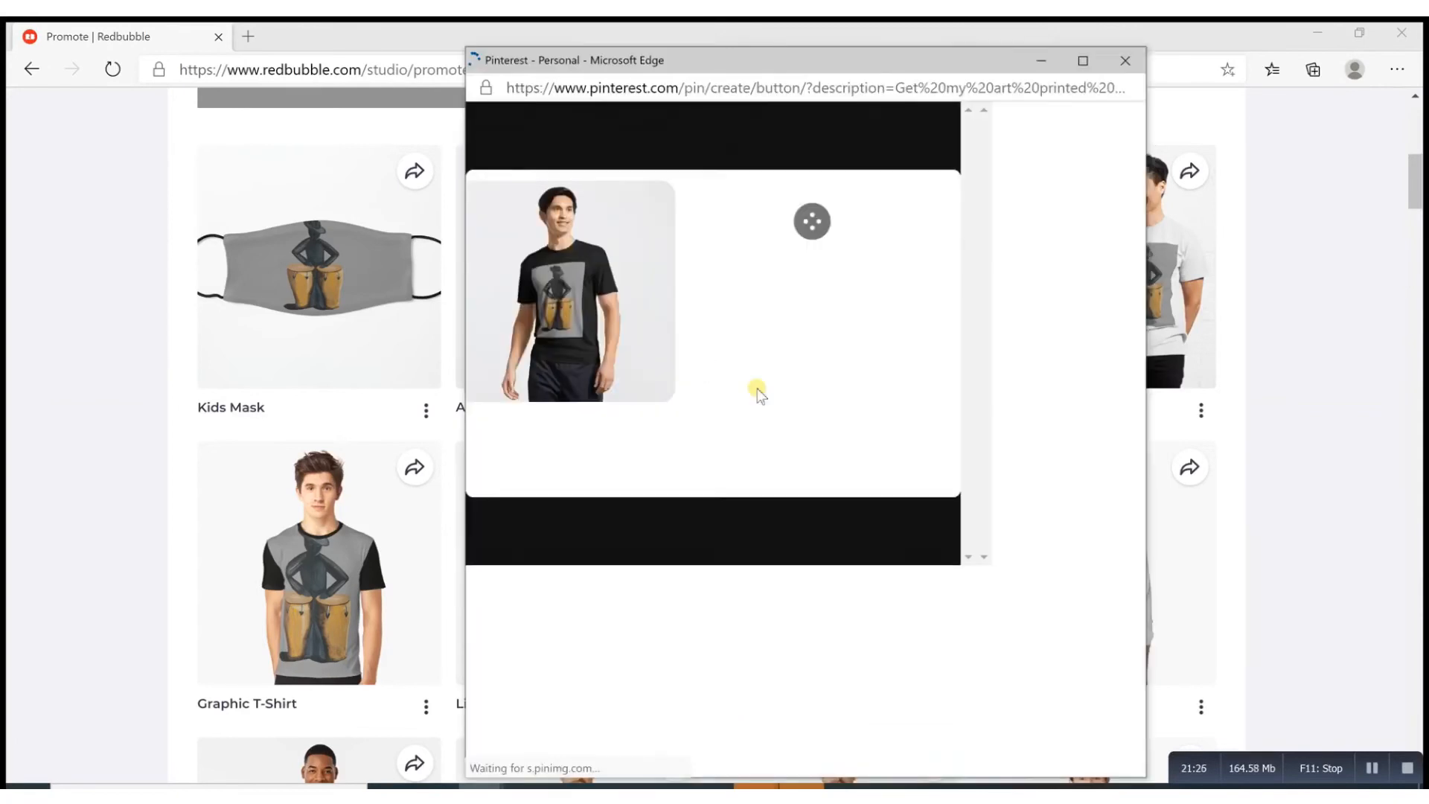
mouse_move(911, 308)
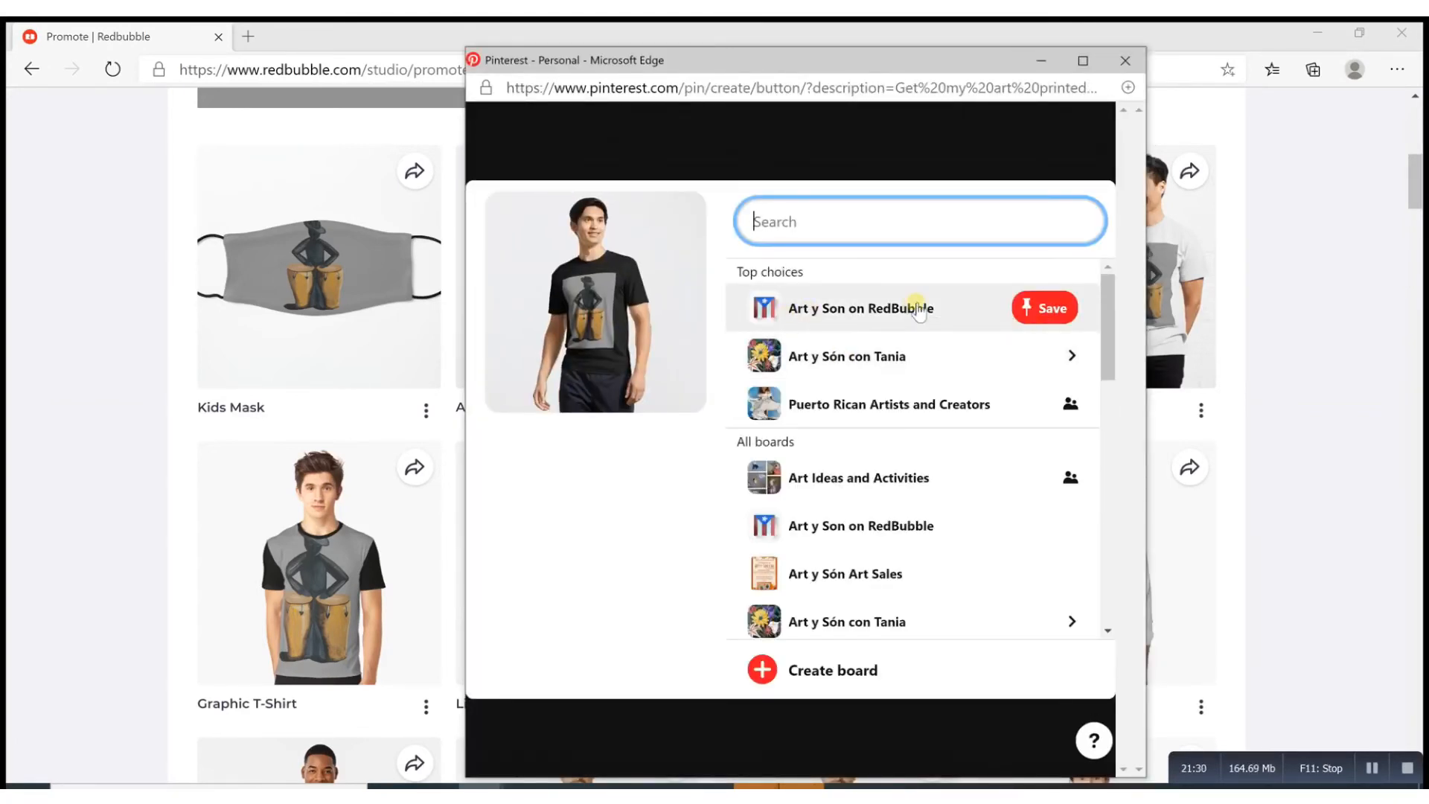
click(1037, 310)
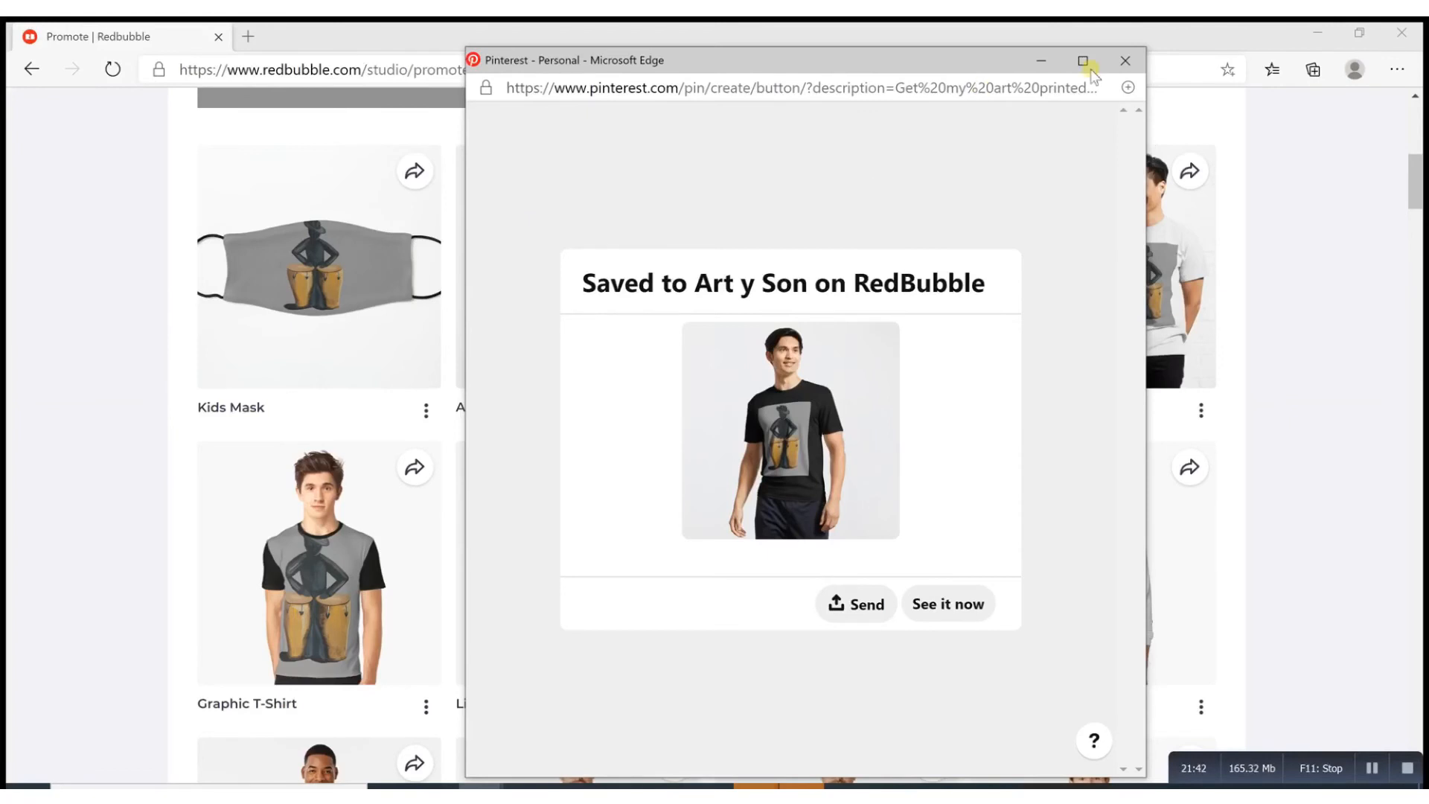
click(1123, 61)
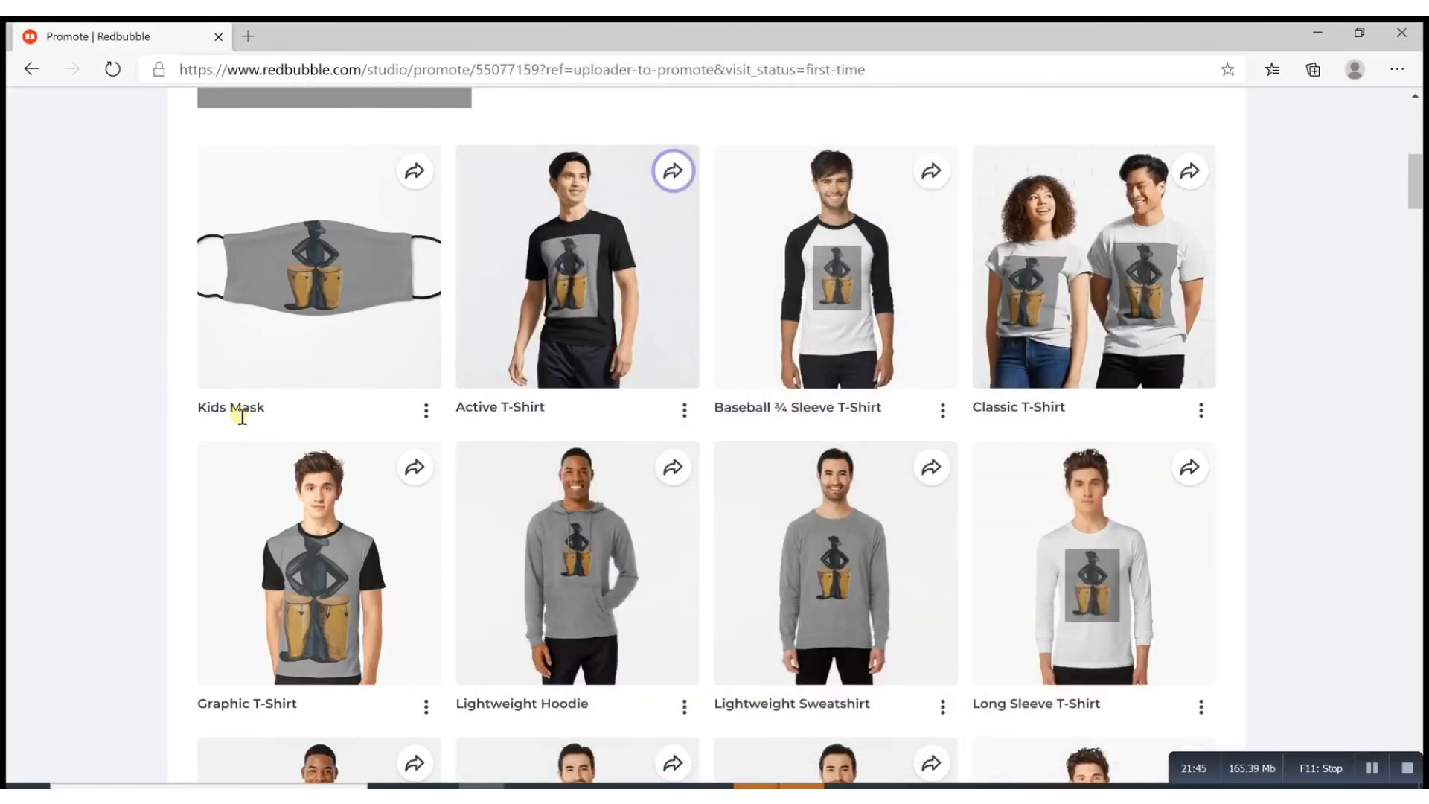
Examine the downloadable promotional images of the Active T-Shirt and close the image gallery
click(685, 410)
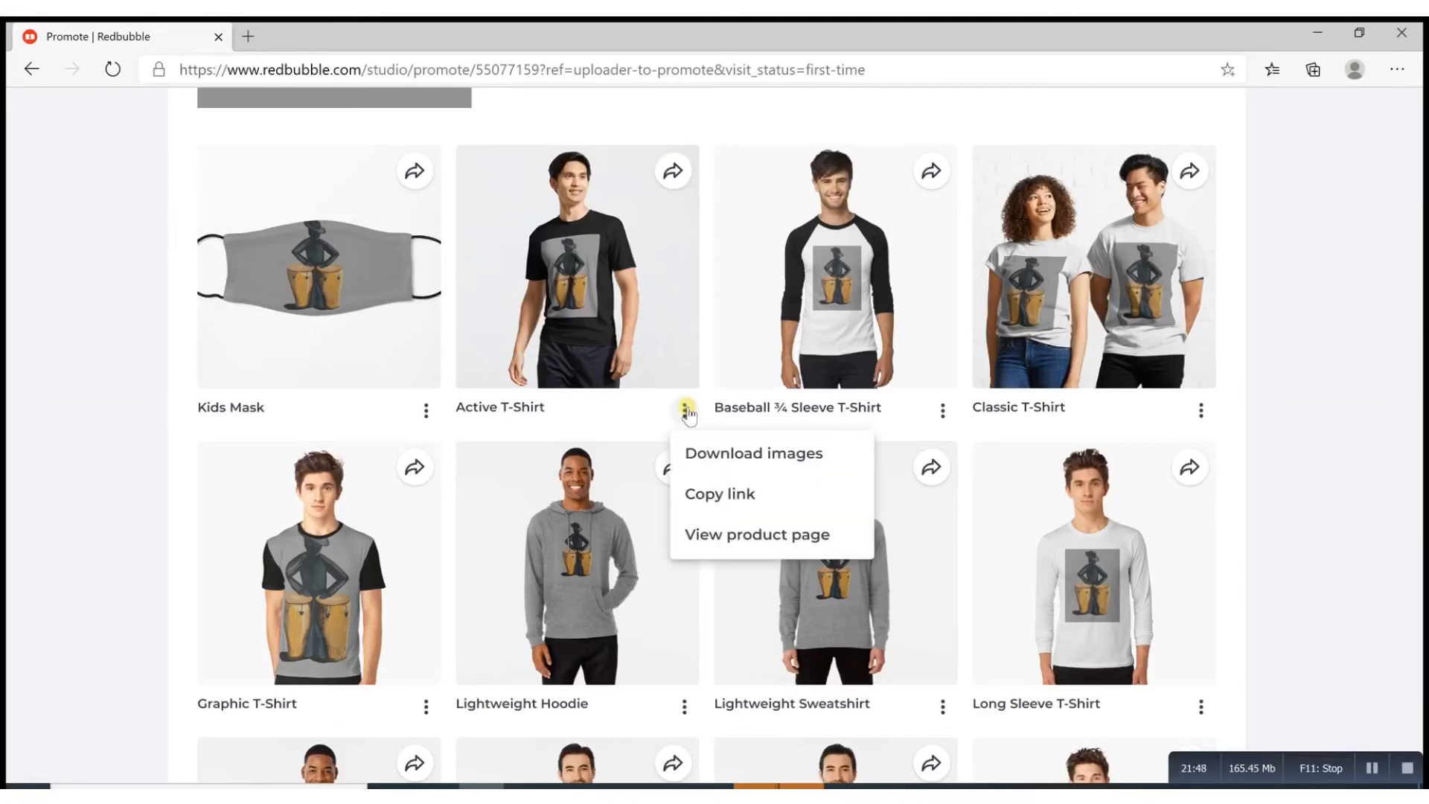
click(761, 454)
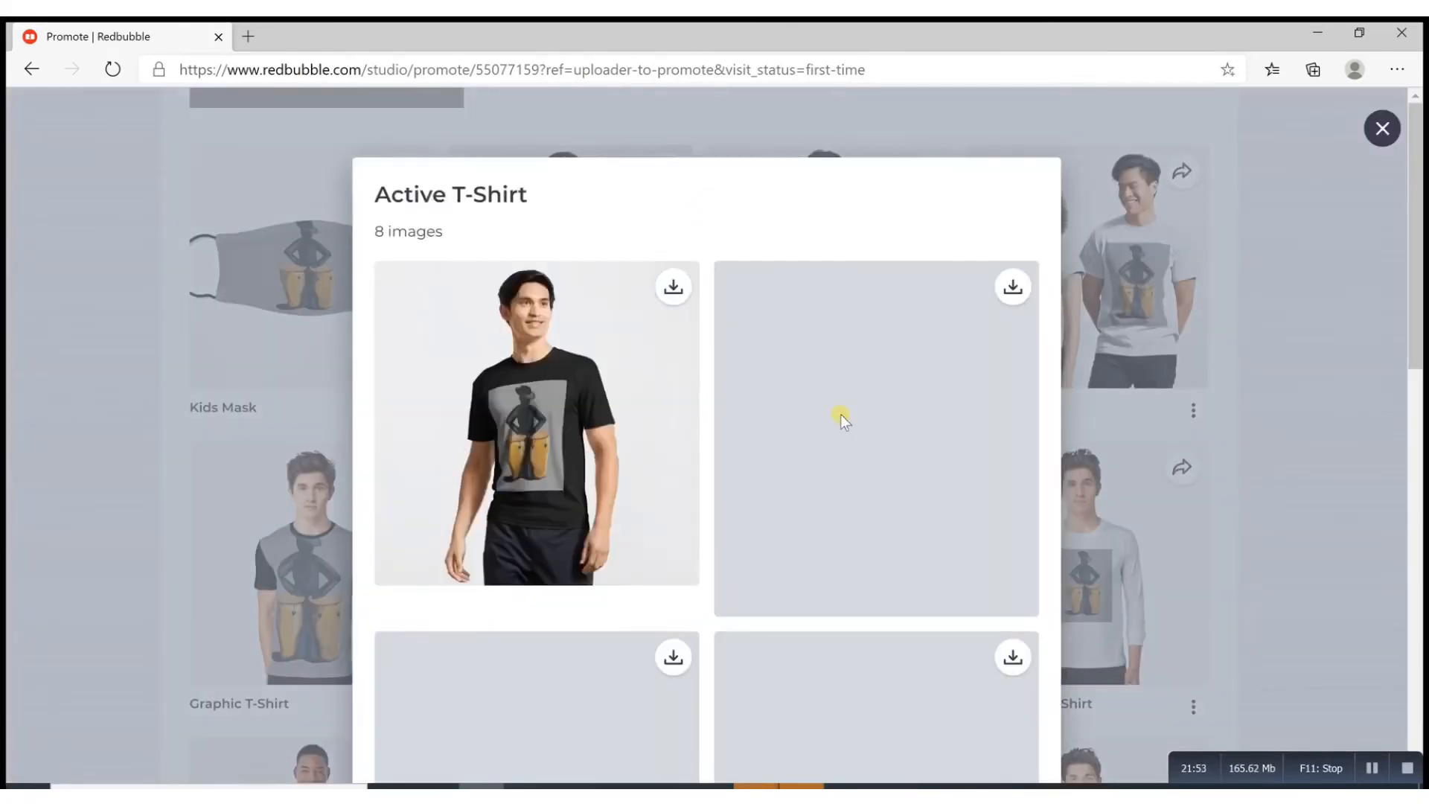
scroll(757, 498, down, 3)
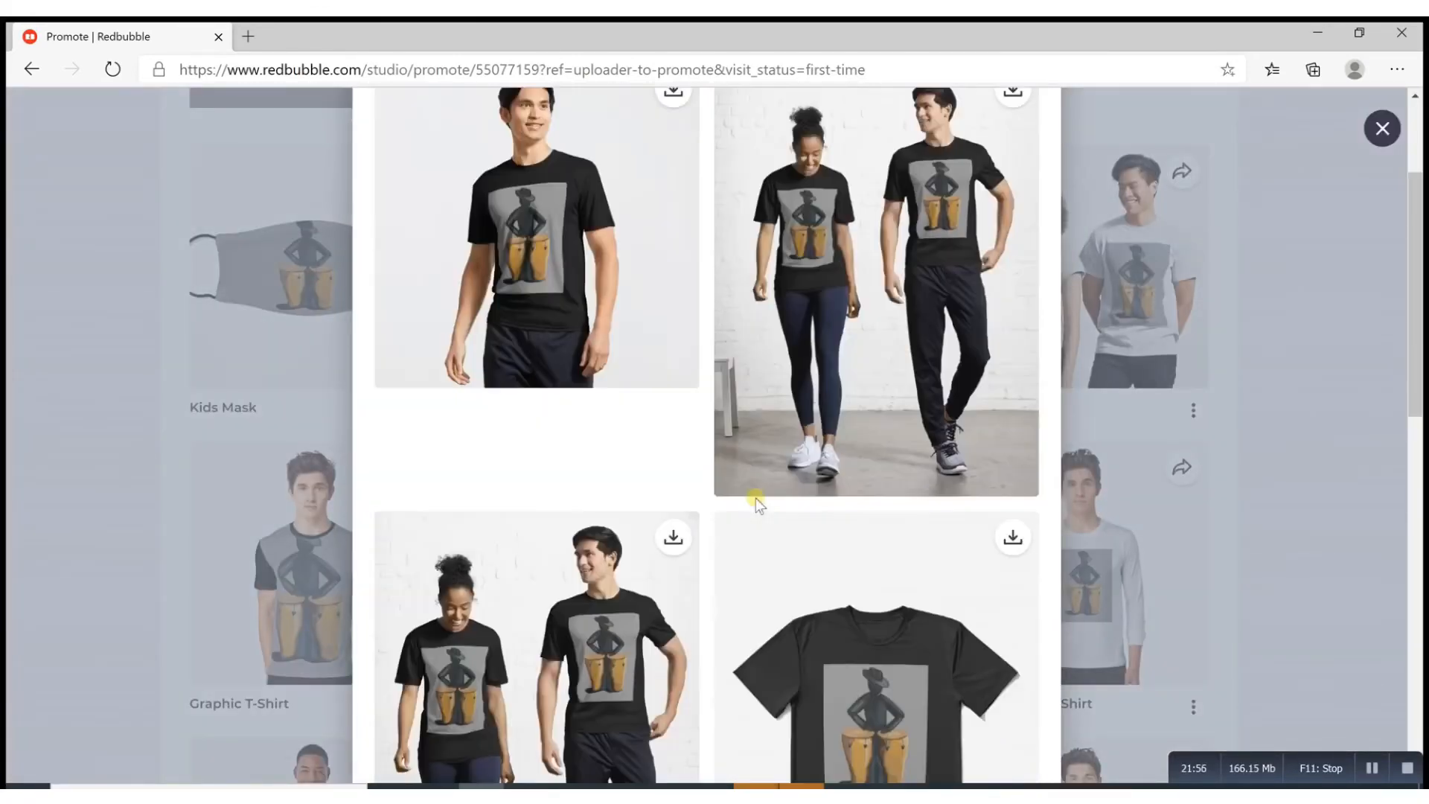
scroll(756, 498, down, 5)
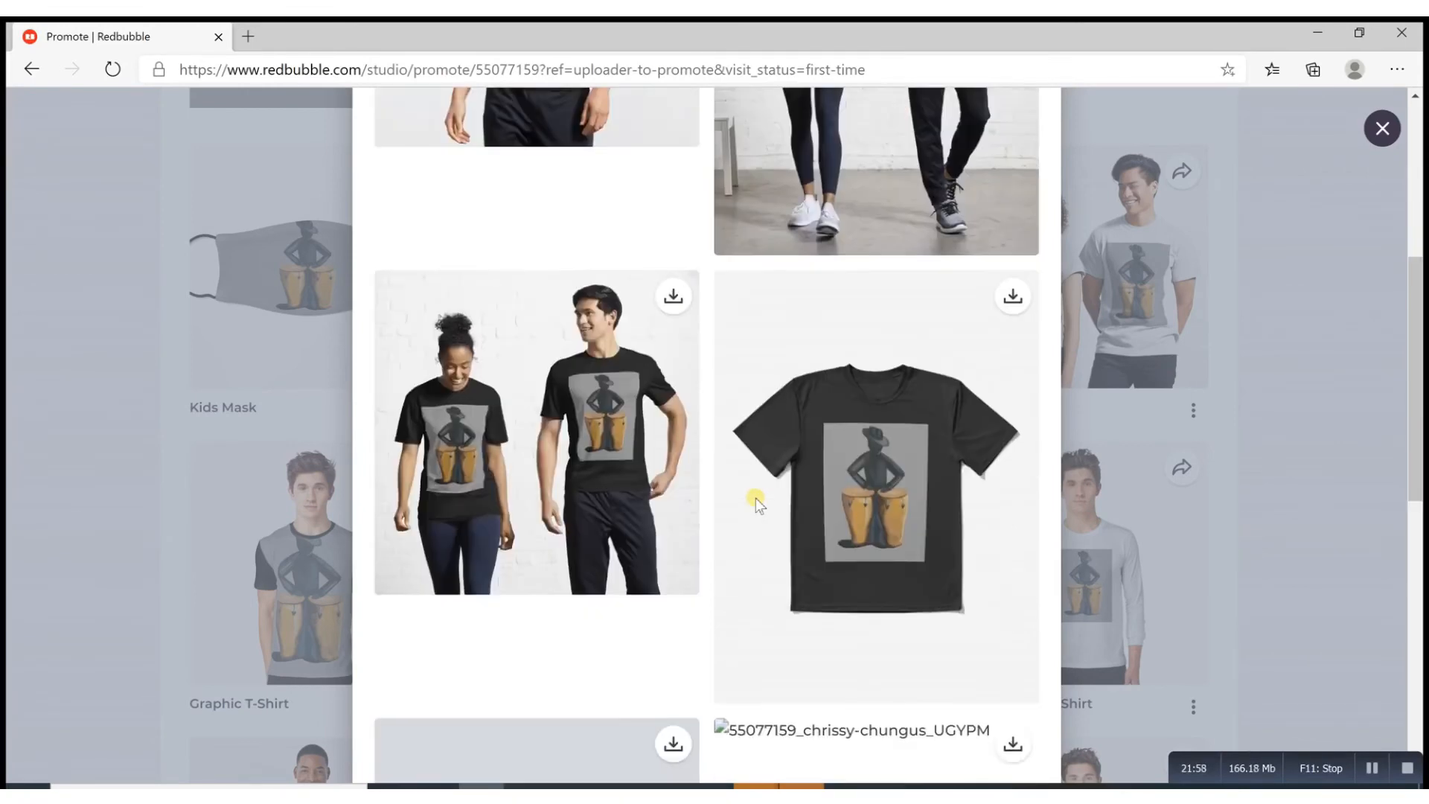
scroll(756, 498, up, 8)
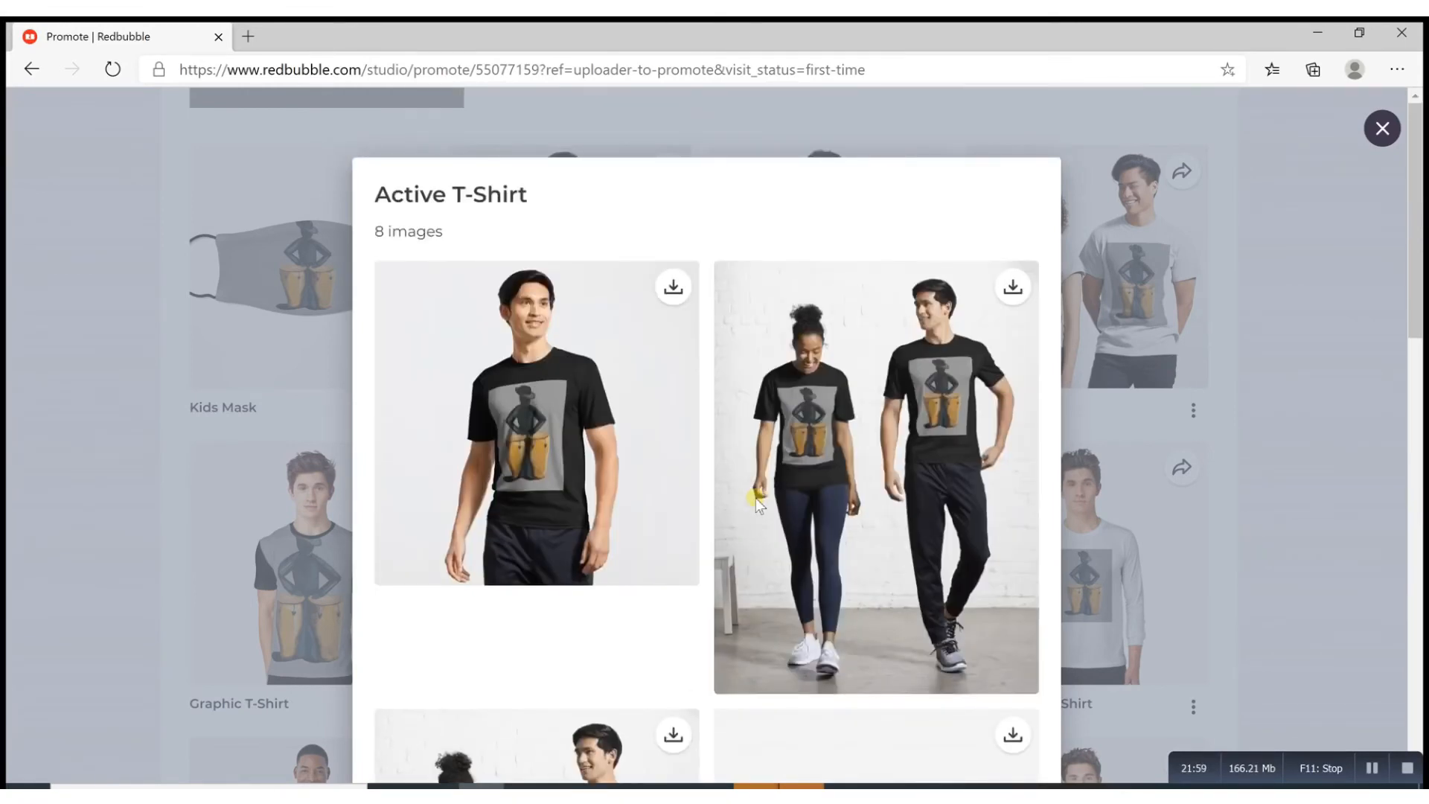
click(1386, 130)
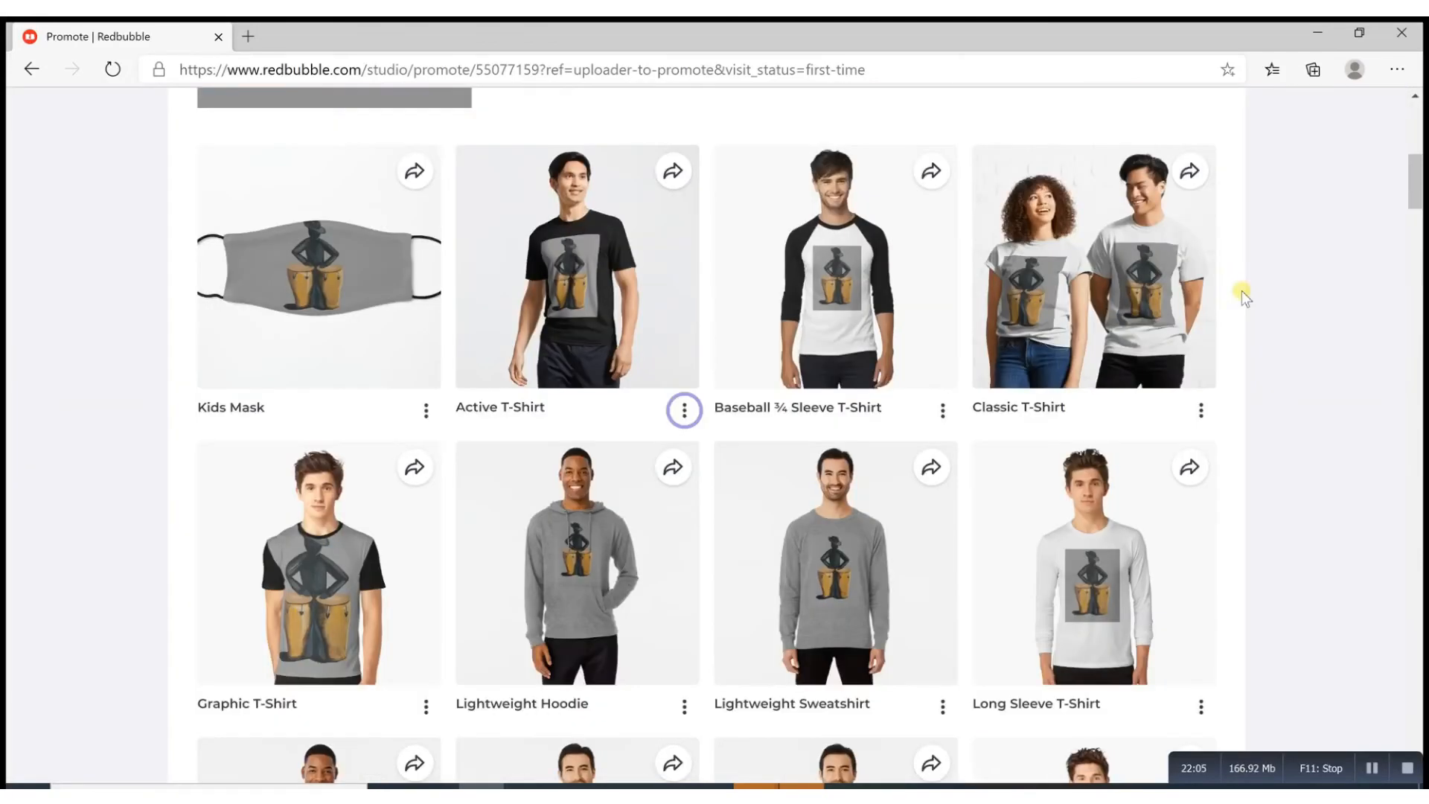
Open the product page of the Baseball ¾ Sleeve T-Shirt and view the design on it
click(942, 410)
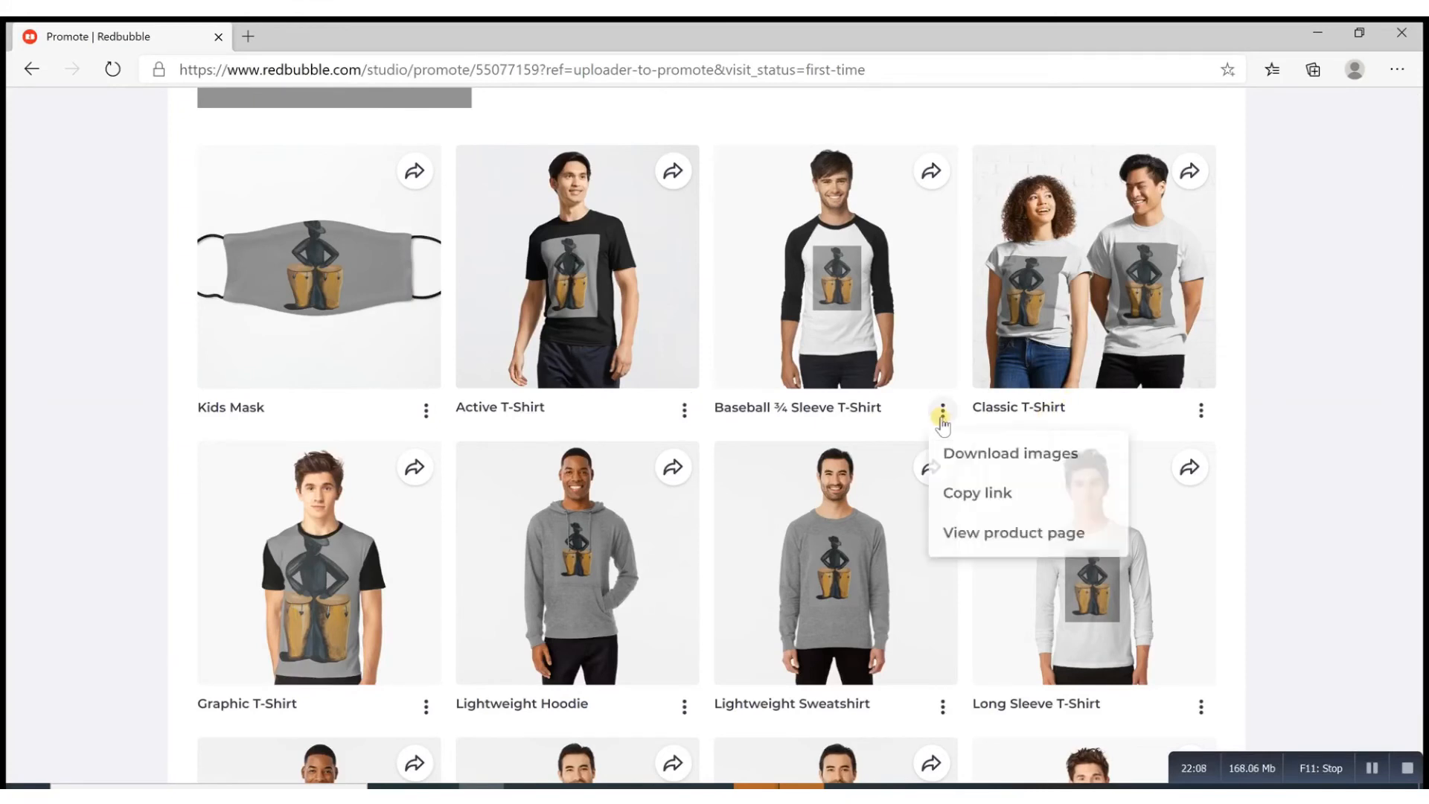
click(1001, 536)
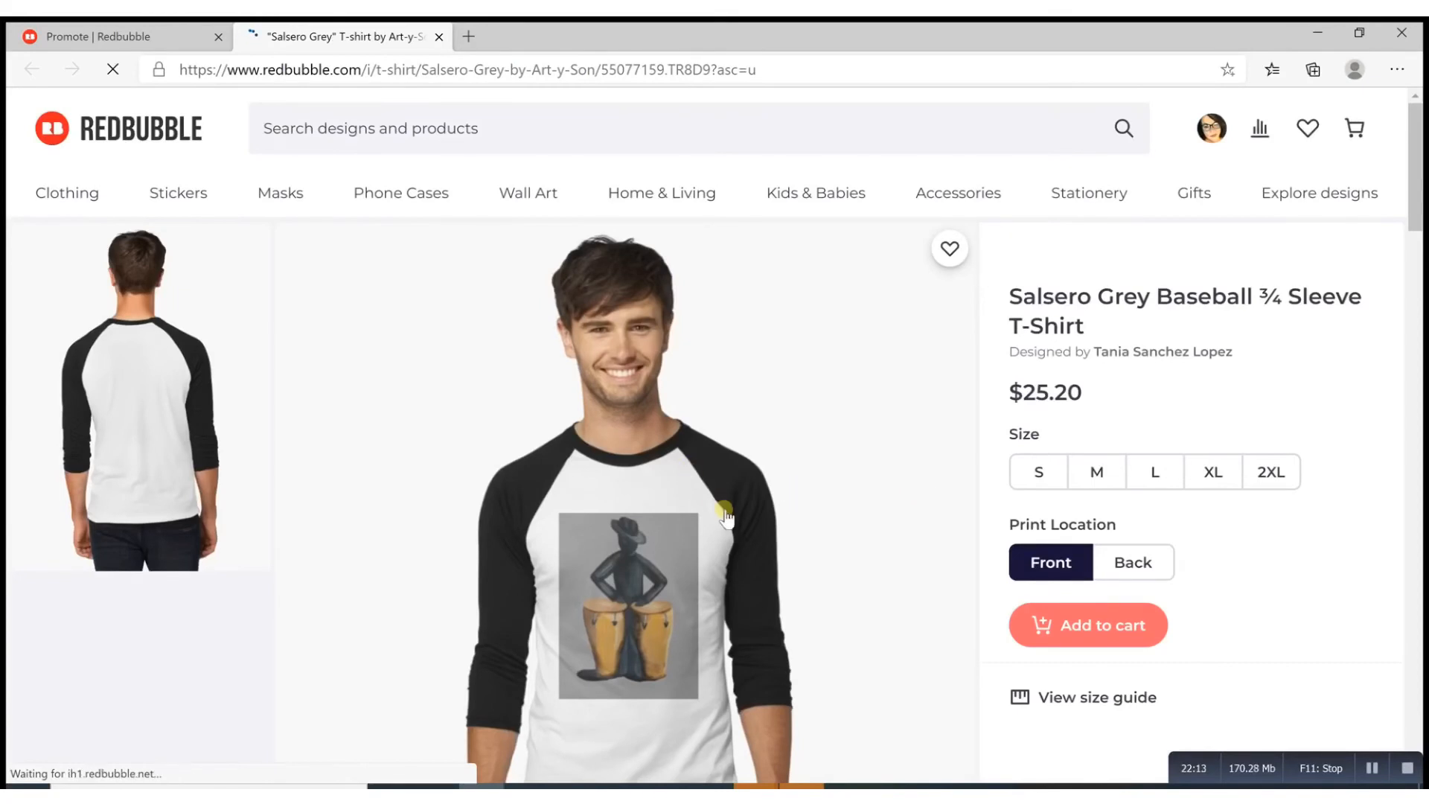
scroll(726, 518, down, 1)
scroll(726, 518, down, 2)
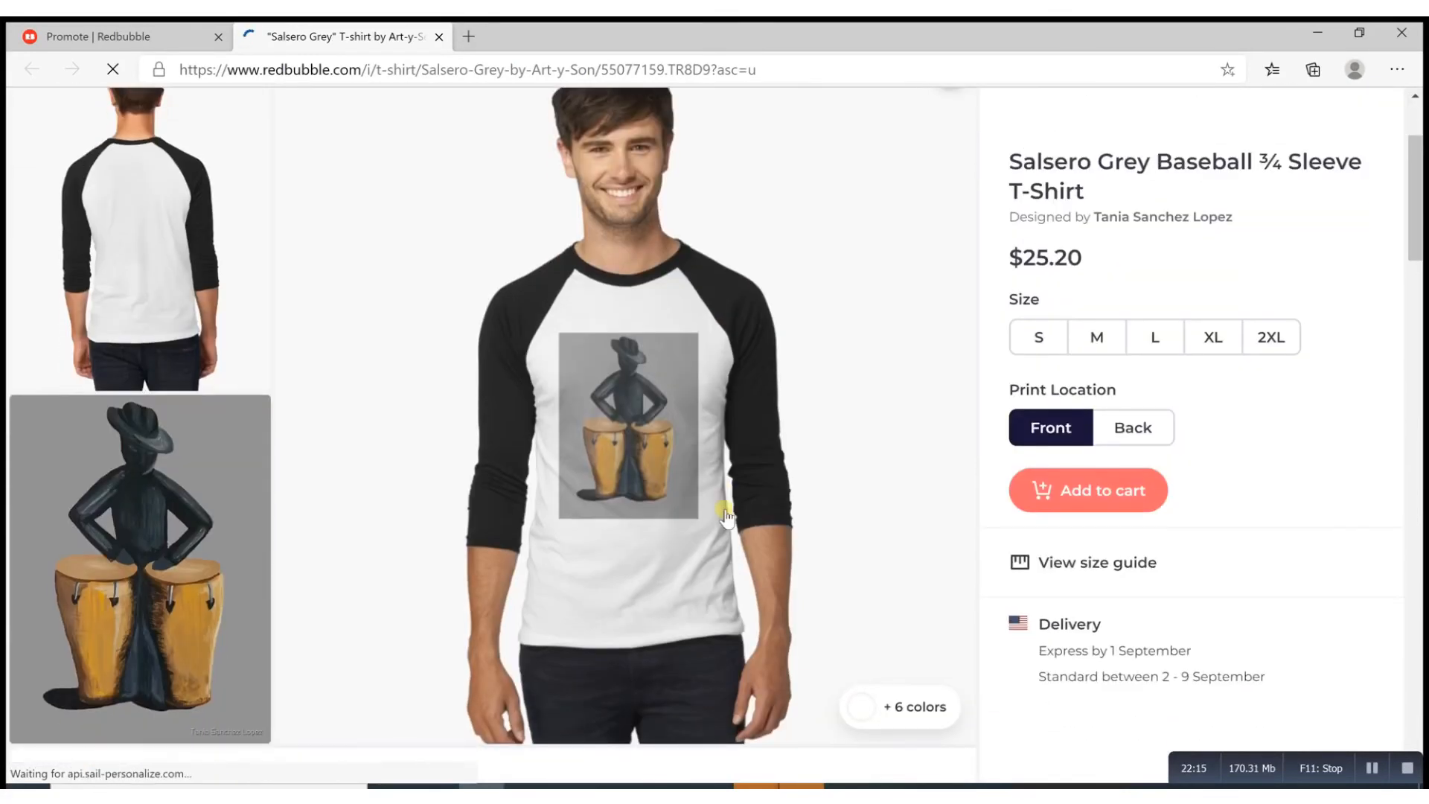
scroll(726, 517, down, 1)
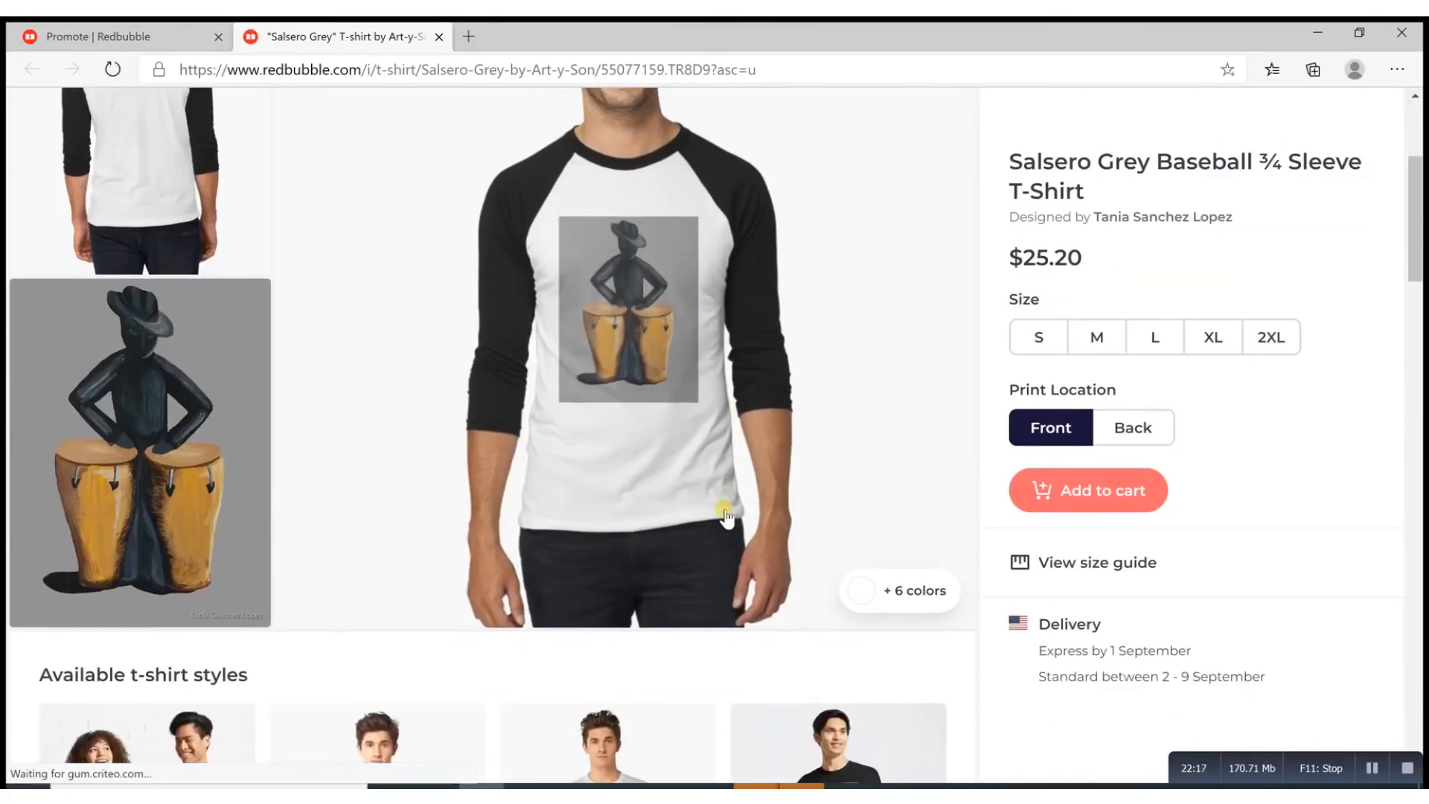
Switch the Baseball ¾ Sleeve T-Shirt to red sleeves and look over the updated preview and the available t-shirt styles
click(867, 587)
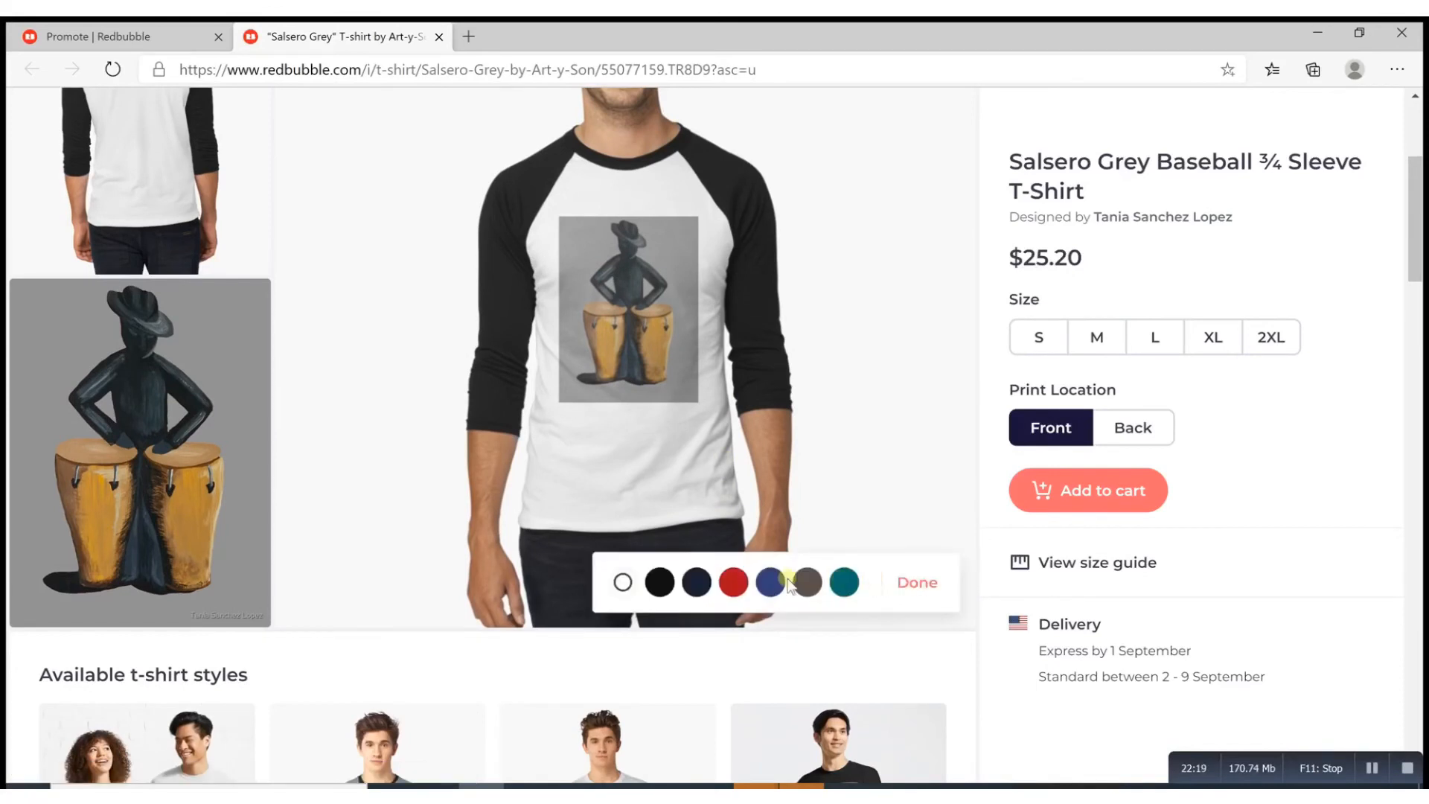
click(733, 583)
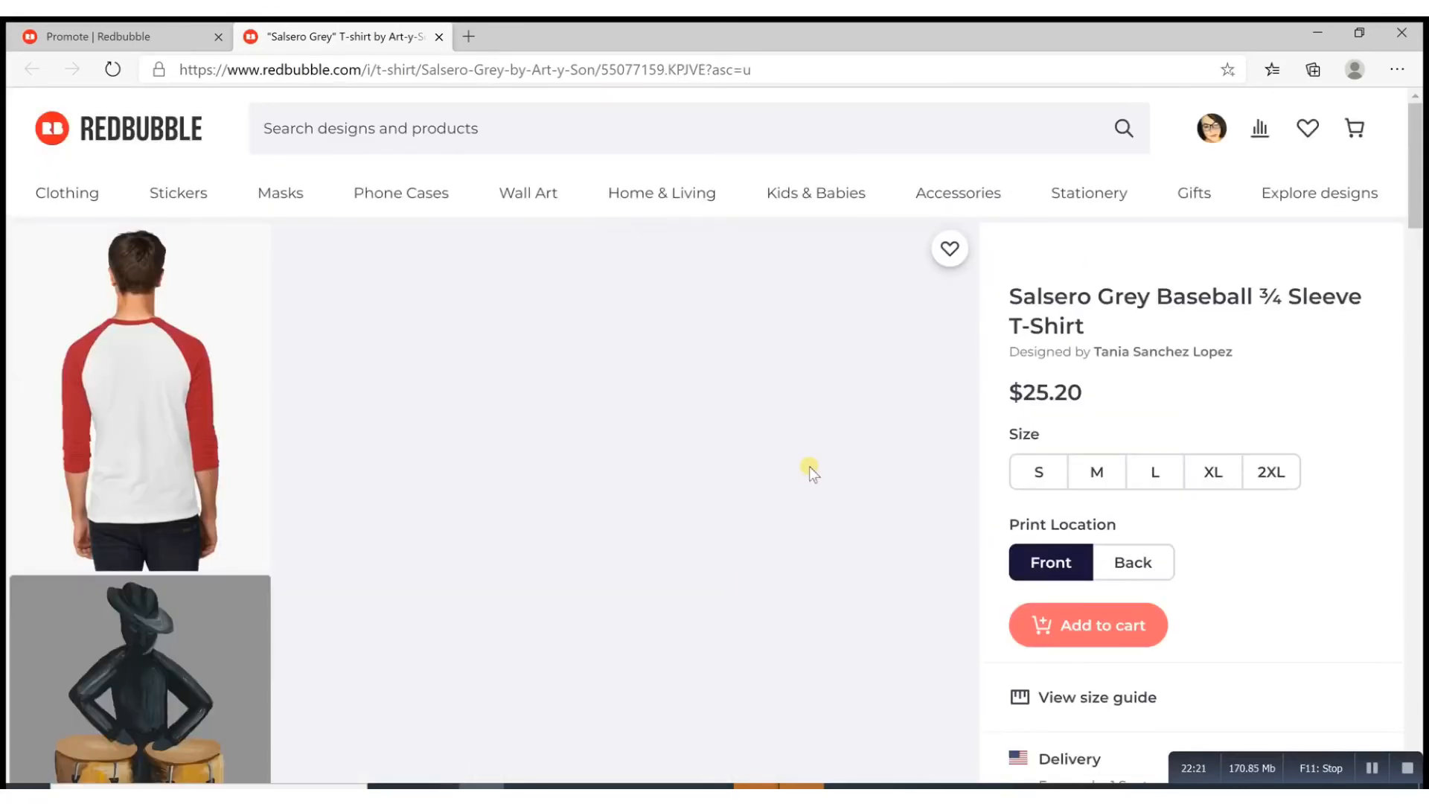
scroll(838, 486, down, 1)
scroll(841, 488, down, 2)
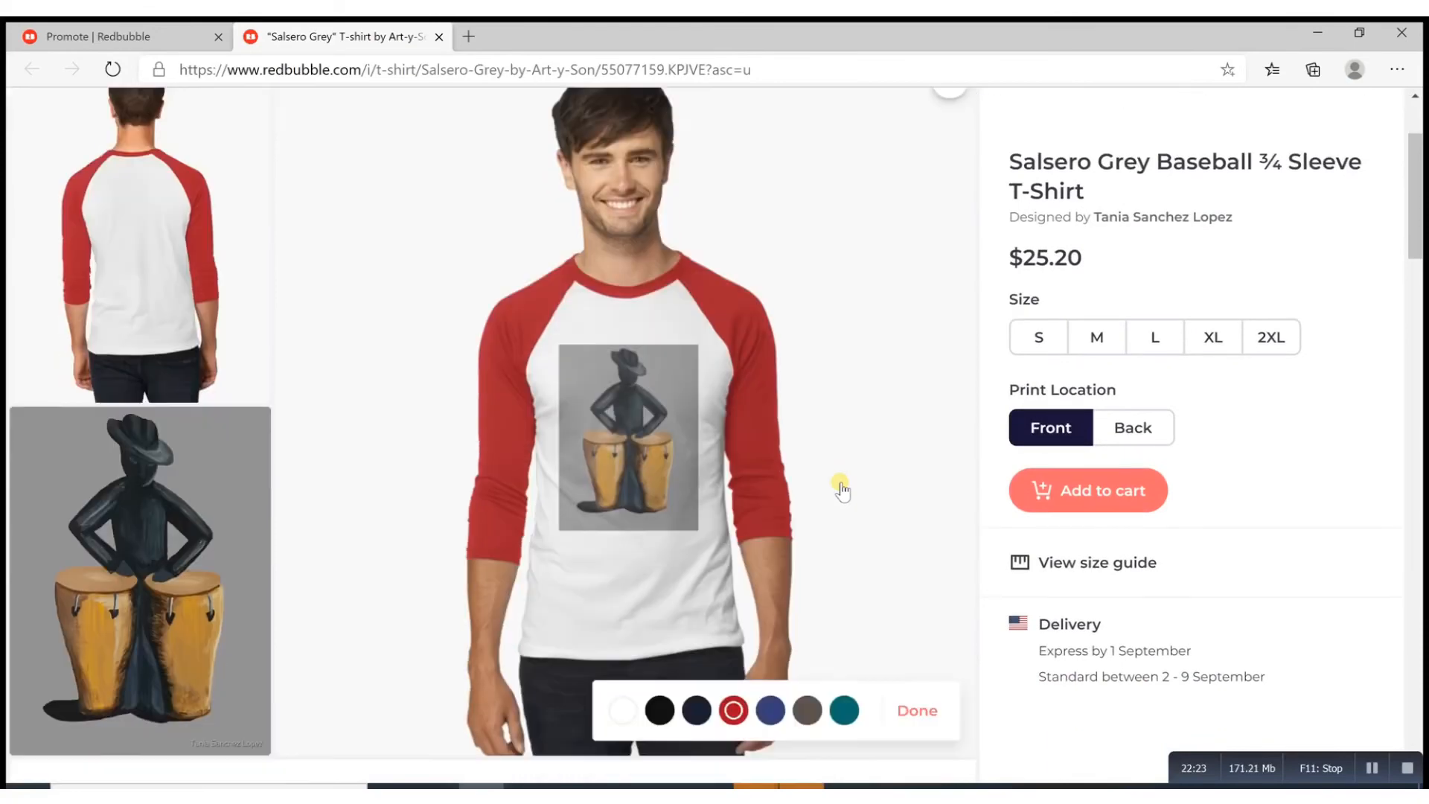
scroll(842, 487, down, 2)
scroll(842, 489, down, 5)
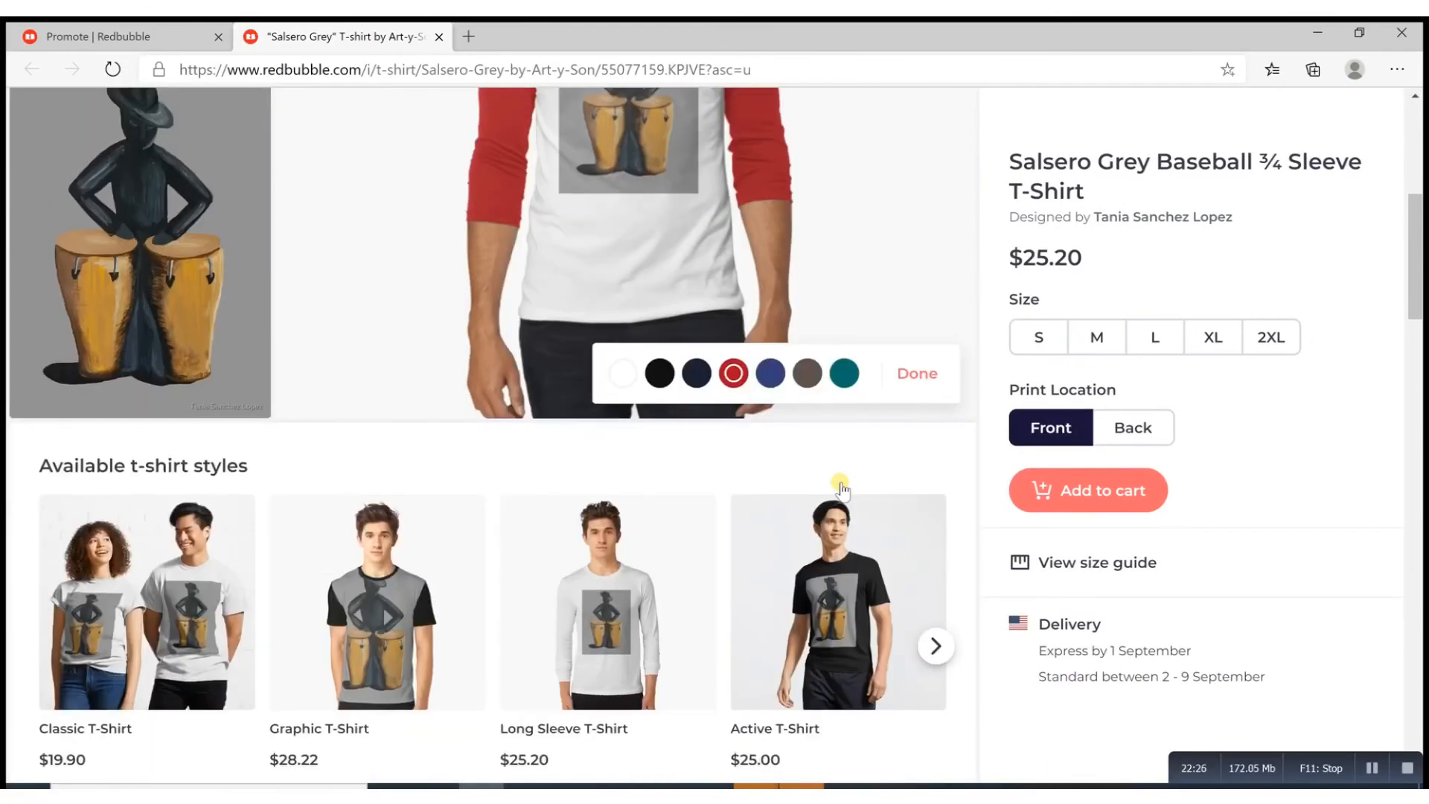
scroll(839, 486, up, 10)
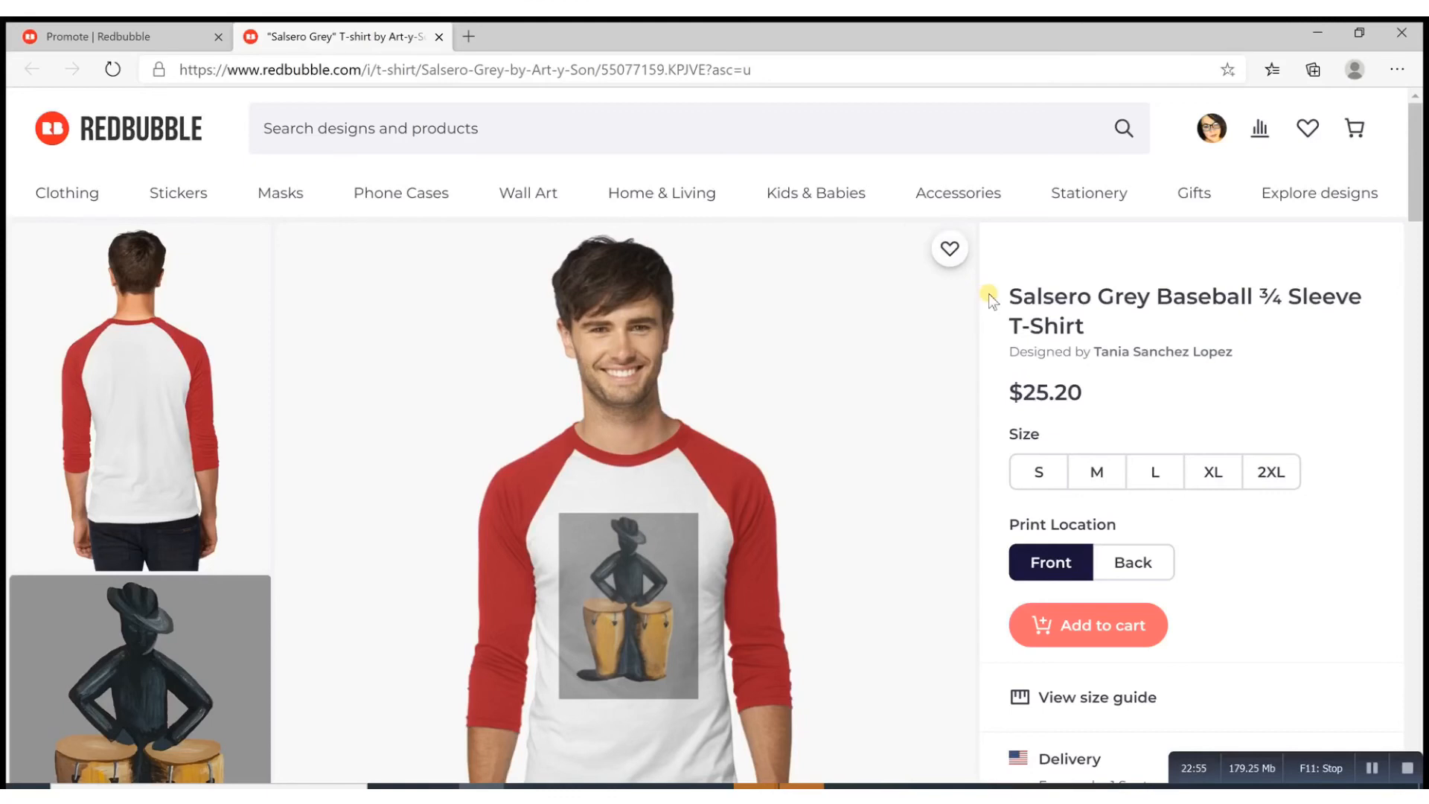
Go to the portfolio management page and look through the uploaded works
mouse_move(1083, 198)
mouse_move(1212, 133)
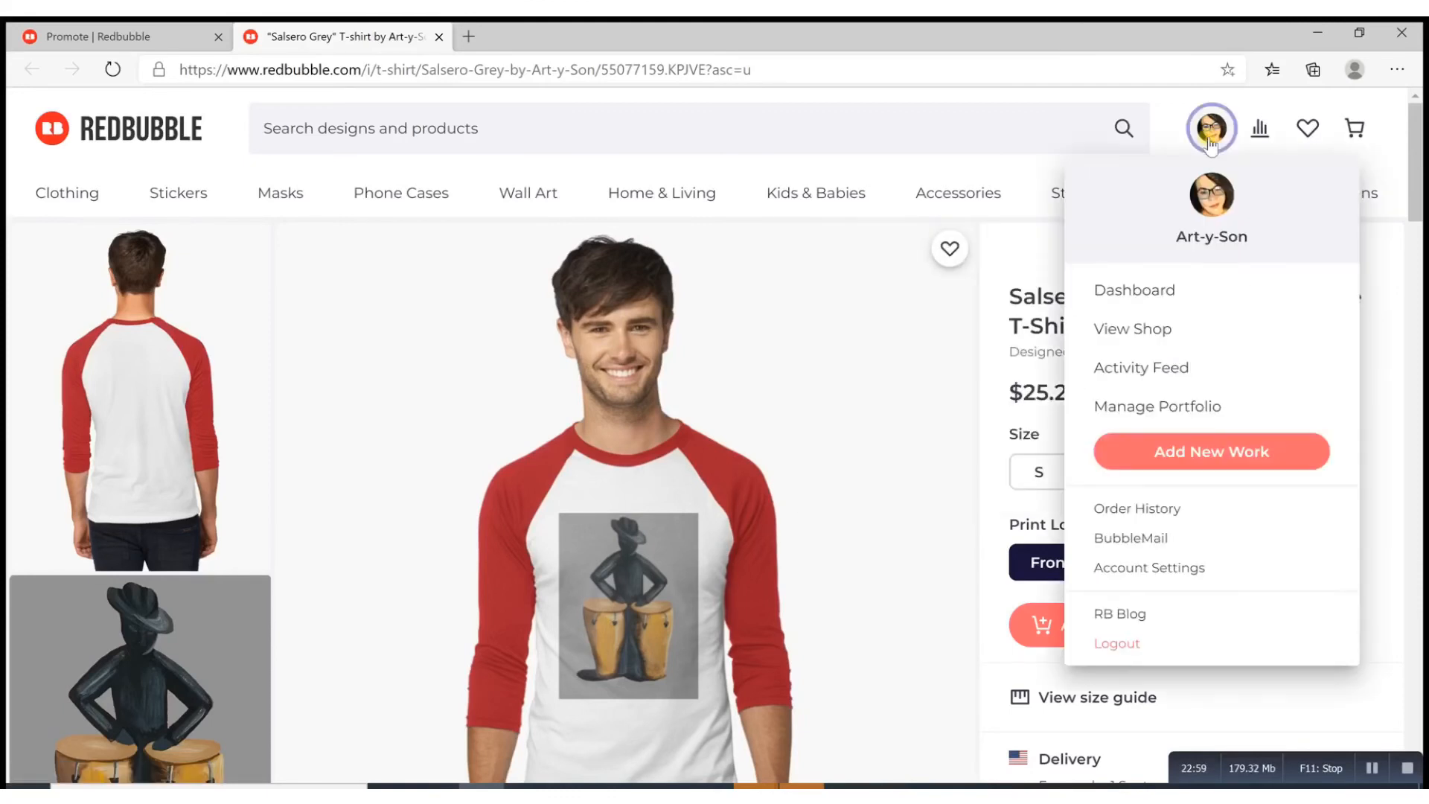
click(1155, 408)
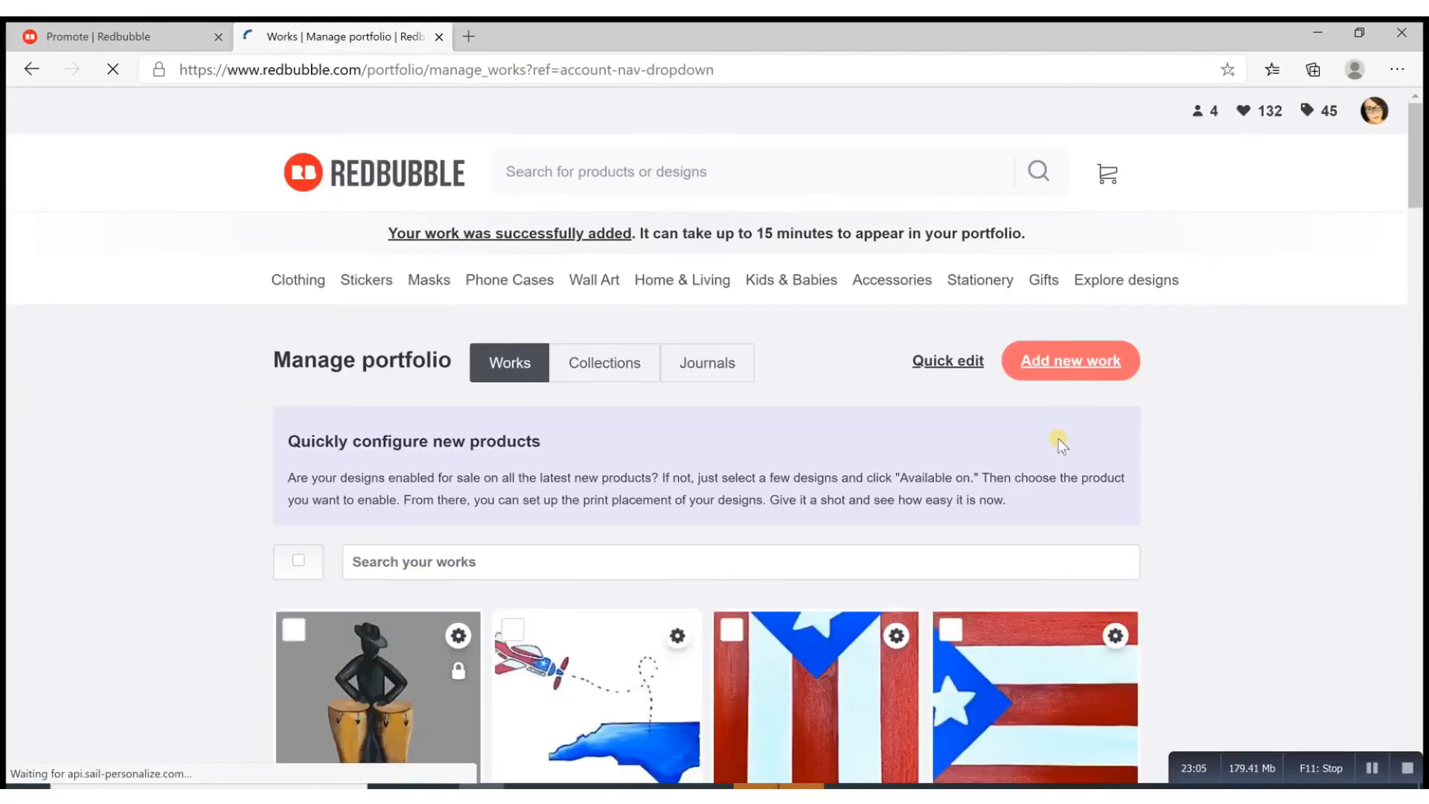
scroll(1057, 437, down, 8)
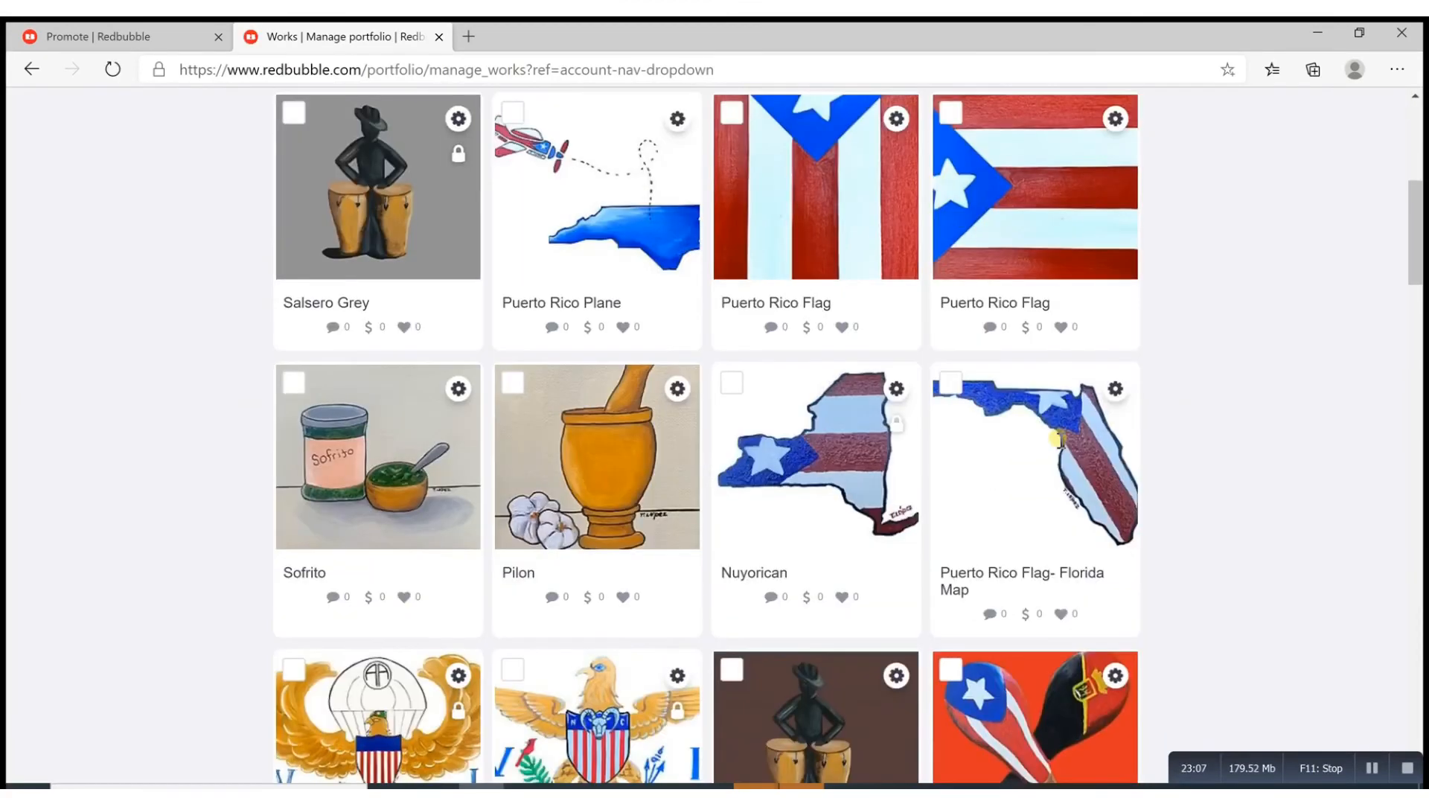
scroll(1060, 439, down, 2)
scroll(1061, 439, up, 10)
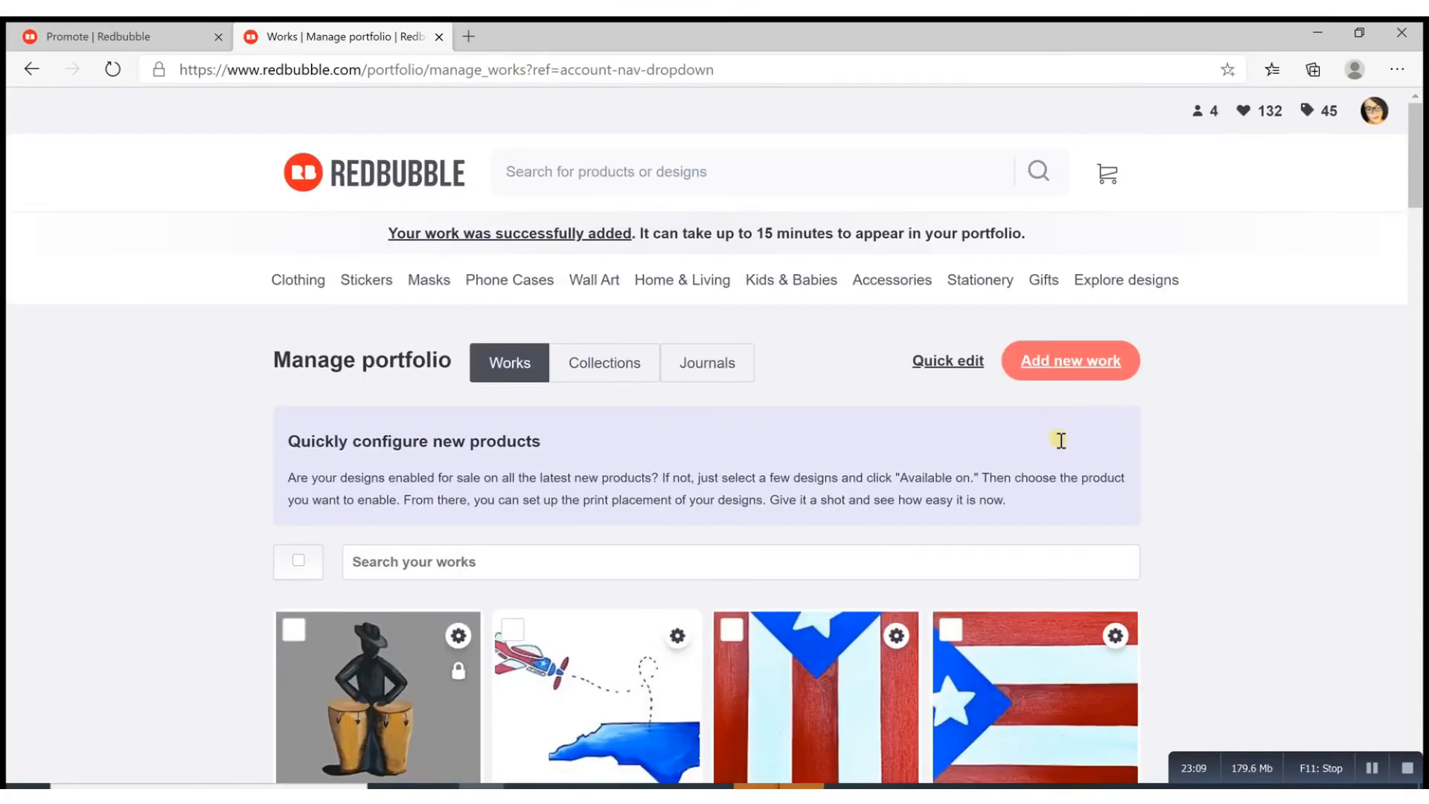
Open the account's dashboard from the portfolio management page
mouse_move(1382, 127)
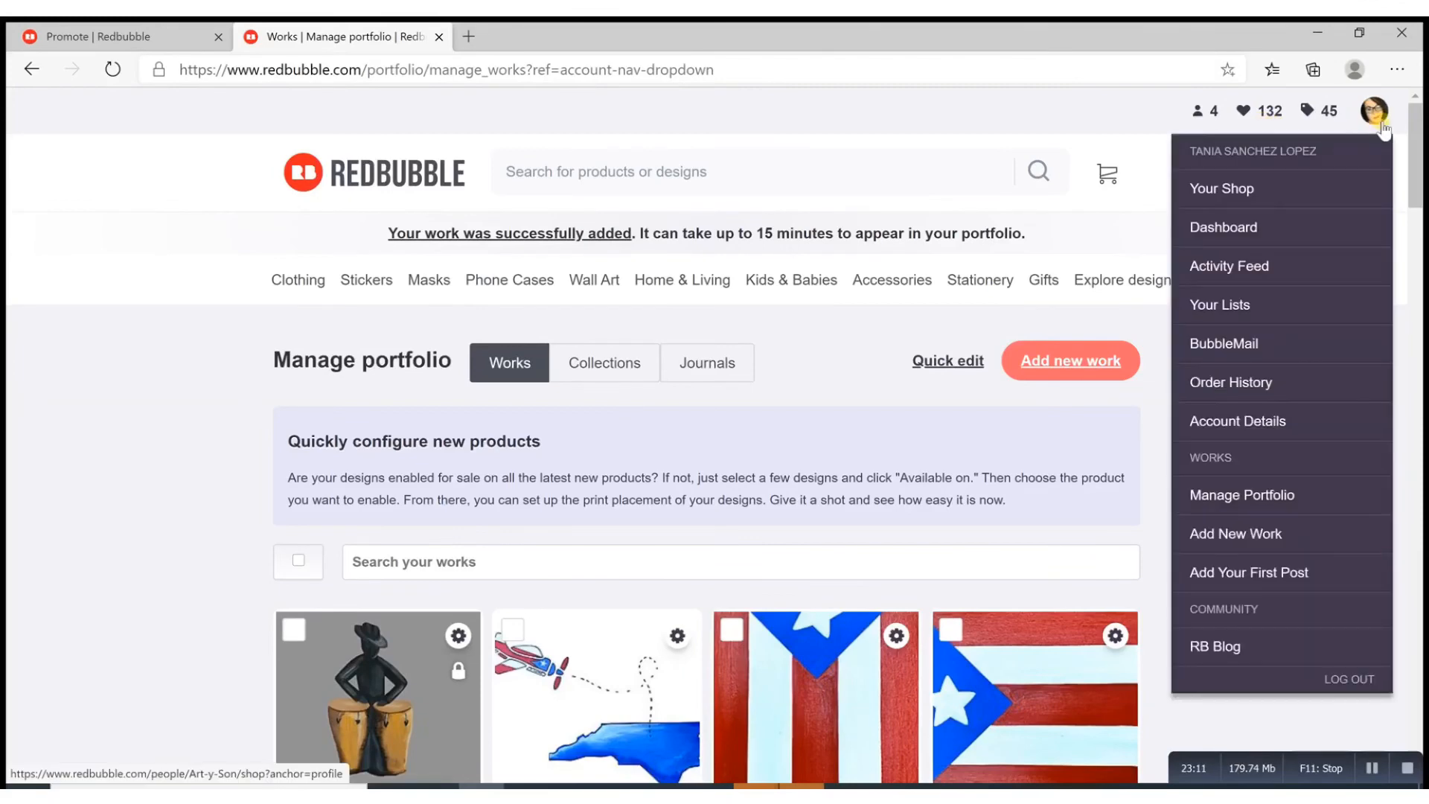
click(1260, 229)
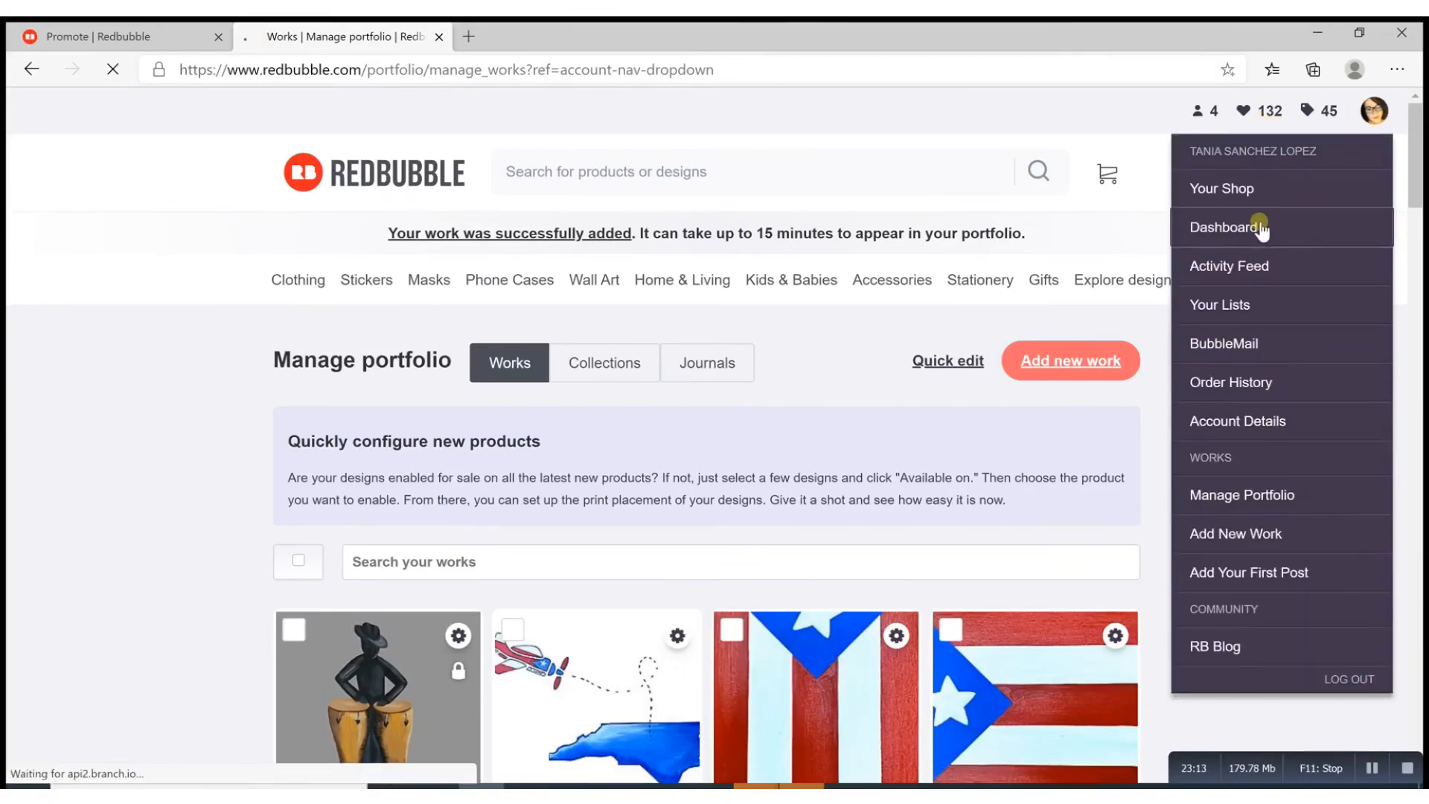